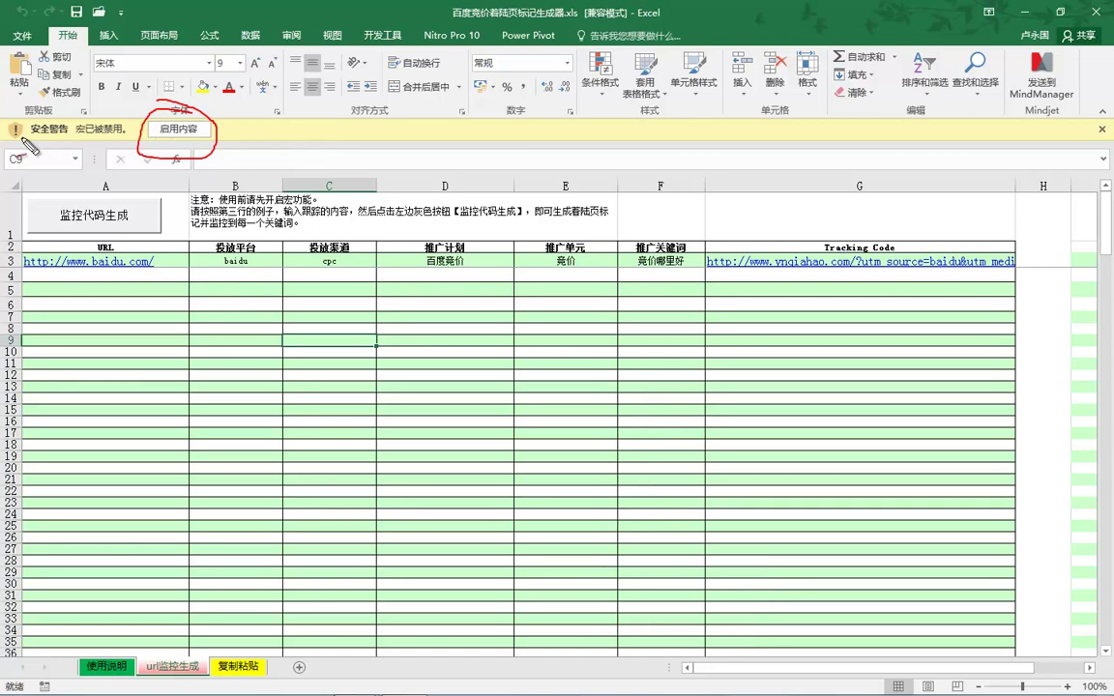
Enable the generator workbook's macros and dismiss the VBA compile-error message.
mouse_move(8, 138)
mouse_down()
mouse_move(43, 147)
mouse_move(121, 135)
mouse_up()
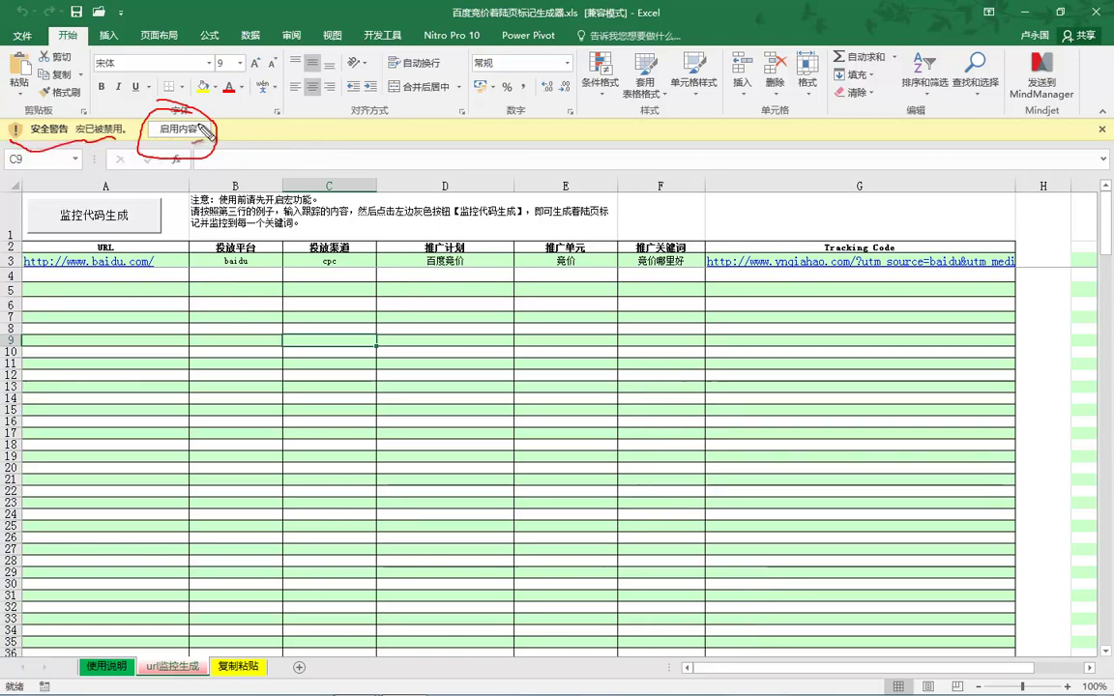
key(Escape)
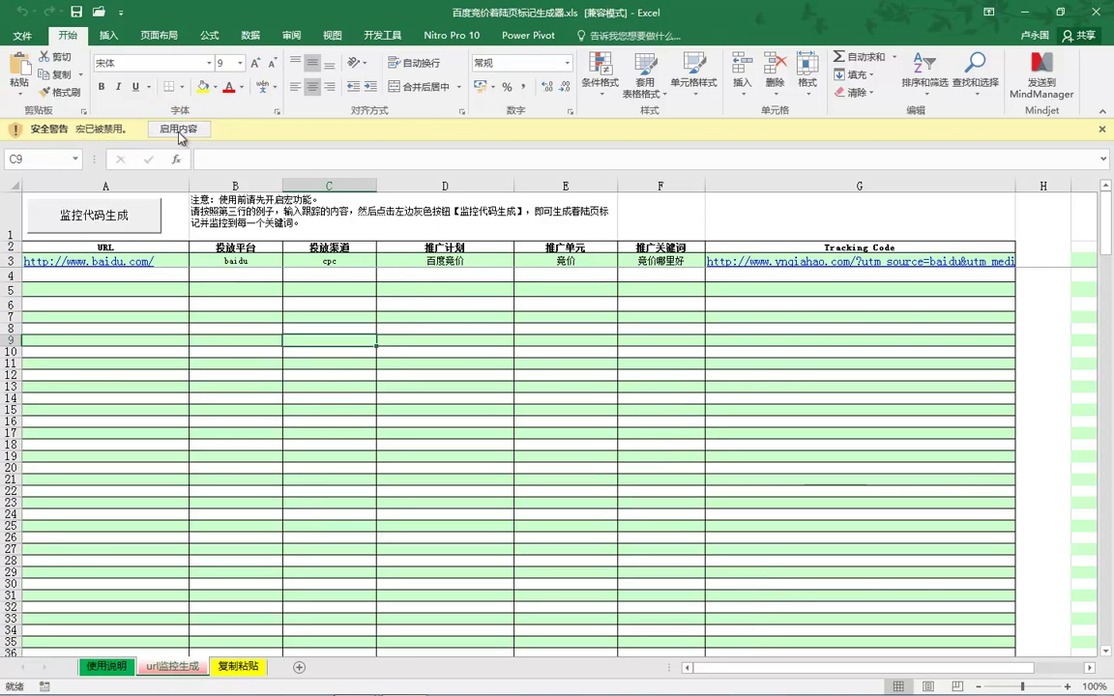
click(176, 129)
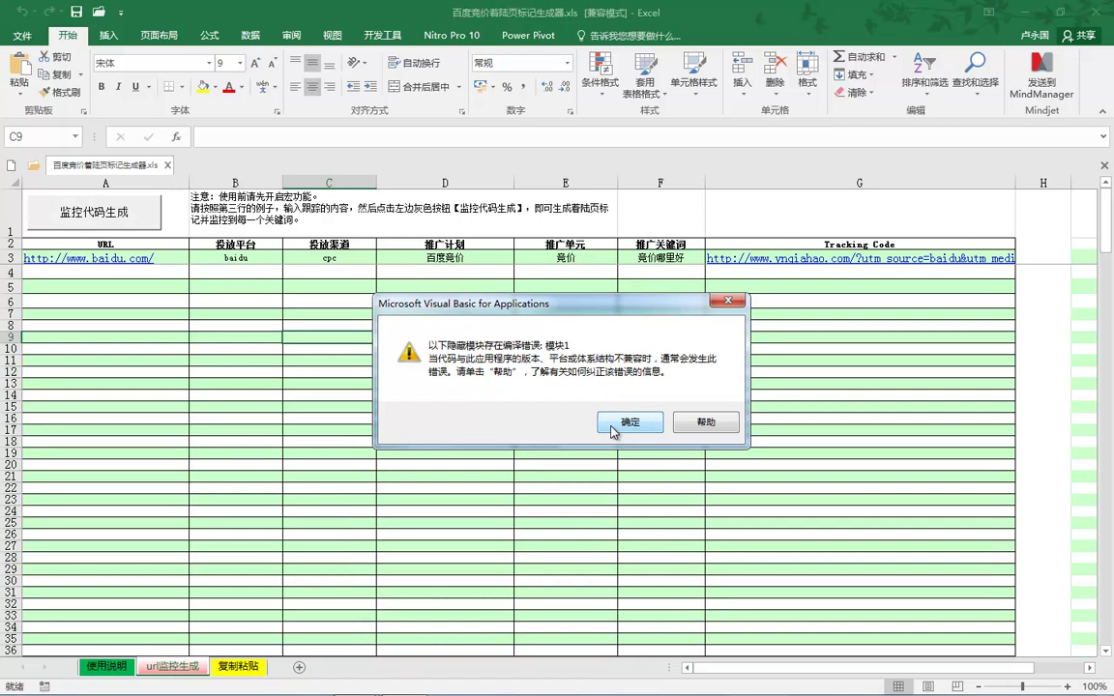
click(632, 422)
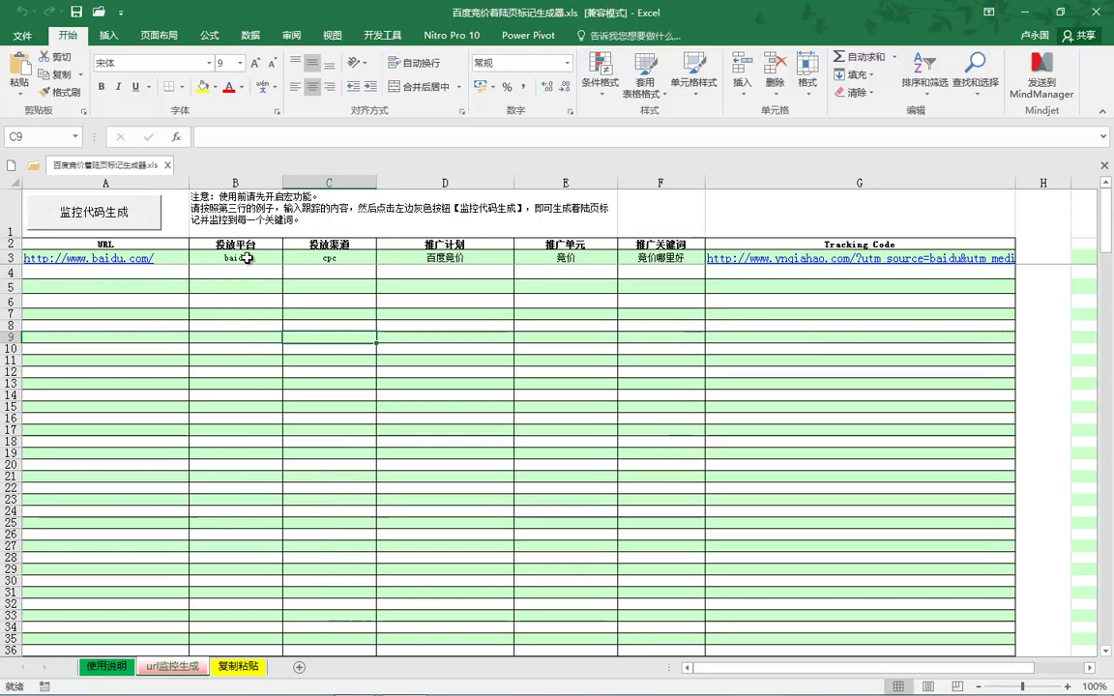
Walk through the sample row's 投放平台, 投放渠道, 推广计划 and 推广单元 columns.
click(248, 173)
click(323, 179)
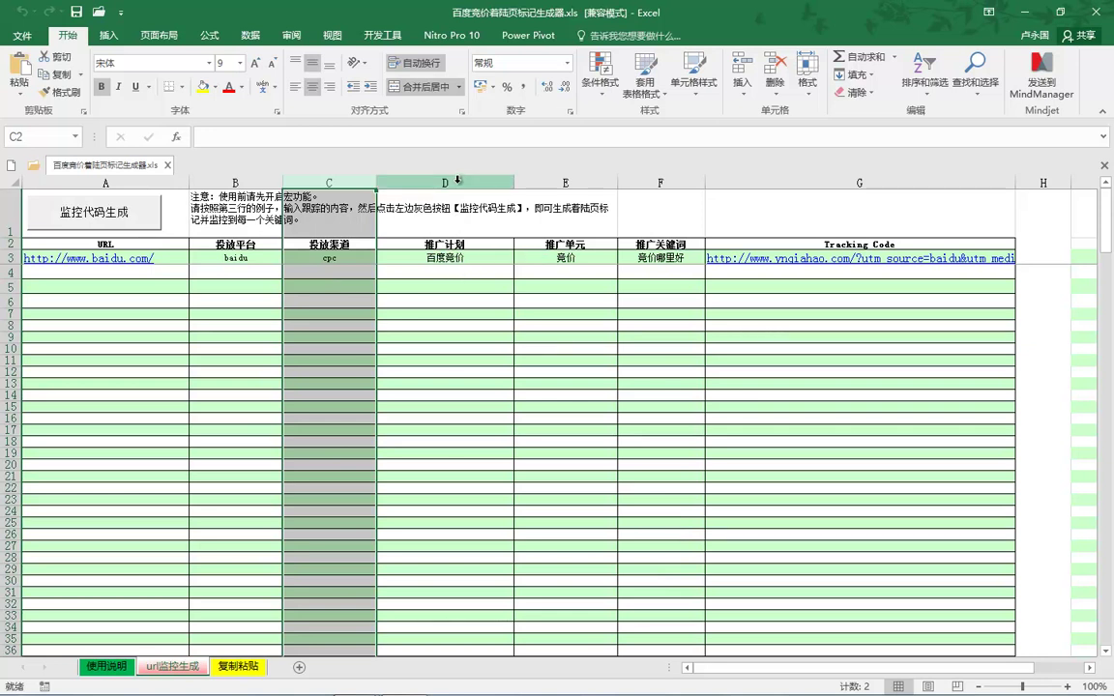
click(459, 273)
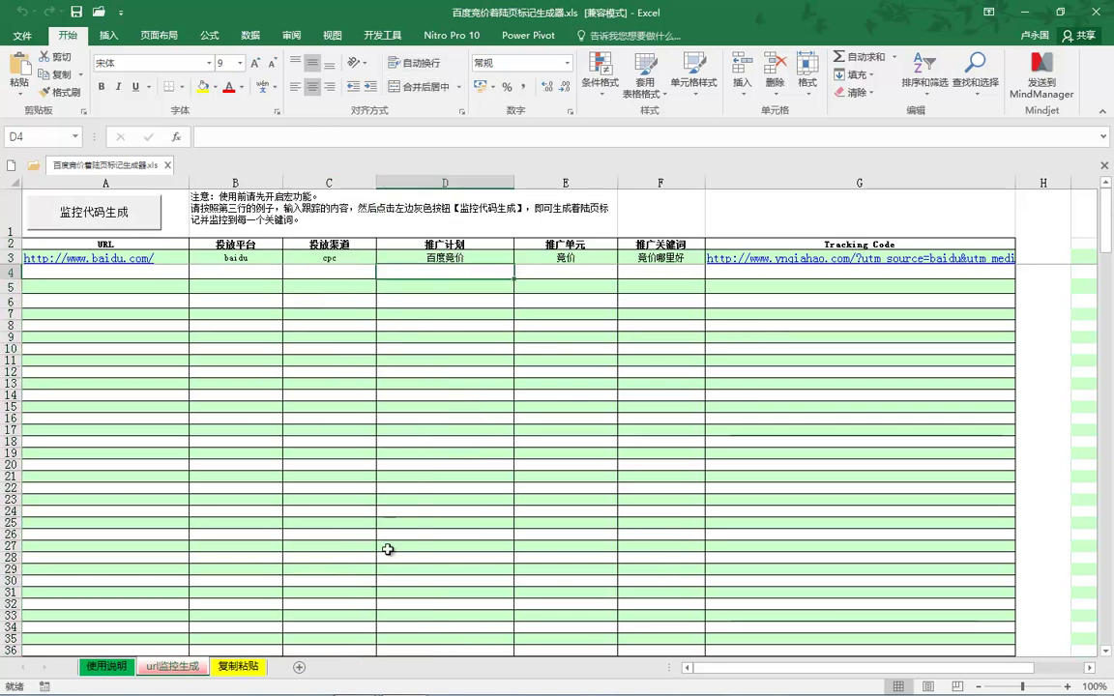
click(569, 274)
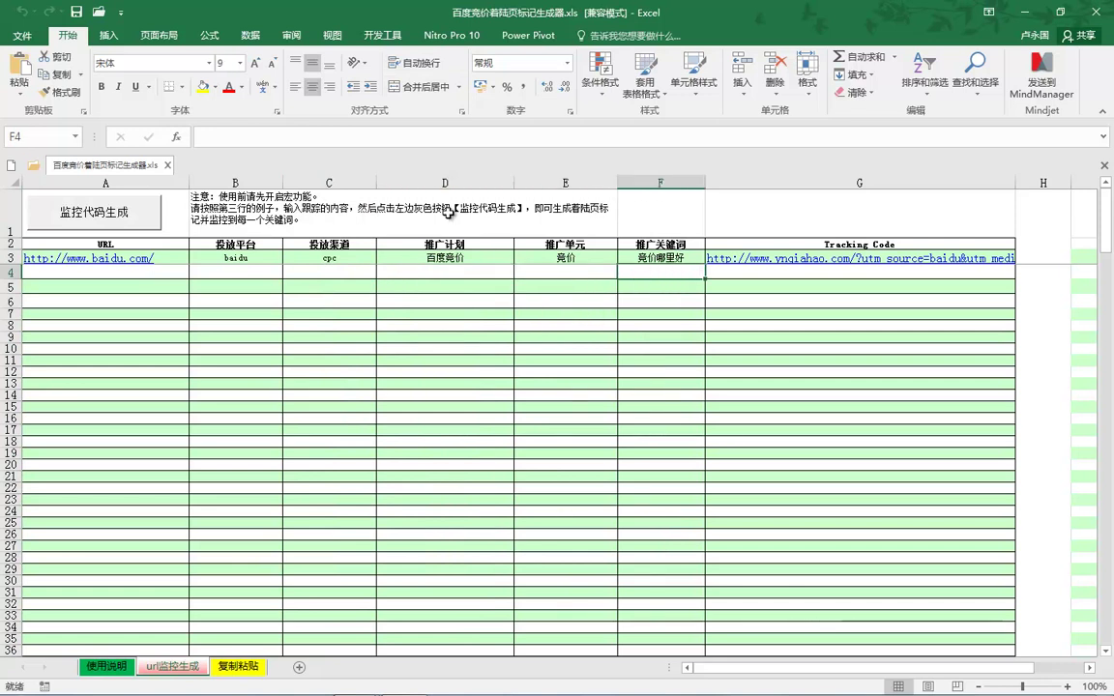
drag(387, 182, 638, 396)
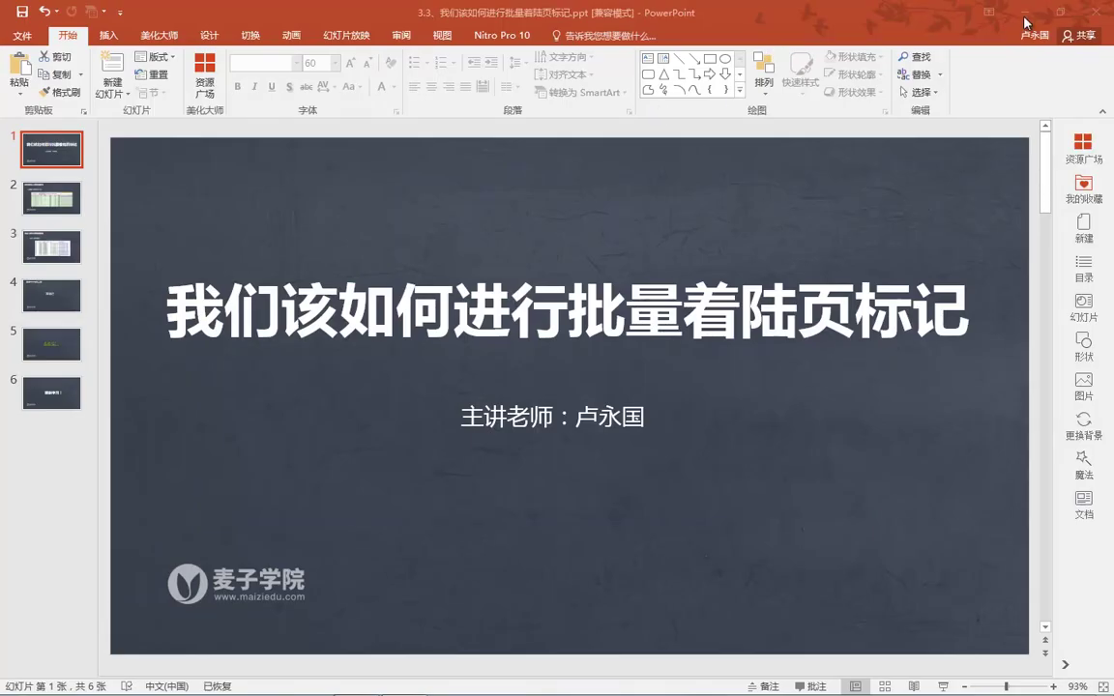
Minimise the PowerPoint presentation to reach the desktop.
click(1026, 23)
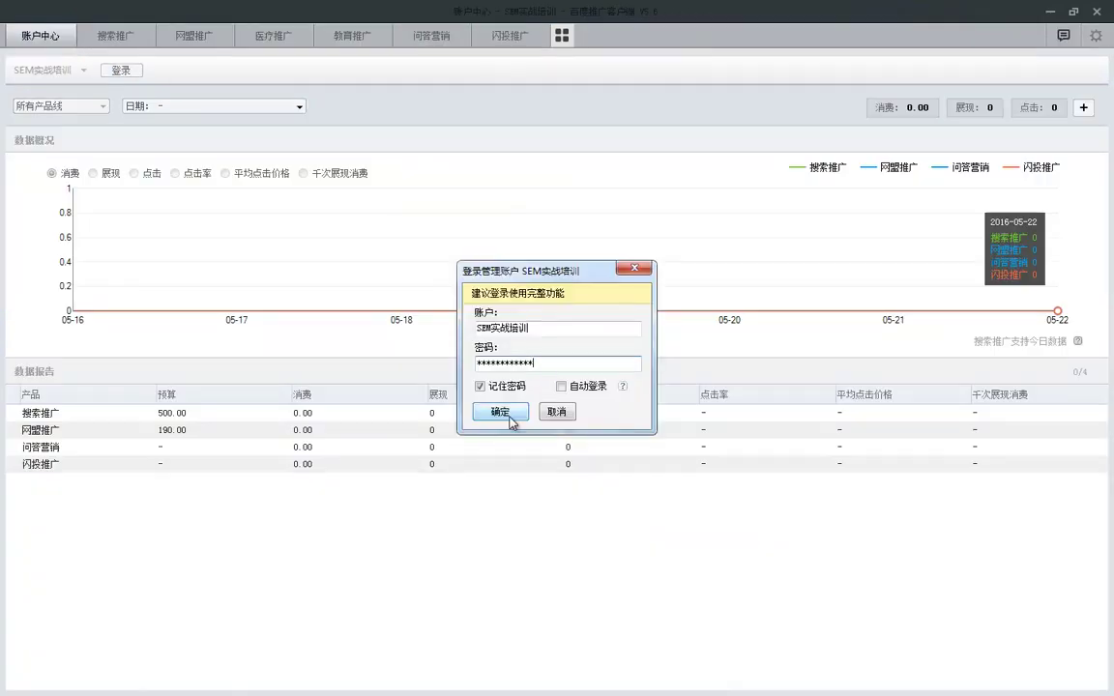
Log in, select all 6249 keywords under 搜索推广 > 关键词, and minimise the client.
click(500, 411)
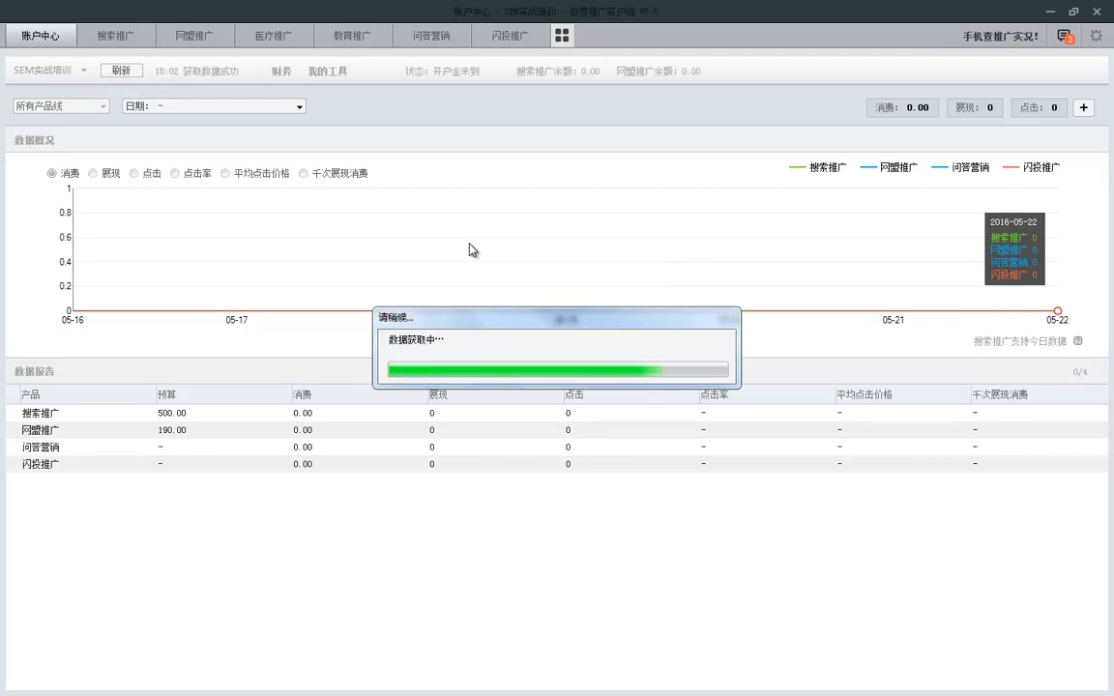
click(116, 37)
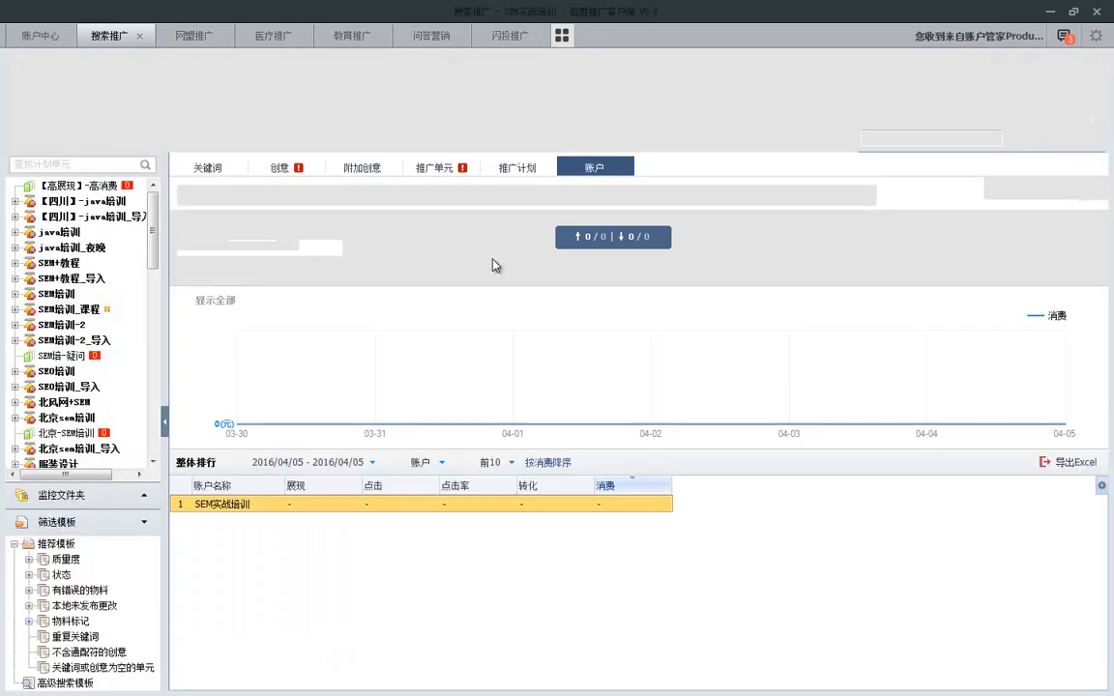
click(201, 174)
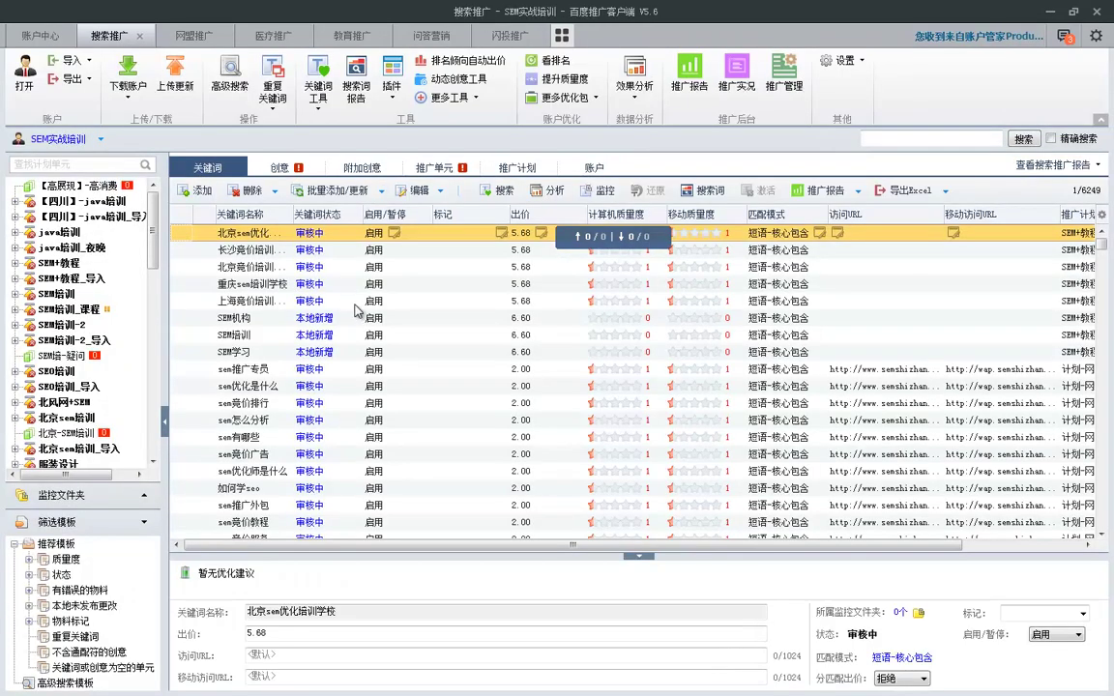
click(253, 300)
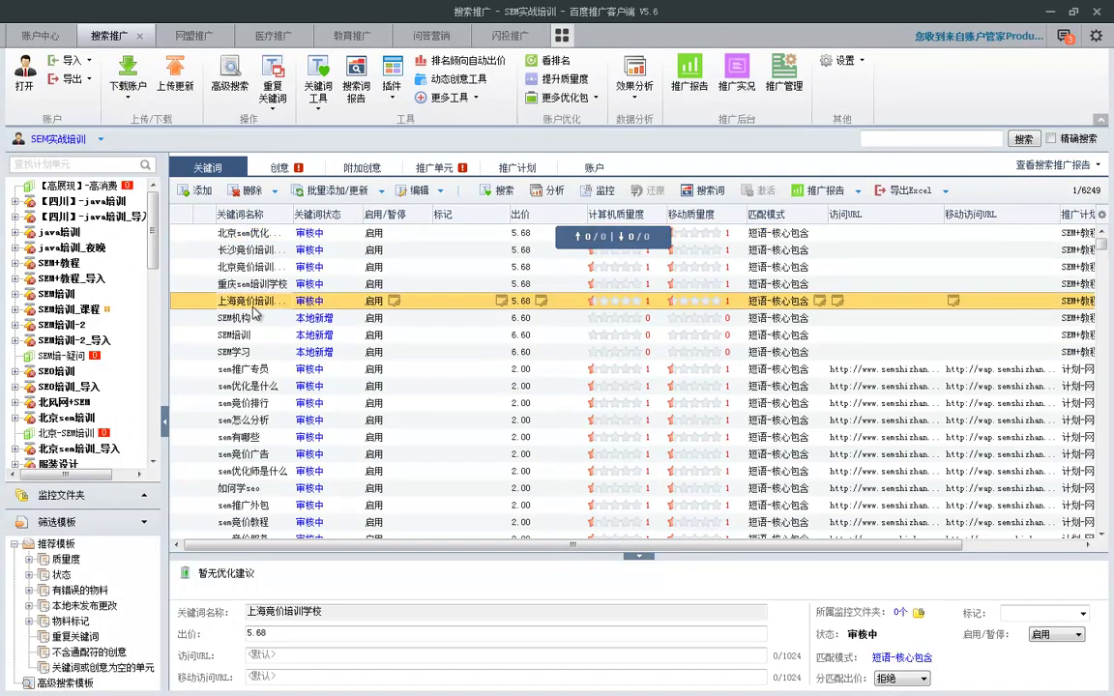
key(ctrl+a)
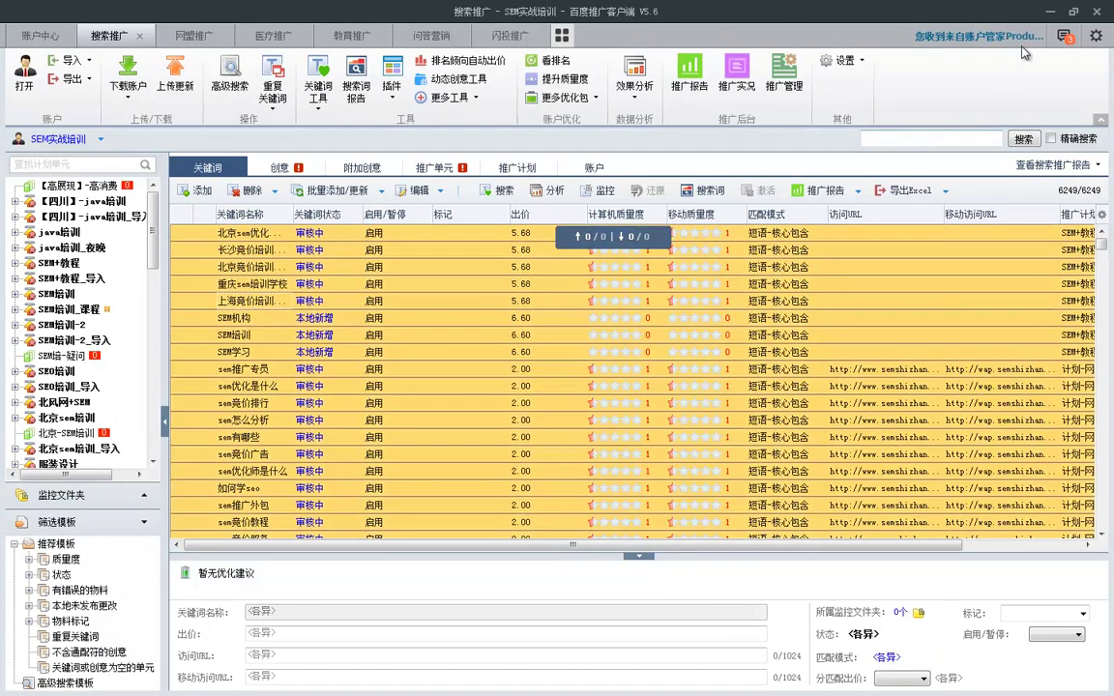
click(1052, 10)
Create 新建 Microsoft Excel 工作表.xlsx on the desktop and open it.
right_click(287, 135)
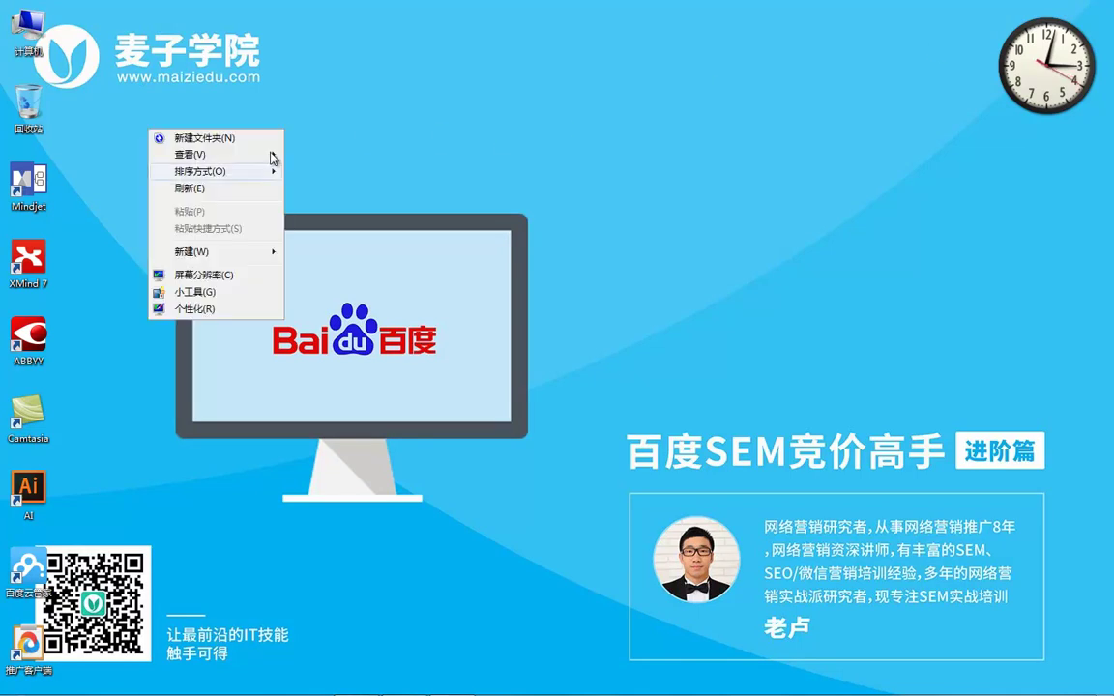
mouse_move(276, 252)
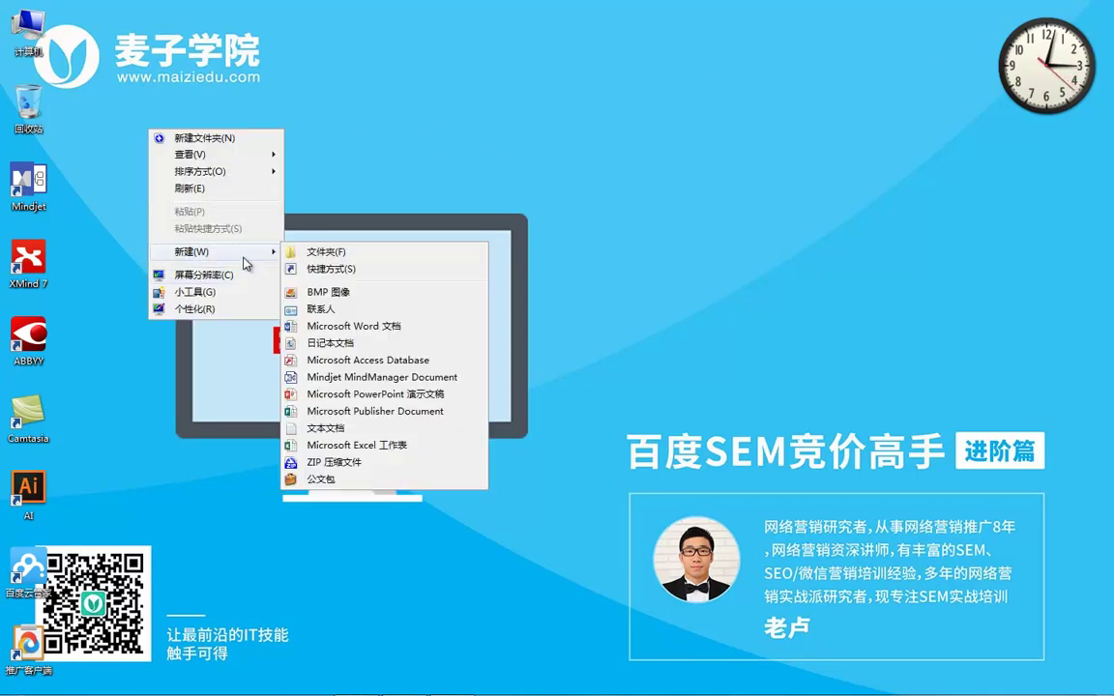
click(322, 445)
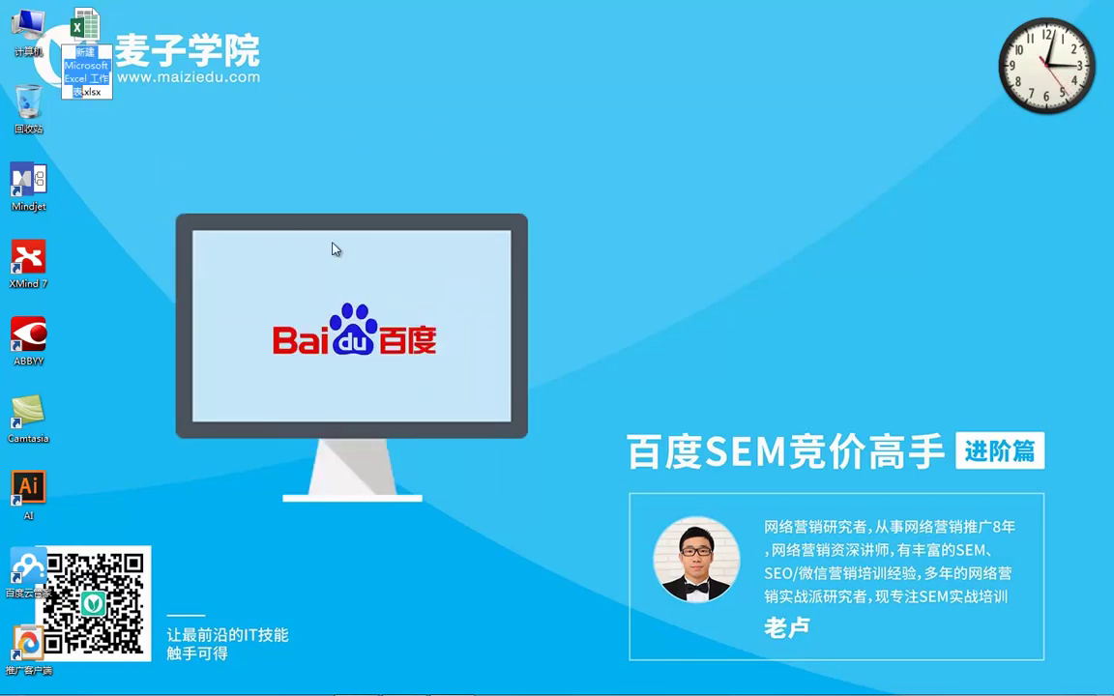
double_click(79, 48)
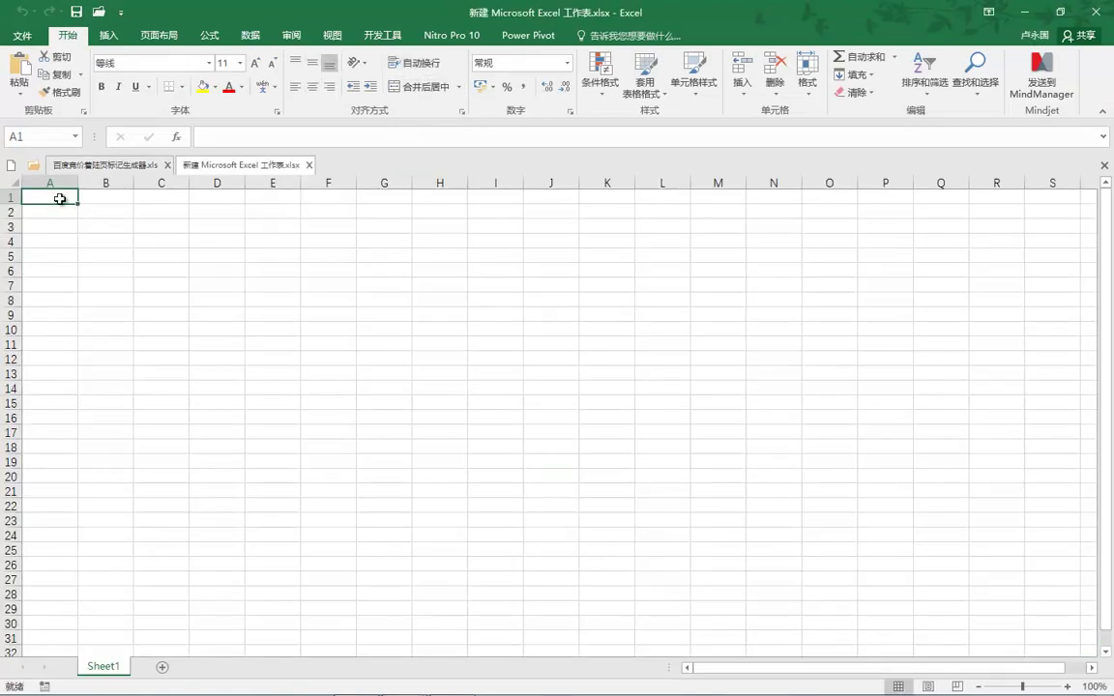
Paste the keyword list into Sheet1 and delete the 启用/暂停 through 标记 columns.
key(ctrl+v)
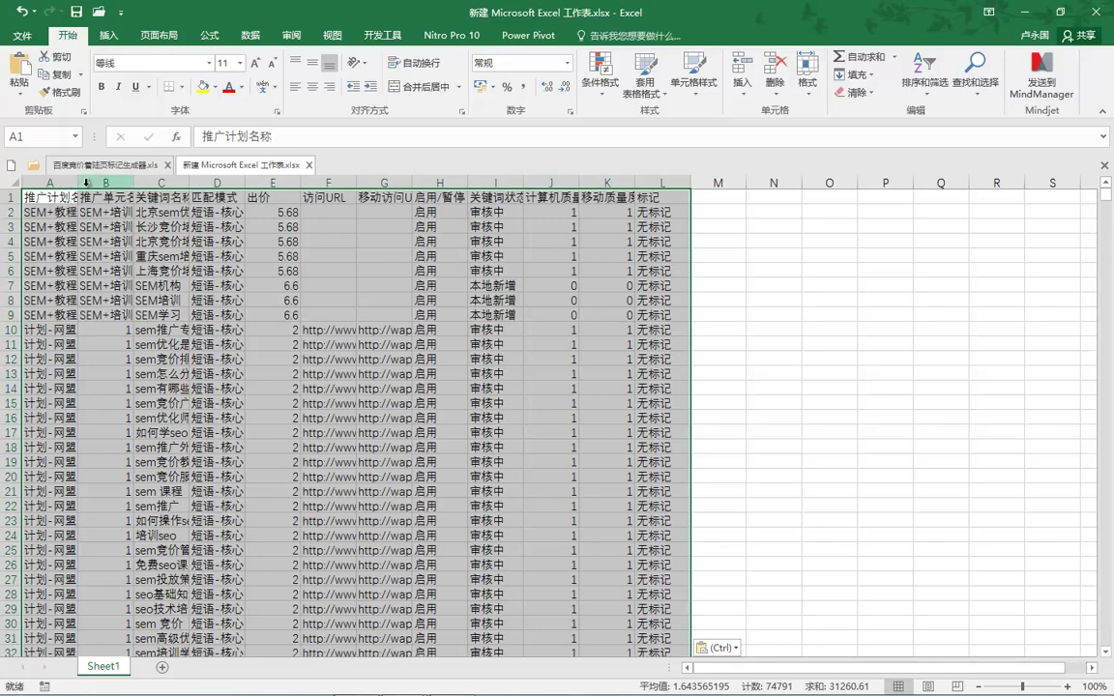
click(86, 182)
drag(155, 189, 658, 171)
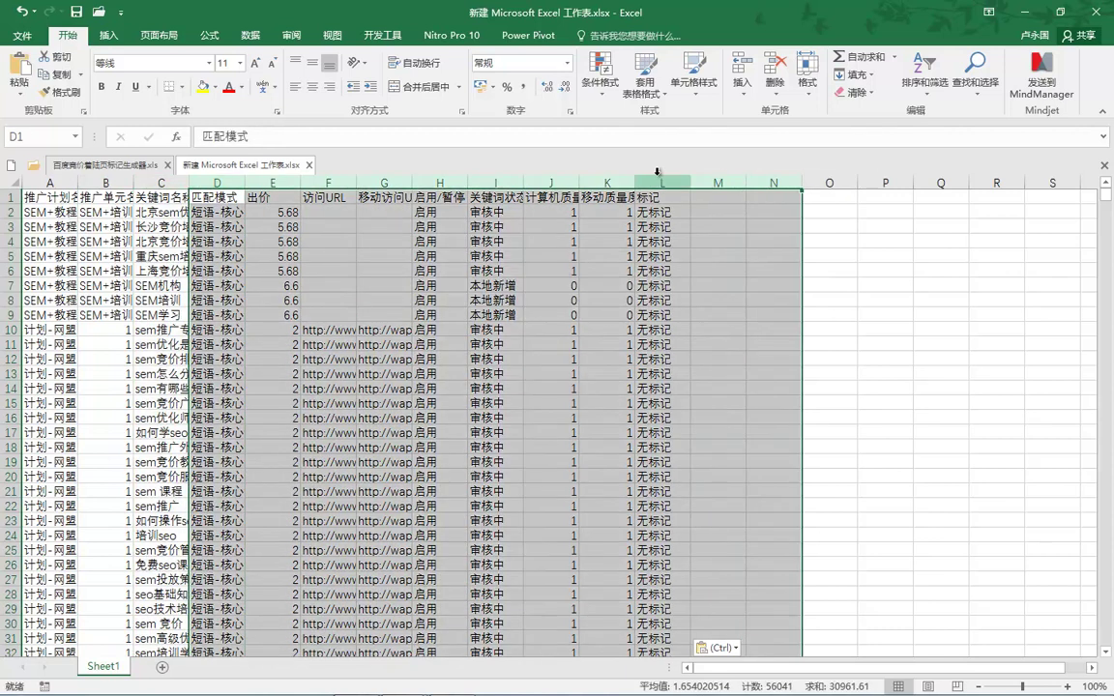
click(440, 181)
drag(495, 181, 647, 184)
right_click(647, 186)
click(688, 310)
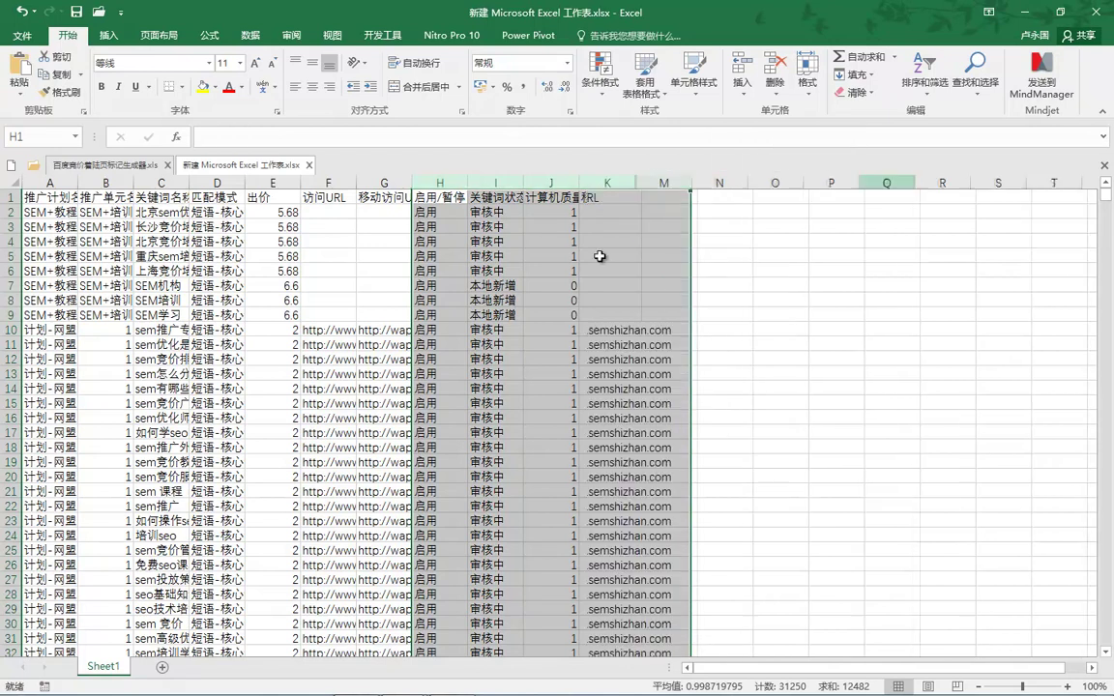
Delete columns E through H, the bid and URL columns.
click(379, 181)
drag(273, 182, 461, 185)
right_click(461, 185)
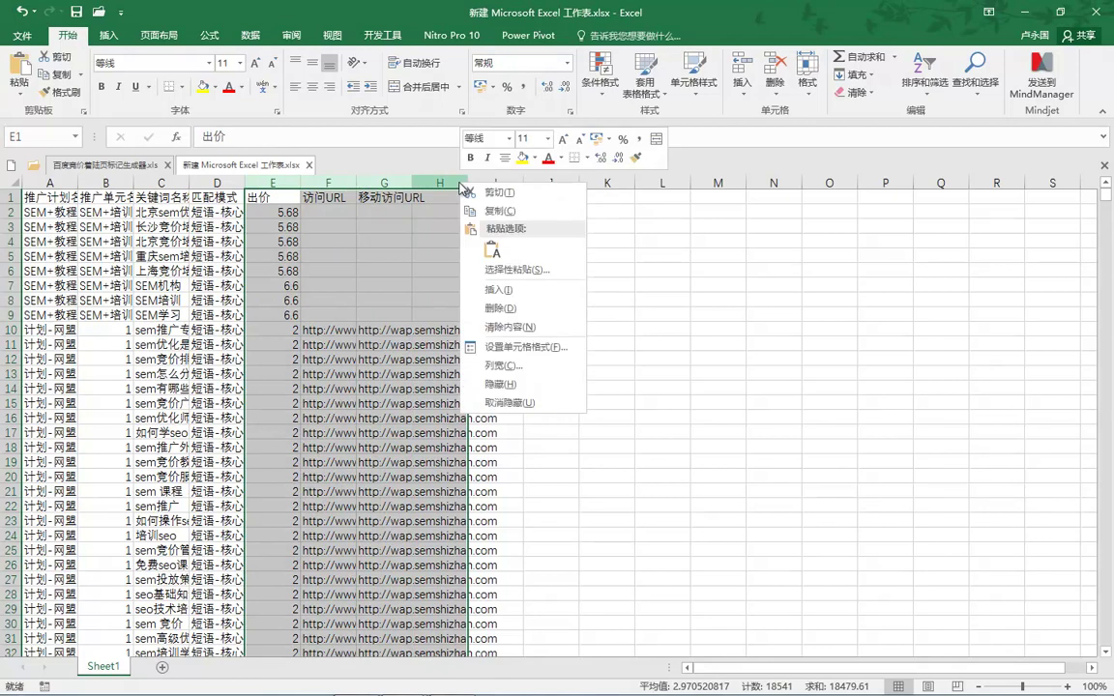
click(495, 308)
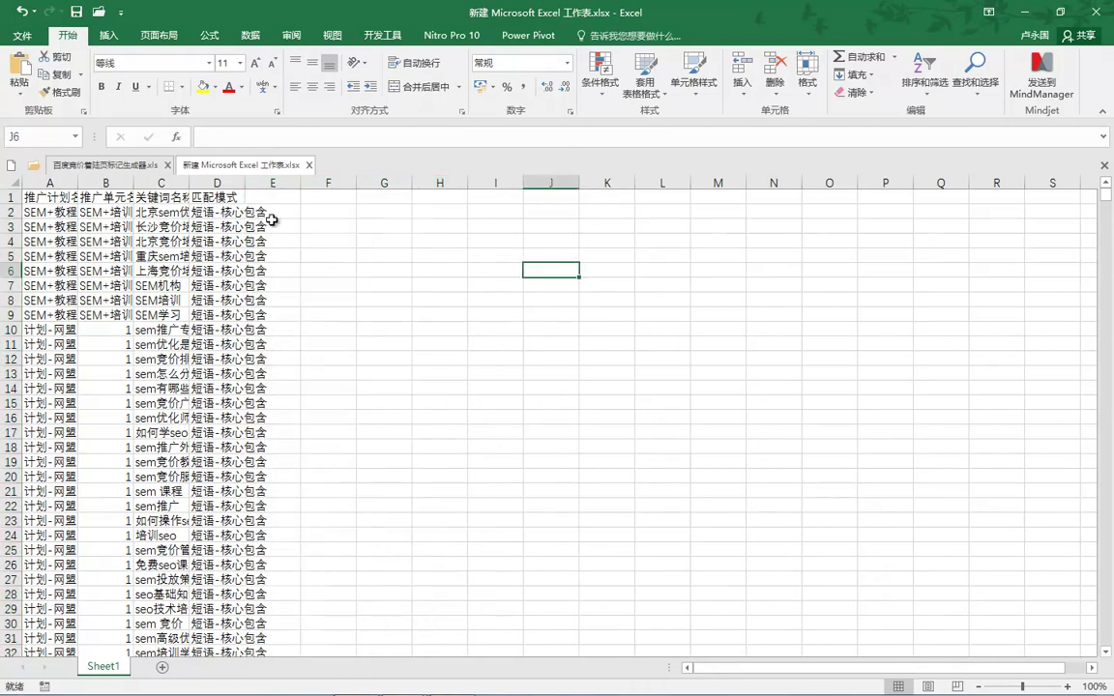
Delete the header row so the keyword data starts at A1.
right_click(10, 197)
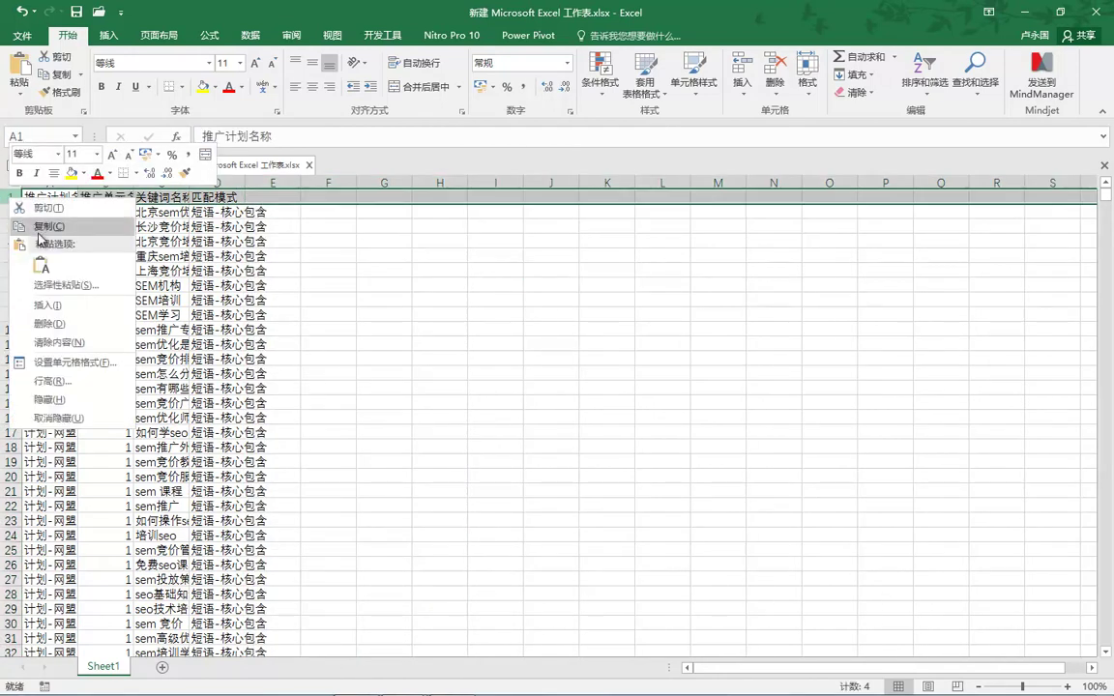
click(50, 325)
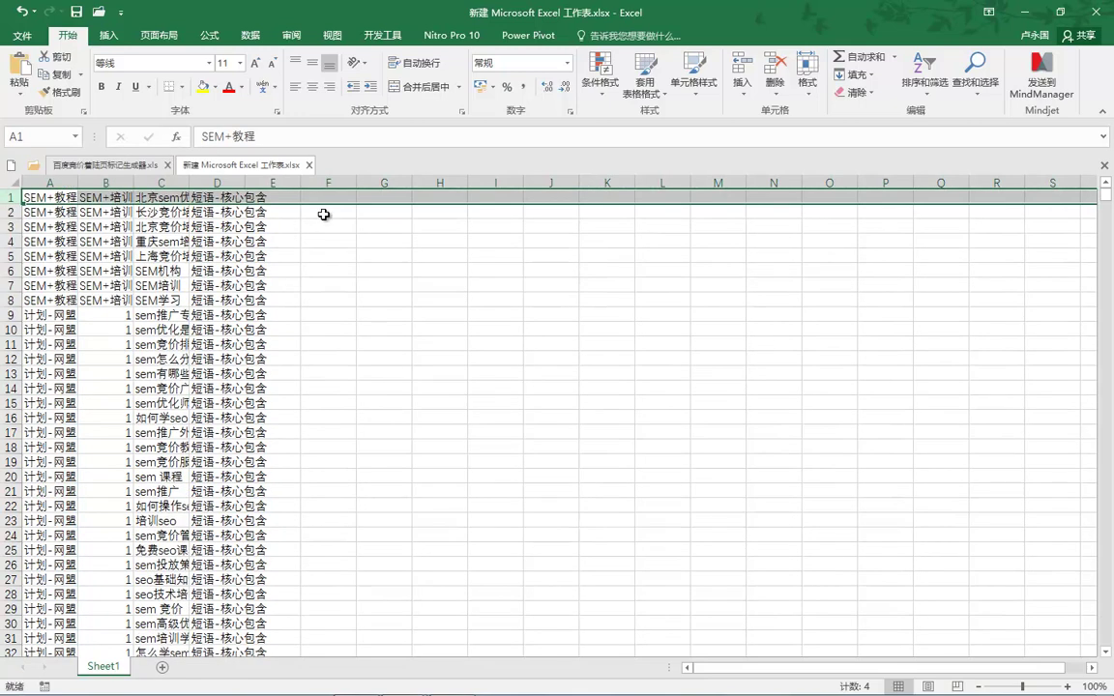
click(103, 315)
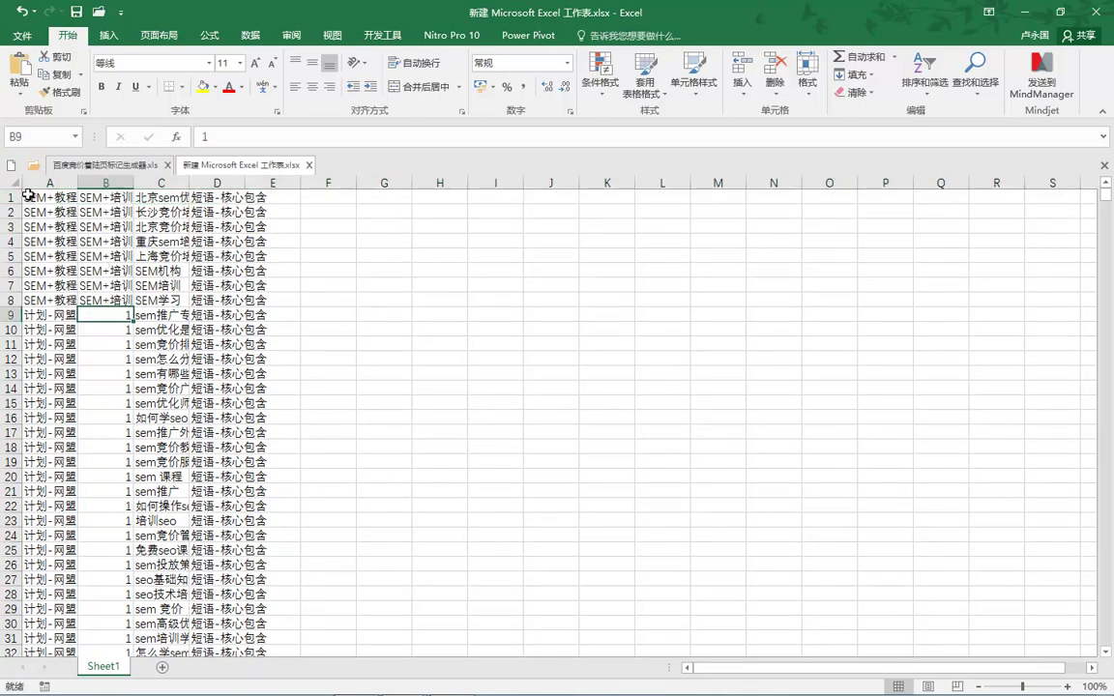
click(26, 195)
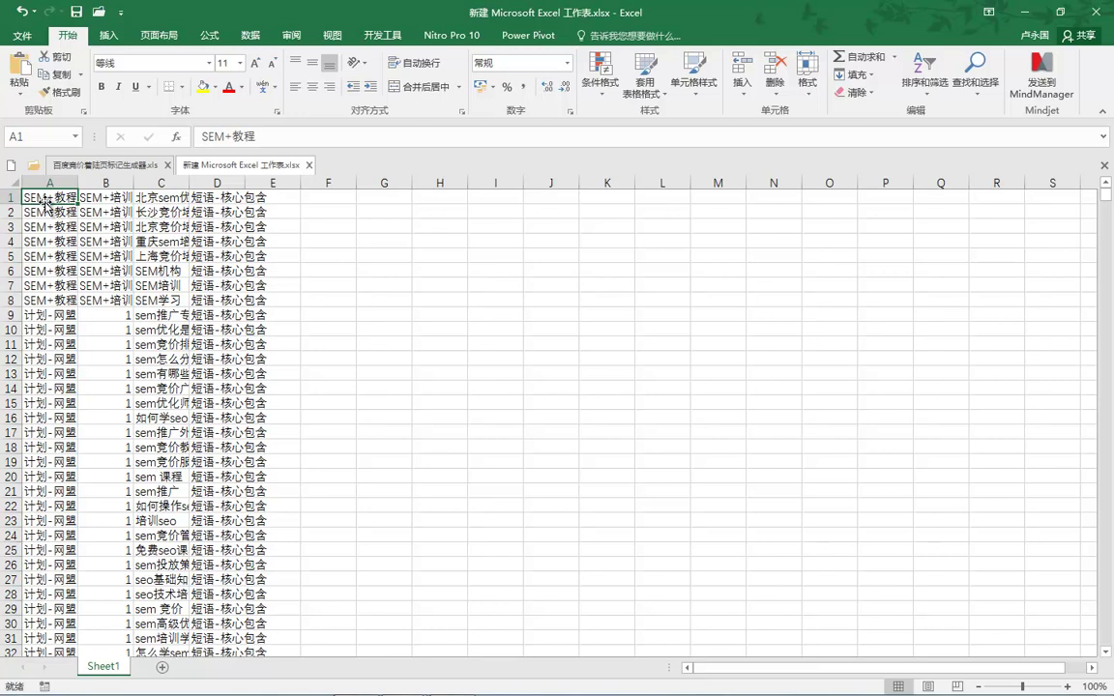
Highlight the kept columns A–D and the full span of the keyword table.
key(ctrl+Right)
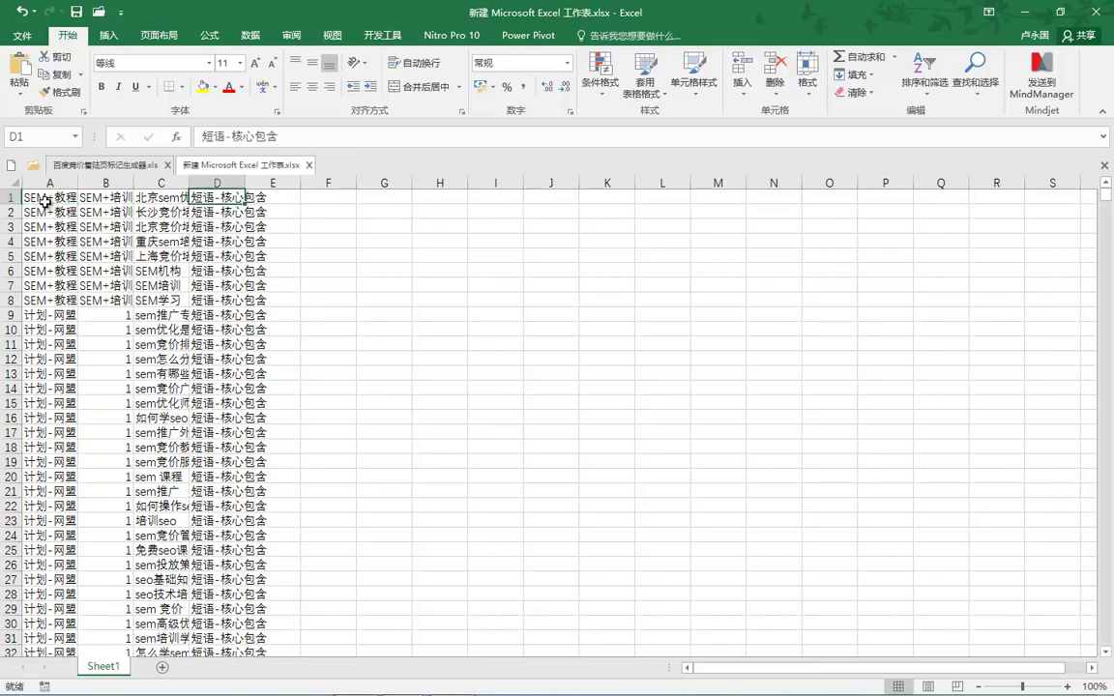
mouse_move(45, 205)
mouse_down()
mouse_move(48, 180)
mouse_move(23, 194)
mouse_move(60, 203)
mouse_move(67, 188)
mouse_up()
mouse_move(200, 213)
mouse_down()
mouse_move(208, 177)
mouse_move(192, 198)
mouse_move(237, 202)
mouse_move(215, 182)
mouse_up()
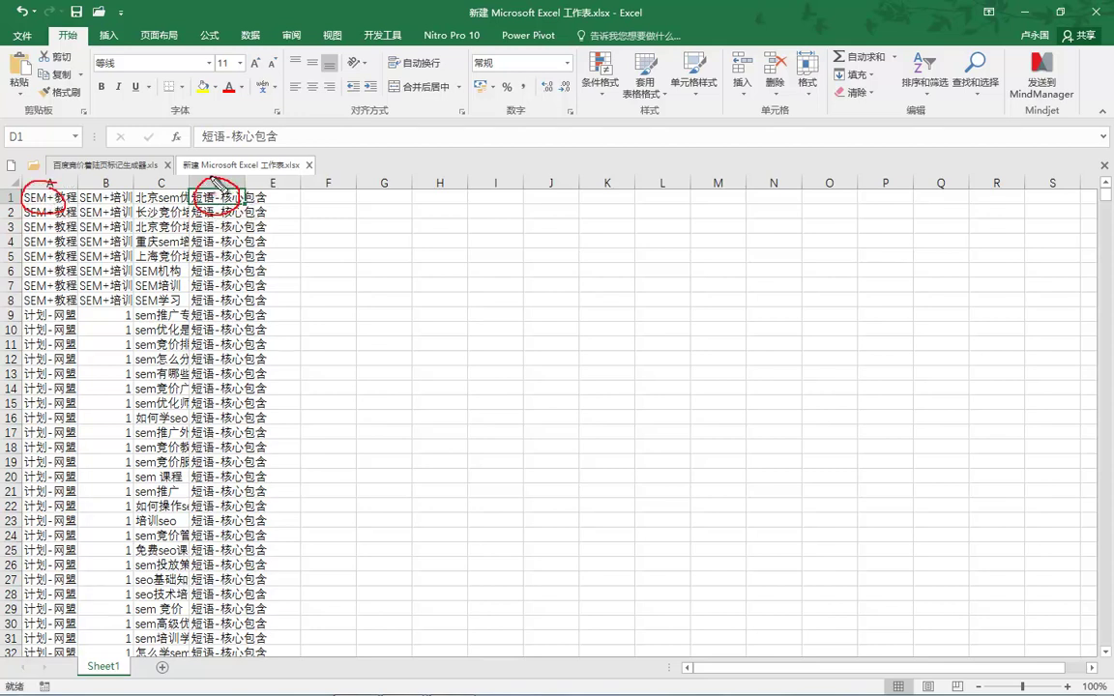
drag(79, 204, 135, 204)
mouse_move(205, 226)
mouse_down()
mouse_move(191, 348)
mouse_move(230, 316)
mouse_up()
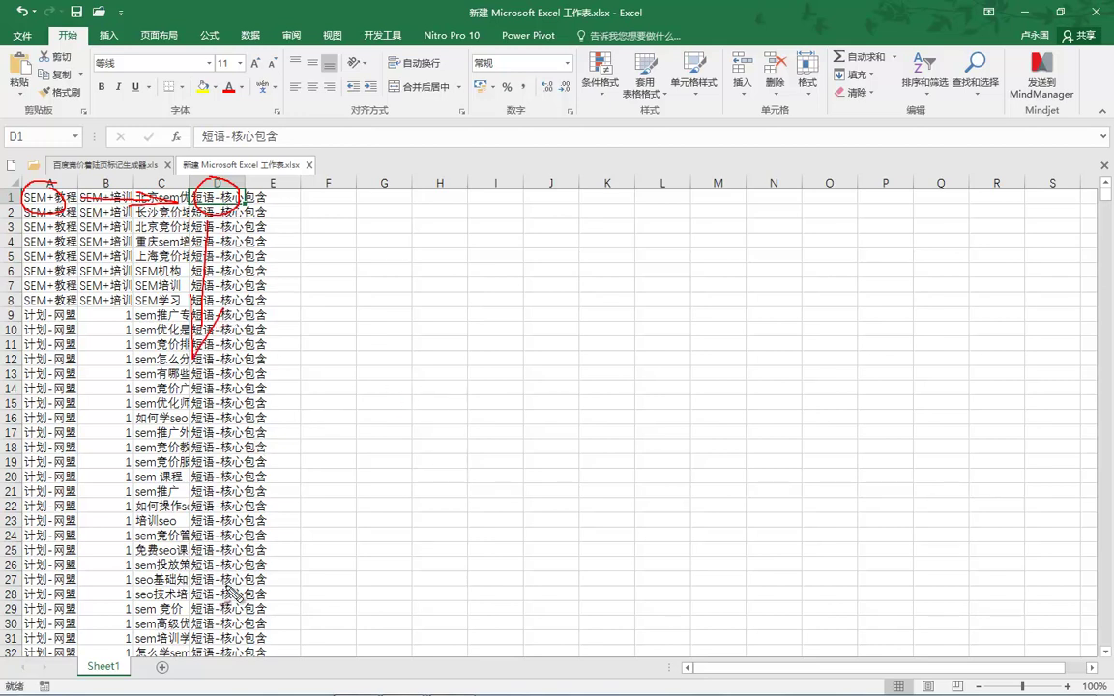
drag(184, 648, 217, 634)
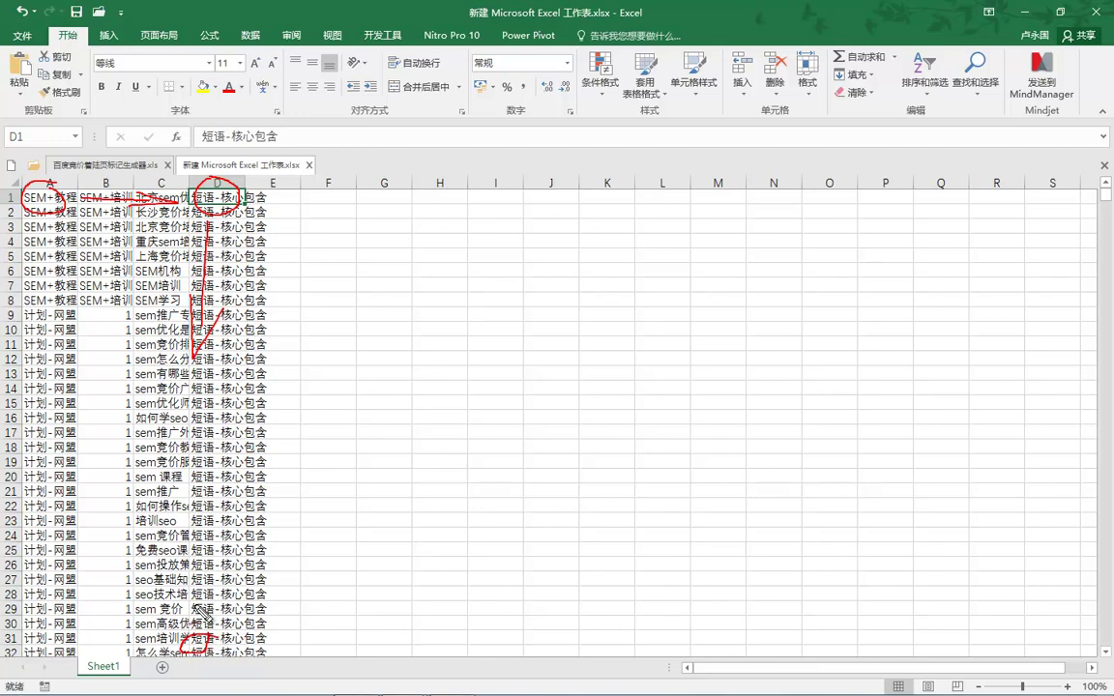
drag(29, 197, 193, 576)
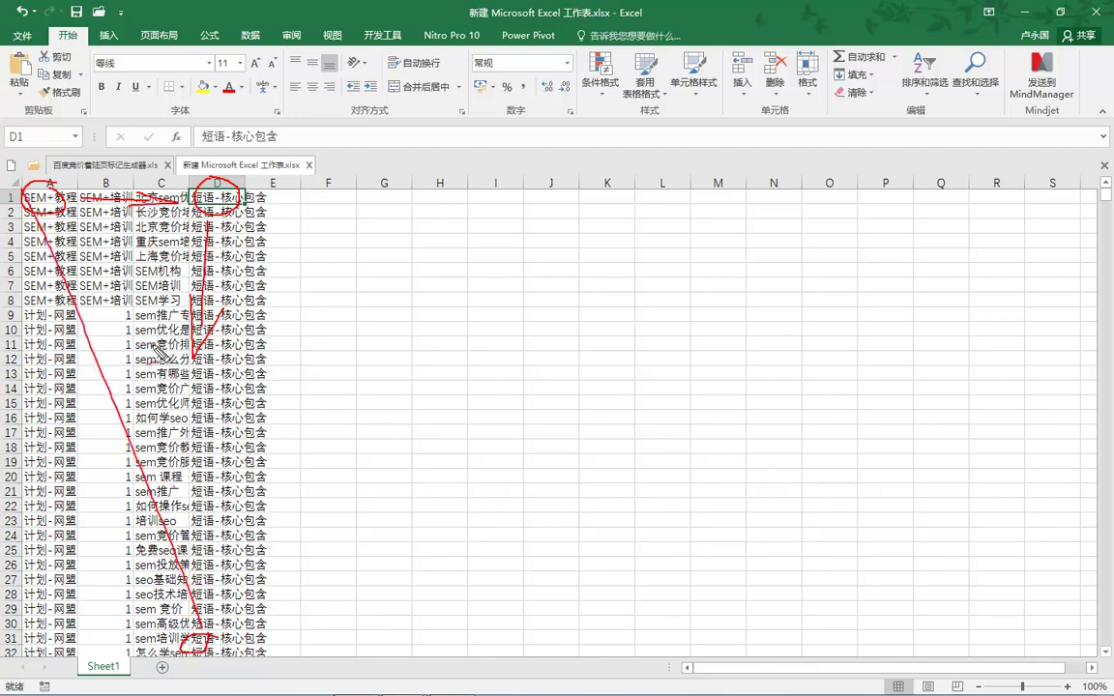
Select the whole keyword table A1:D6249 and copy it.
key(Escape)
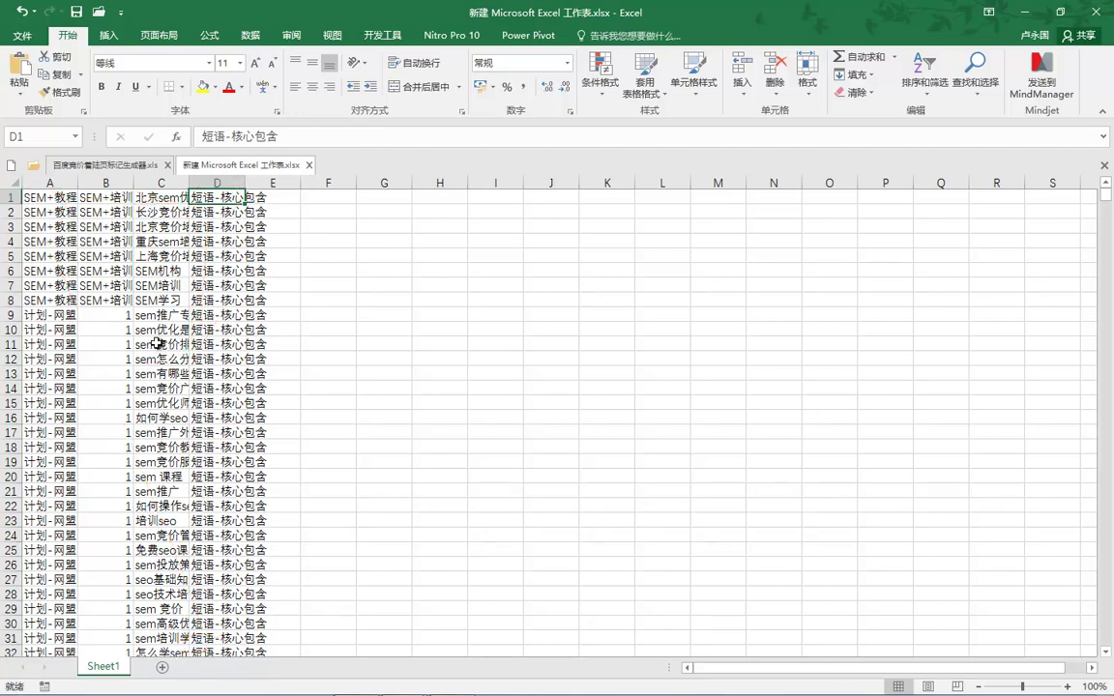
key(ctrl+Down)
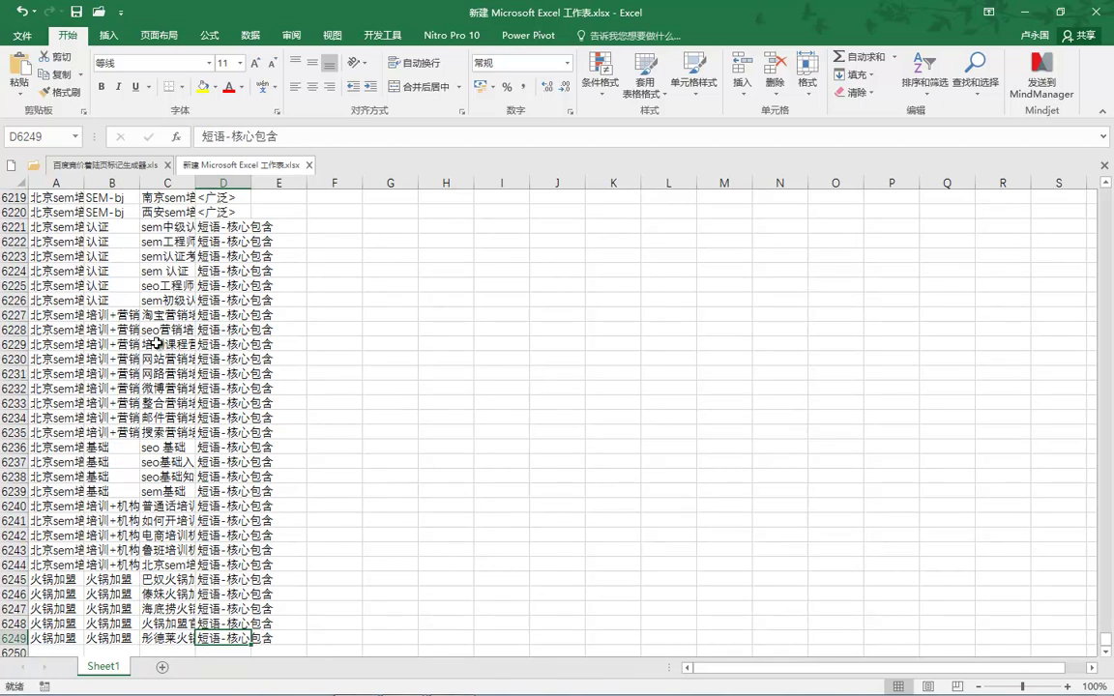
key(ctrl+a)
key(ctrl+c)
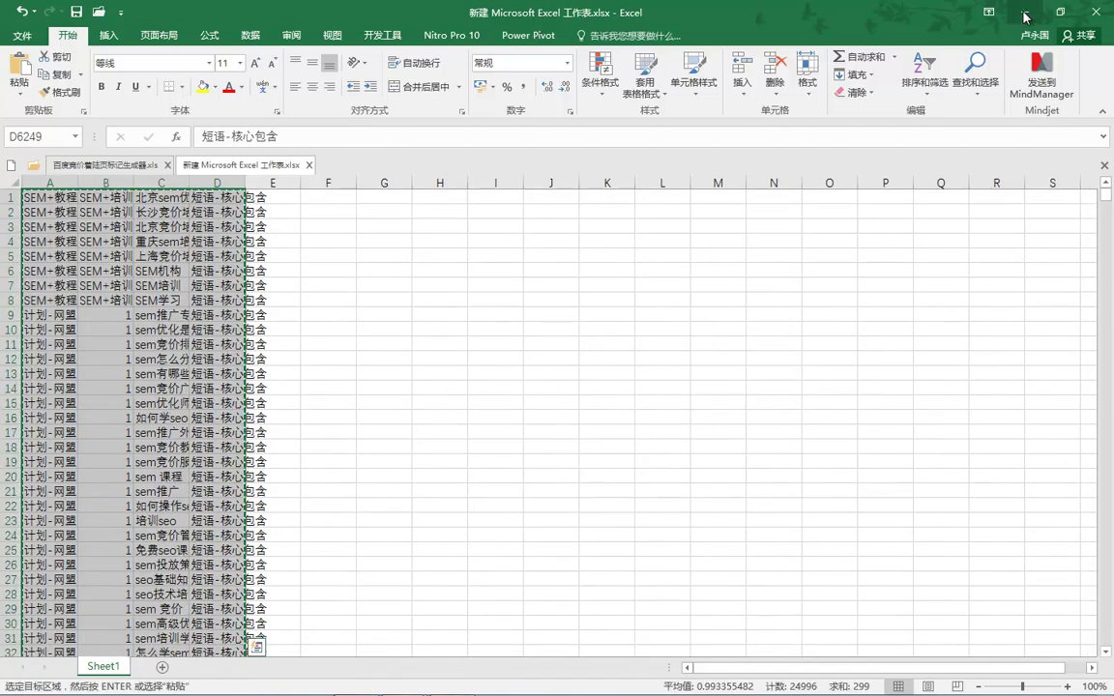
Paste the keyword table into 百度竞价着陆页标记生成器.xls starting at D3.
key(ctrl+Tab)
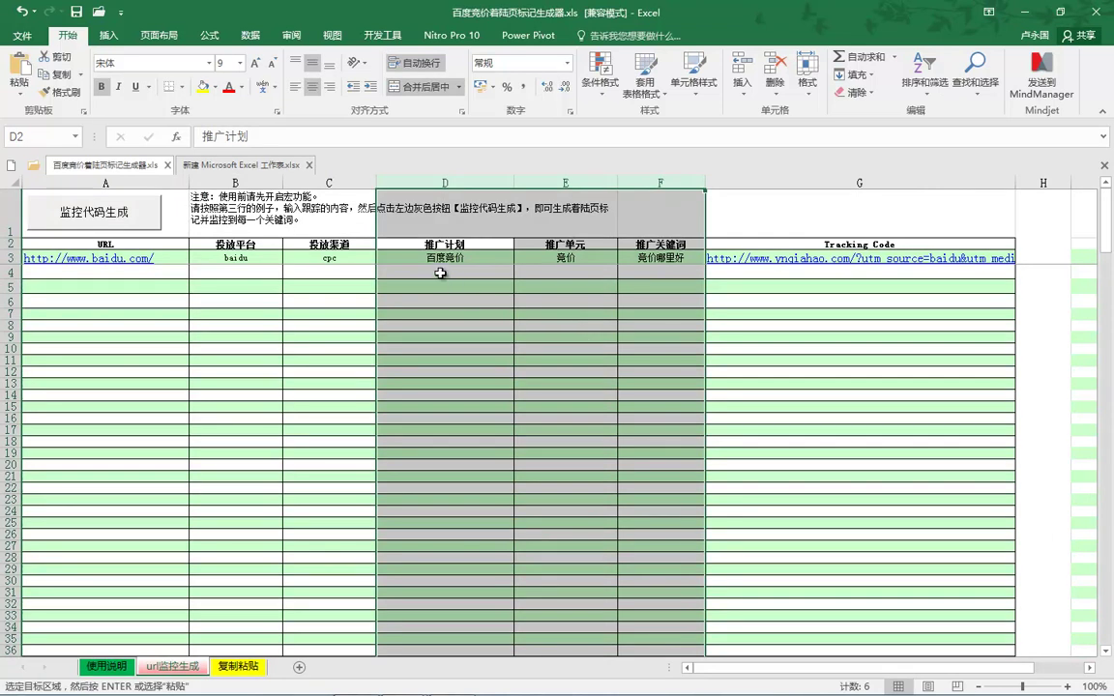
click(438, 258)
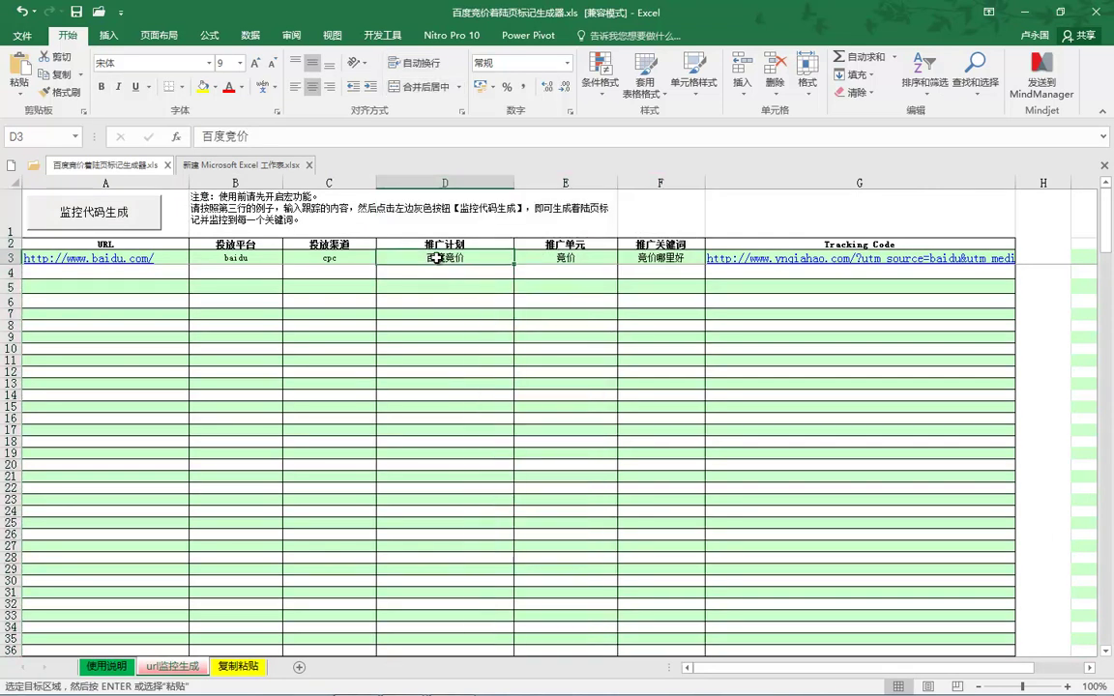
key(ctrl+v)
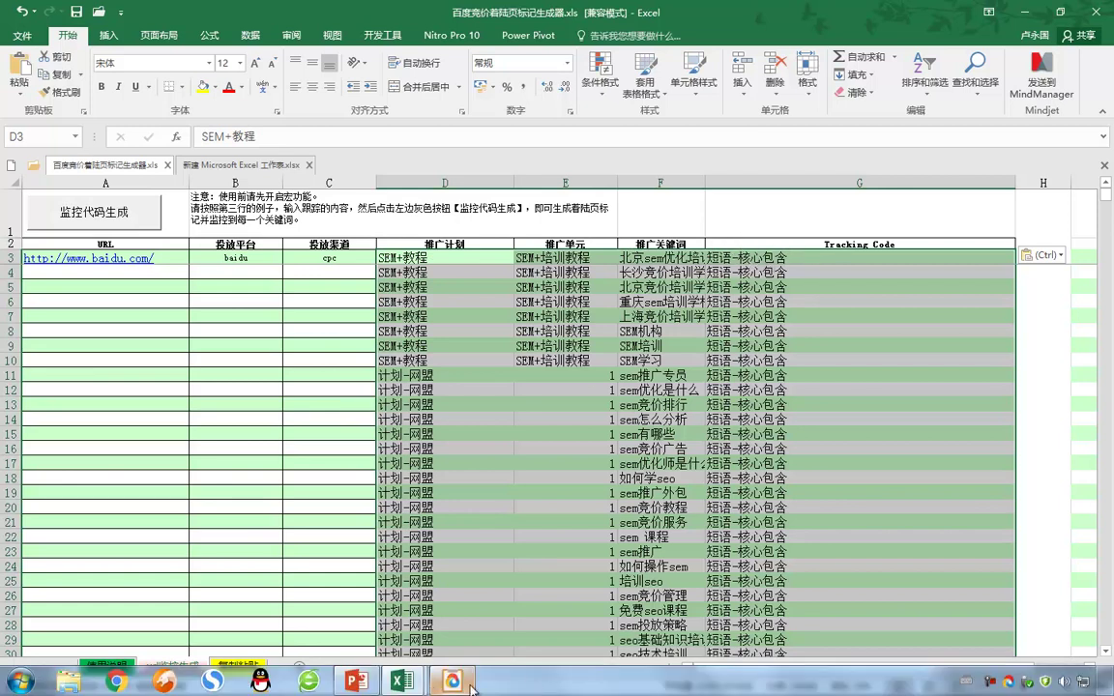
Return to the new workbook and bring up options for match-type column D.
mouse_move(402, 682)
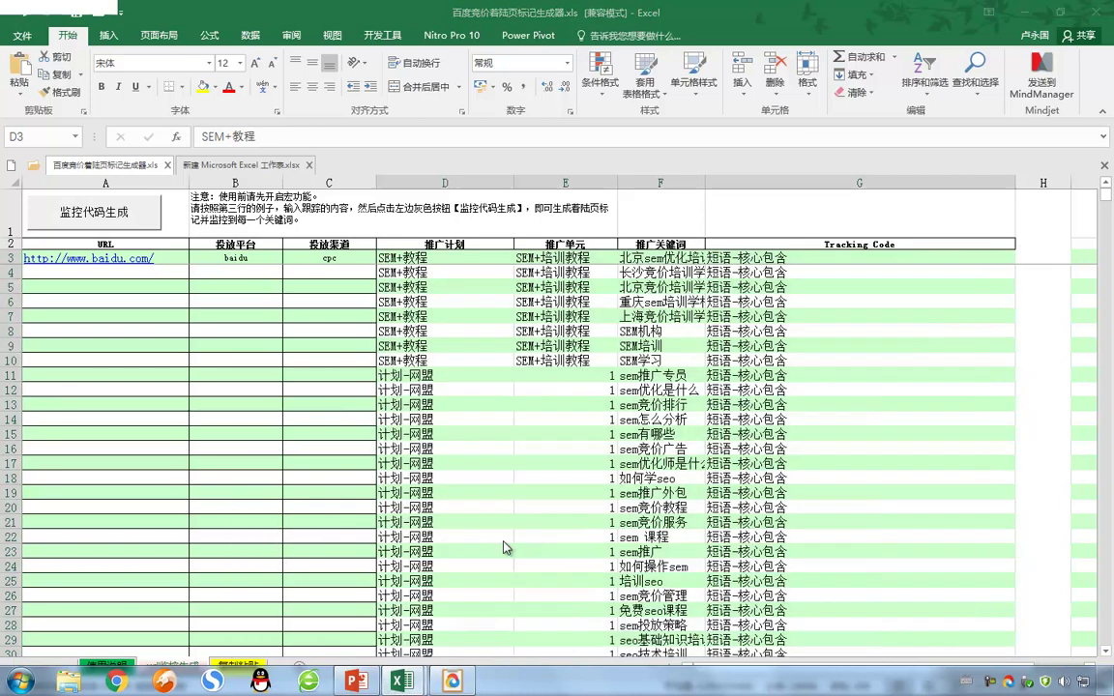
click(238, 166)
right_click(218, 181)
Delete the 短语-核心包含 column D from the new sheet.
click(266, 309)
click(494, 302)
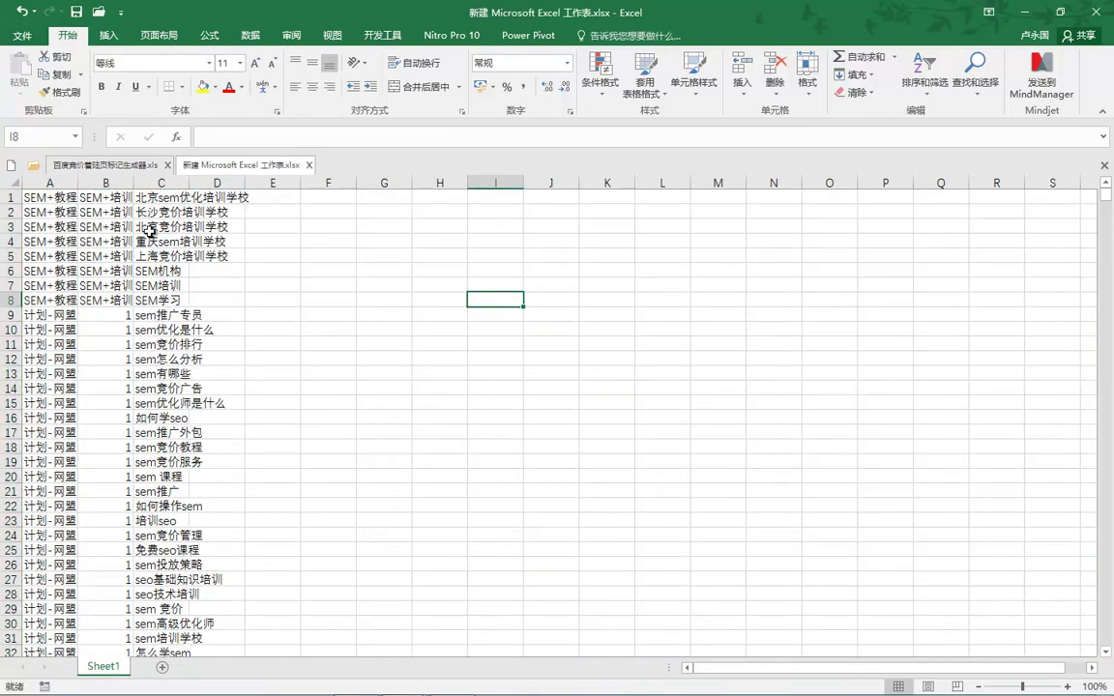
click(48, 197)
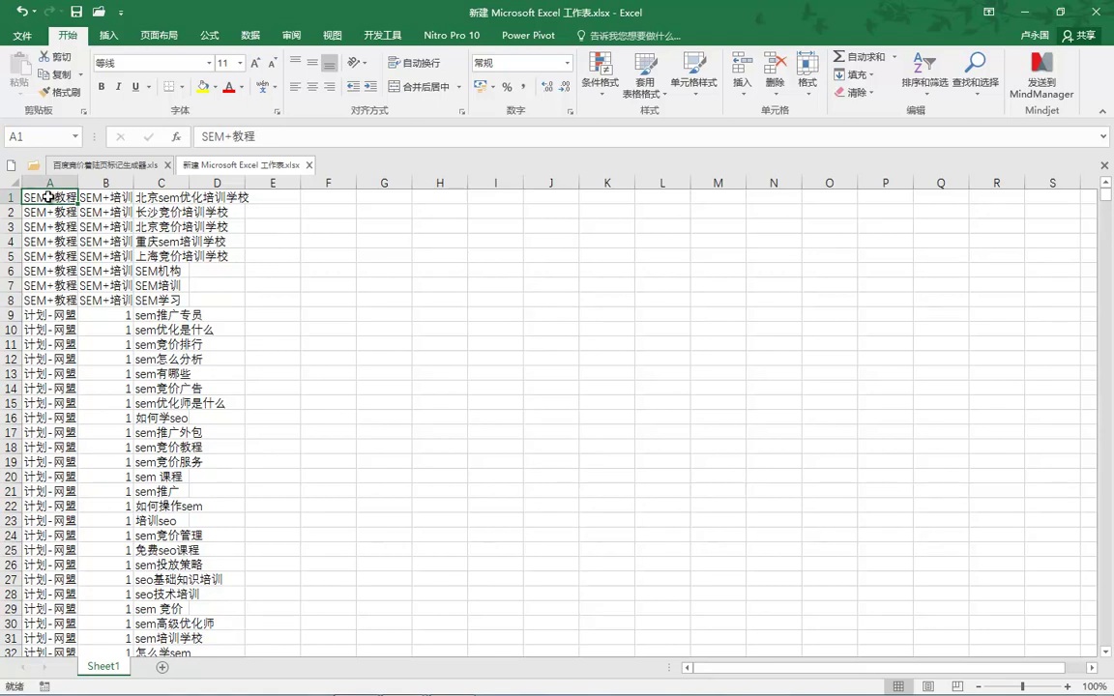
key(Right)
key(Right)
click(48, 197)
Copy the range A1:C6249 and switch back to the tracking template.
key(ctrl+Down)
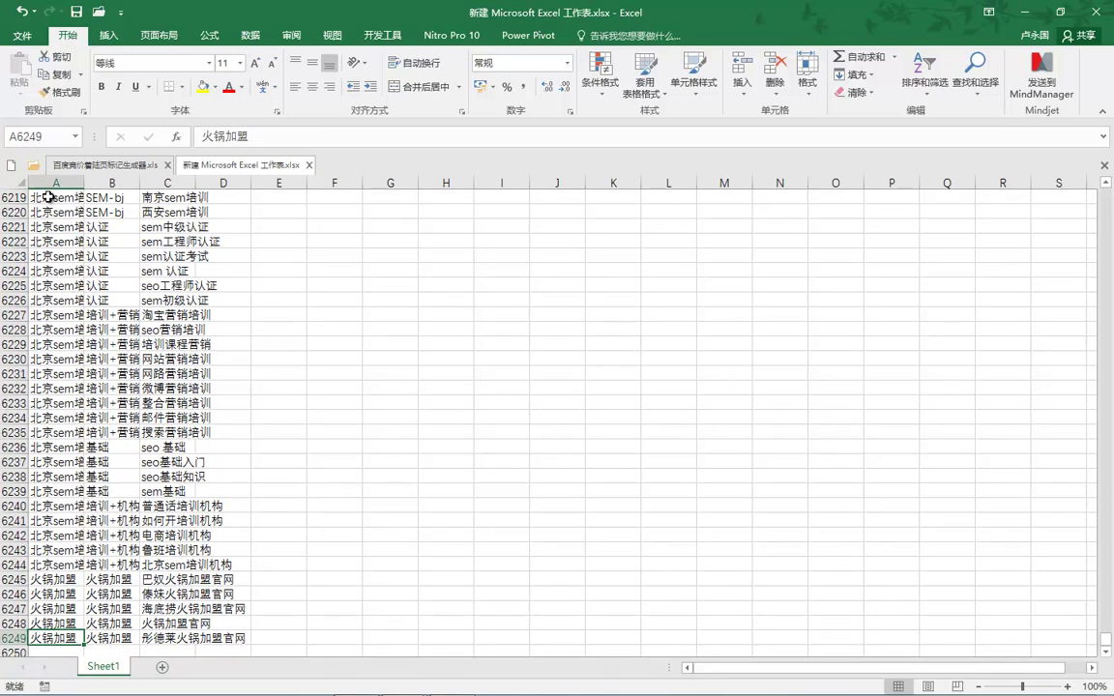
key(Right)
key(Right)
key(ctrl+shift+Home)
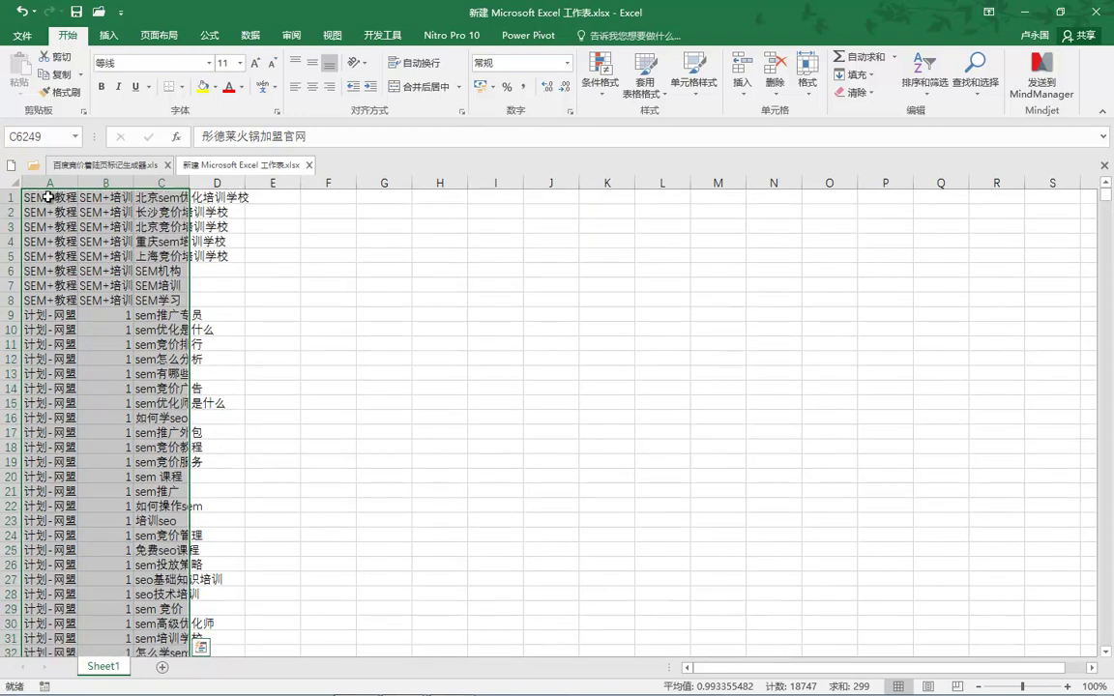
key(ctrl+c)
key(ctrl+Tab)
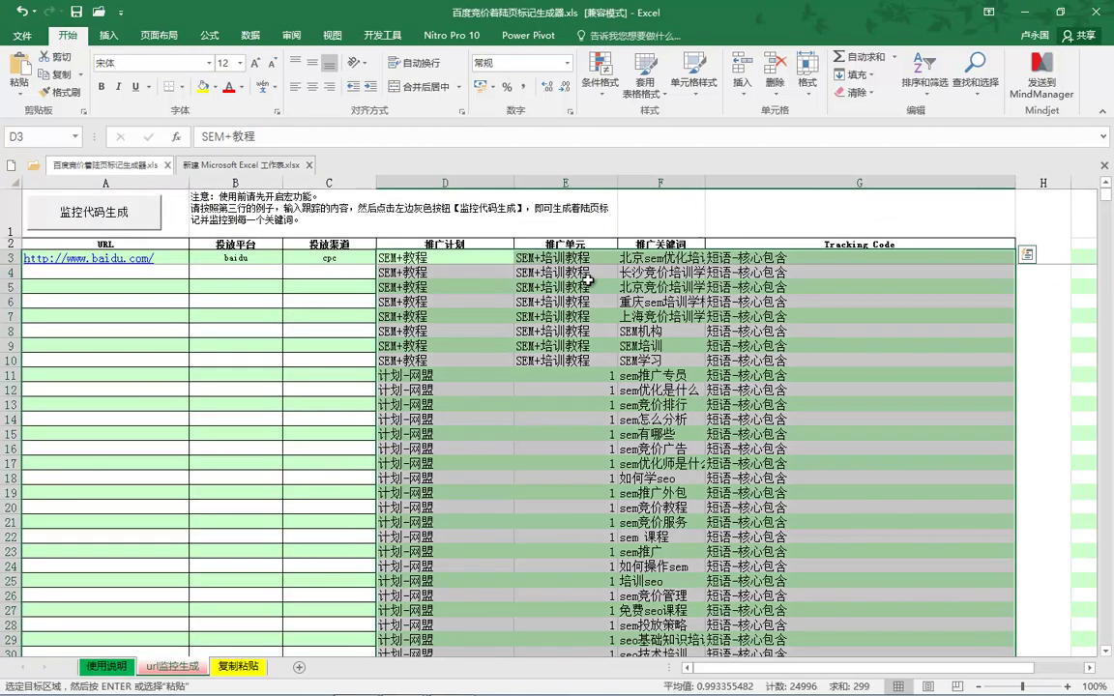
Paste plan, unit and keyword at D3 and clear all of column G.
click(412, 255)
key(ctrl+v)
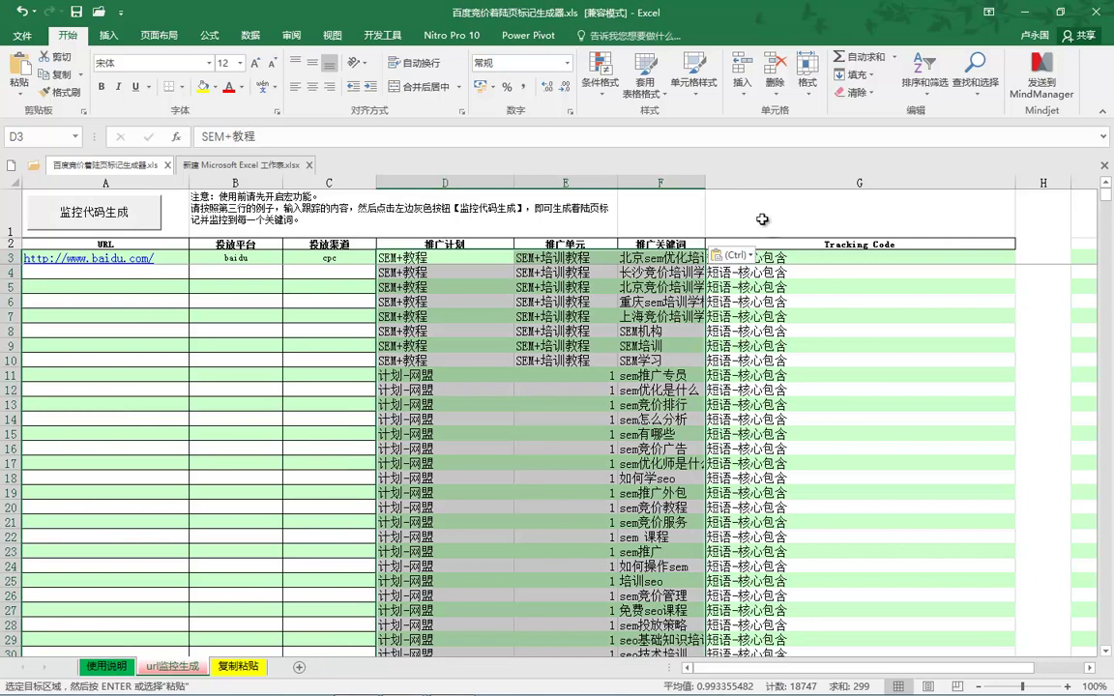
click(744, 182)
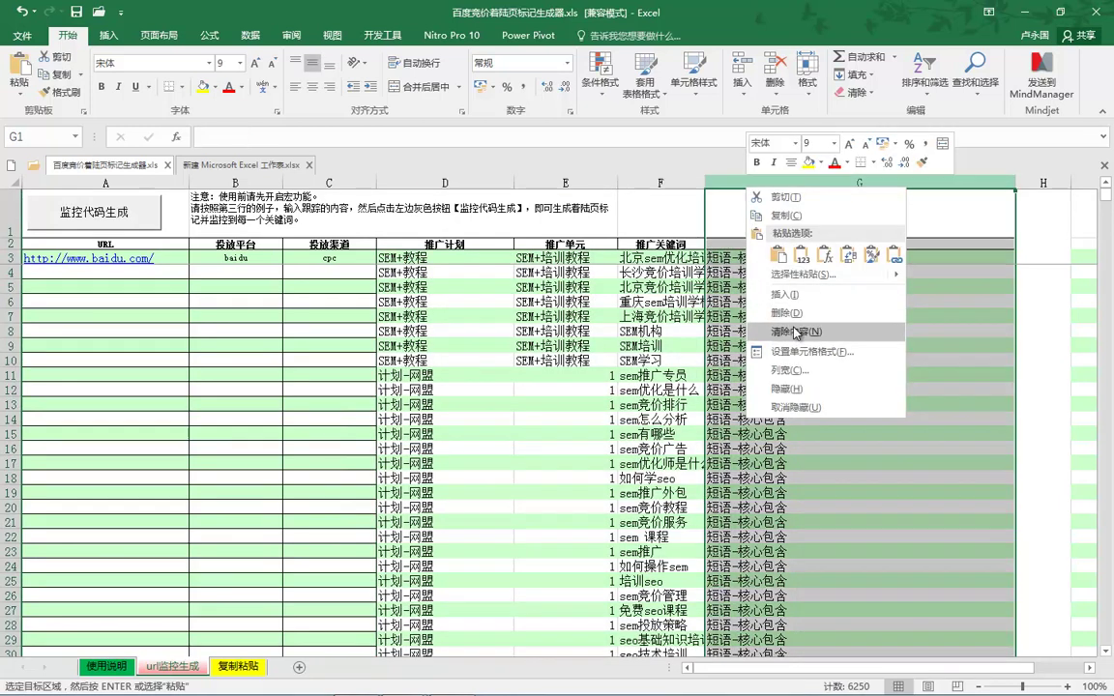
click(801, 331)
click(849, 346)
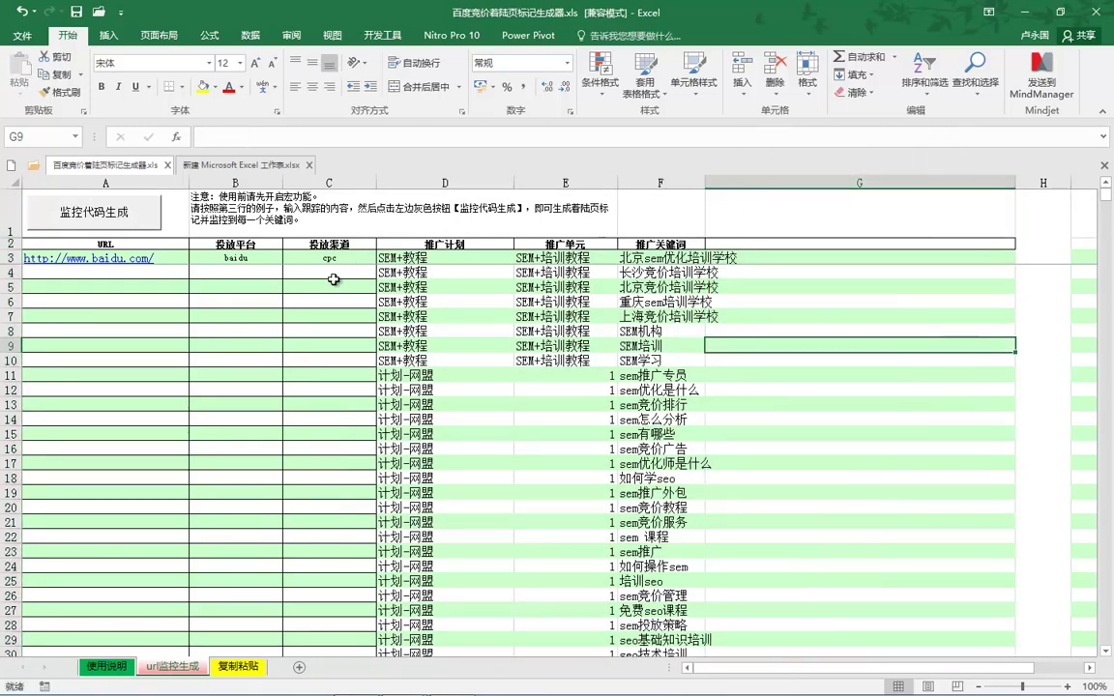
right_click(173, 263)
Remove the hyperlink from the URL in A3 and fill cpc and baidu down all keyword rows.
click(219, 632)
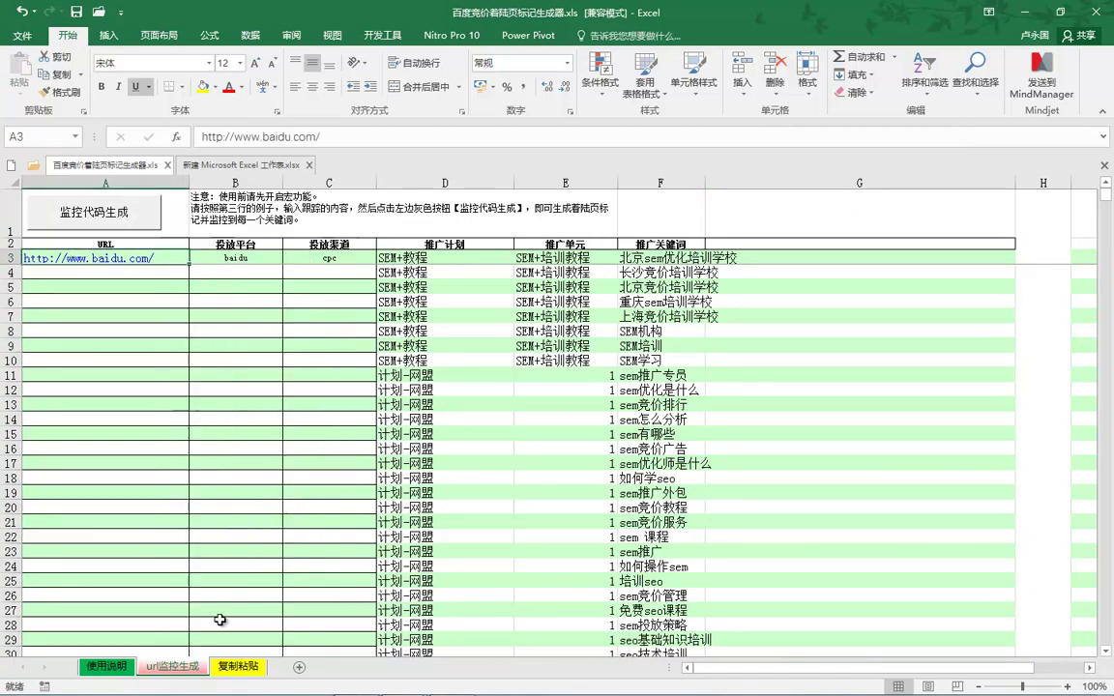
drag(192, 263, 199, 329)
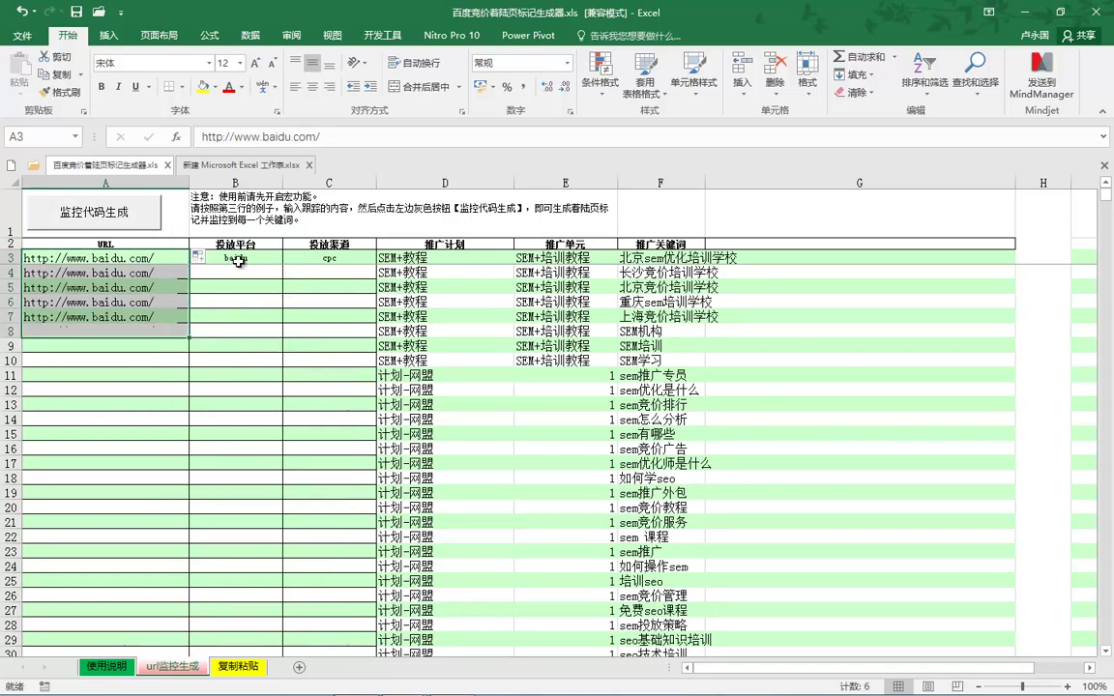
click(362, 260)
double_click(375, 264)
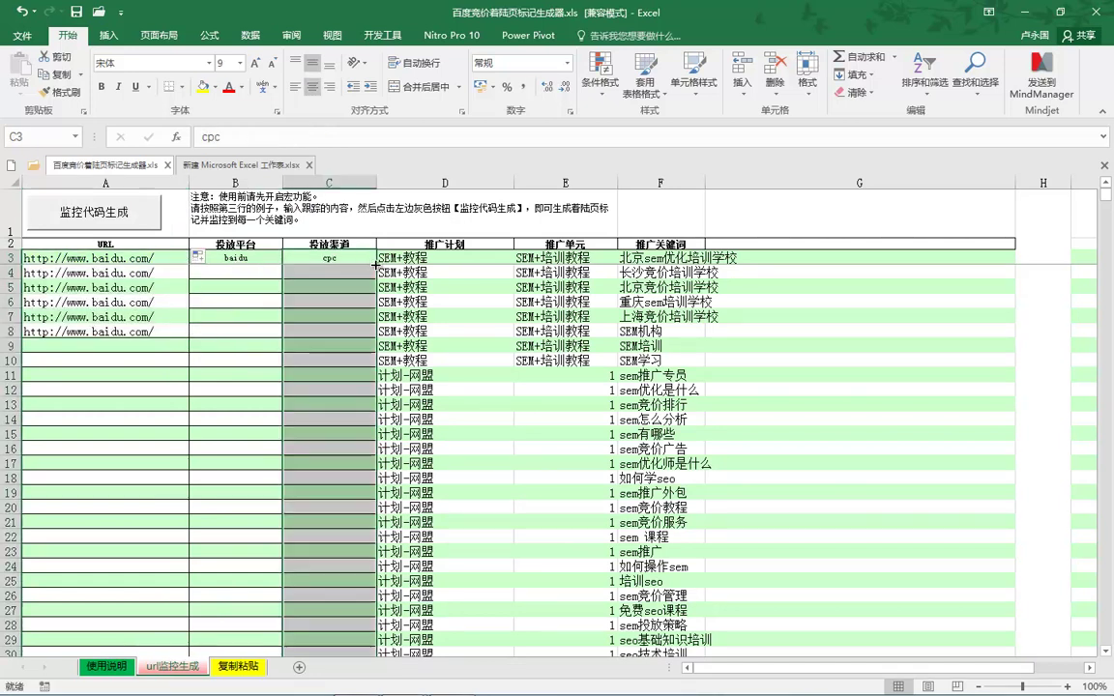
click(253, 257)
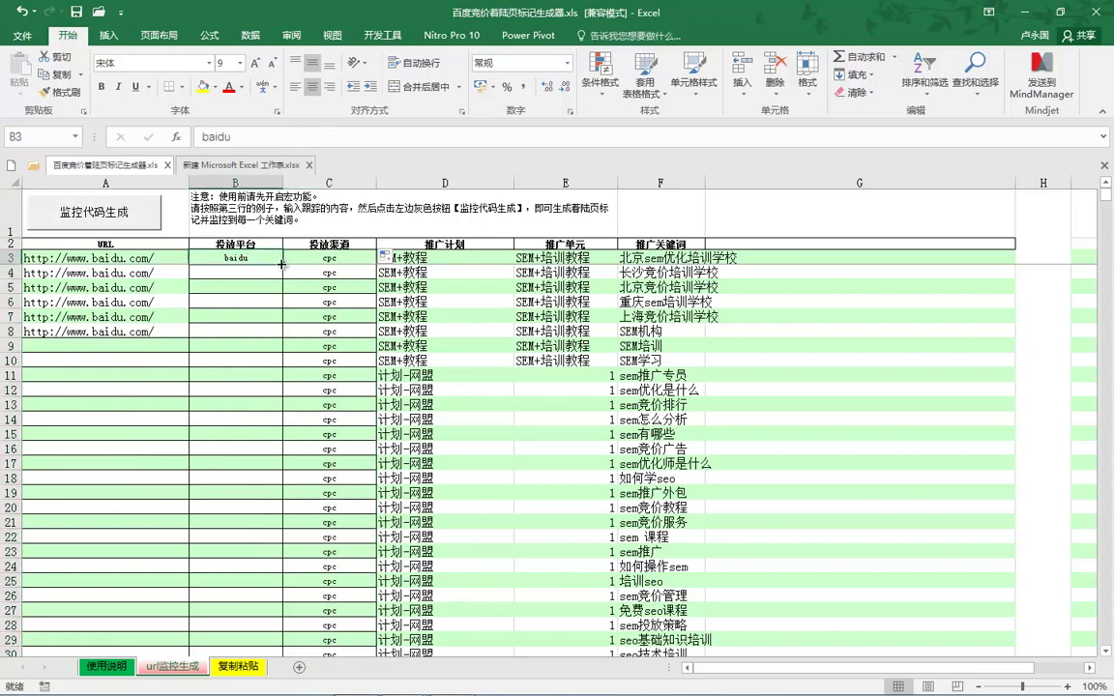
double_click(283, 264)
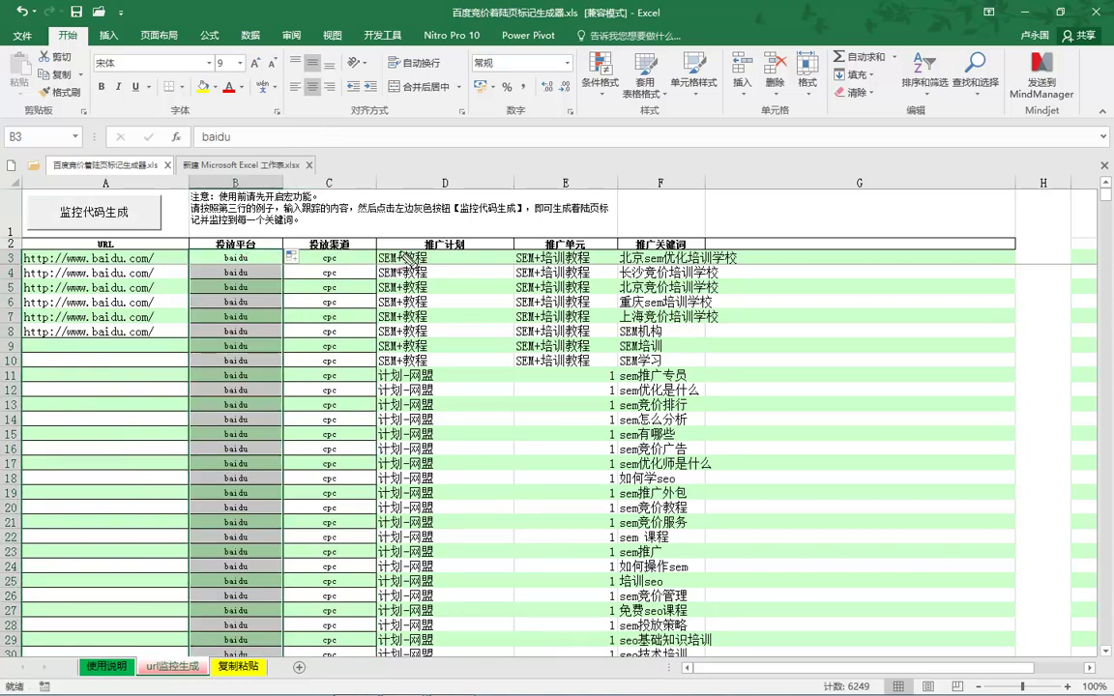
mouse_move(418, 235)
mouse_down()
mouse_move(460, 298)
mouse_move(407, 254)
mouse_move(366, 279)
mouse_move(341, 438)
mouse_move(355, 406)
mouse_up()
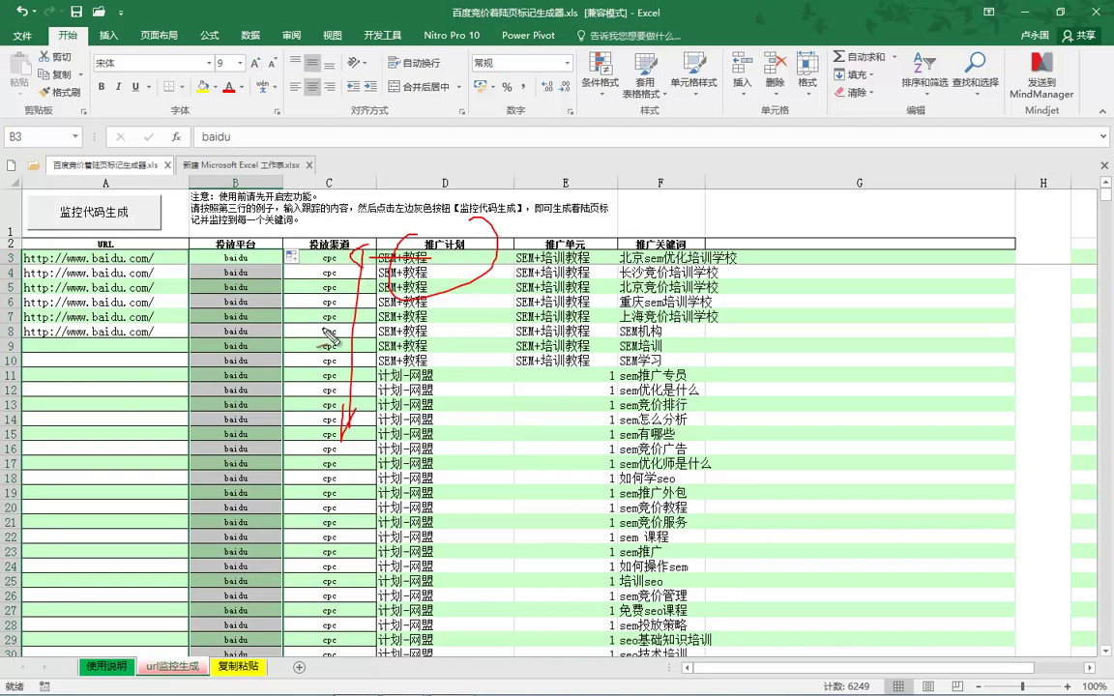
key(Escape)
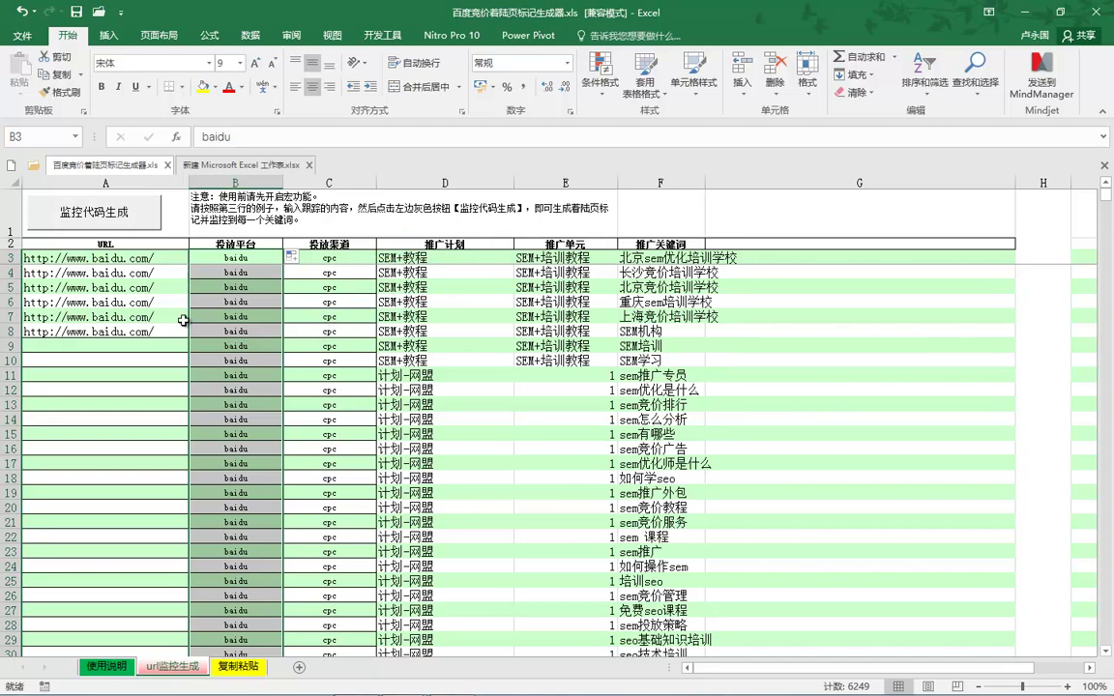
click(167, 259)
key(ctrl+shift+Down)
key(ctrl+shift+Up)
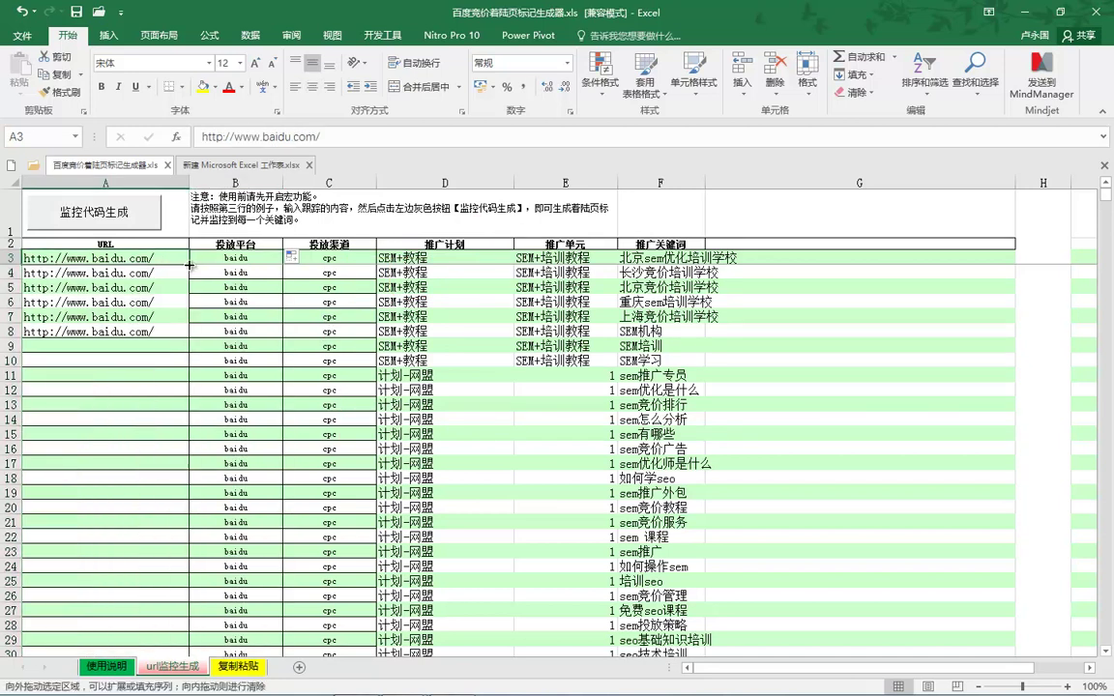
key(ctrl+Right)
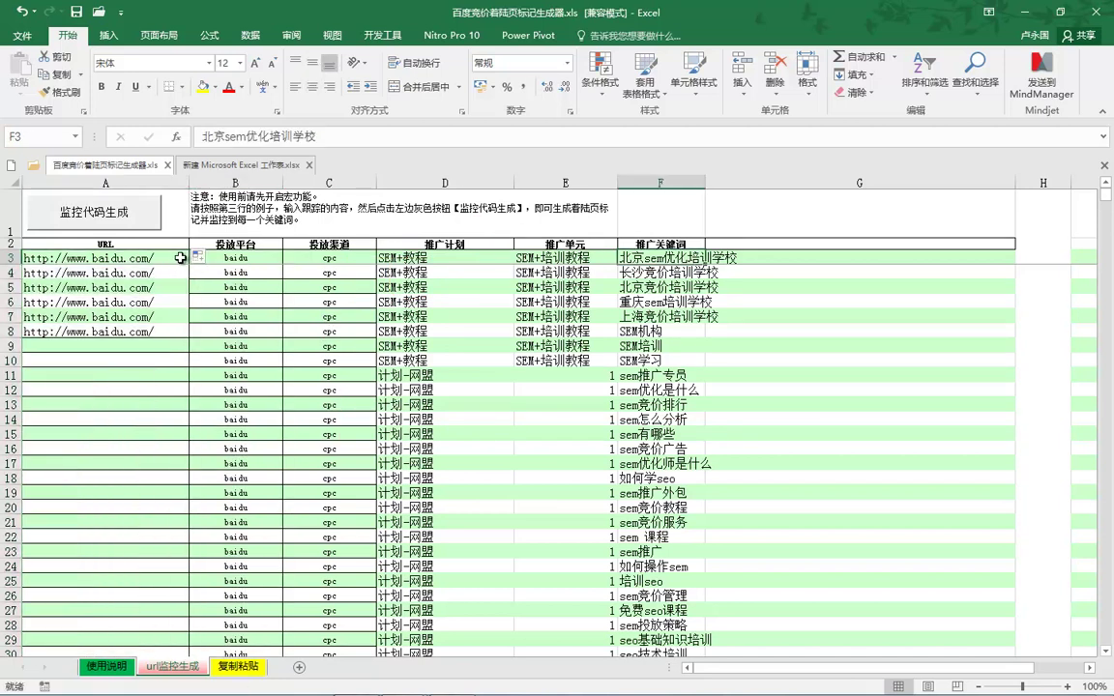
key(ctrl+Left)
key(ctrl+shift+Down)
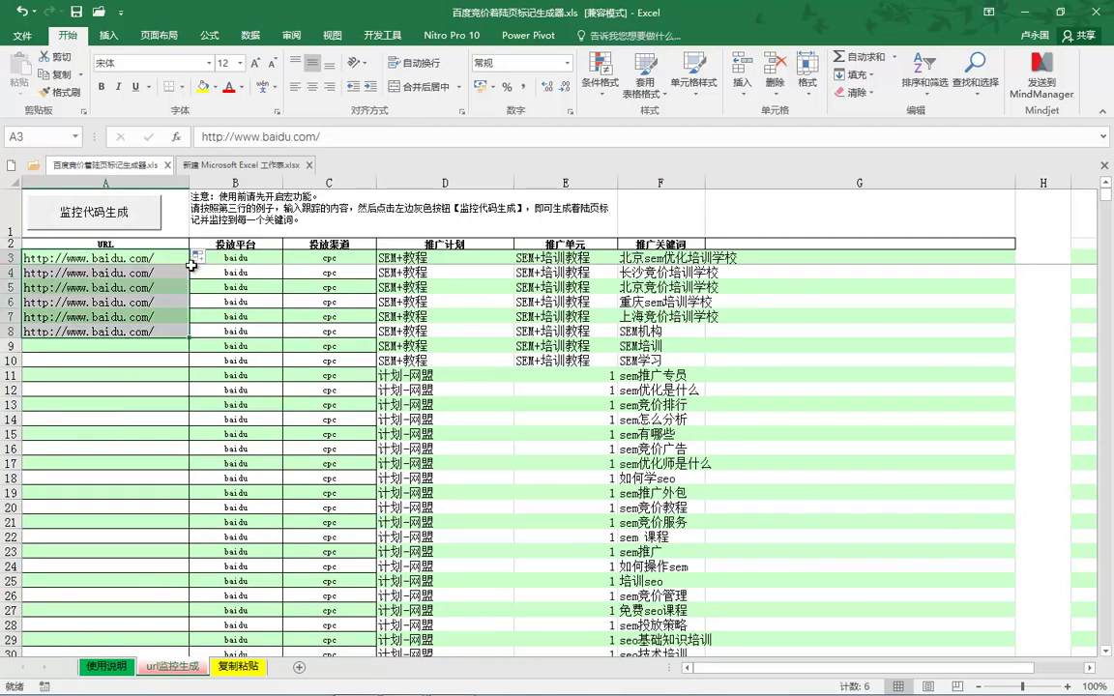
double_click(190, 339)
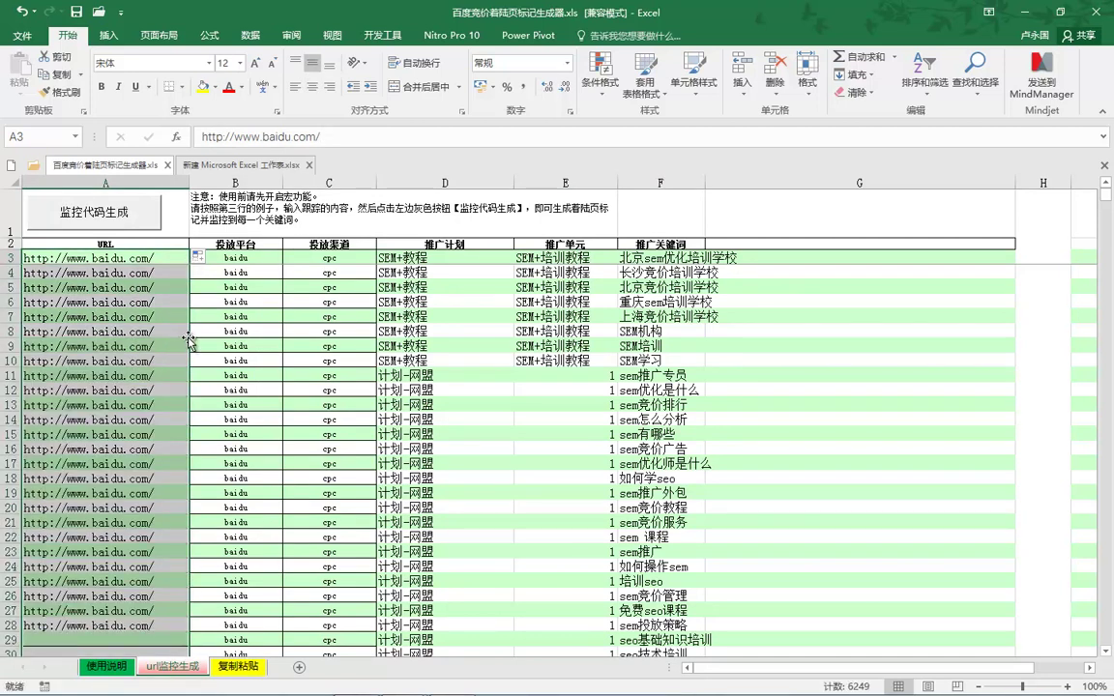
Try the tracking-code macro, then close both workbooks without saving, dismissing the VBA compile errors.
click(103, 226)
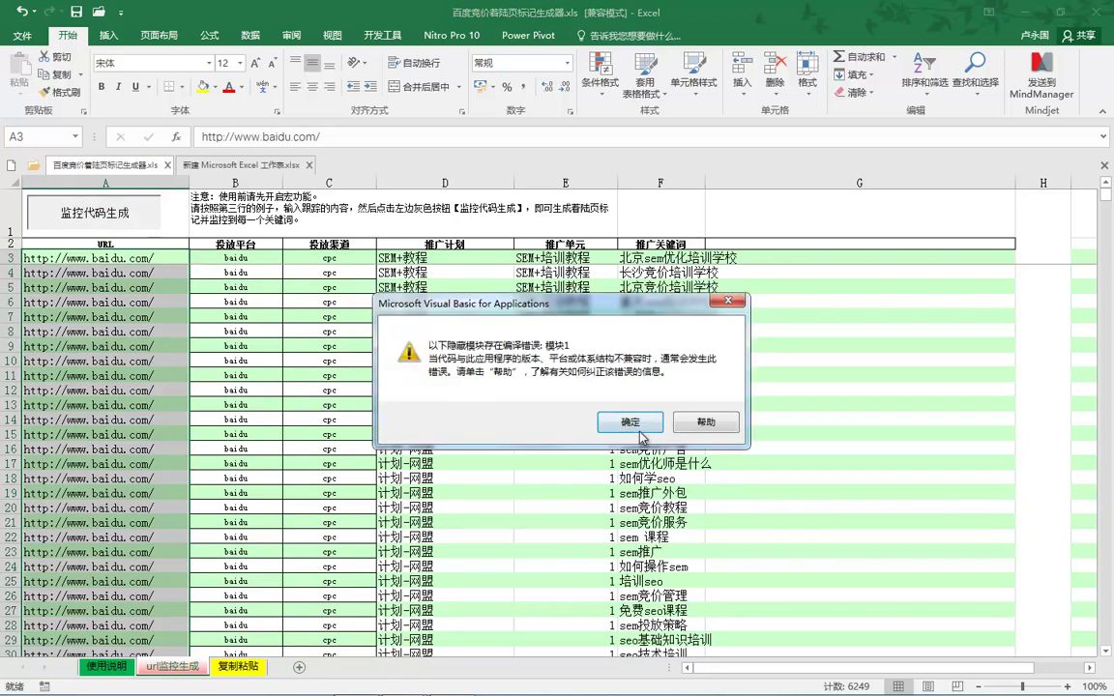
click(630, 422)
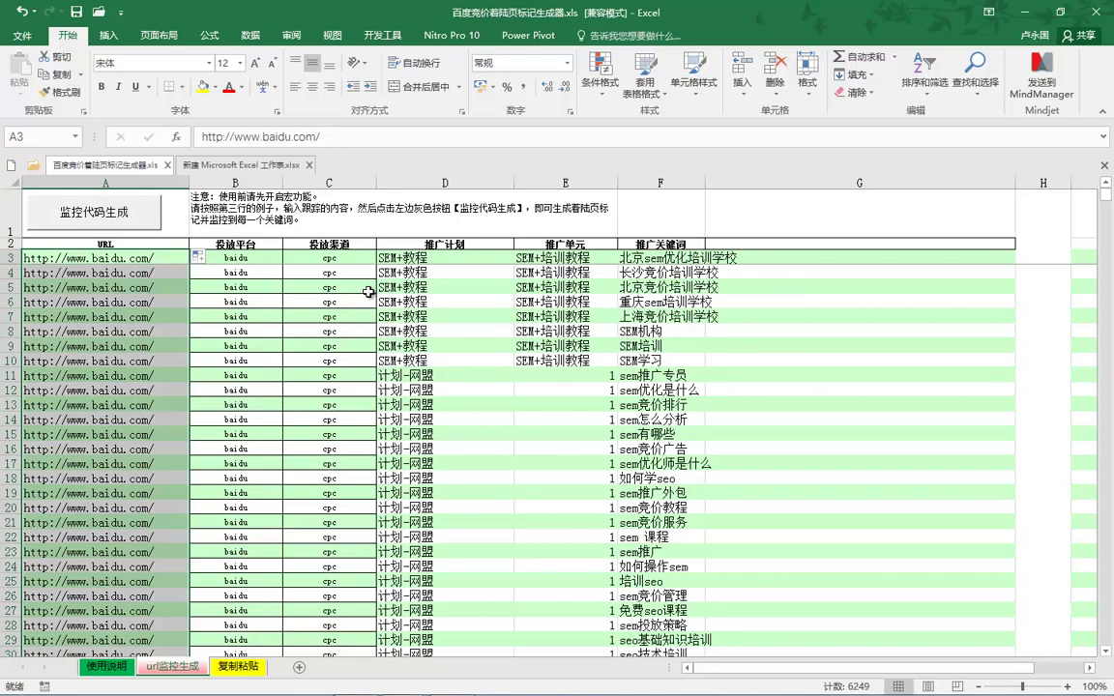
click(270, 170)
click(309, 166)
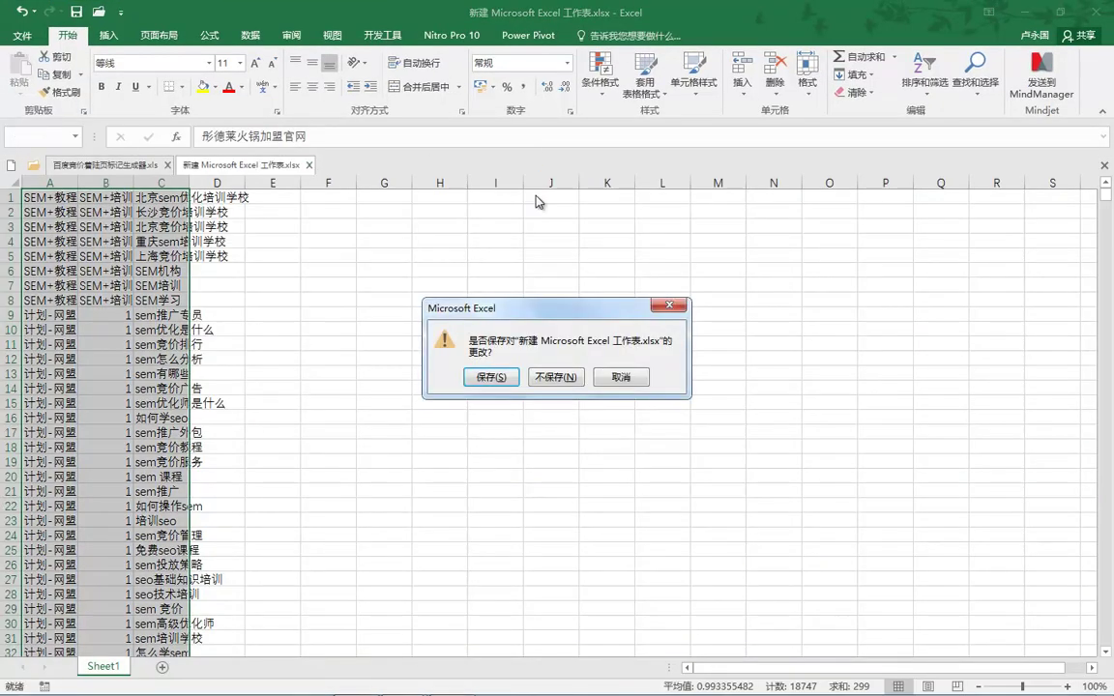
click(556, 378)
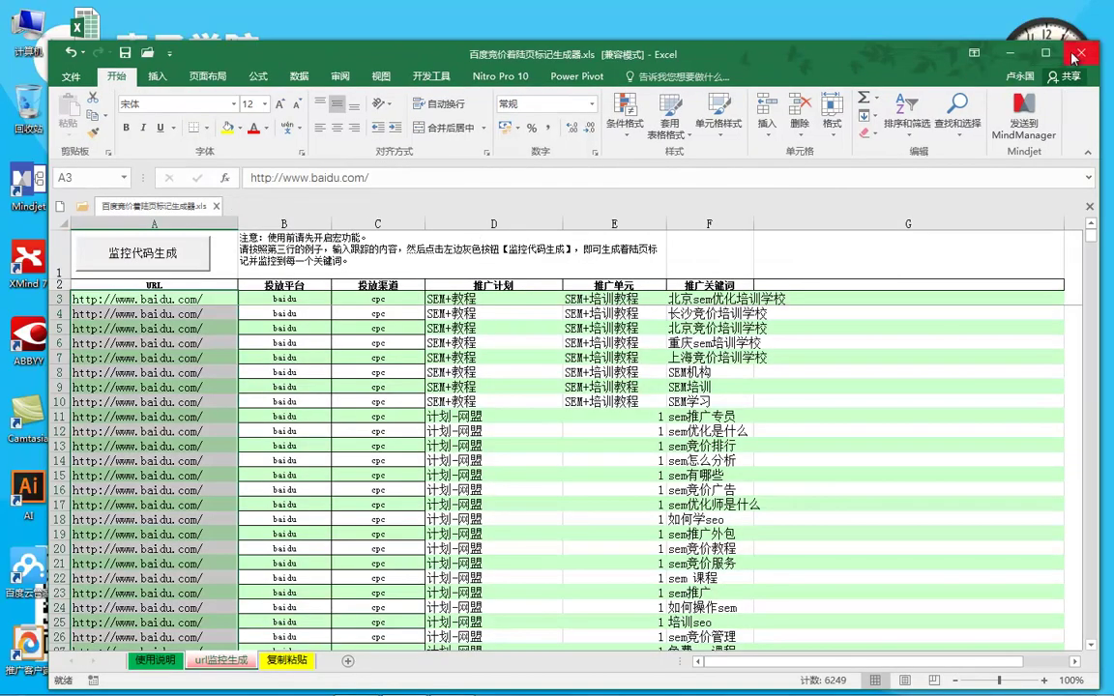
click(607, 423)
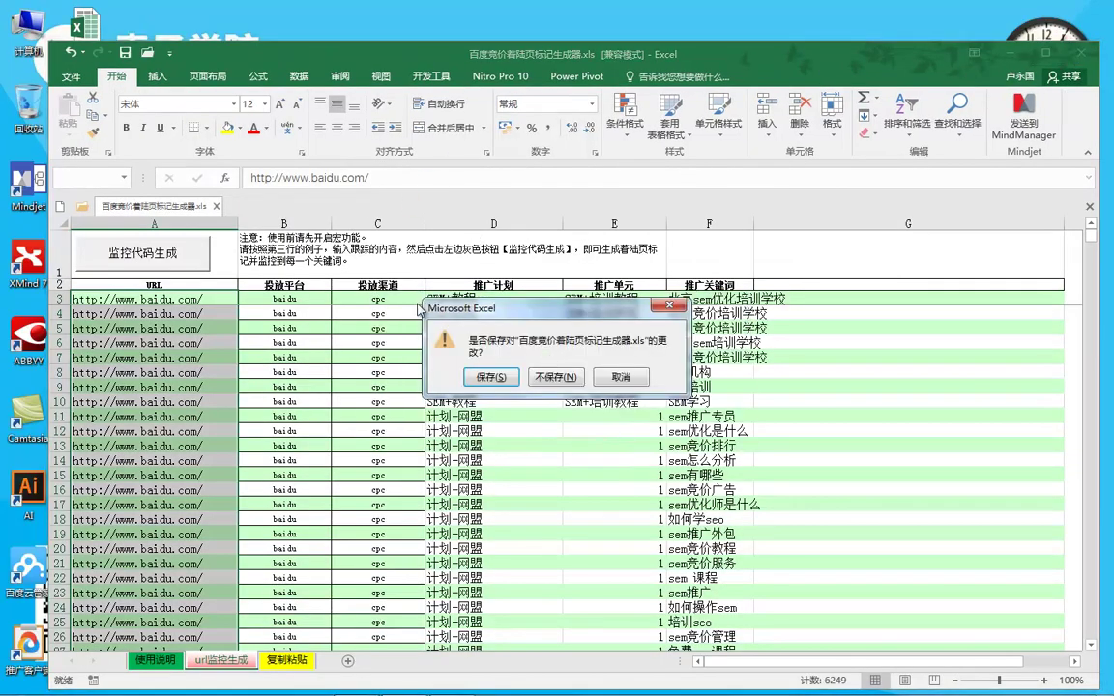
click(555, 377)
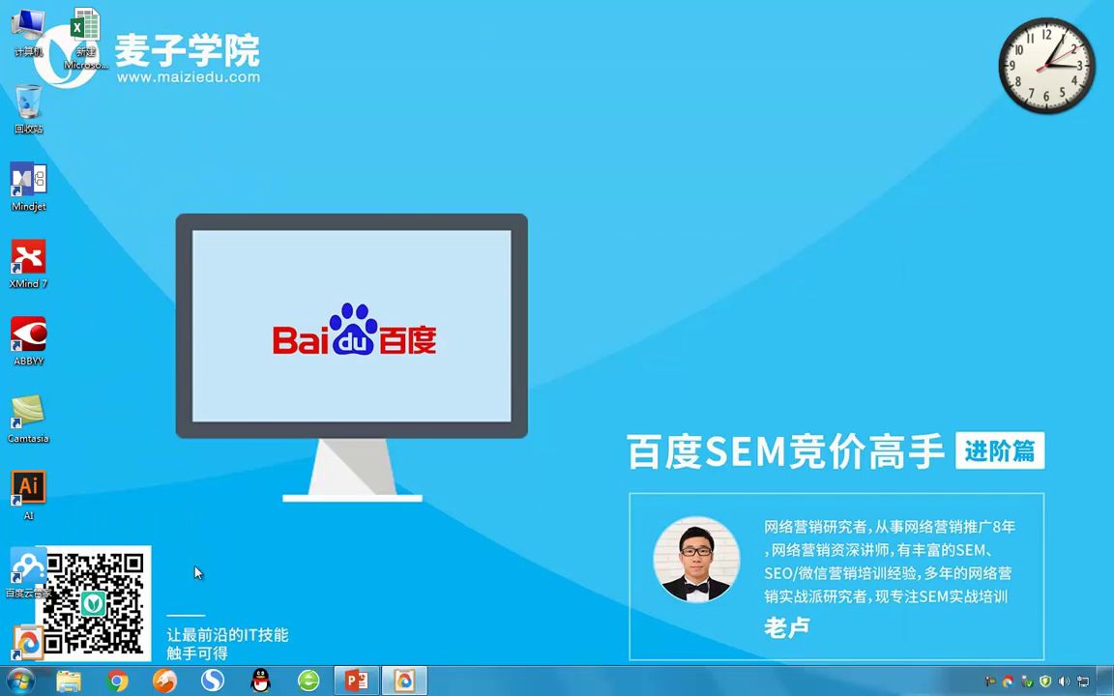
Launch 360 Secure Browser and search the web for VBA宏插件.
click(308, 682)
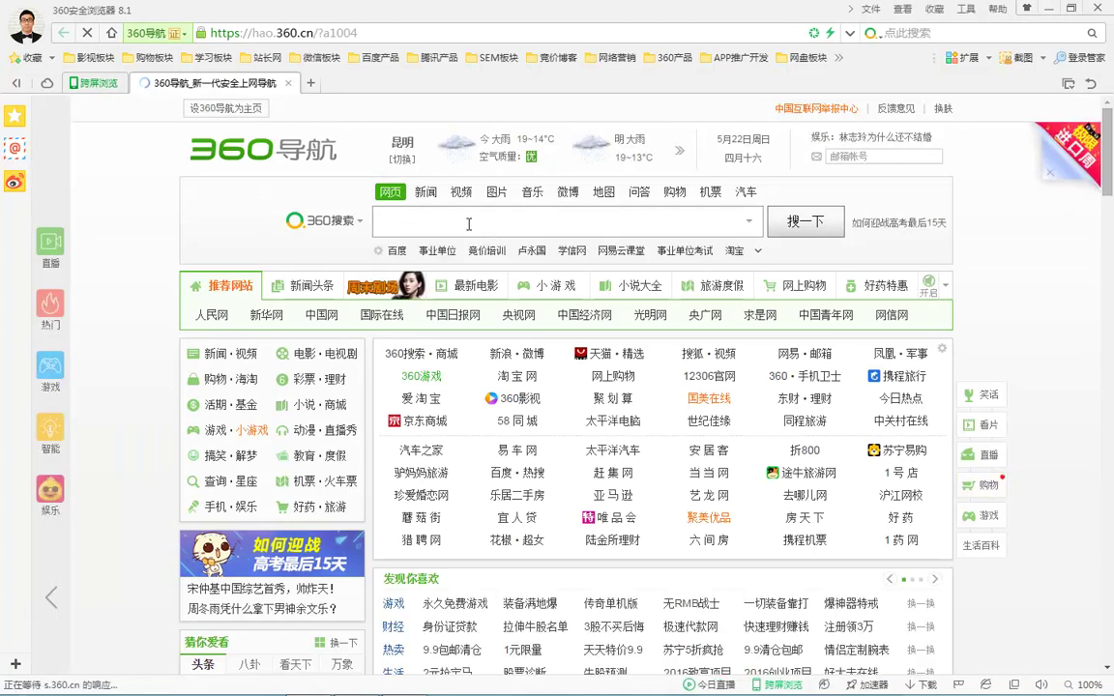
text(V)
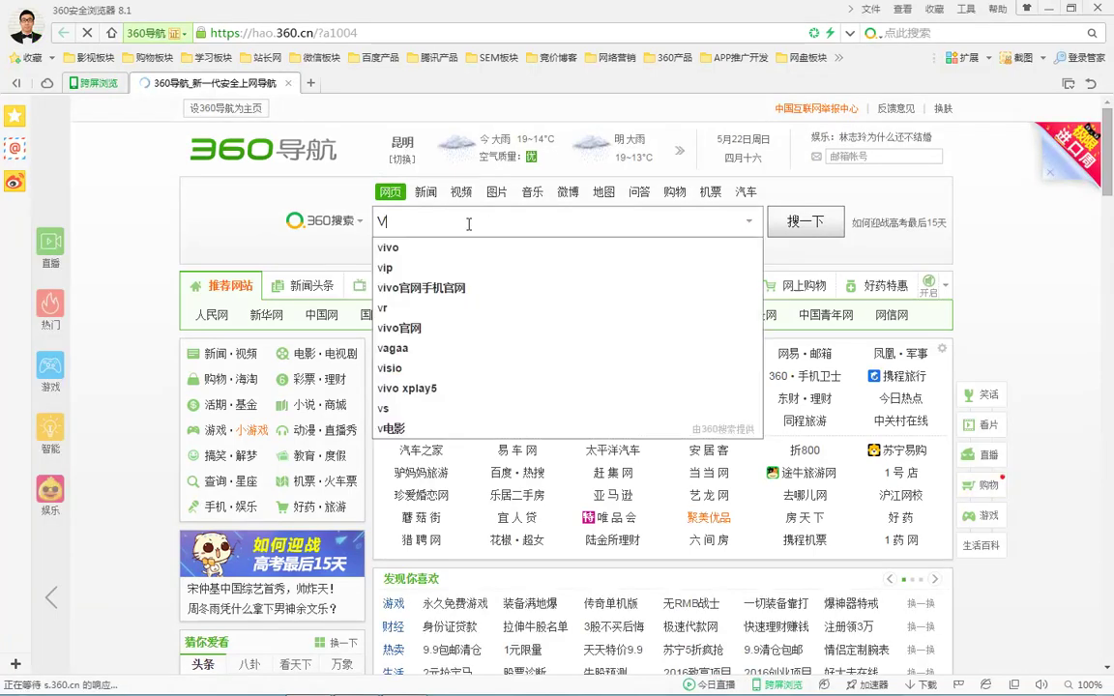
text(BA)
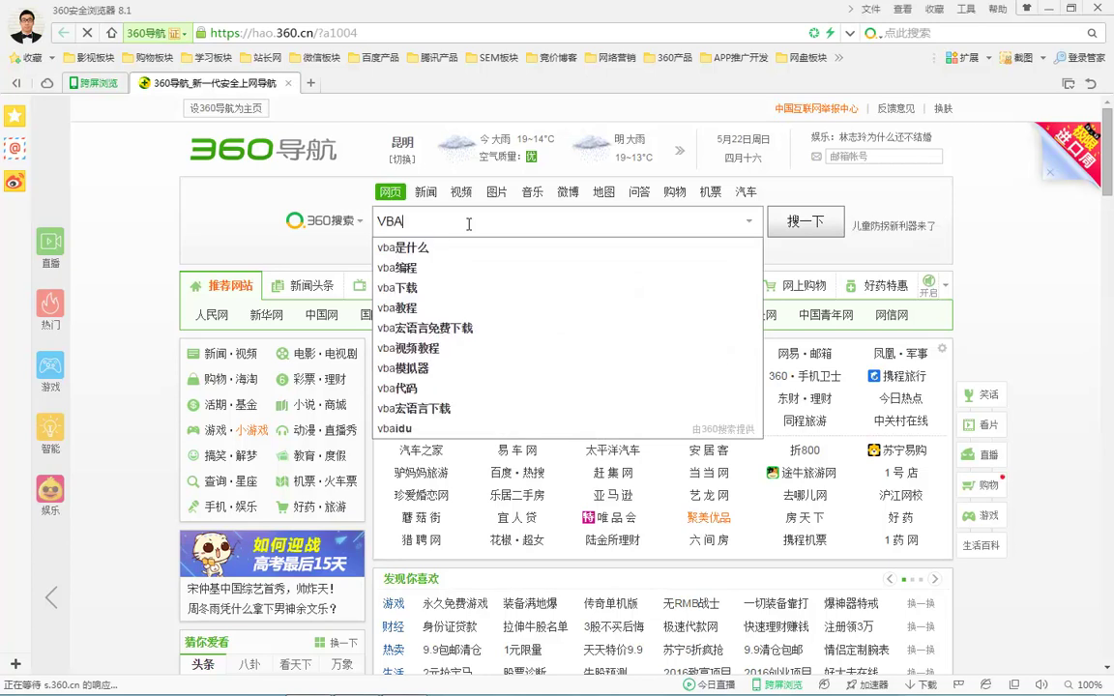
text(hong)
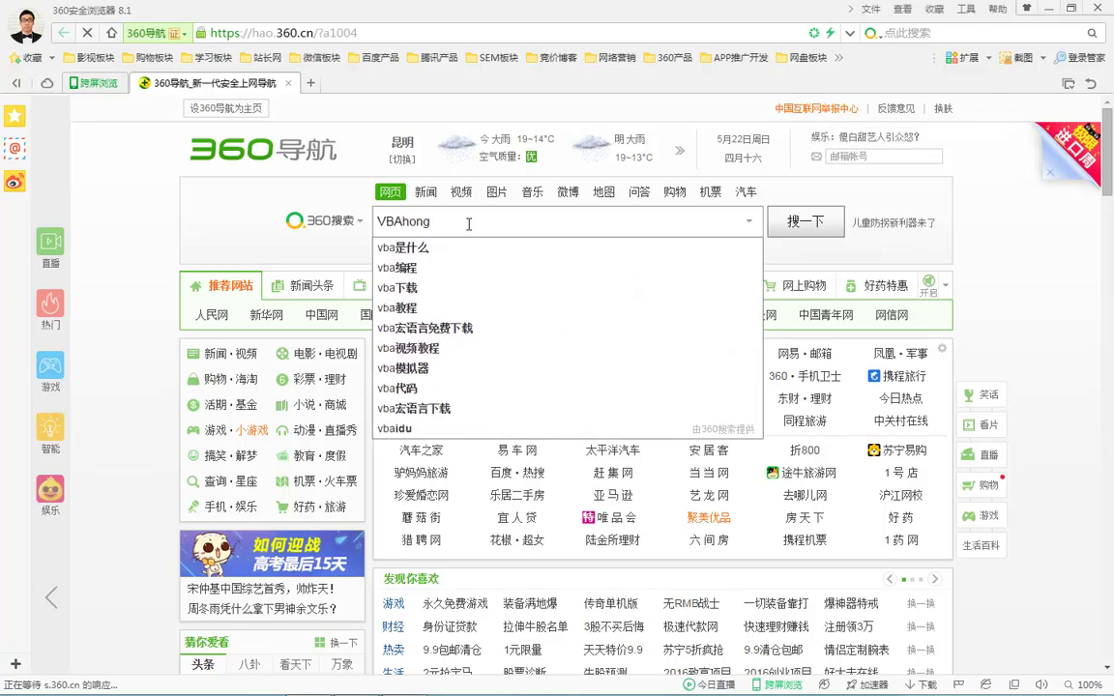
key(ctrl+shift)
key(BackSpace)
text(hong)
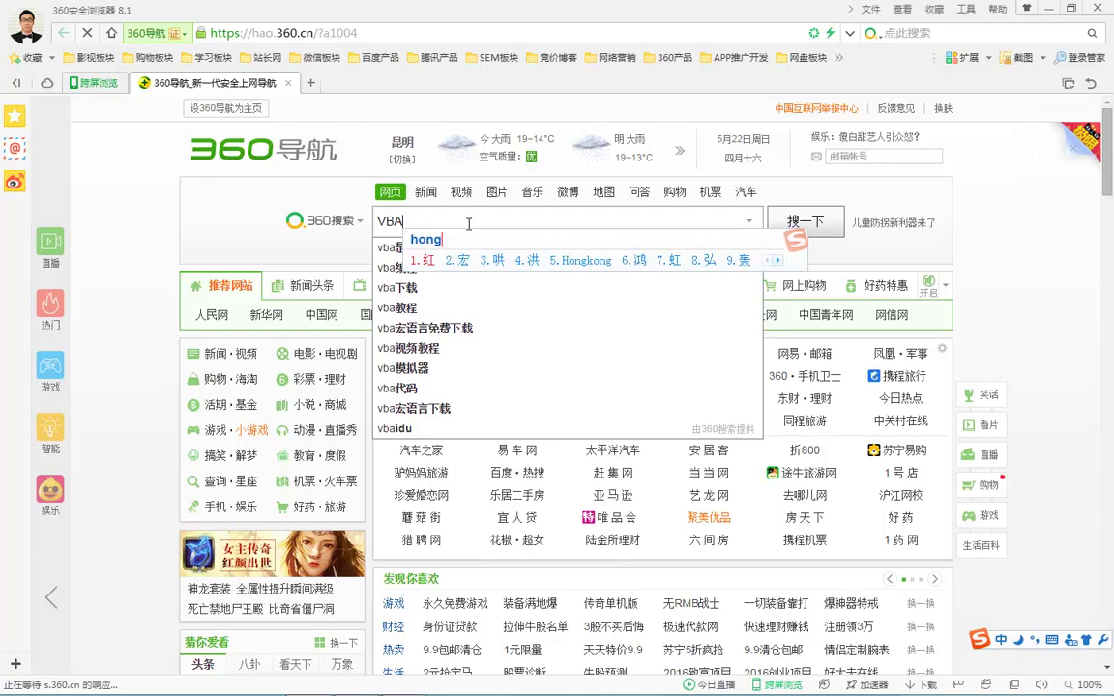
text(2)
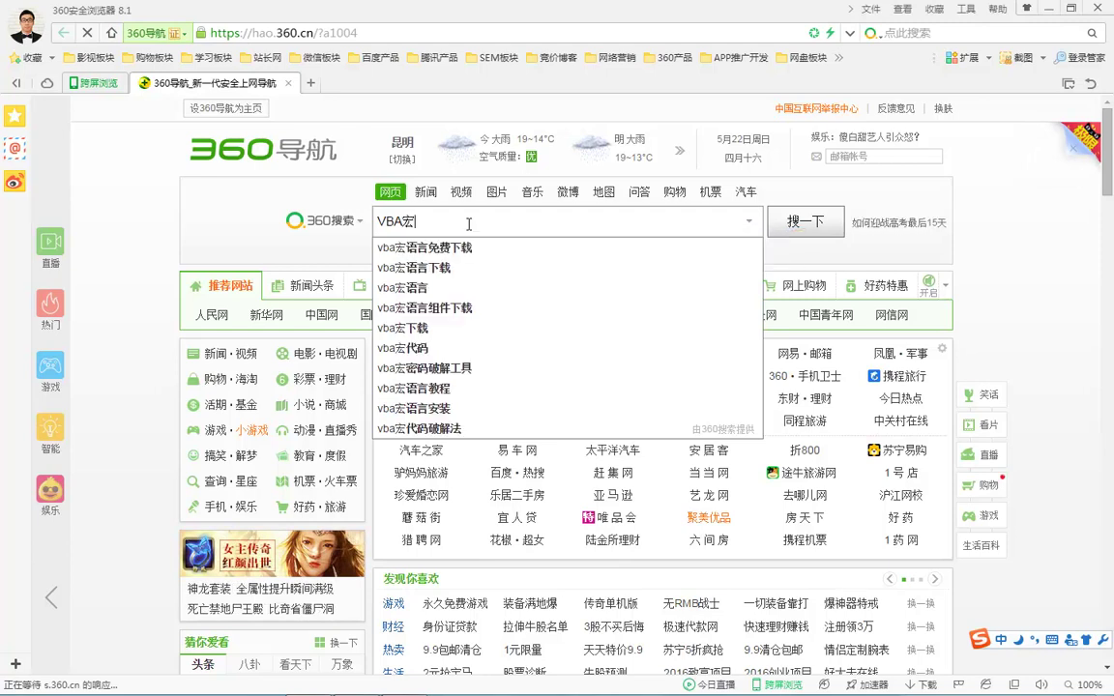
text(chajian)
key(space)
key(Return)
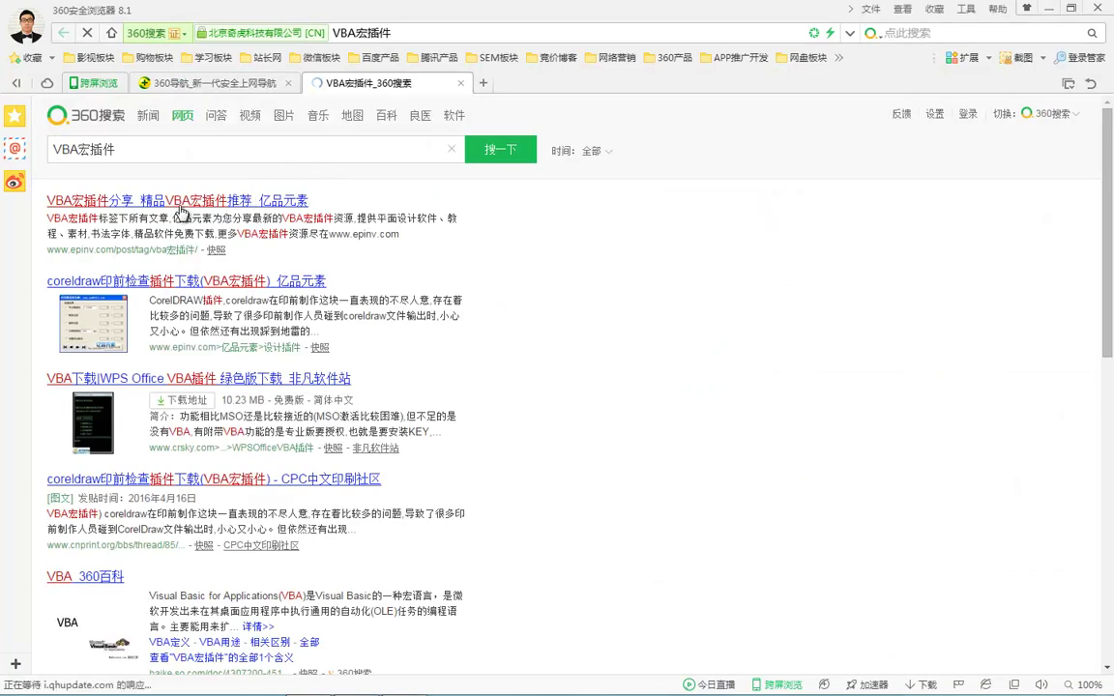
Look through the first VBA宏插件 result, close it, and rerun the search.
click(194, 203)
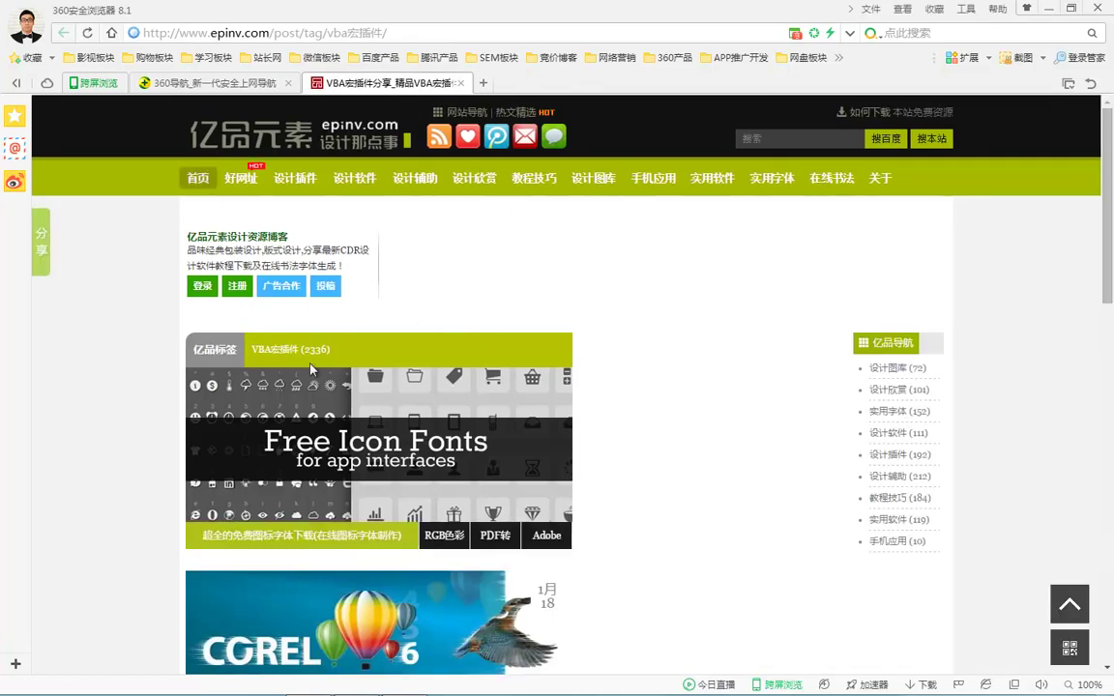
scroll(515, 266, down, 5)
scroll(516, 266, up, 5)
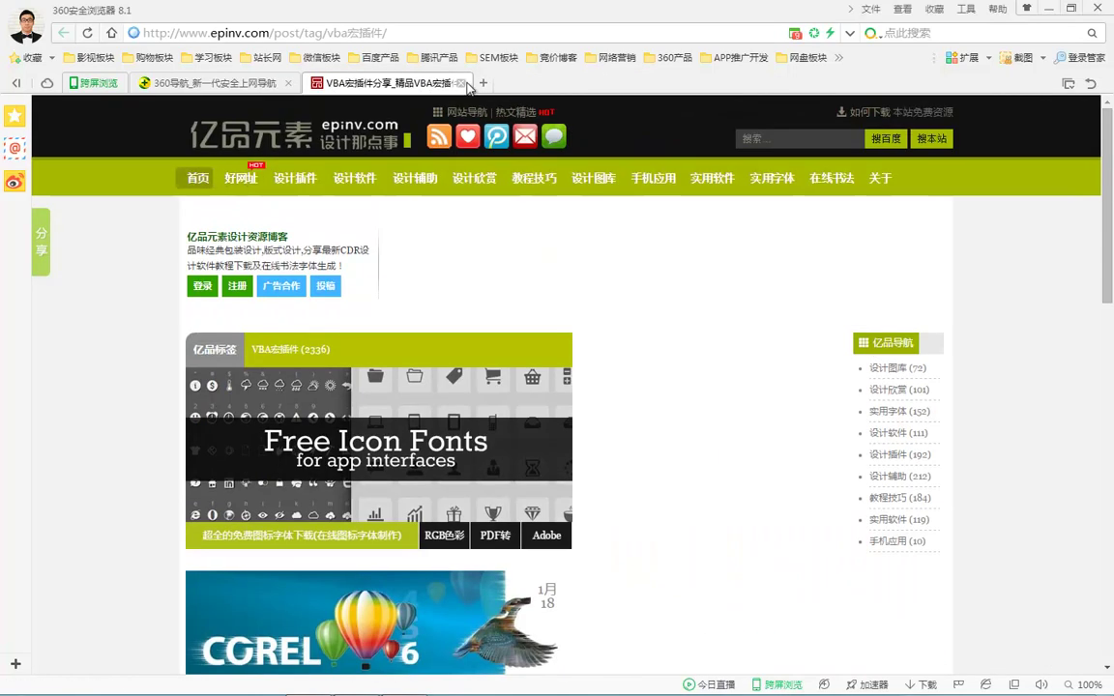
click(461, 84)
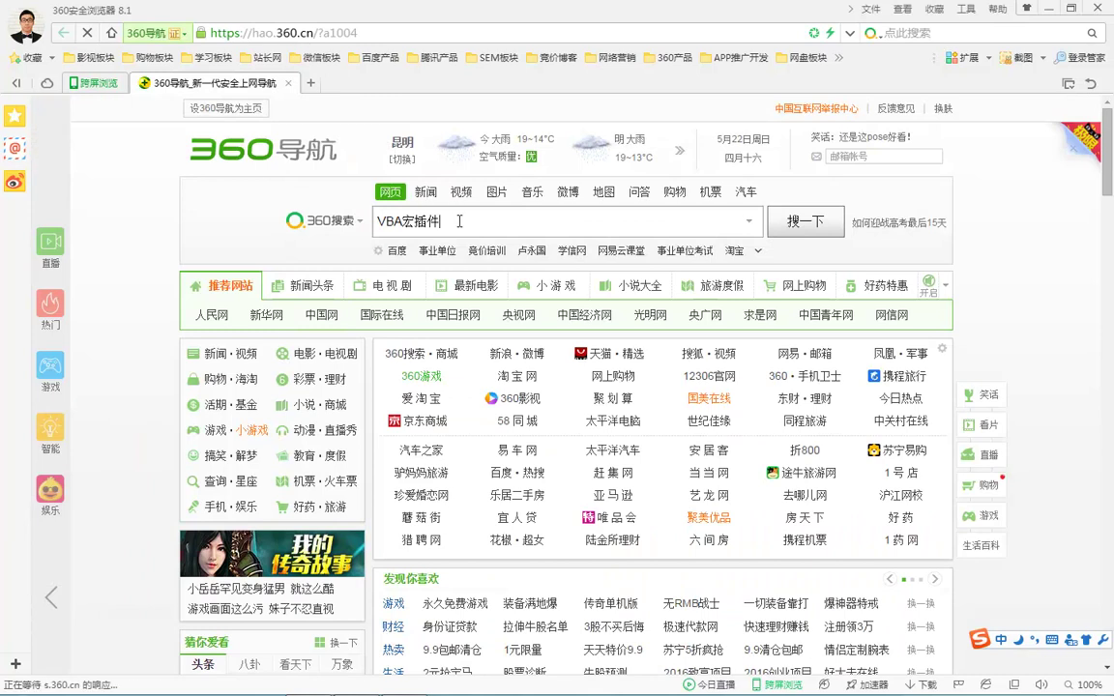
click(801, 221)
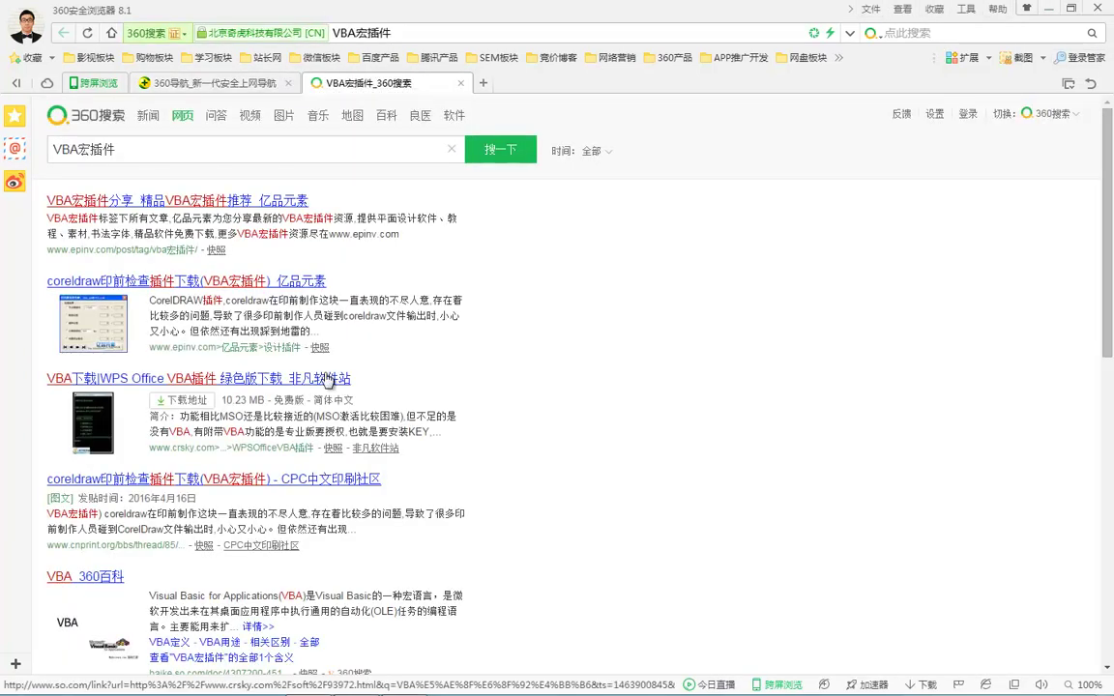
scroll(329, 380, down, 3)
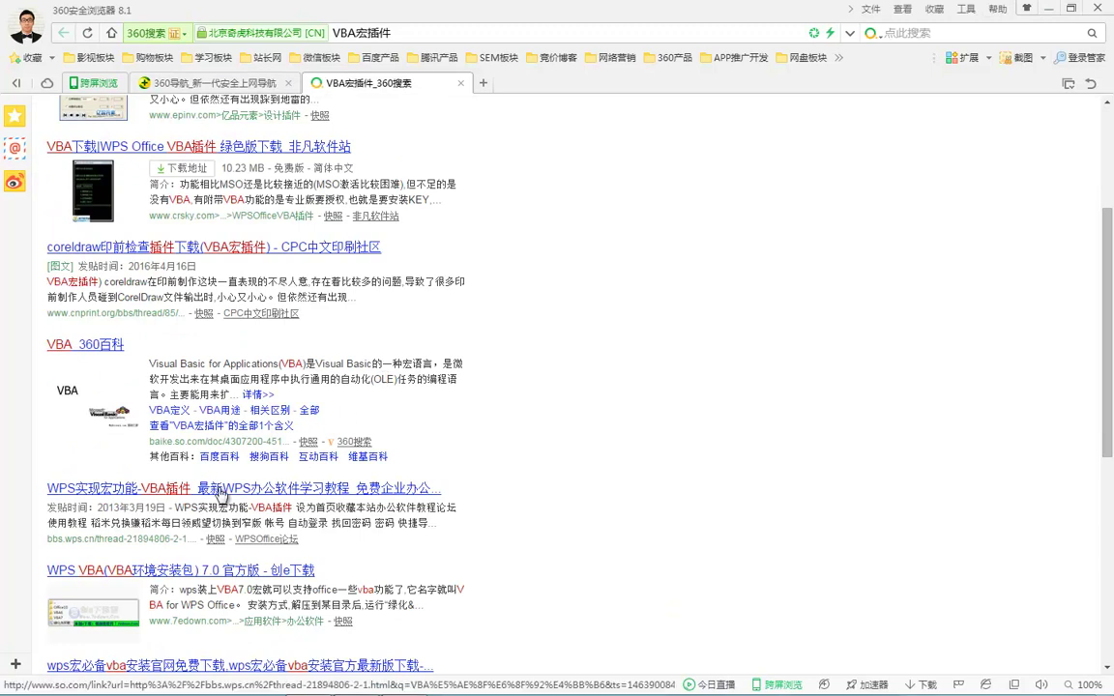
Open the WPS macro-feature forum thread from the search results and read it.
click(219, 492)
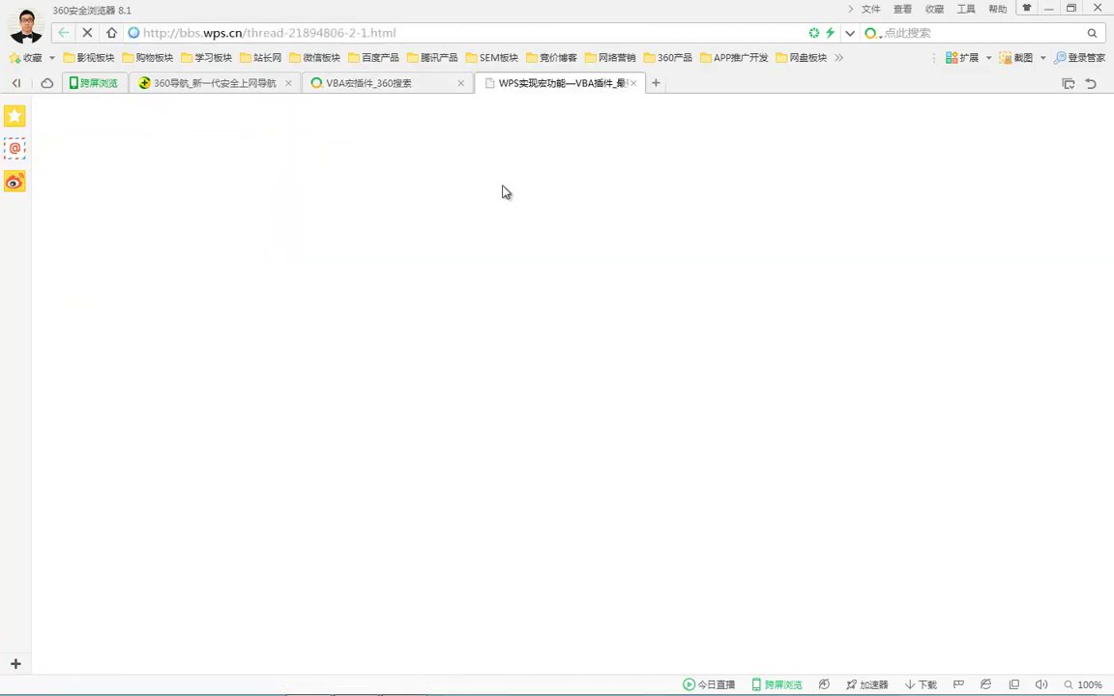
click(387, 85)
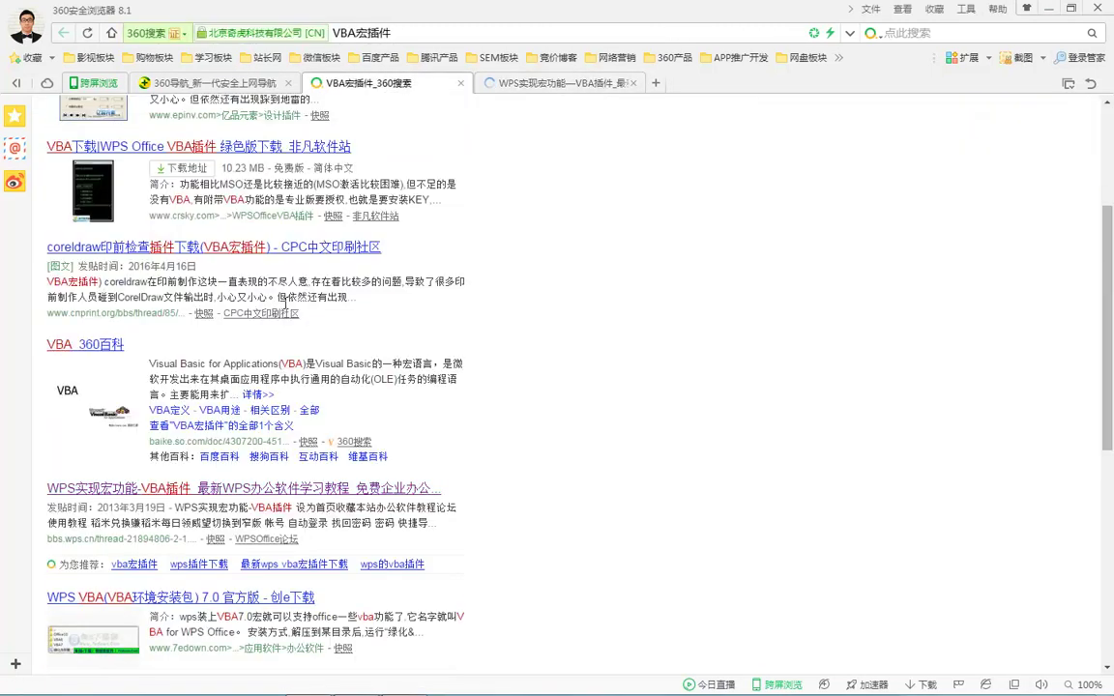
click(556, 83)
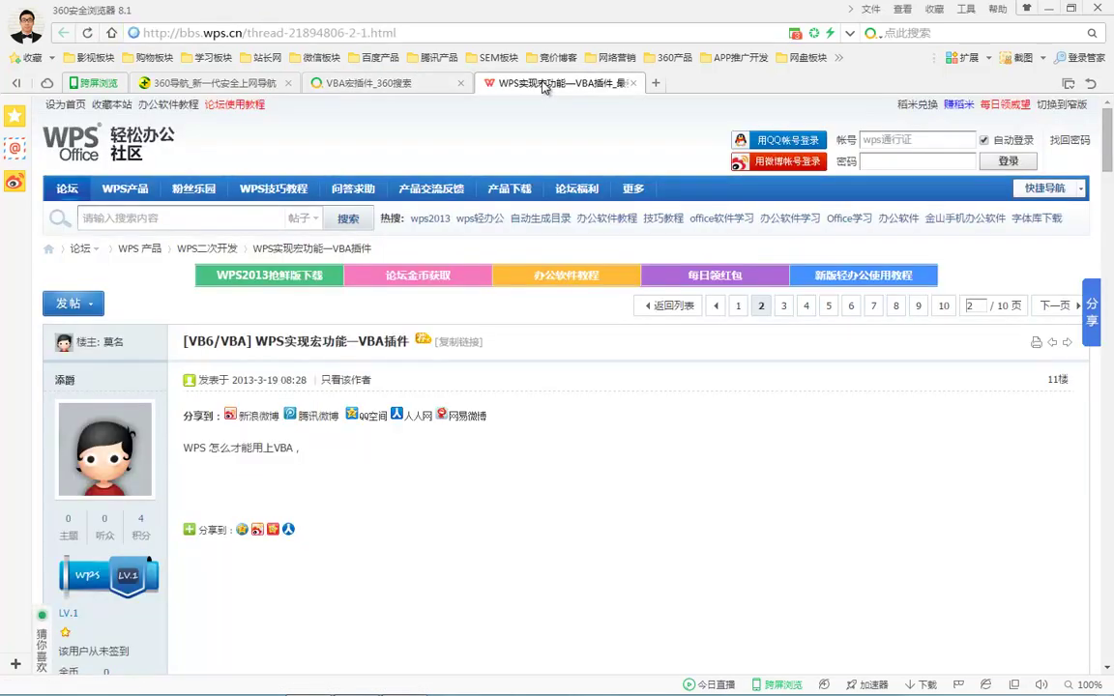
scroll(505, 423, down, 6)
scroll(505, 422, up, 6)
Open the WPS 2013 personal edition release thread in the WPS forum.
click(166, 219)
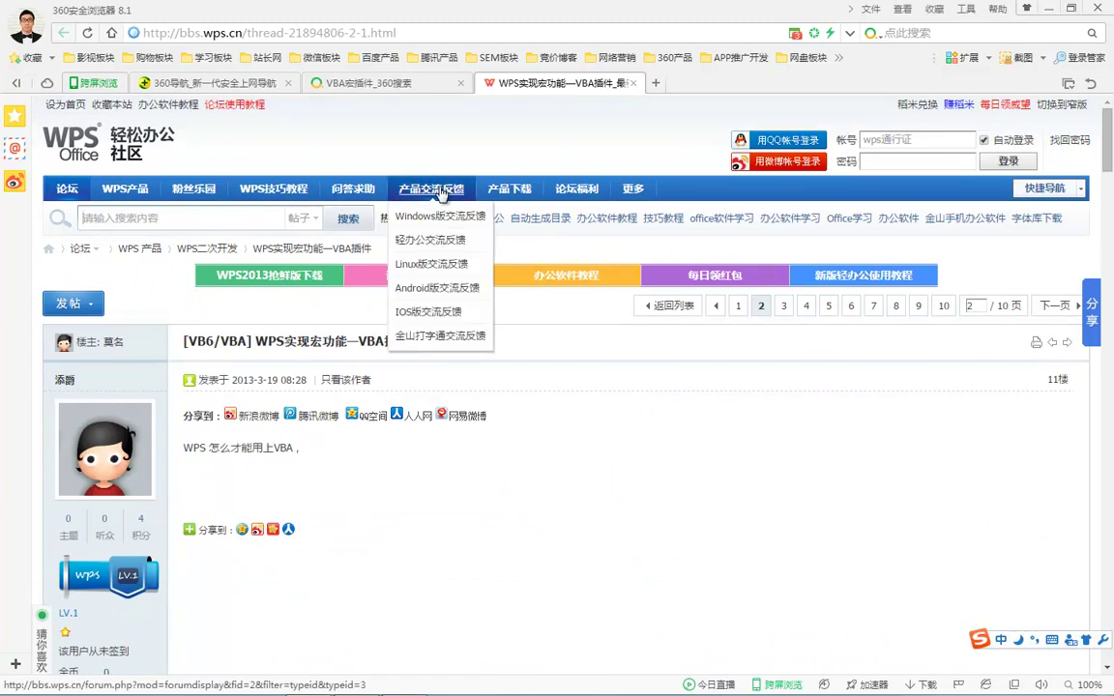
mouse_move(508, 192)
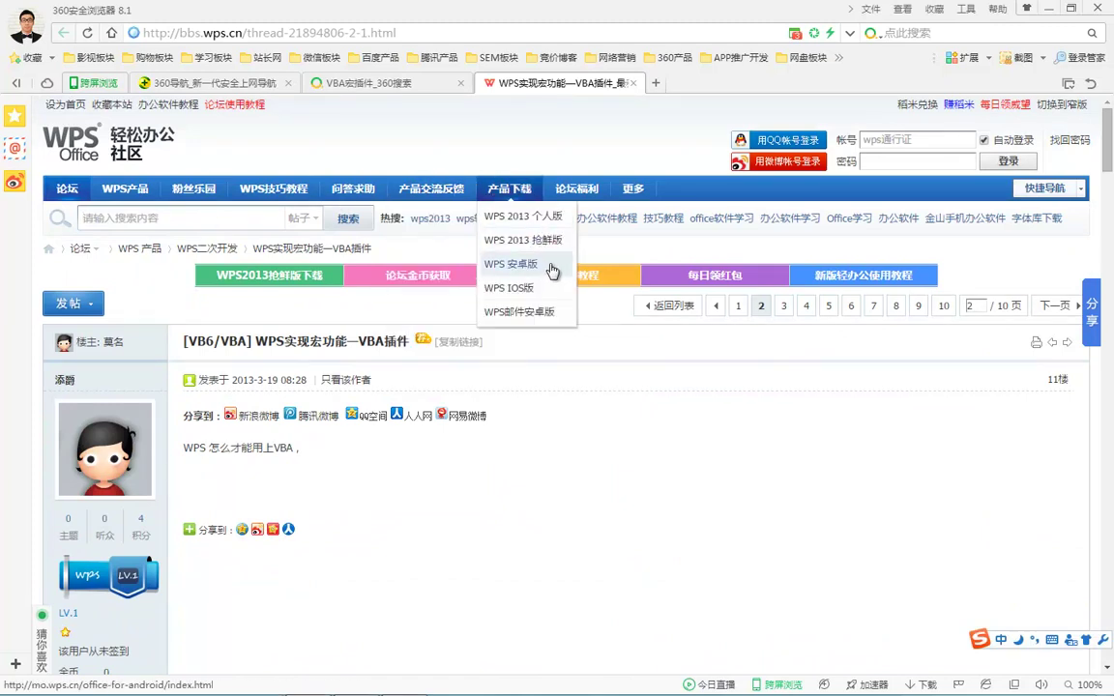
click(519, 219)
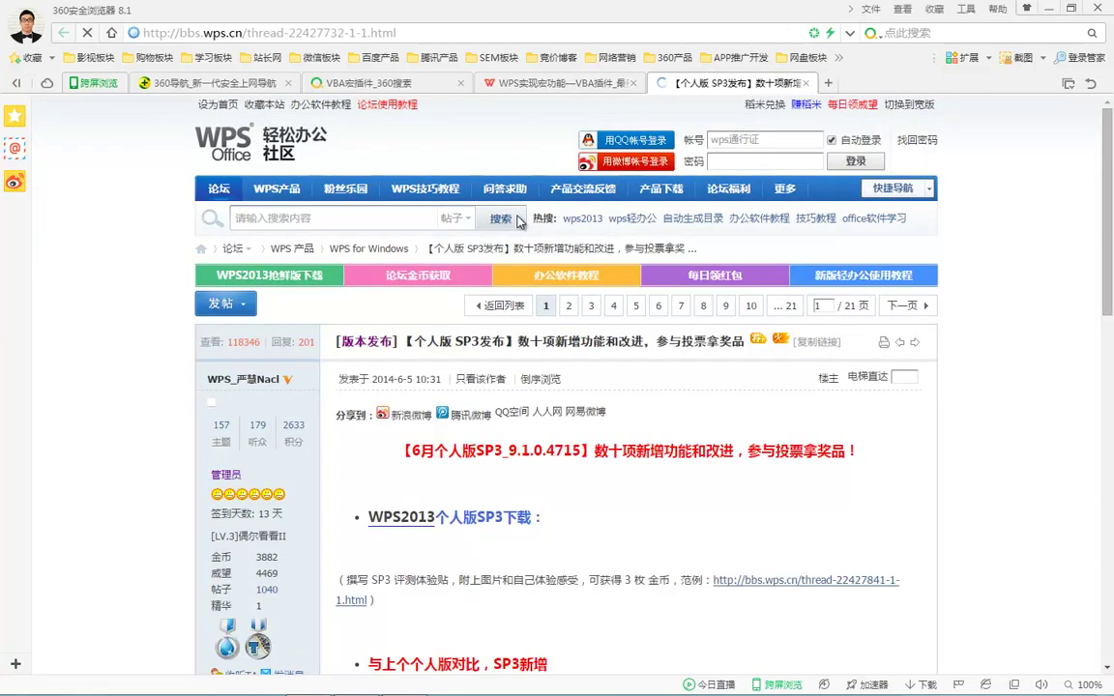
scroll(612, 396, down, 5)
scroll(613, 396, down, 10)
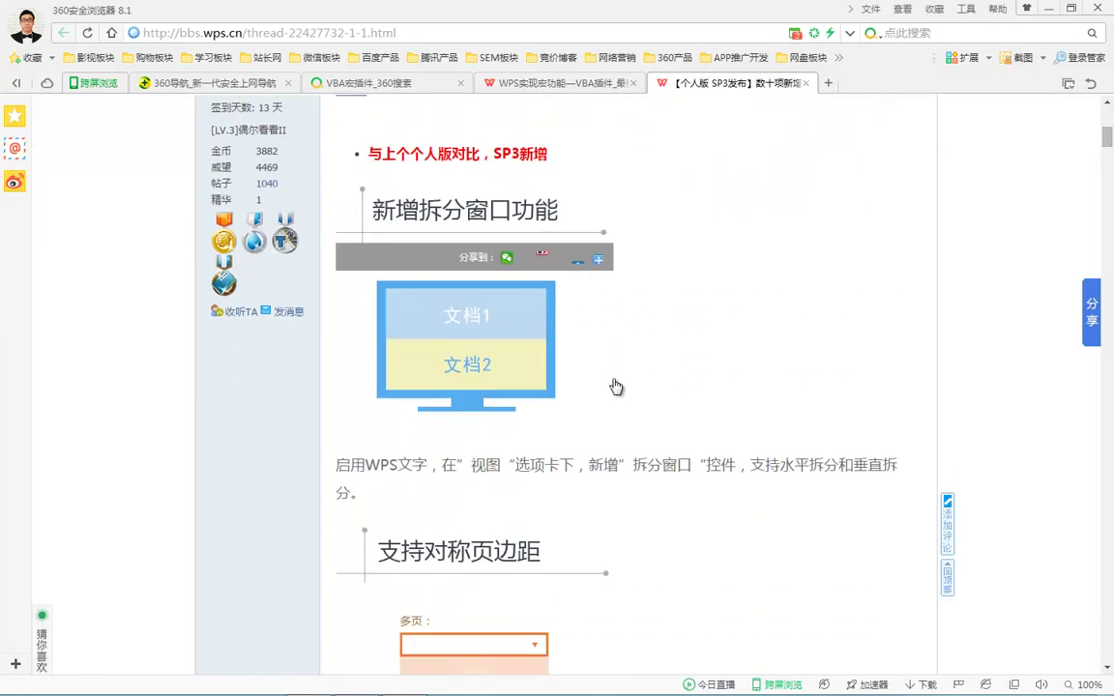
scroll(617, 380, up, 15)
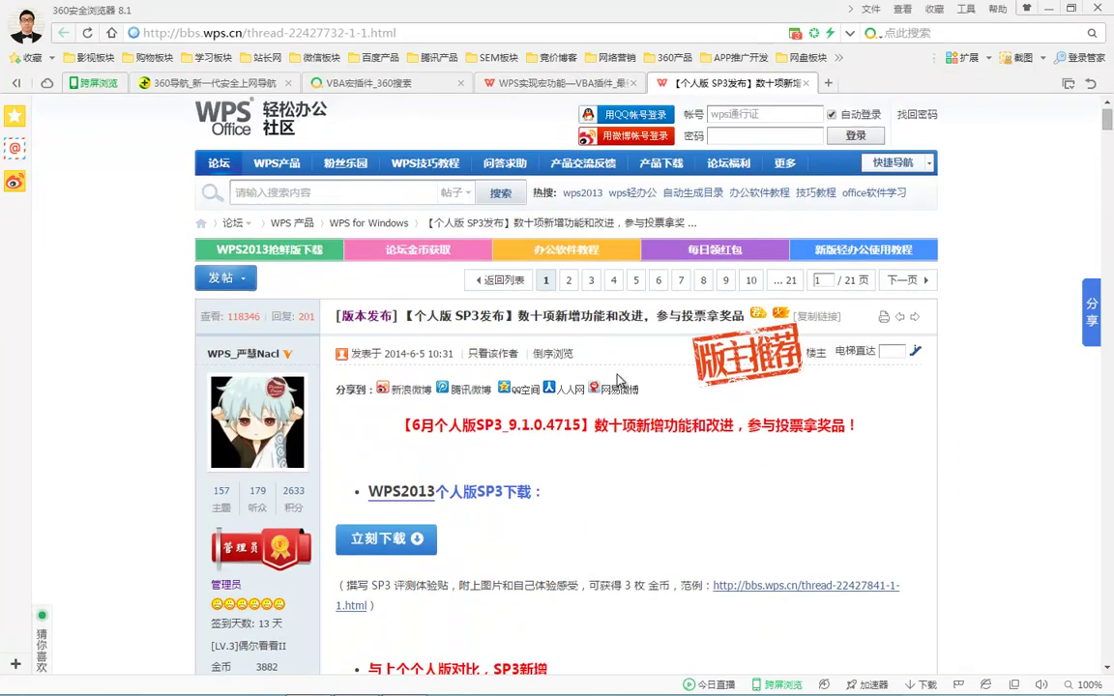
Search the WPS forum for 宏插件 and open the thread WPS新版本加载宏插件老是崩溃修复.
click(376, 215)
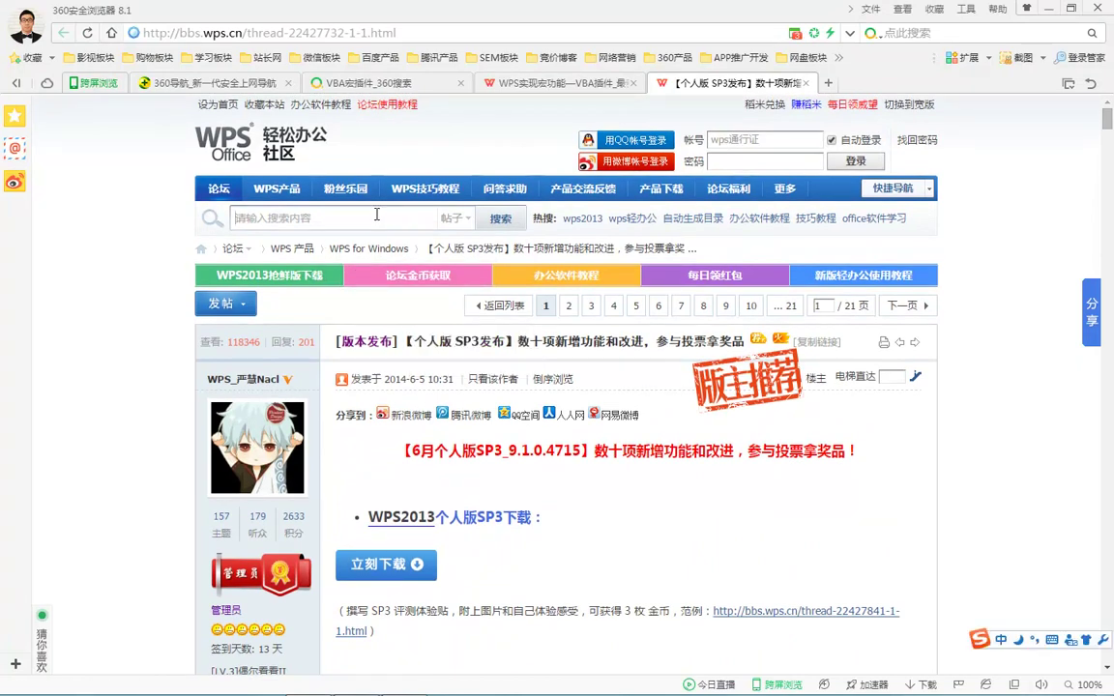
text(hong)
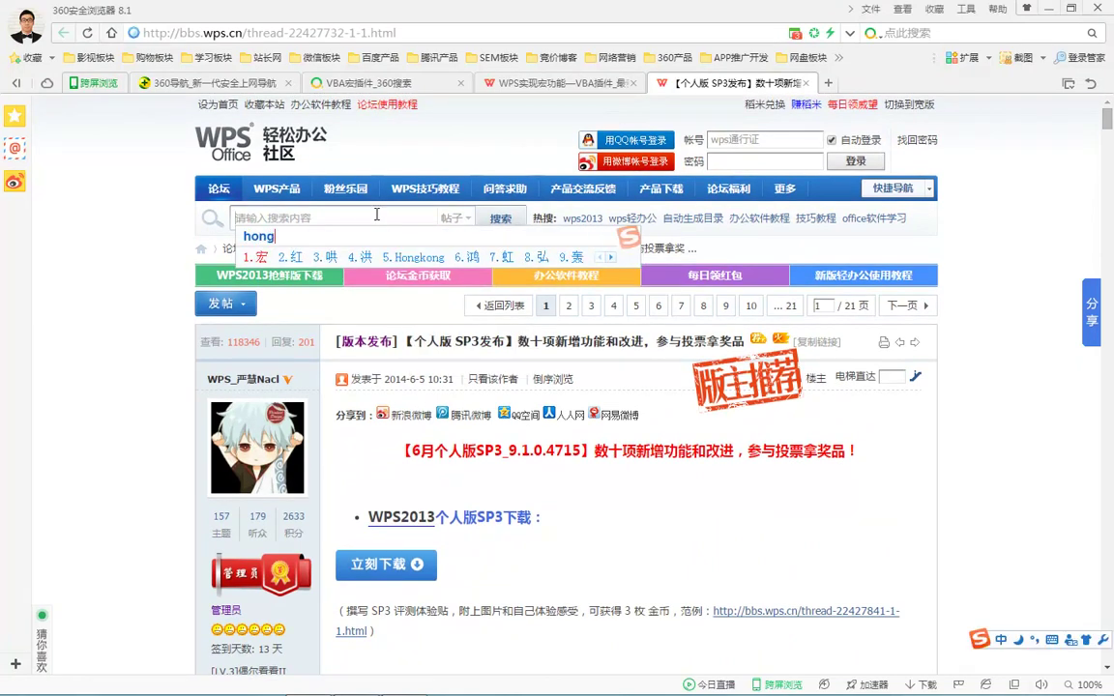
key(space)
text(chak)
key(BackSpace)
text(jian)
key(space)
key(Return)
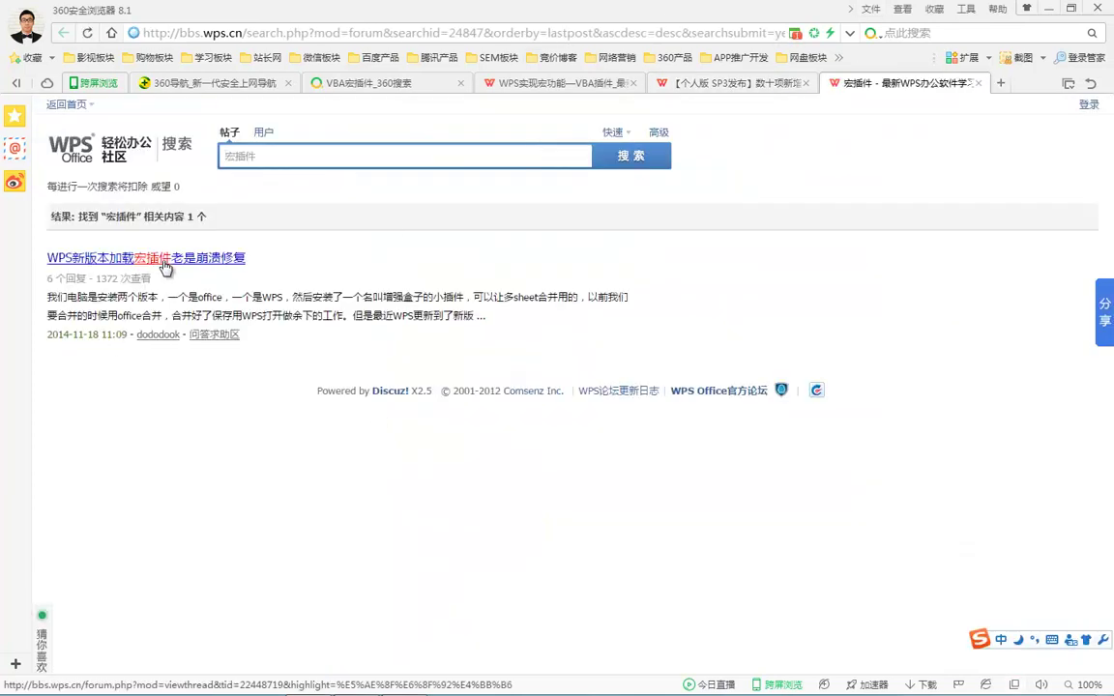
click(145, 257)
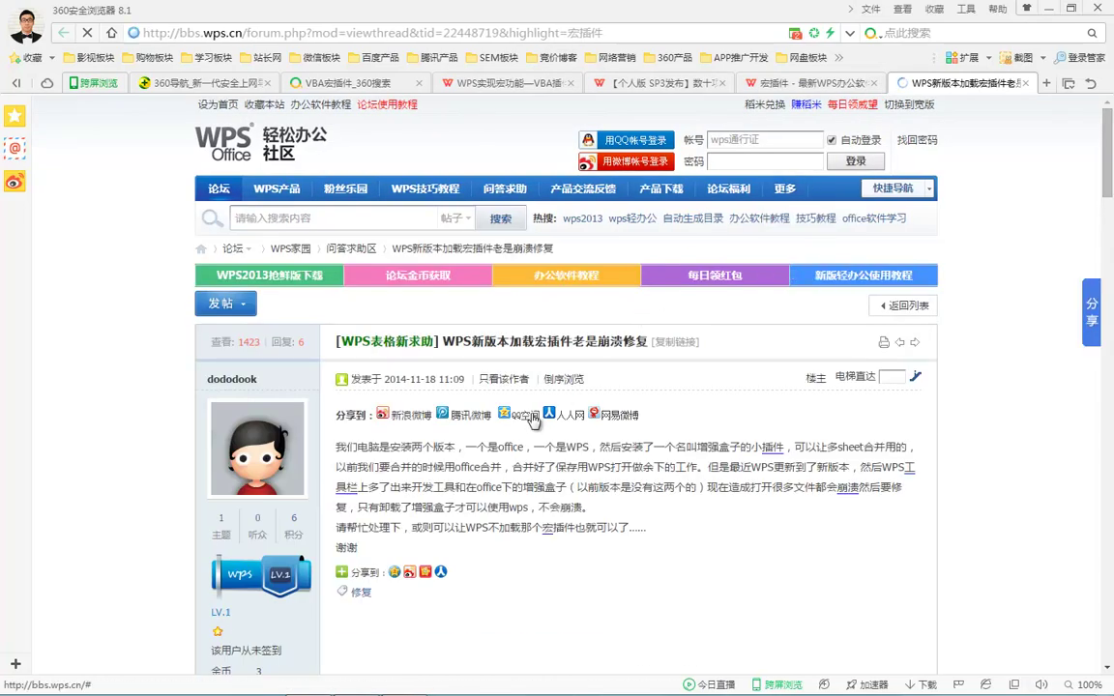
scroll(592, 321, down, 4)
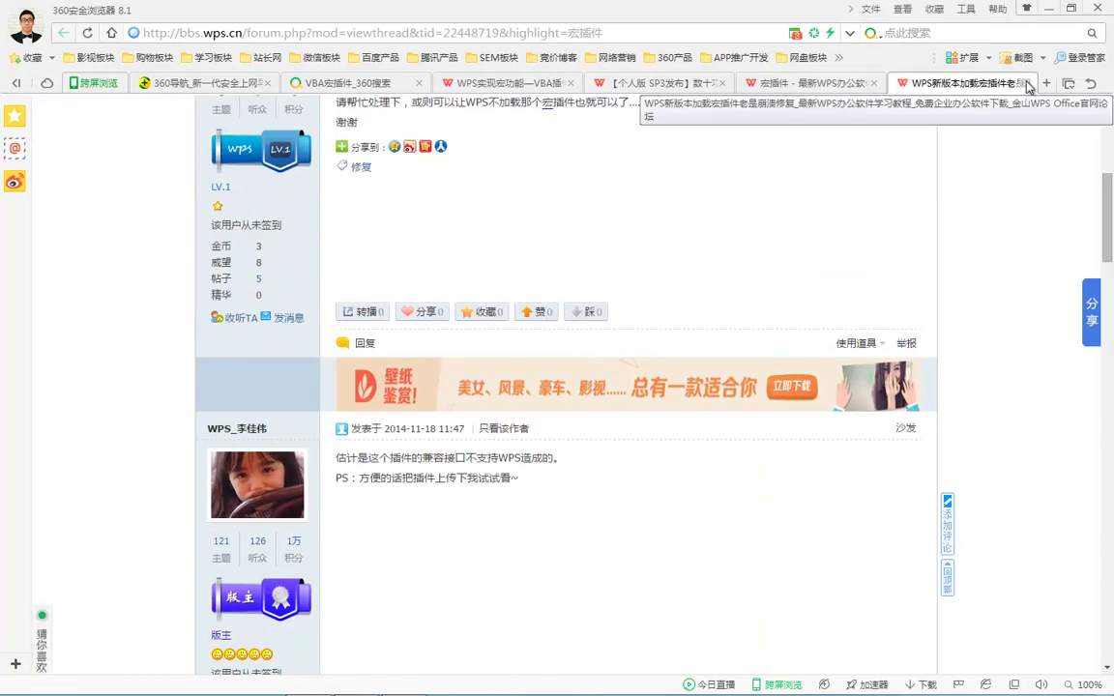
Close the crash thread, forum search, SP3, WPS实现宏功能 and VBA宏插件 tabs.
double_click(1009, 94)
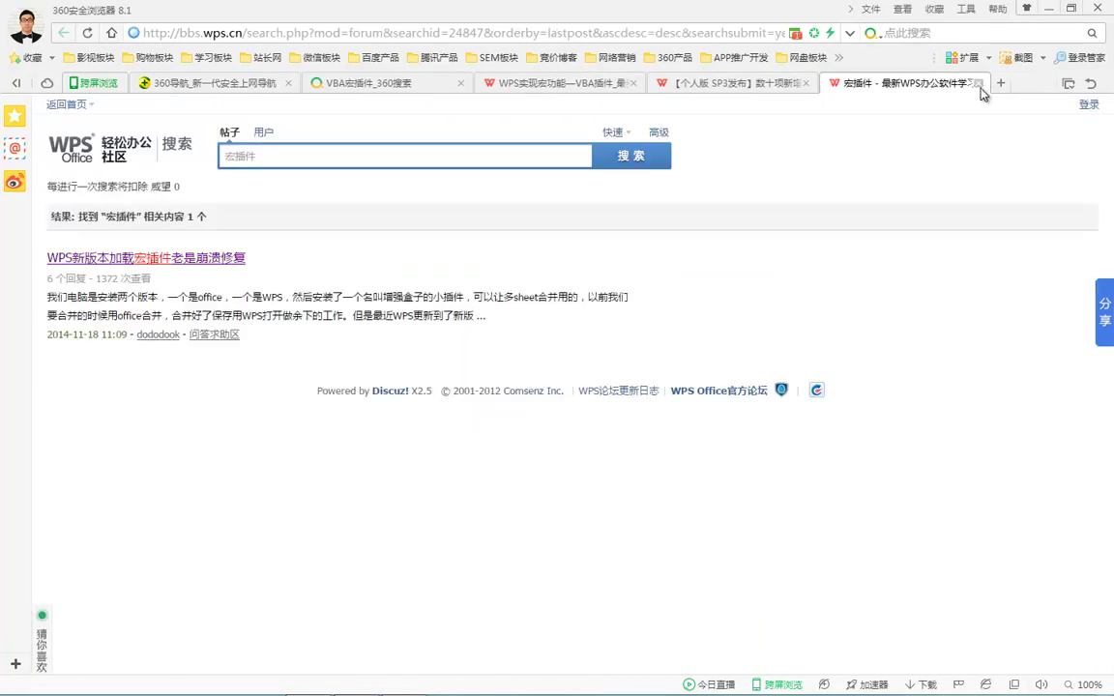
click(979, 83)
click(807, 82)
click(634, 82)
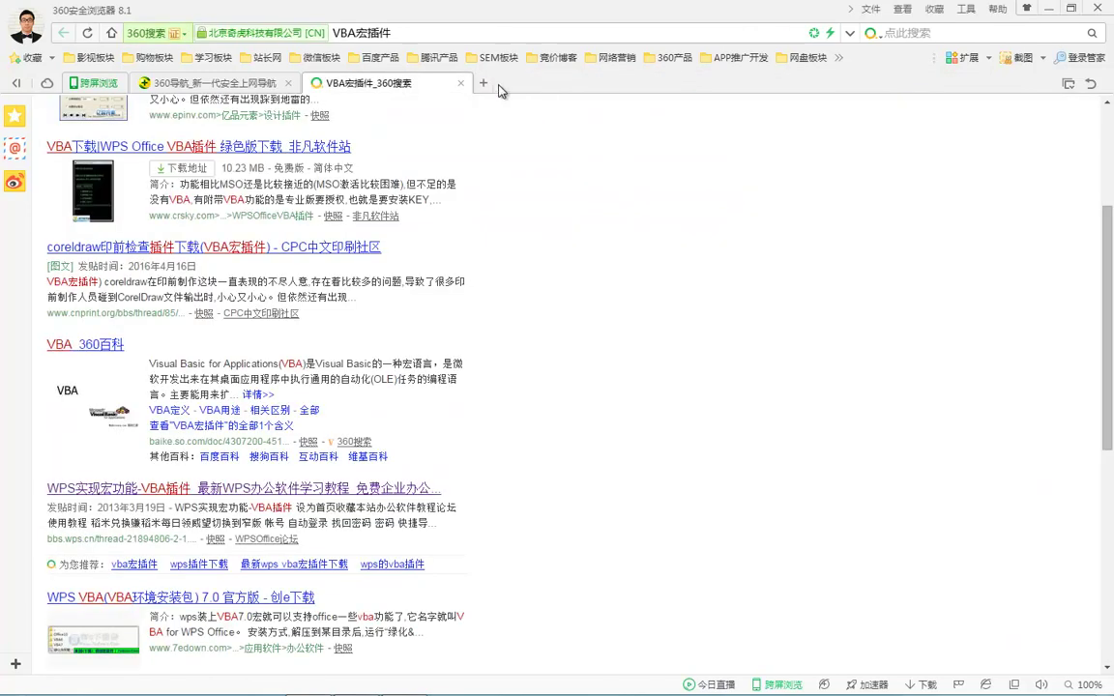
click(460, 83)
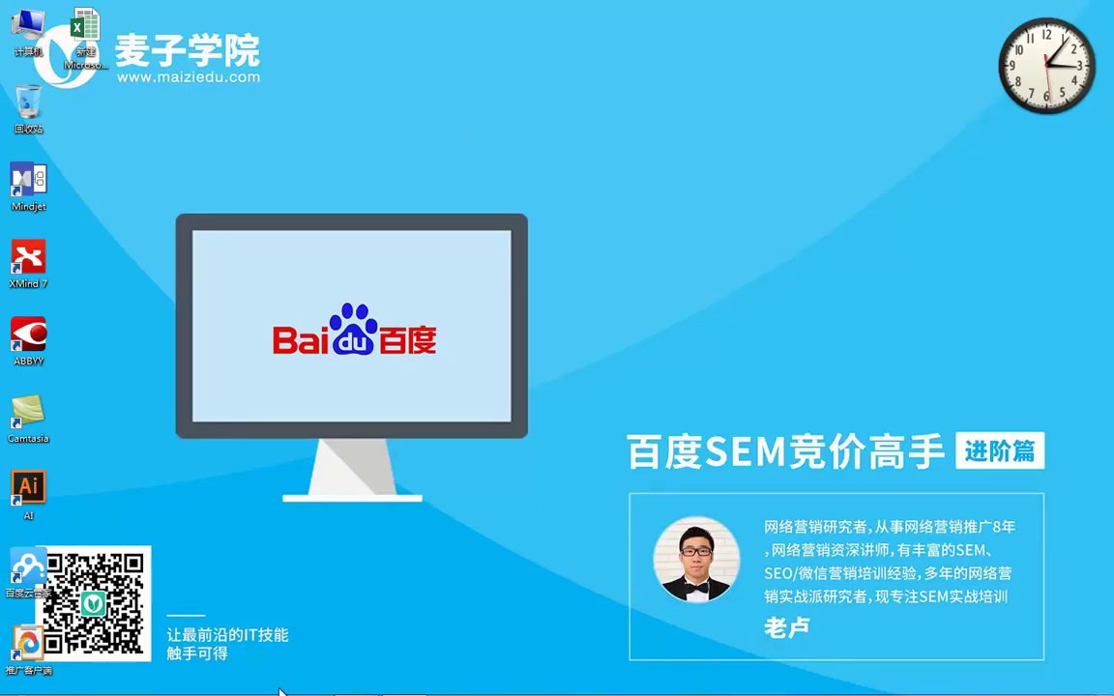
Open the browser at the Baidu home page, minimize it, and restore the landing-page tagging deck.
mouse_move(254, 684)
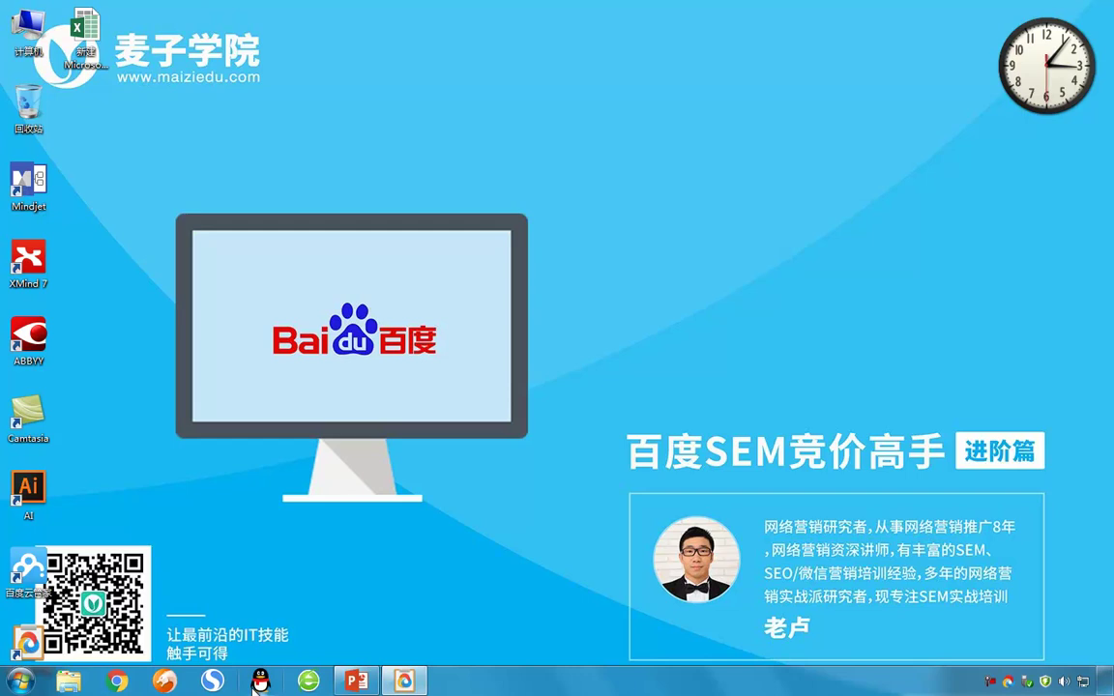
click(166, 684)
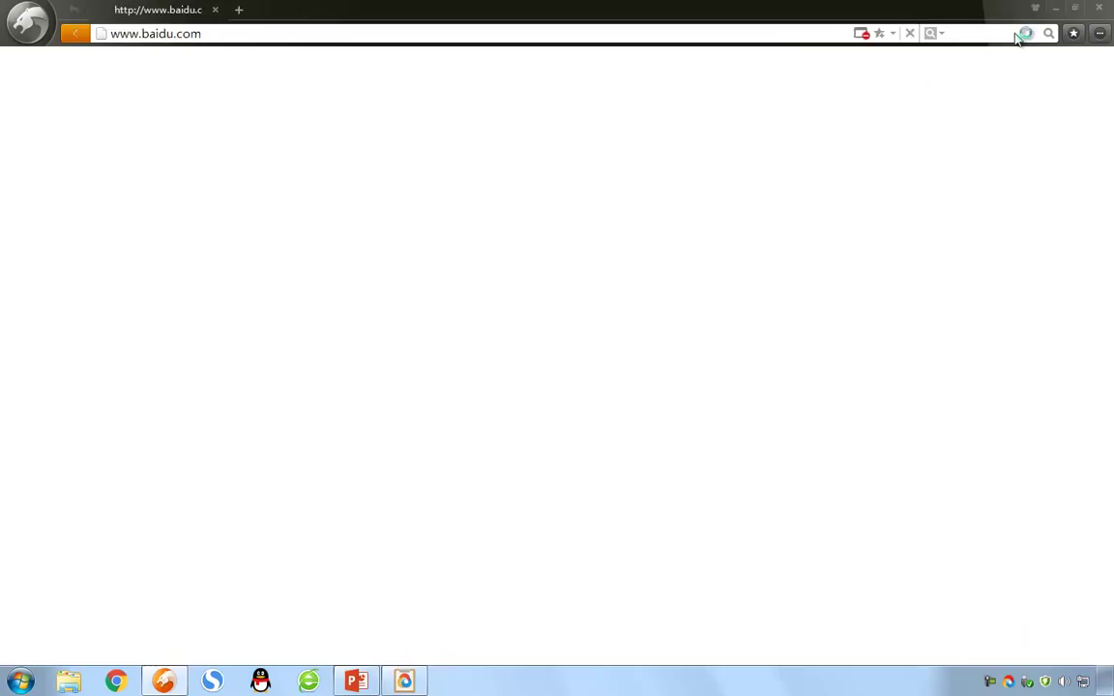
click(1056, 10)
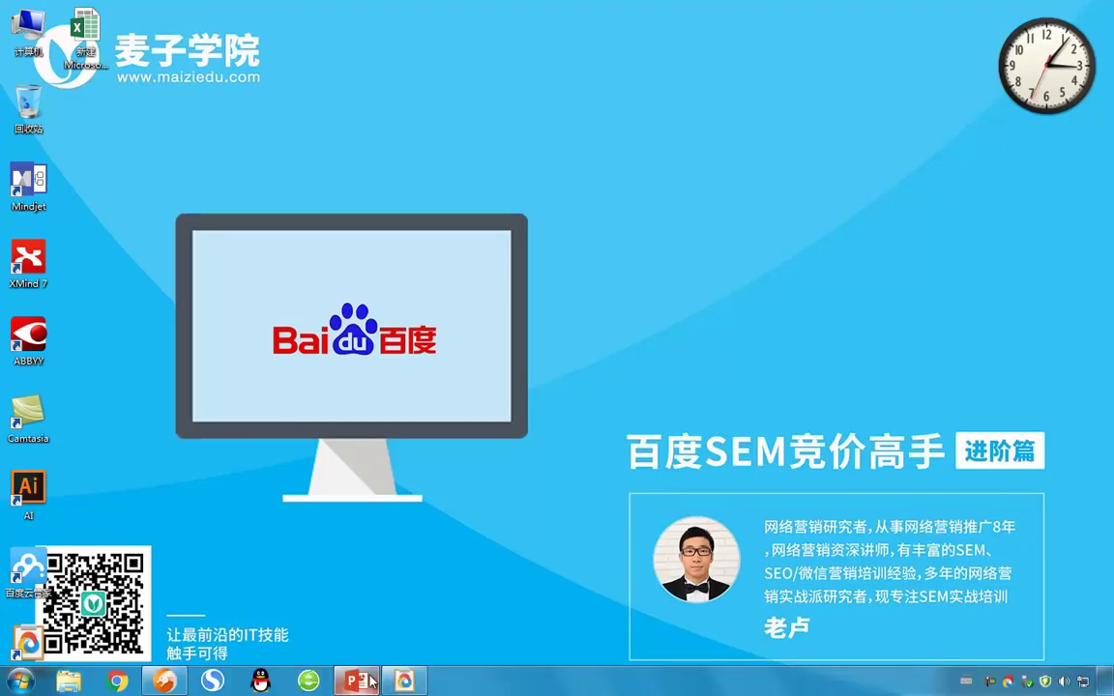
click(357, 683)
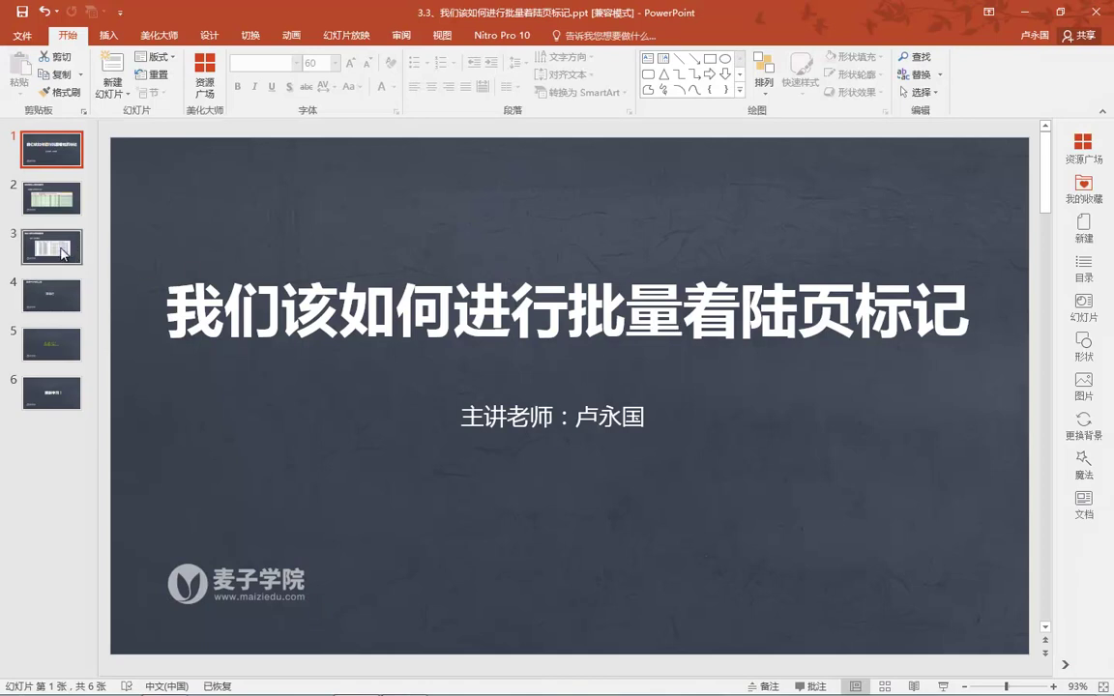
Show slide 3's keyword tracking table as a full-screen slide show from the current slide.
click(51, 246)
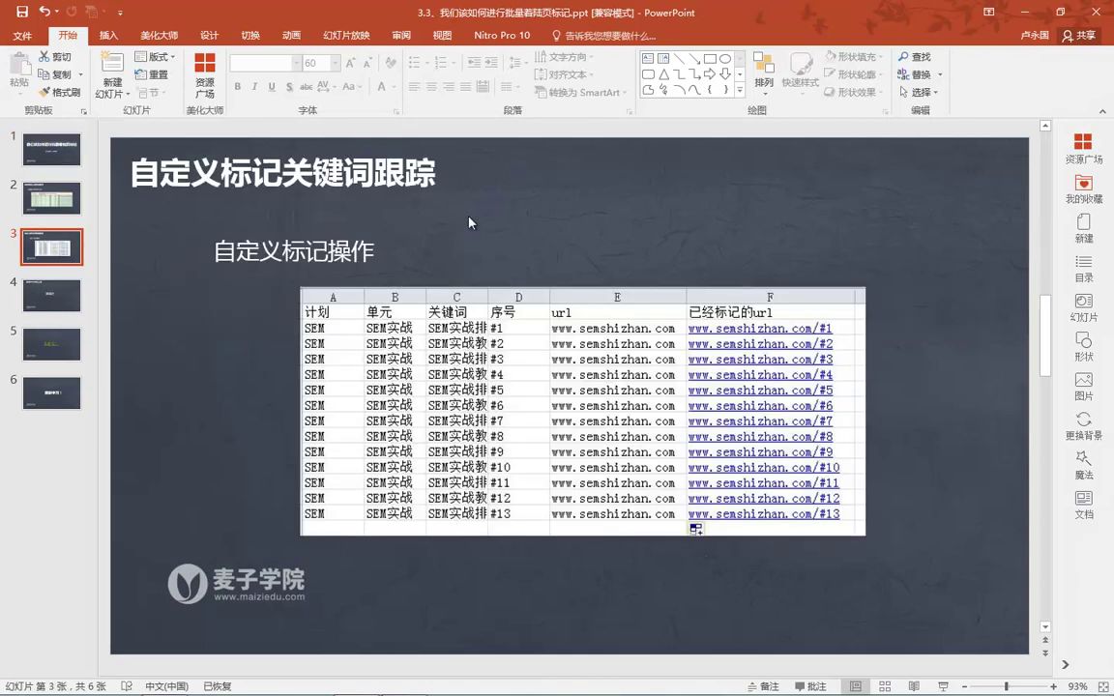
key(shift+F5)
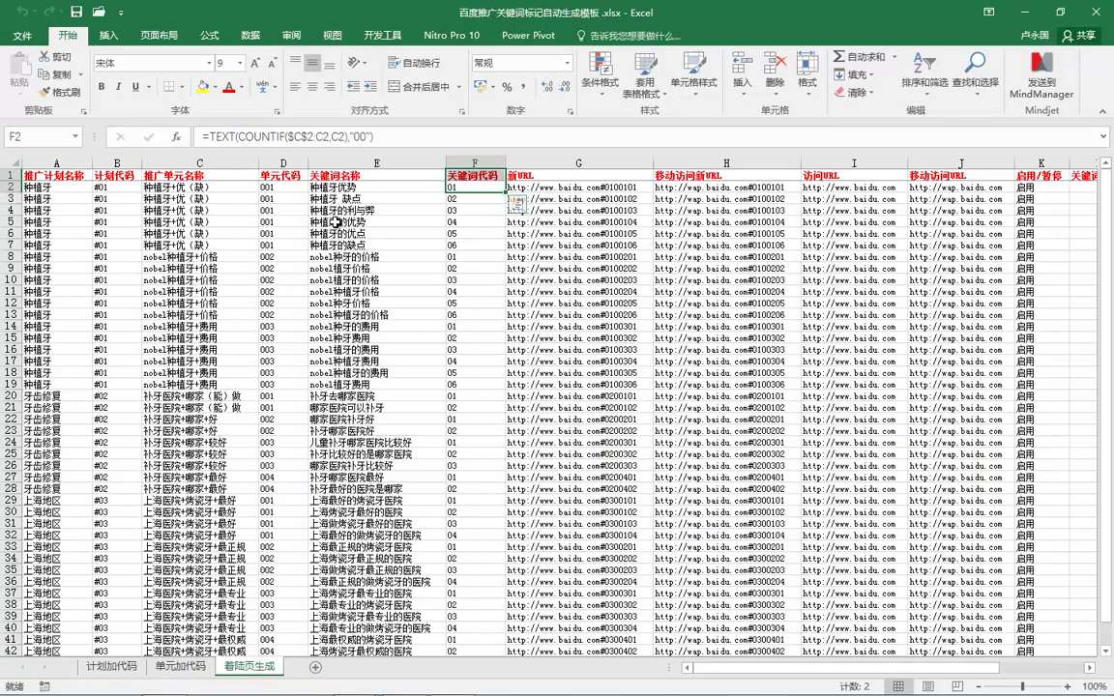
On the 计划加代码 sheet select plan 种植牙 in A2, then bring up the Baidu promotion client.
click(104, 667)
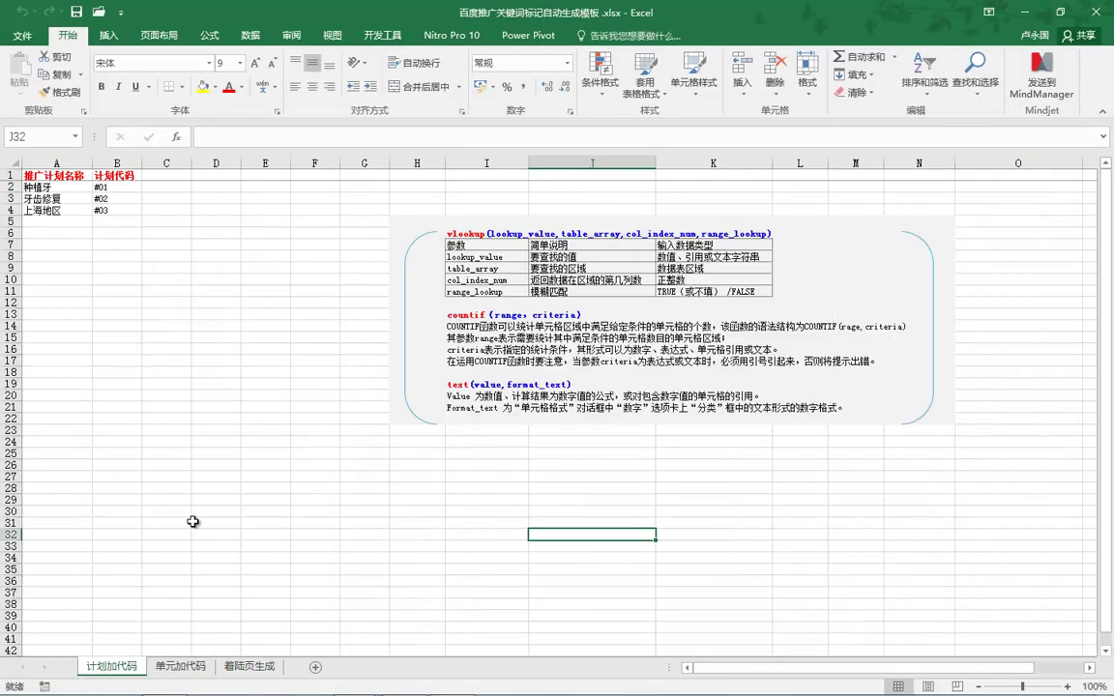
click(66, 187)
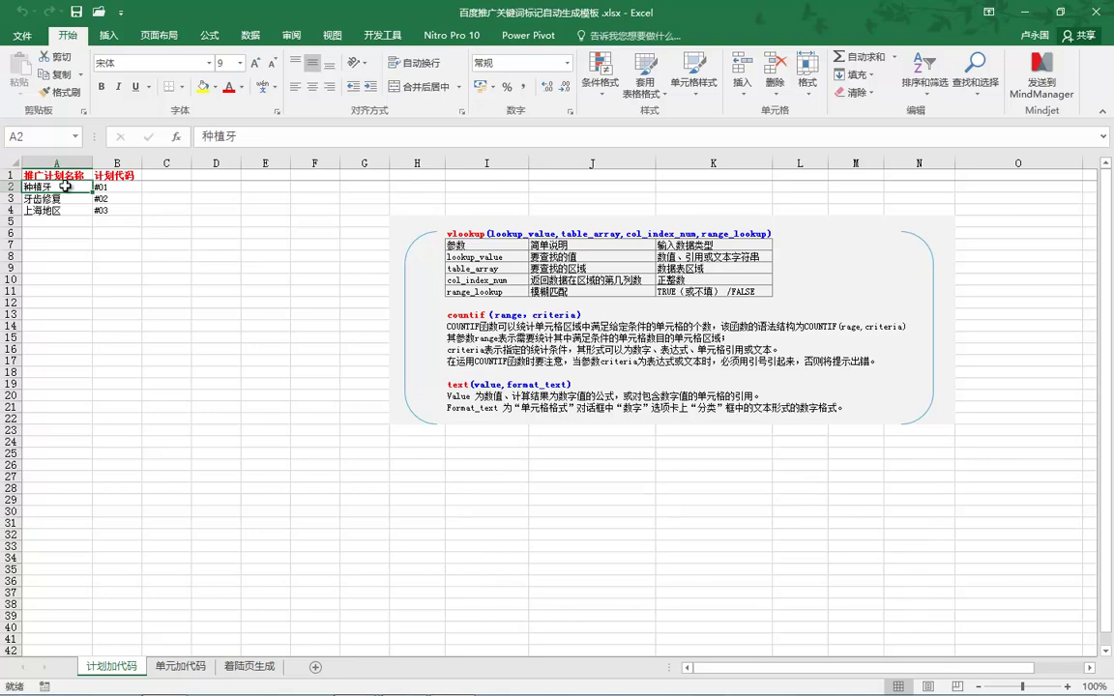
mouse_move(404, 682)
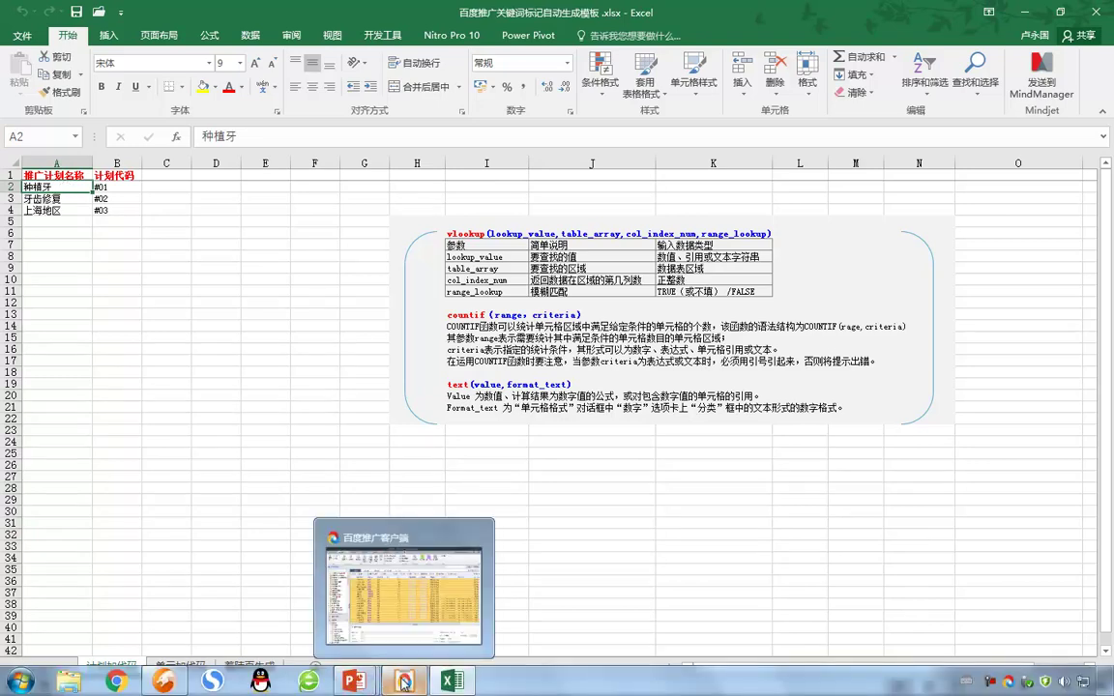
click(405, 590)
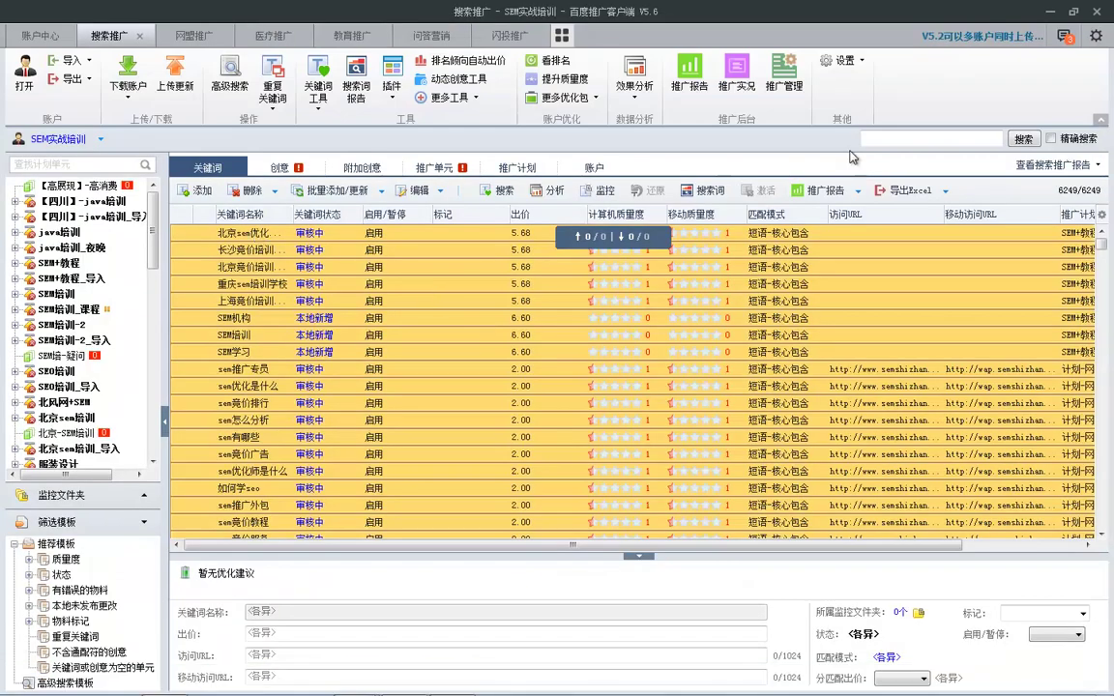
Return to the slide show, end it, and minimize PowerPoint to the desktop.
click(1050, 11)
click(459, 503)
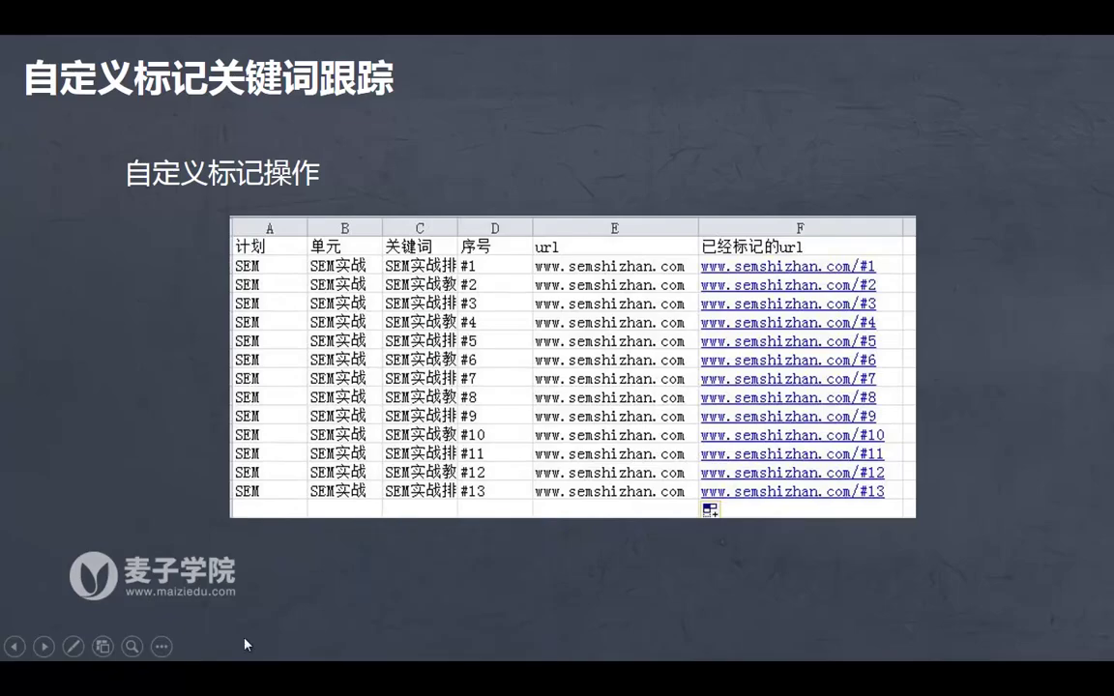
key(Escape)
click(1028, 17)
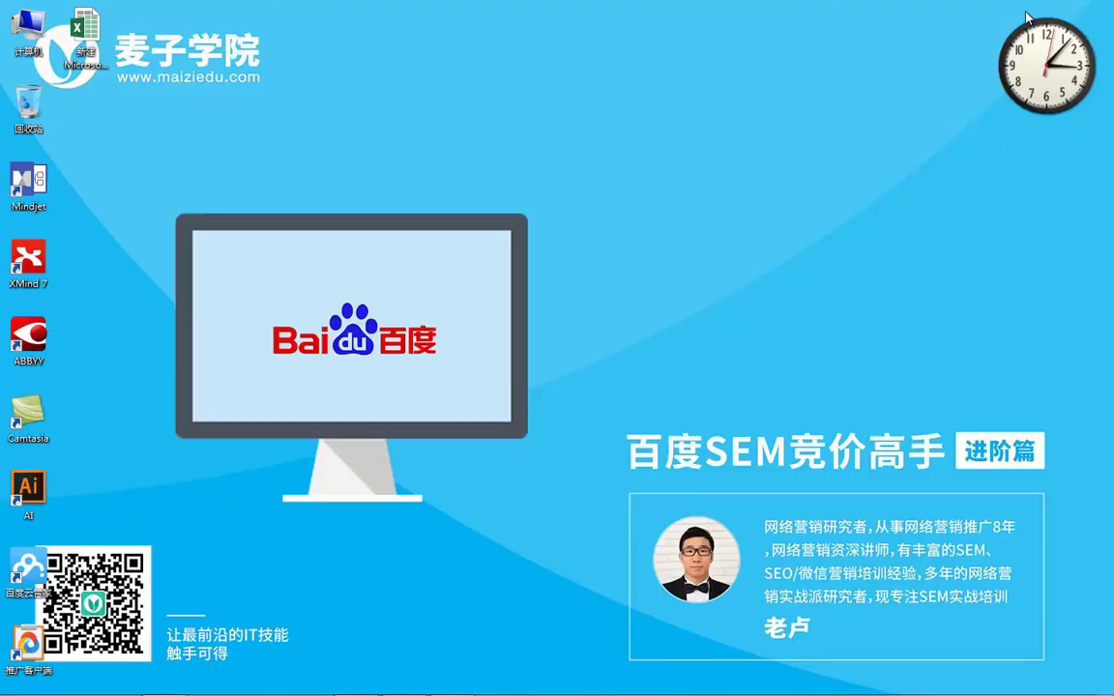
Open the new blank workbook from the desktop and bring up the Baidu promotion client.
double_click(95, 28)
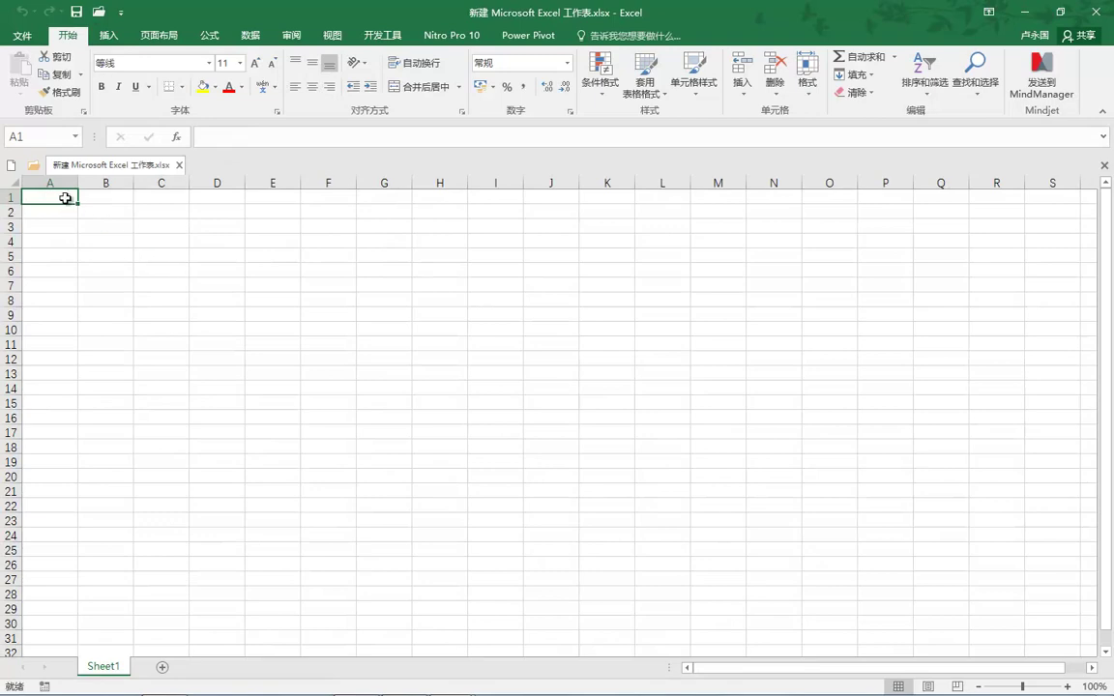
right_click(60, 191)
key(Escape)
mouse_move(401, 684)
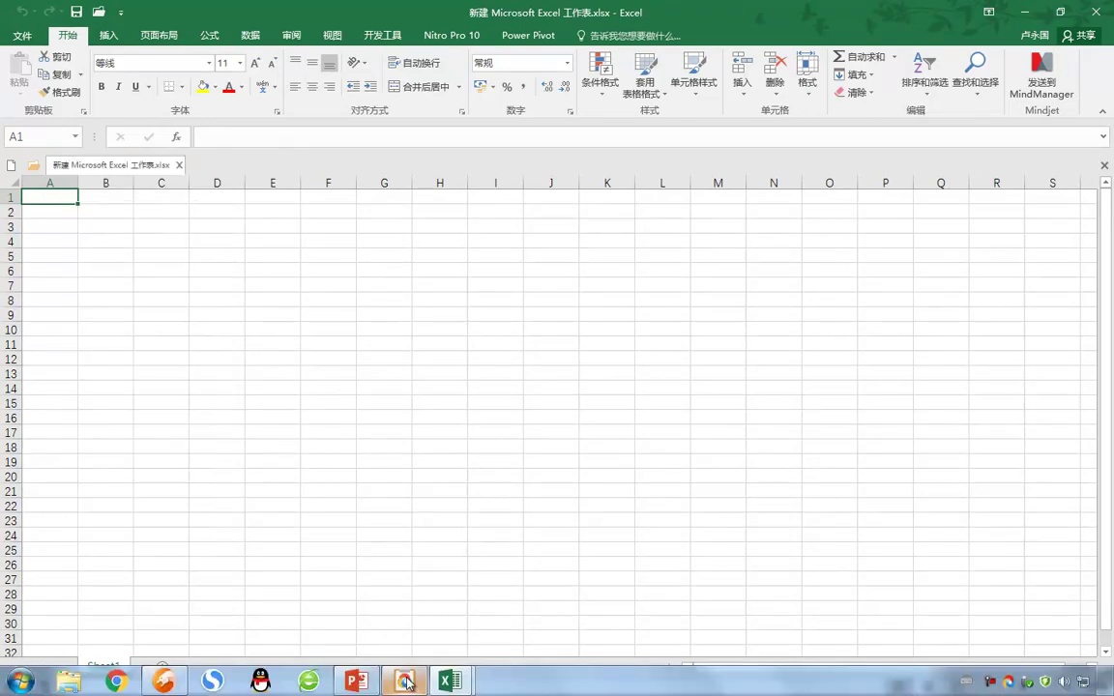
click(407, 607)
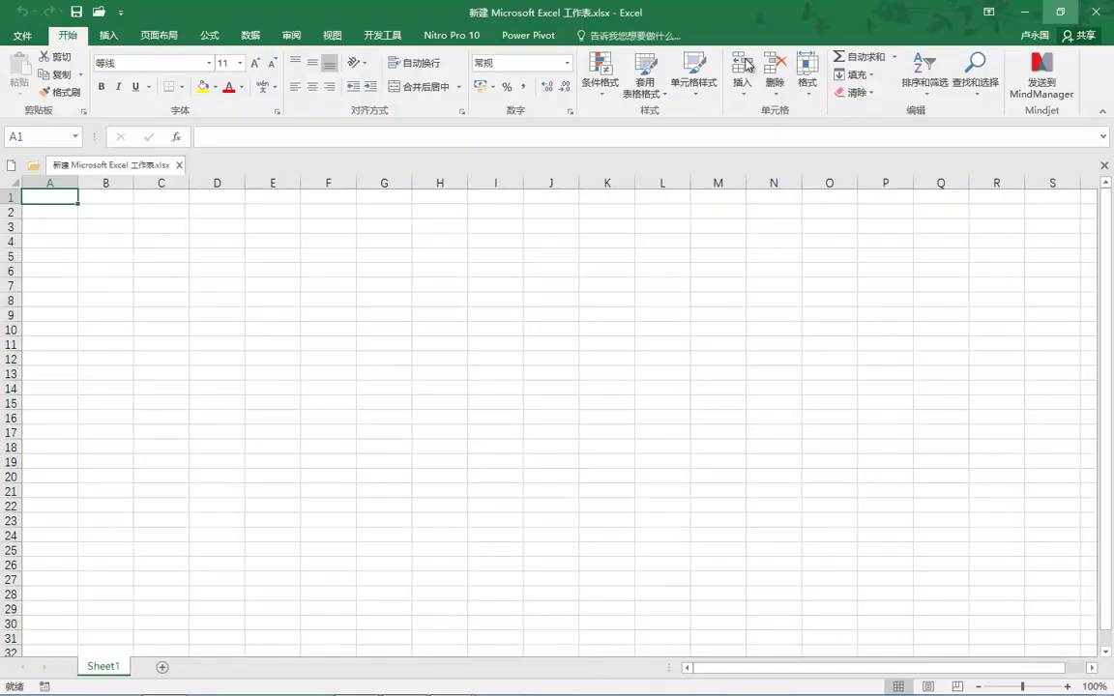
click(1046, 11)
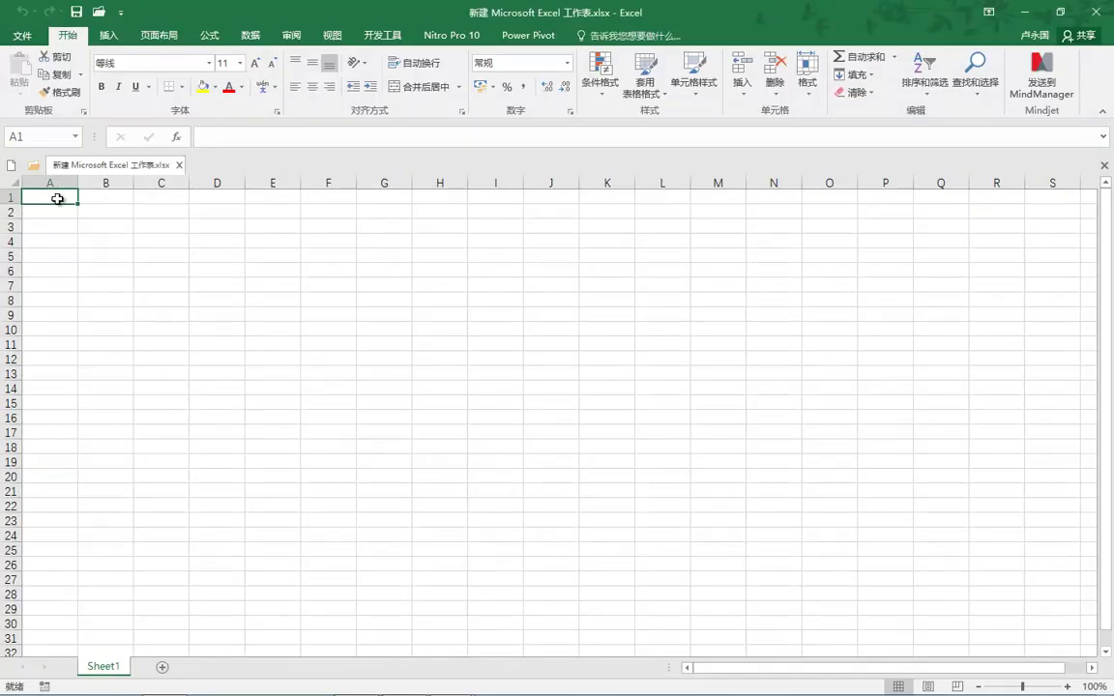
right_click(58, 199)
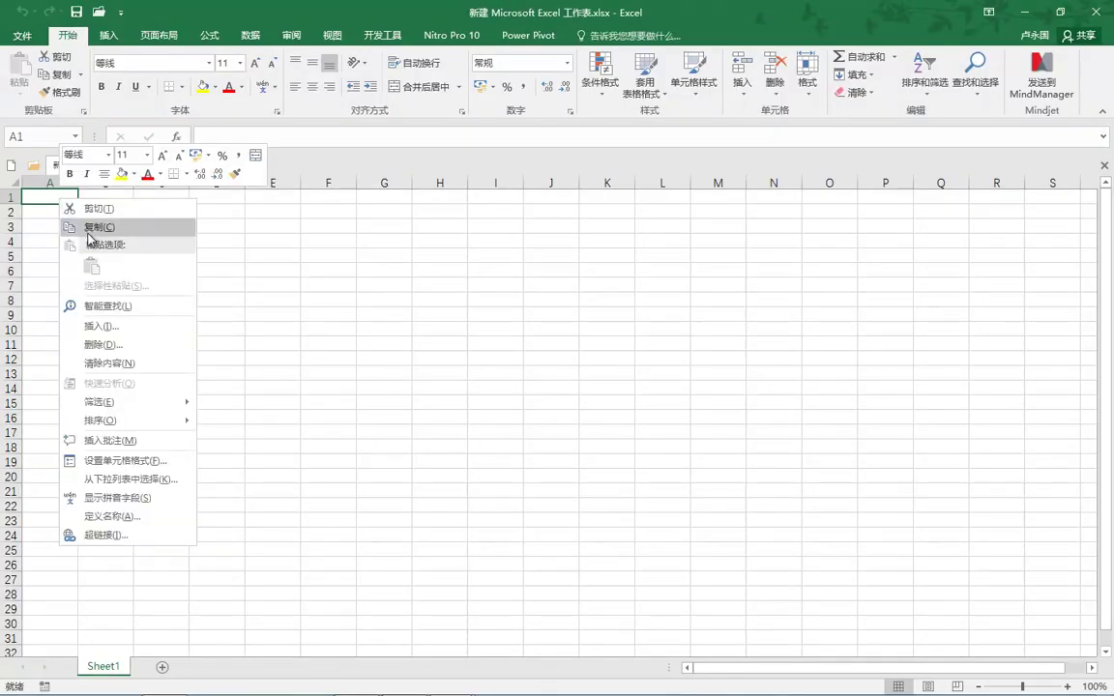
key(Escape)
mouse_move(354, 685)
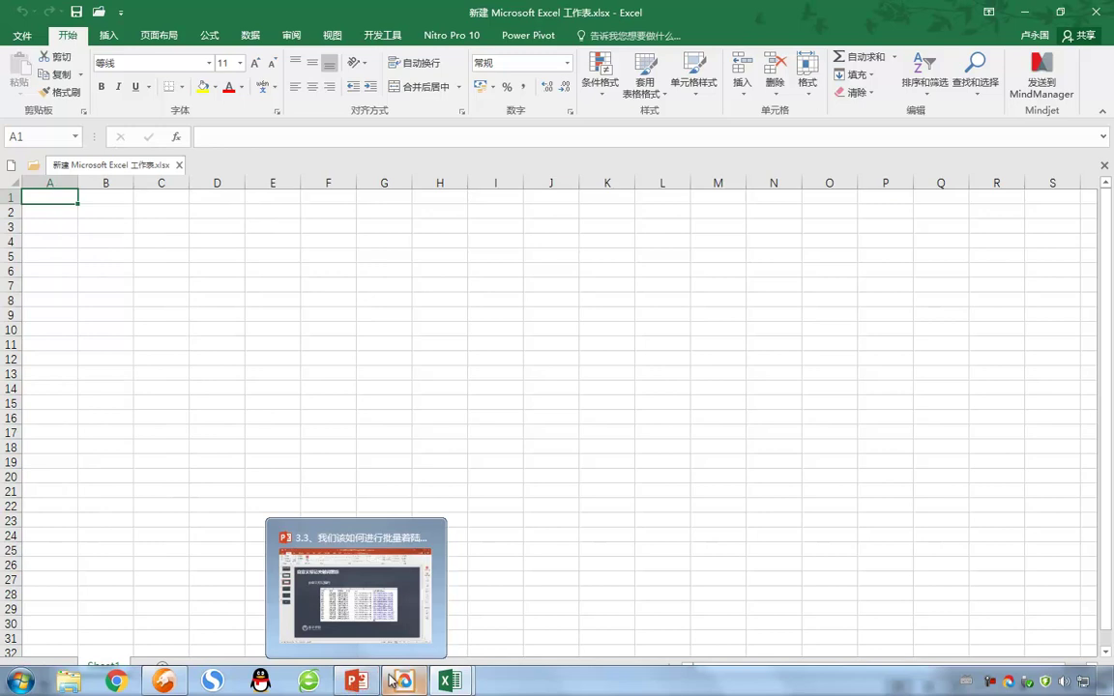
mouse_move(404, 682)
click(396, 585)
Copy the keyword rows from the Baidu client and paste them into the workbook at A1.
right_click(414, 346)
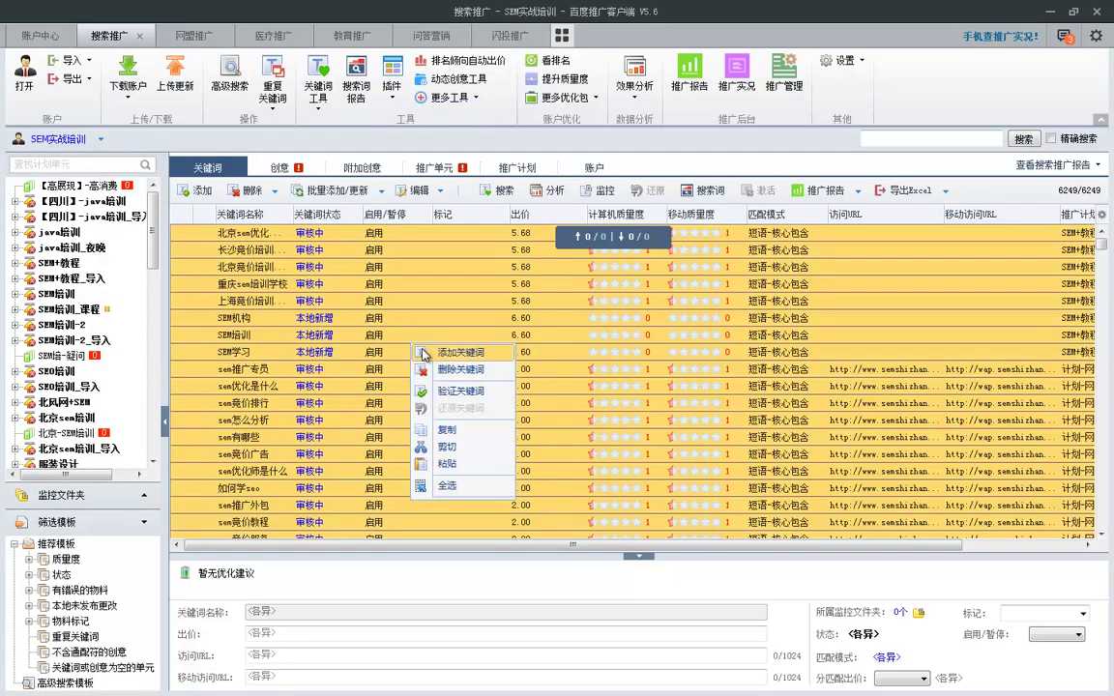
click(446, 429)
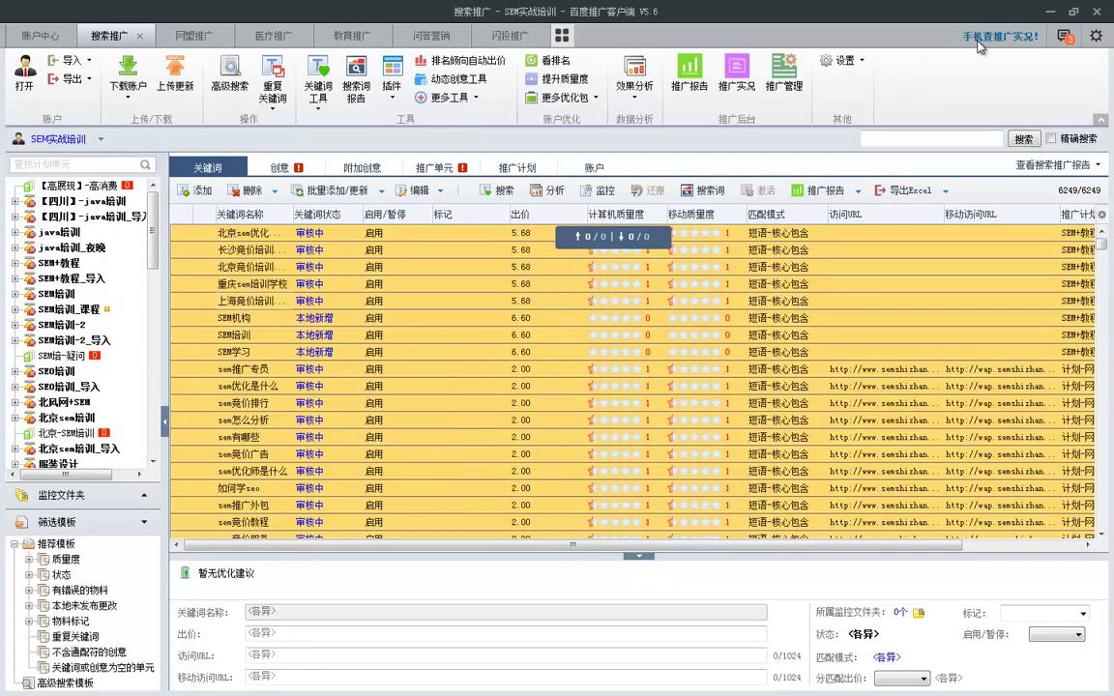
click(1049, 14)
click(42, 202)
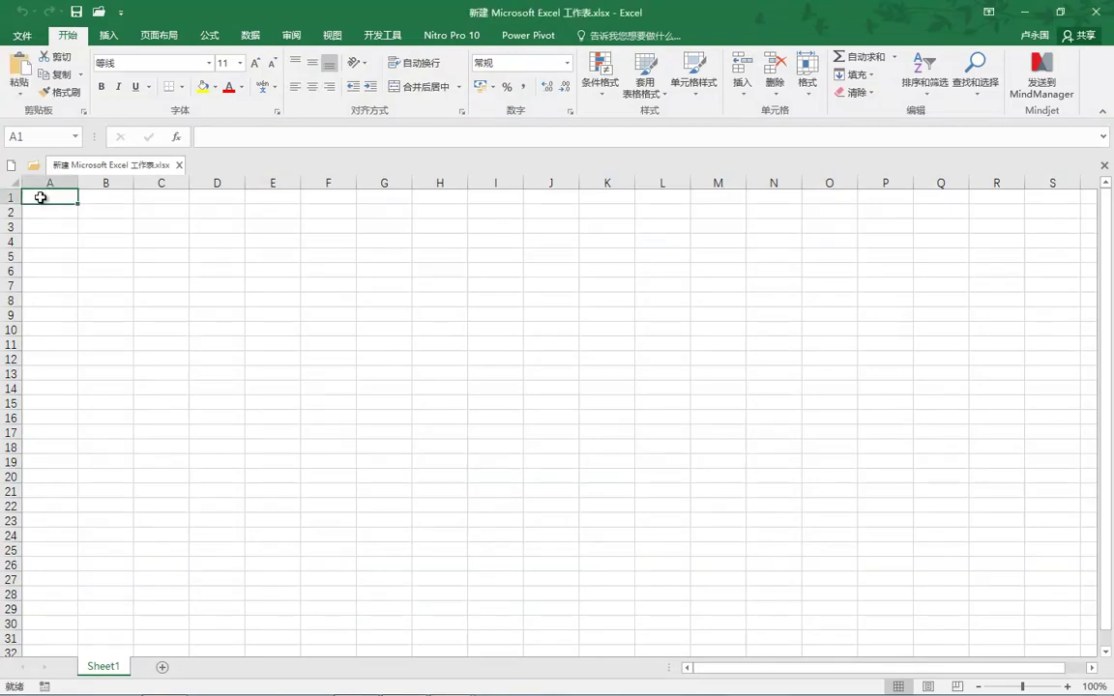
right_click(42, 200)
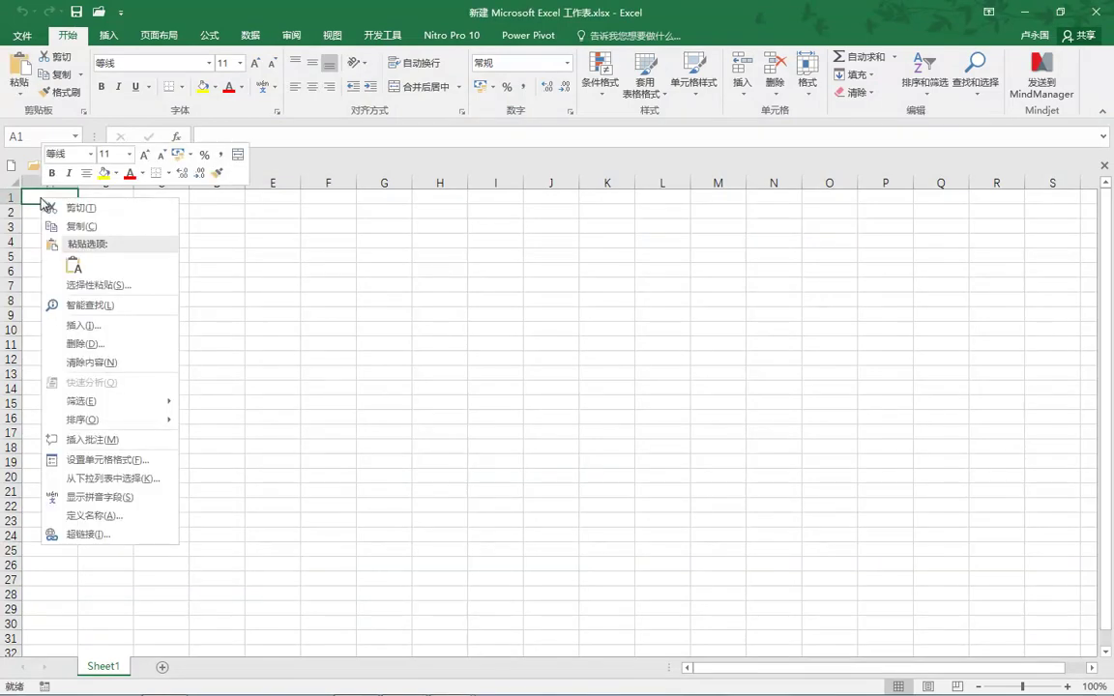
click(76, 265)
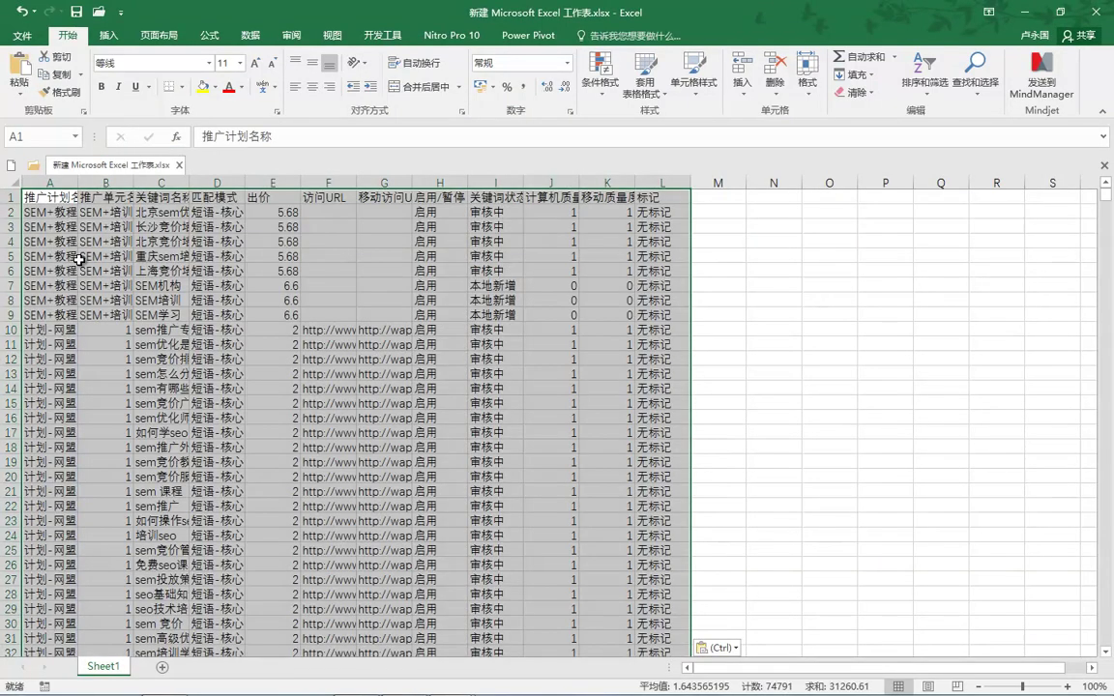
Clear columns B–L, widen column A, and delete the header row.
drag(85, 183, 653, 173)
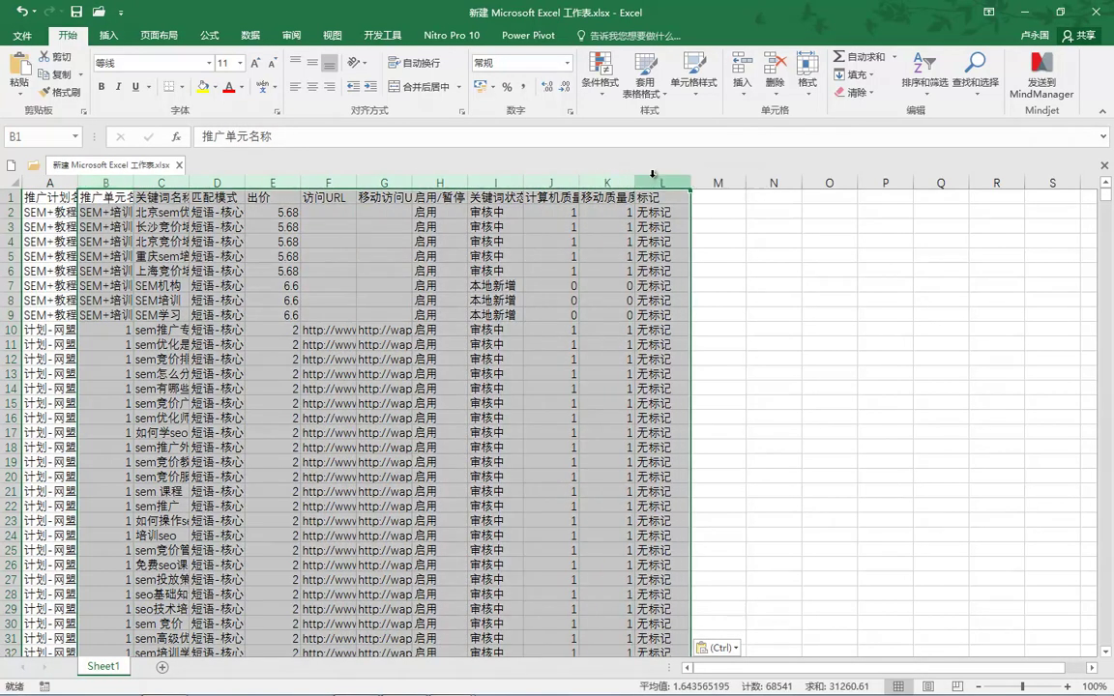
right_click(653, 176)
key(Delete)
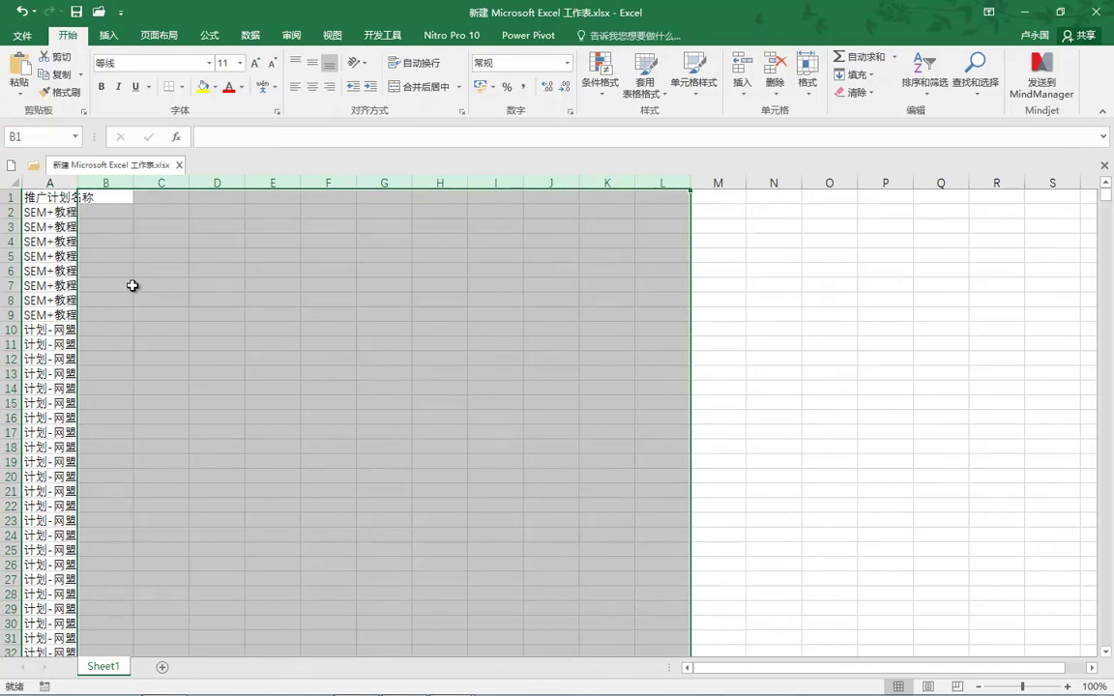
drag(80, 182, 117, 181)
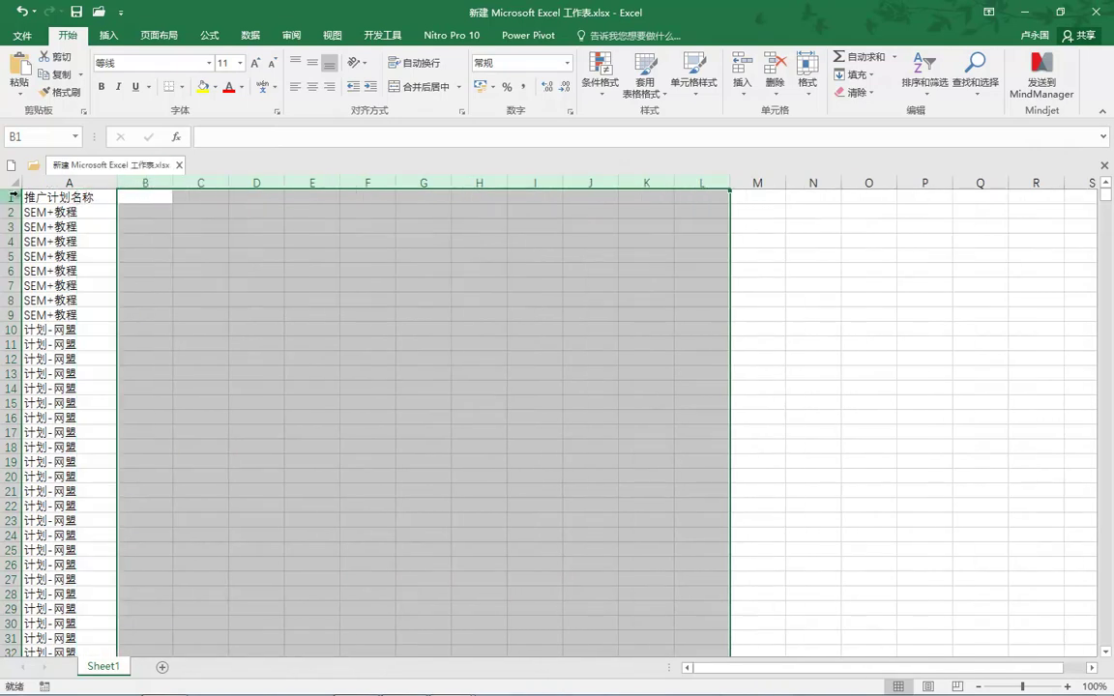
right_click(11, 198)
click(56, 320)
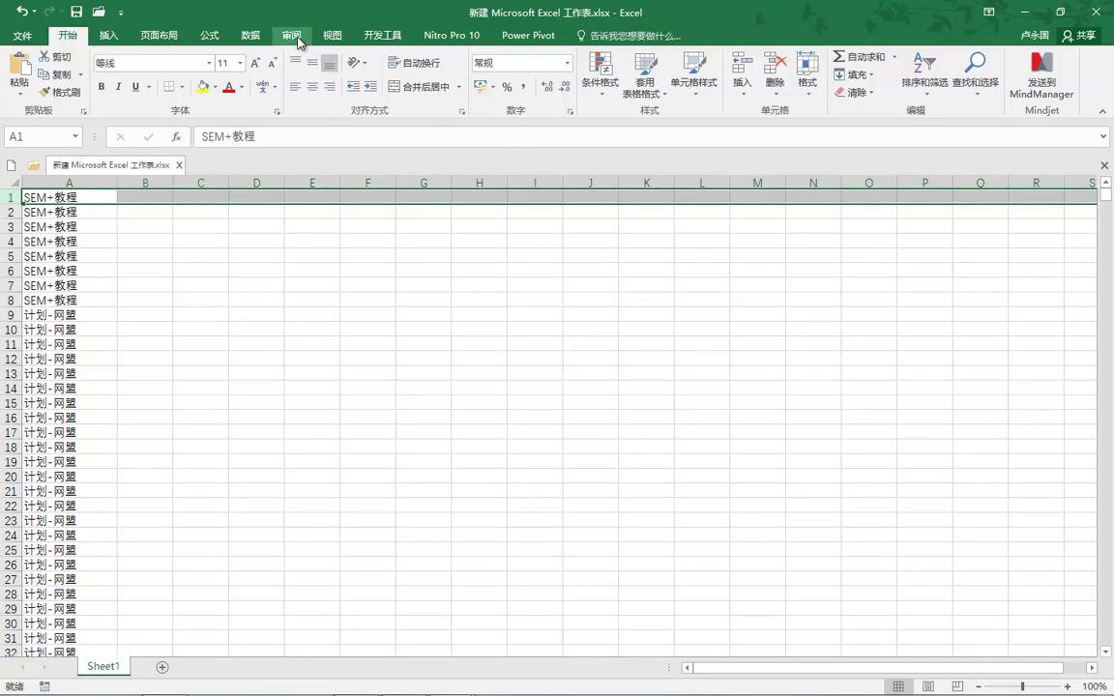
Remove duplicates judged on column A only and copy the 19 unique plan names A1:A19.
click(251, 35)
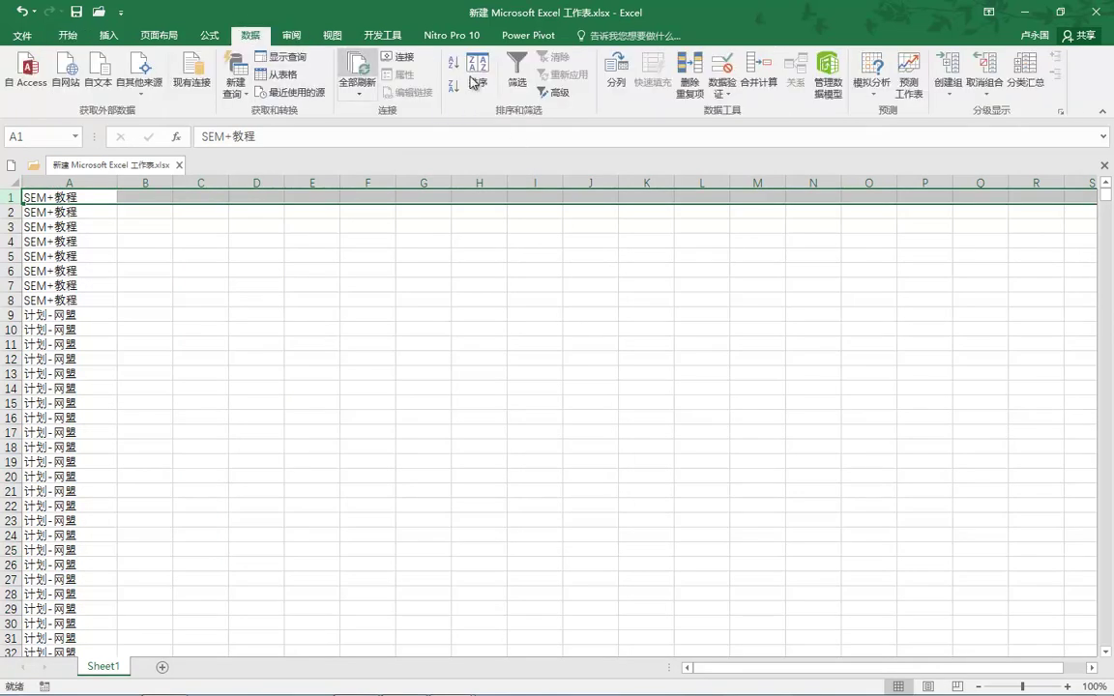
click(689, 82)
click(669, 288)
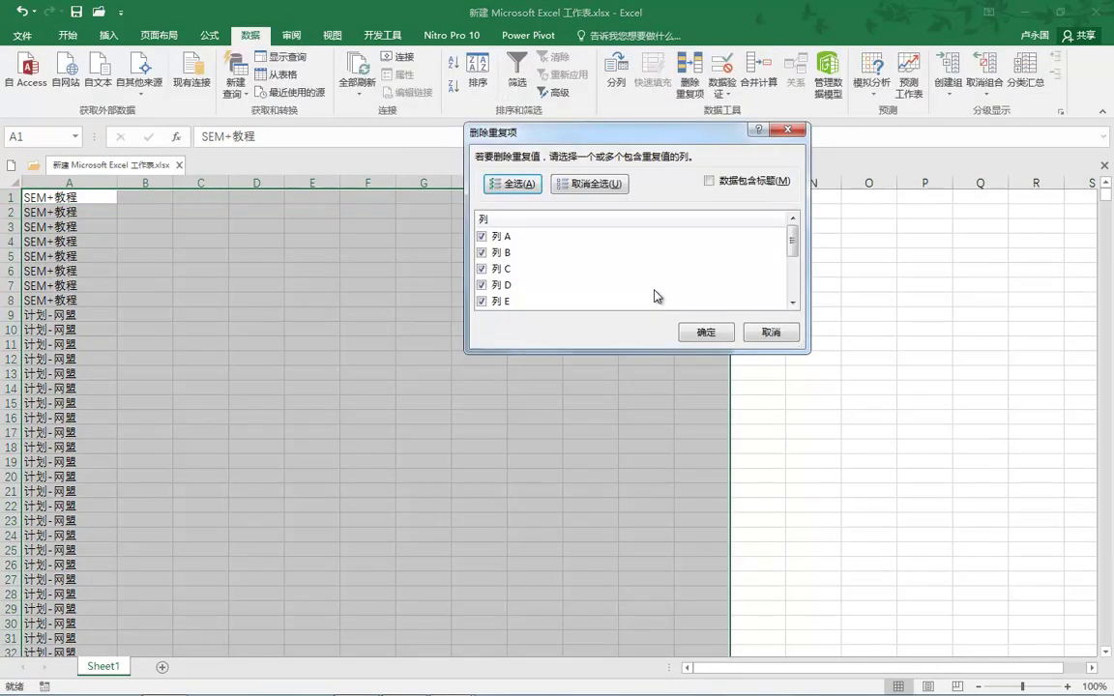
click(482, 255)
click(482, 271)
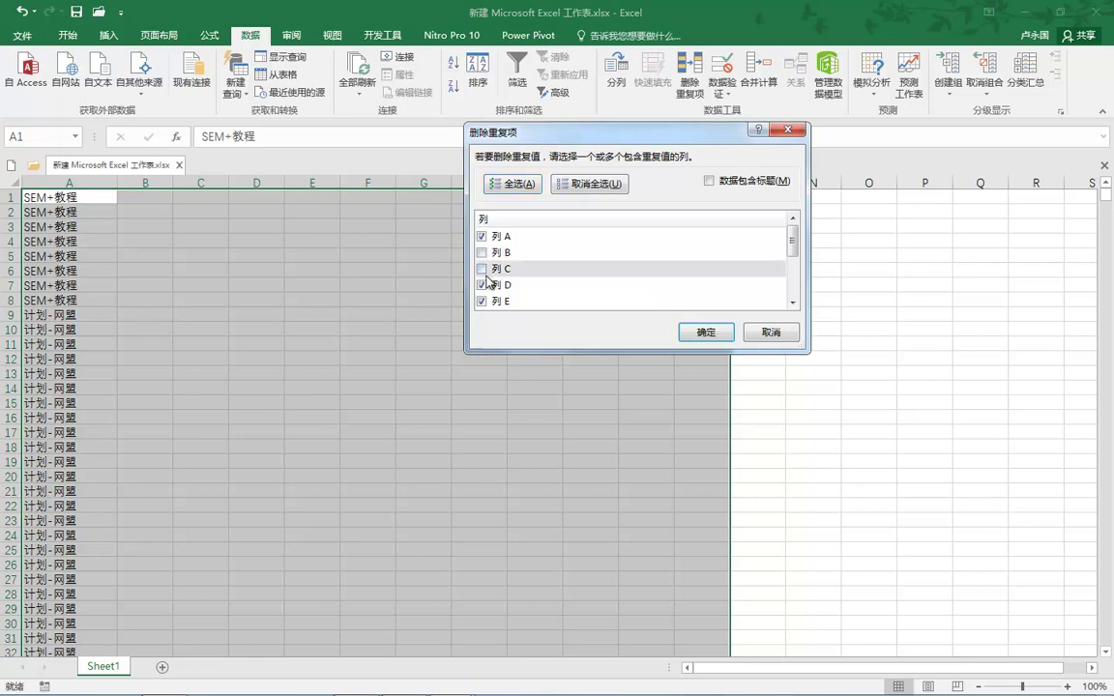
click(483, 288)
click(483, 301)
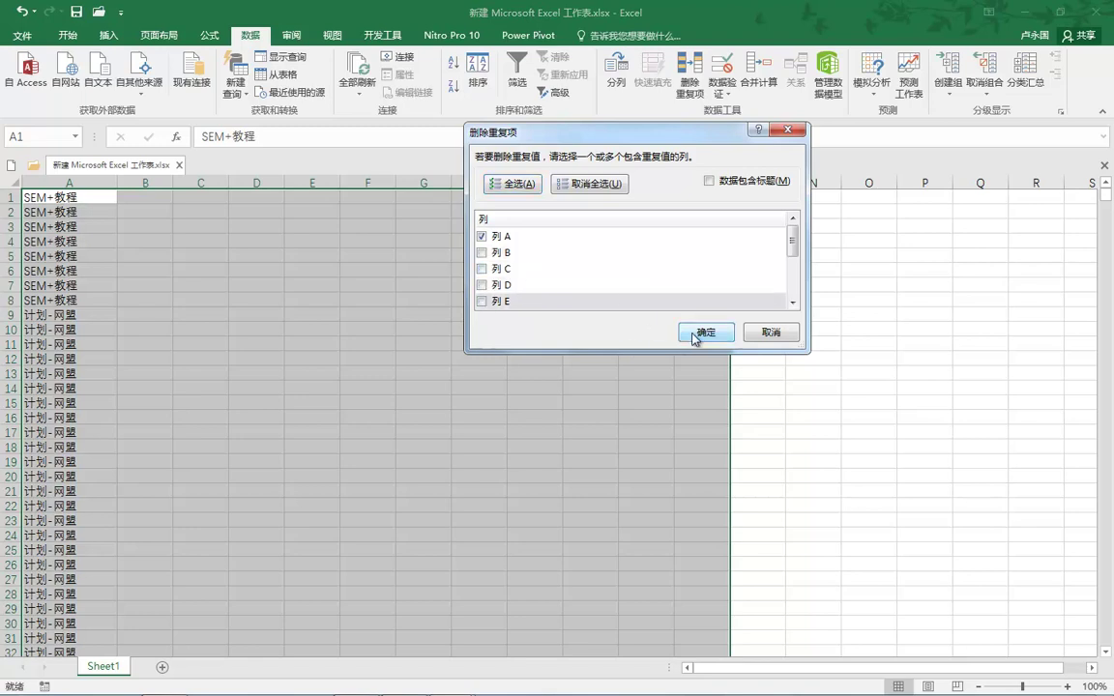
click(705, 332)
click(570, 399)
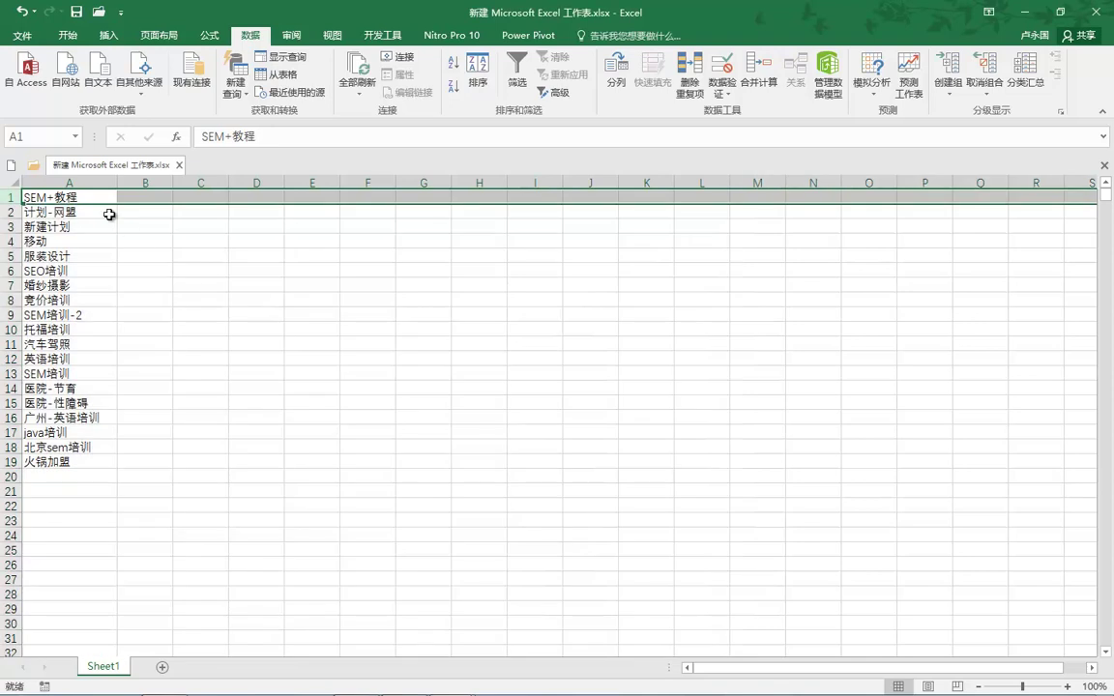
drag(87, 196, 109, 466)
key(ctrl+c)
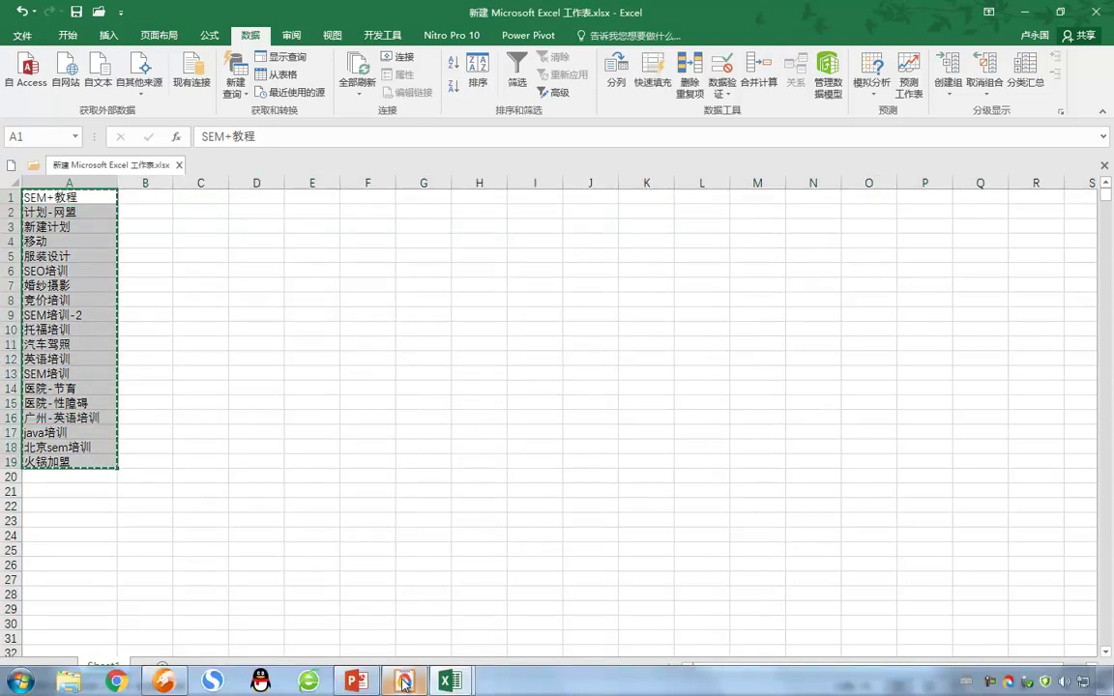
Paste the 19 plan names into the template's 计划加代码 sheet below the header.
mouse_move(449, 682)
click(382, 604)
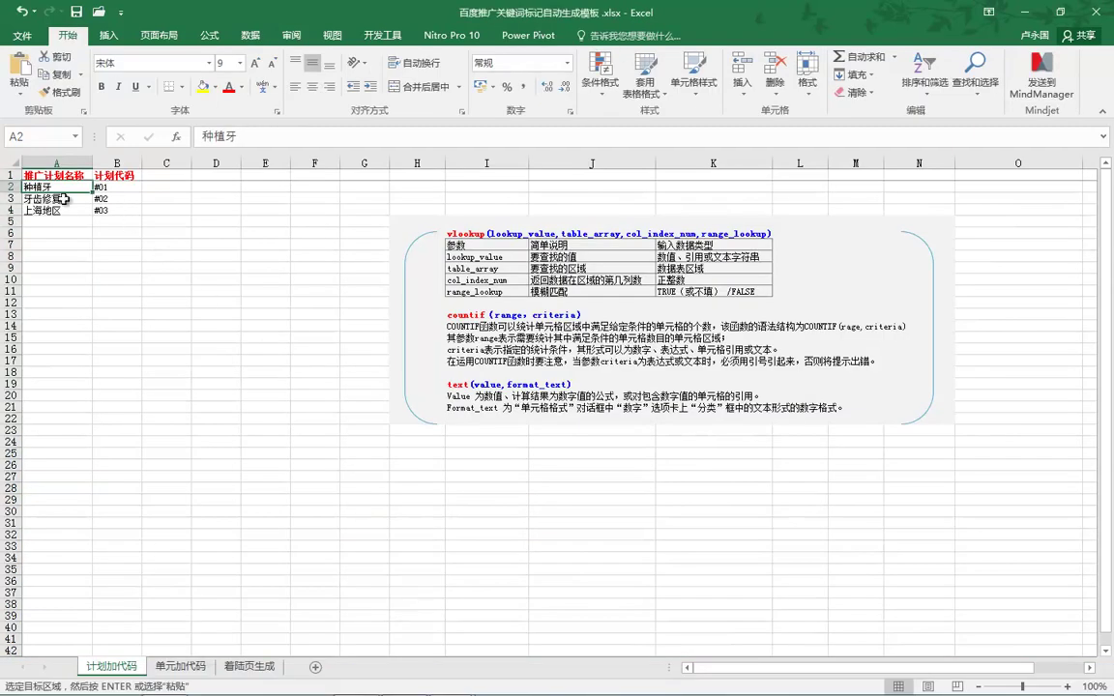
key(ctrl+v)
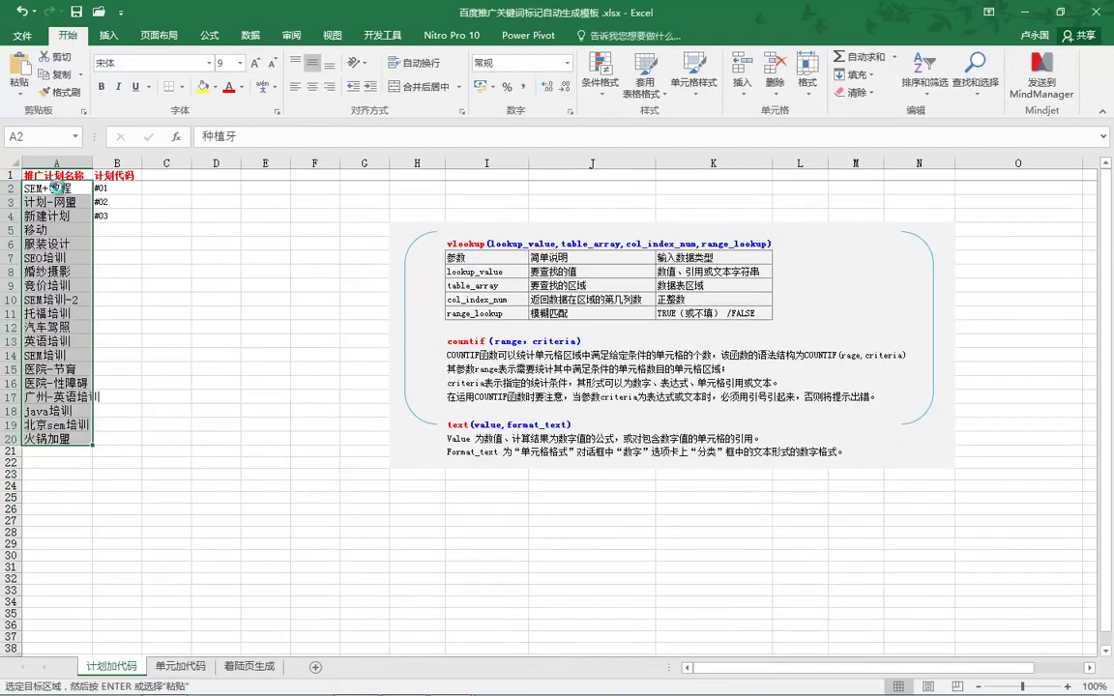
click(116, 187)
click(123, 205)
key(Down)
Extend the plan codes down column B and clear the surplus #20 in B21.
drag(143, 223, 161, 428)
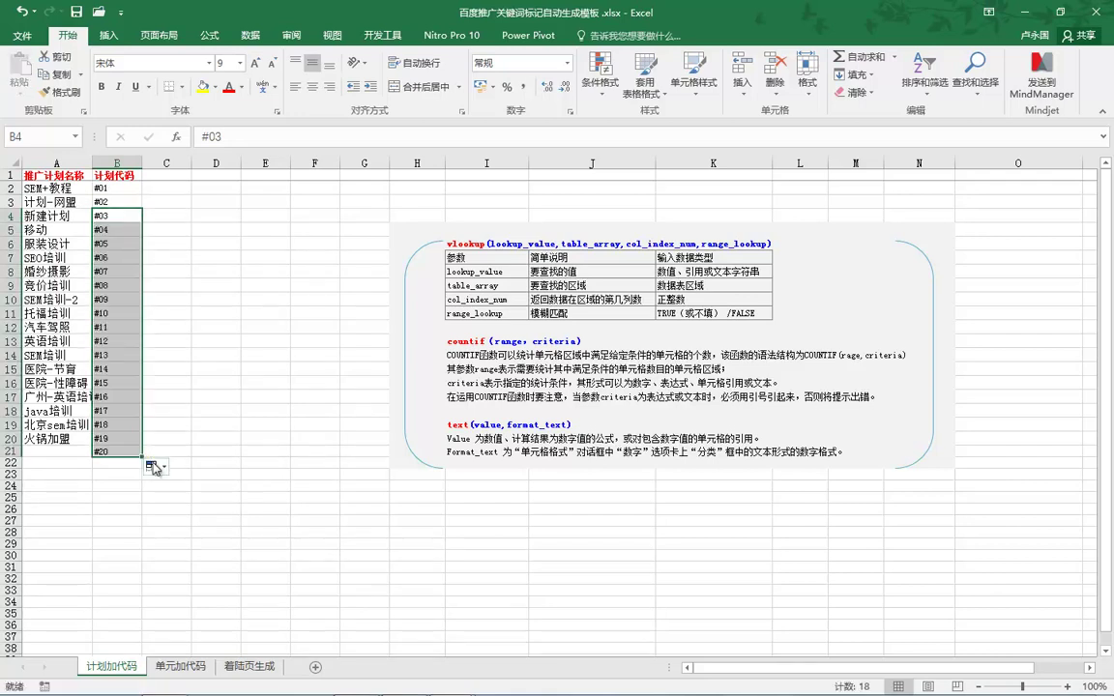
click(153, 468)
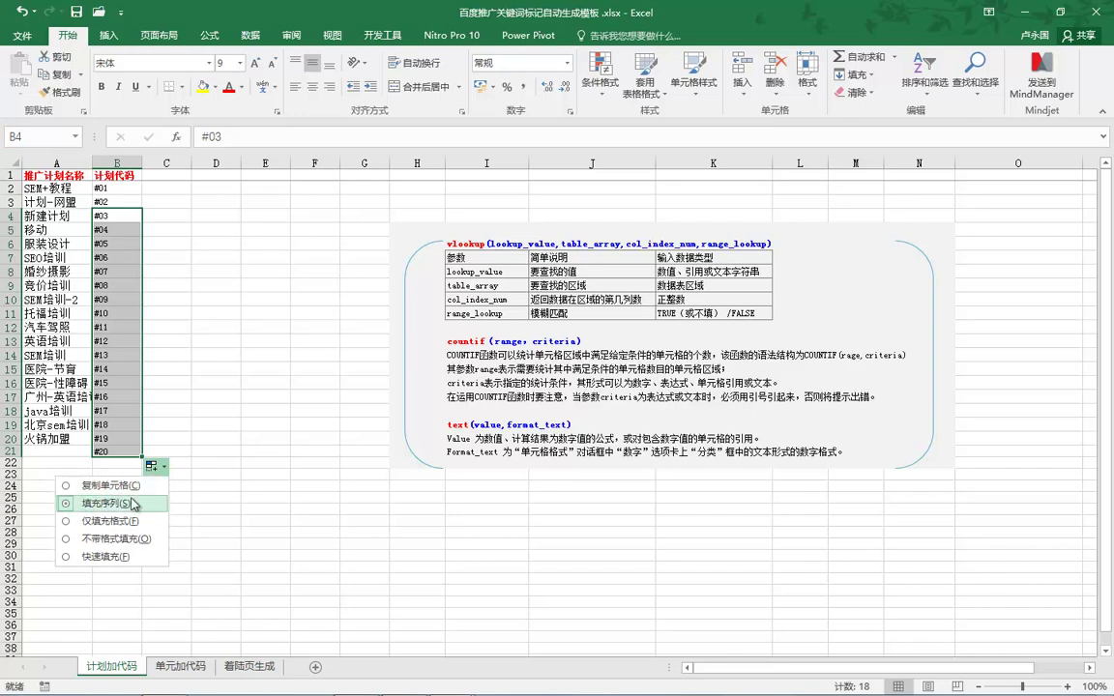
click(115, 452)
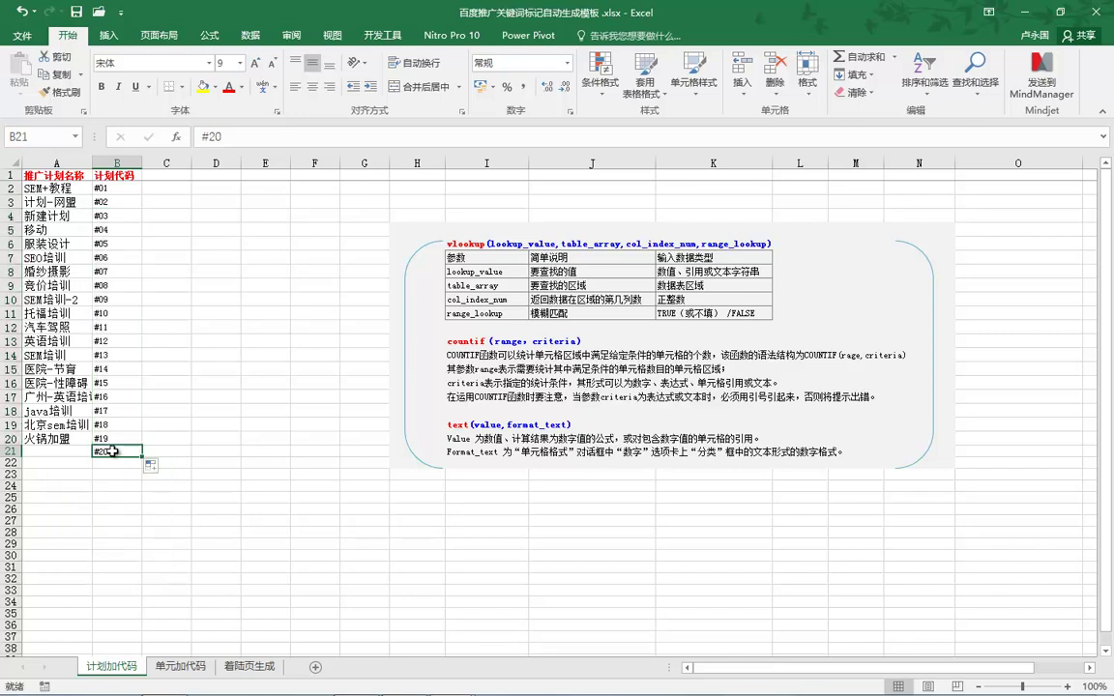
key(BackSpace)
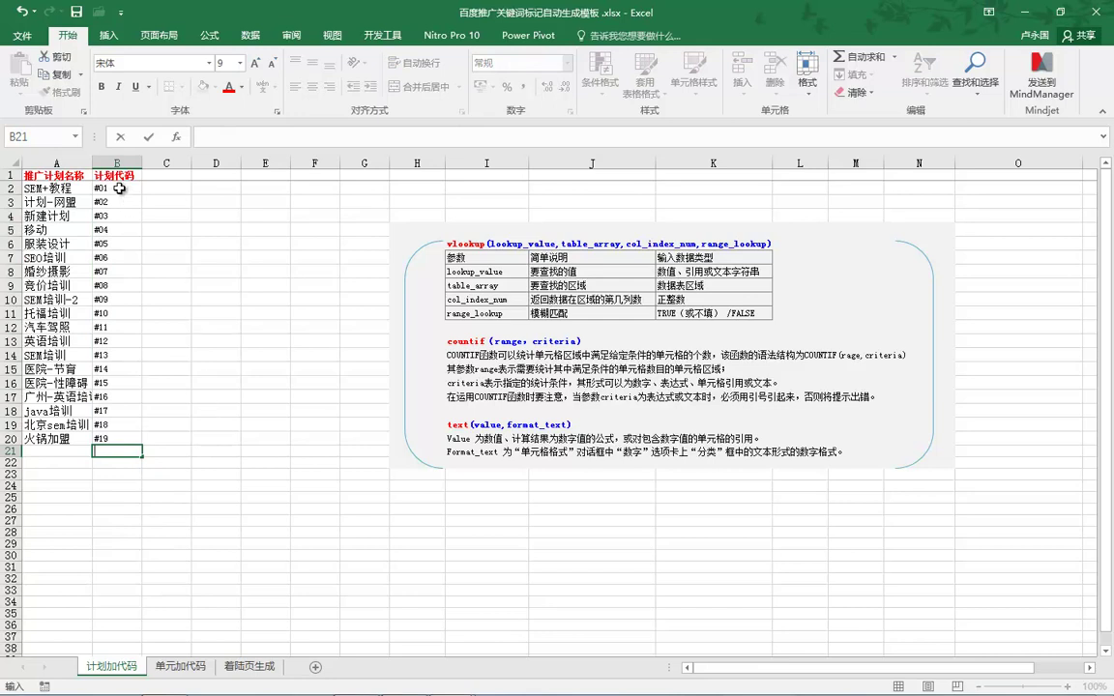
Refill the codes beside every plan as the series #01 to #19, then open 单元加代码.
click(118, 188)
drag(141, 194, 155, 450)
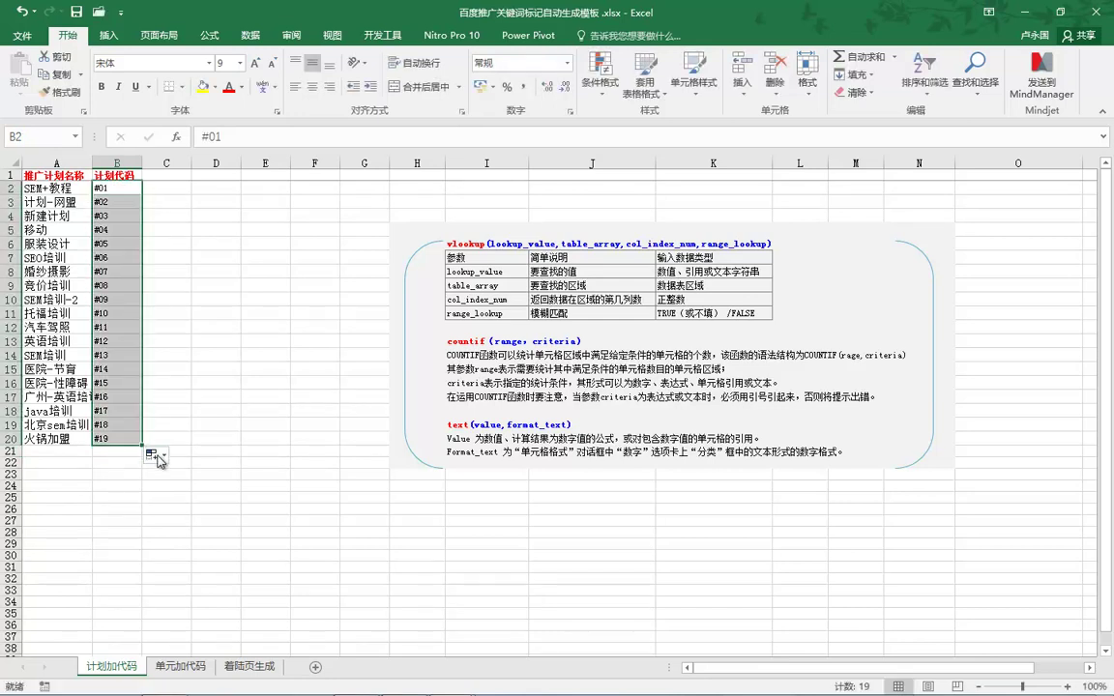
click(157, 457)
click(136, 475)
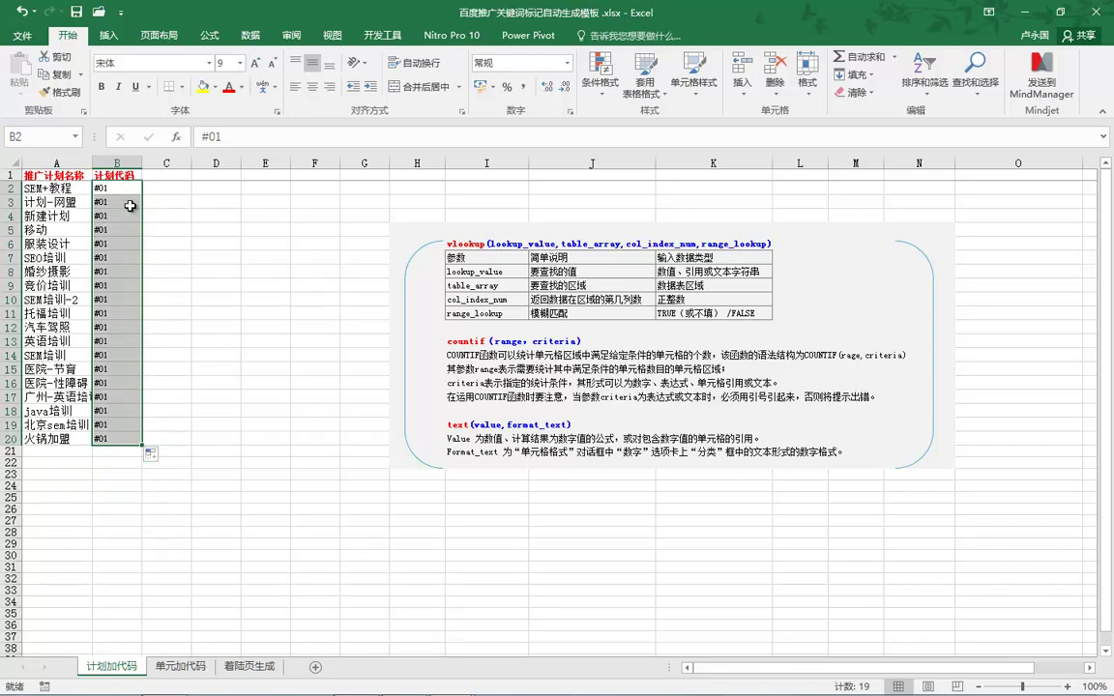
click(152, 454)
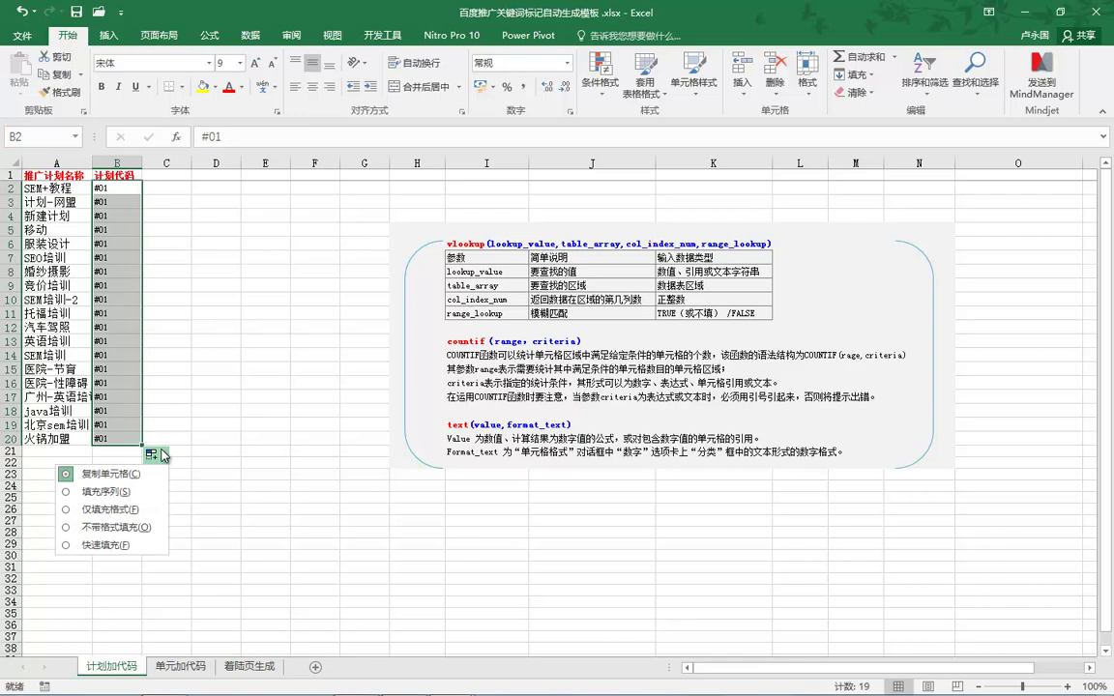
click(118, 492)
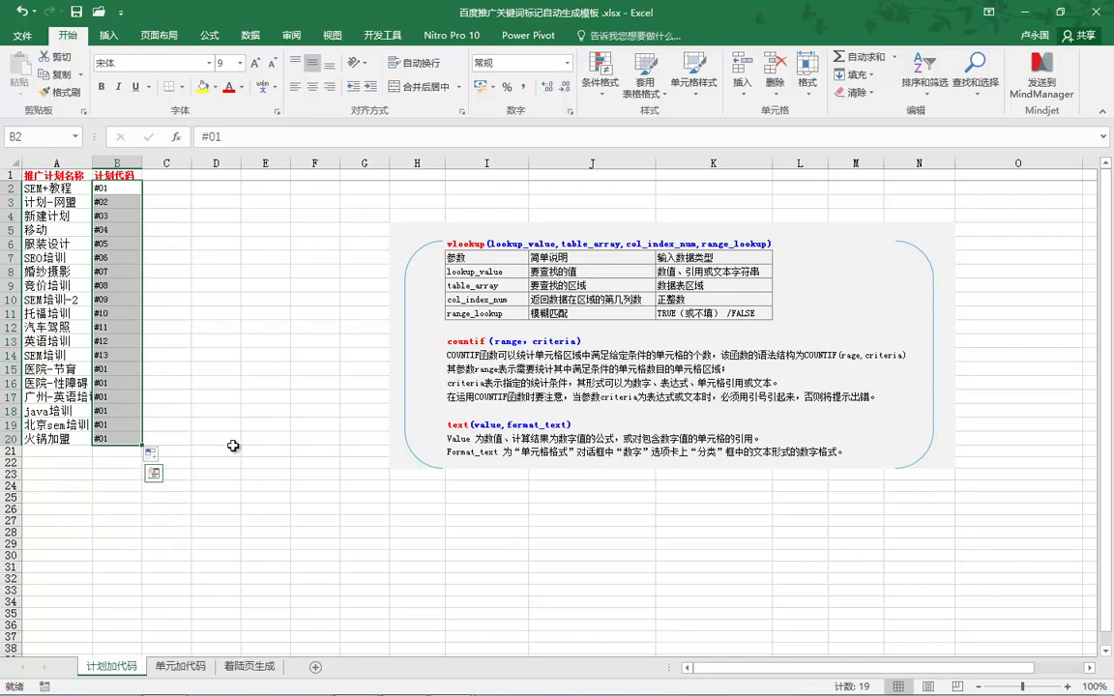
click(180, 666)
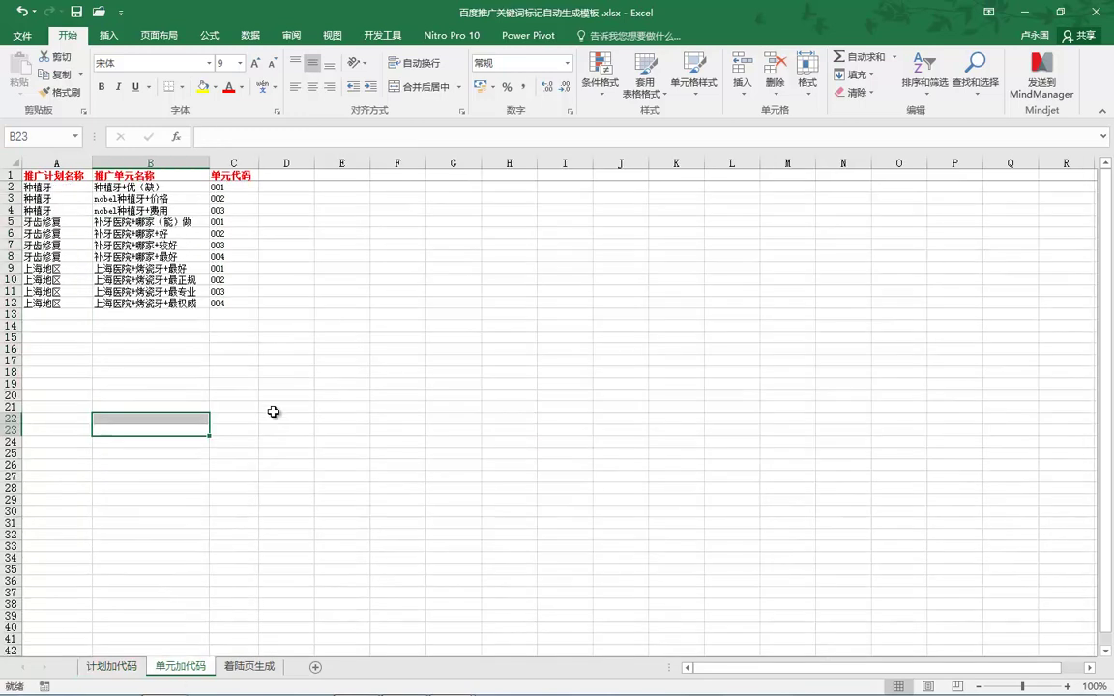
Undo the cleared #20 code in B21 of the tracking-code template.
click(65, 186)
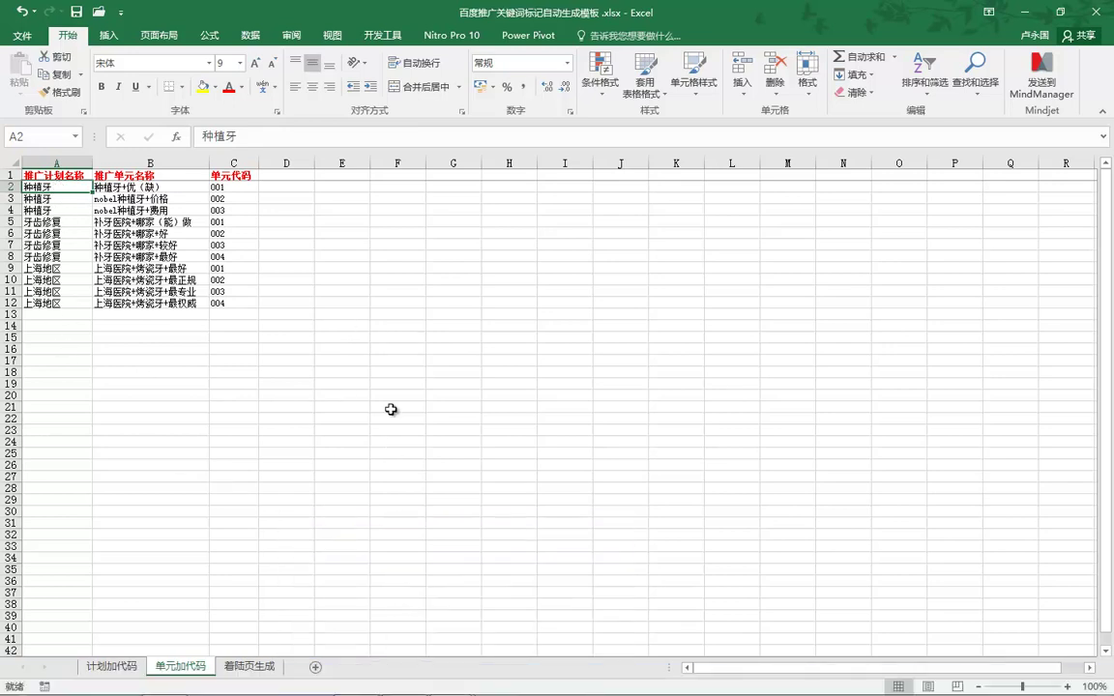
click(492, 603)
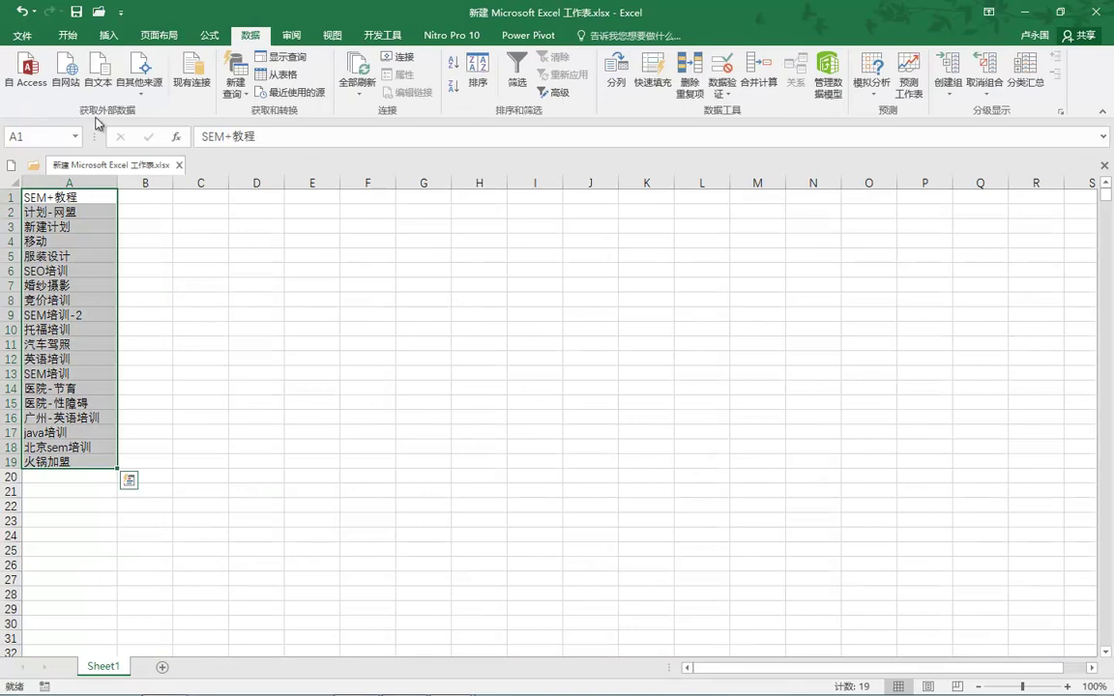
key(alt+Tab)
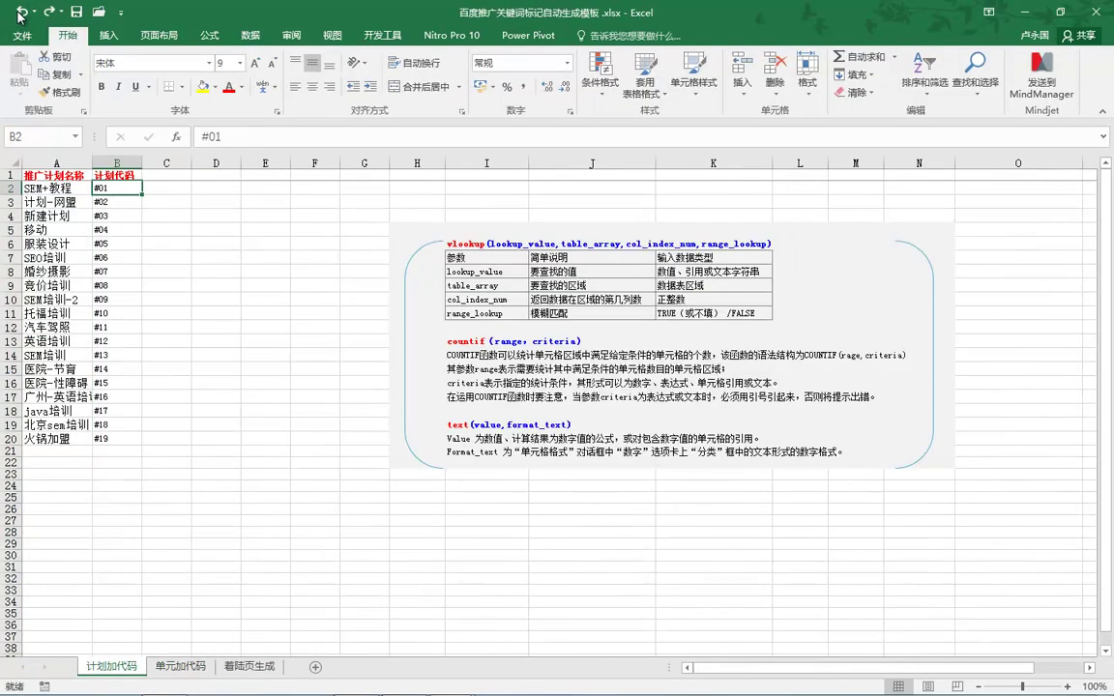
click(19, 14)
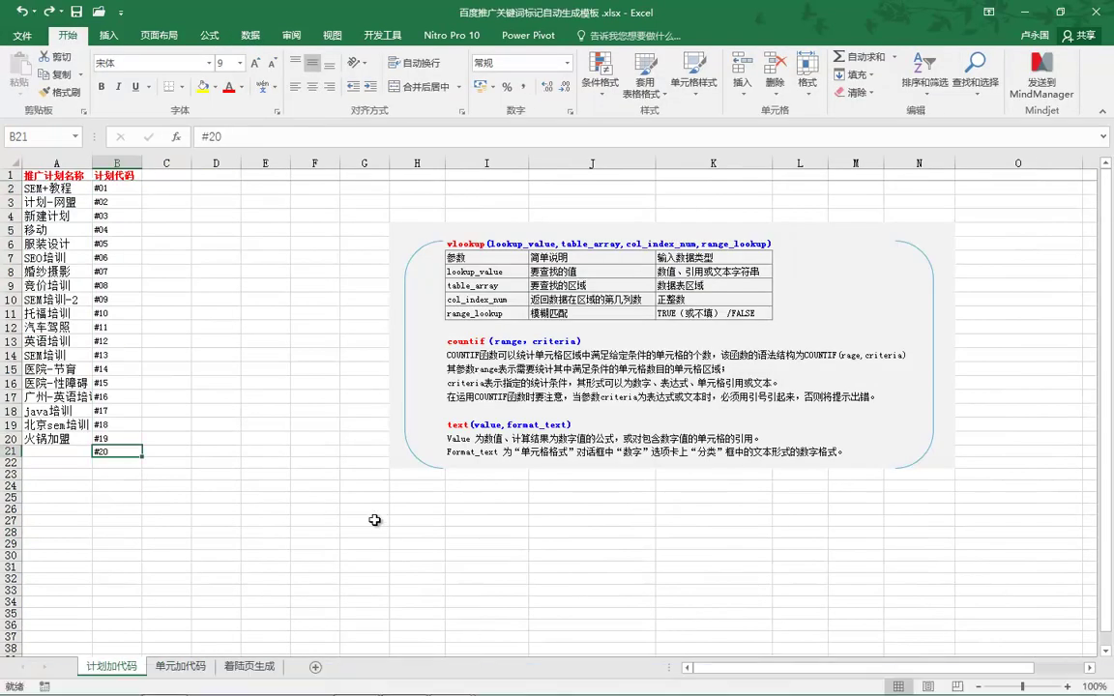
Check the keyword table in the Baidu promotion client, then put the client away.
mouse_move(464, 685)
click(406, 682)
right_click(427, 358)
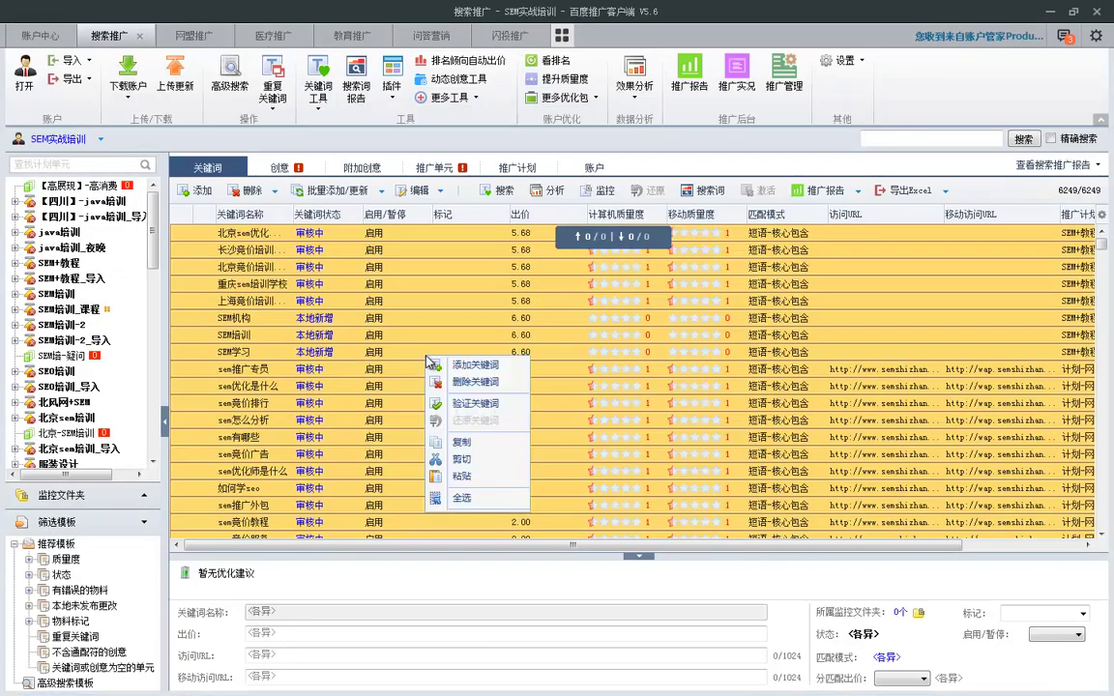
click(423, 406)
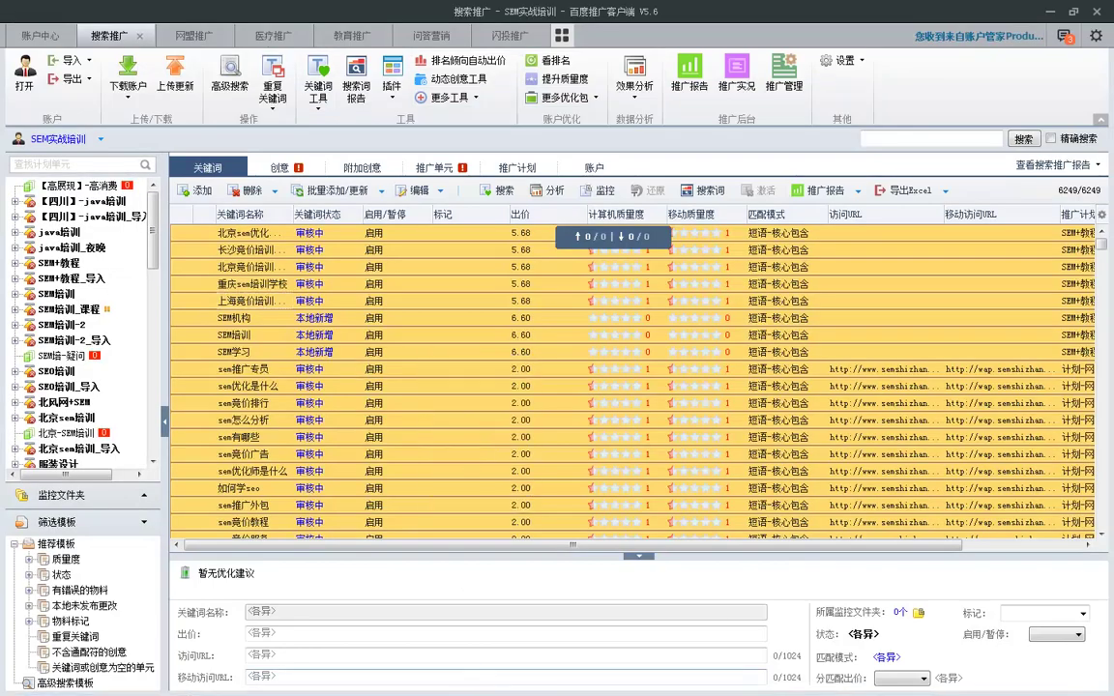
click(1051, 11)
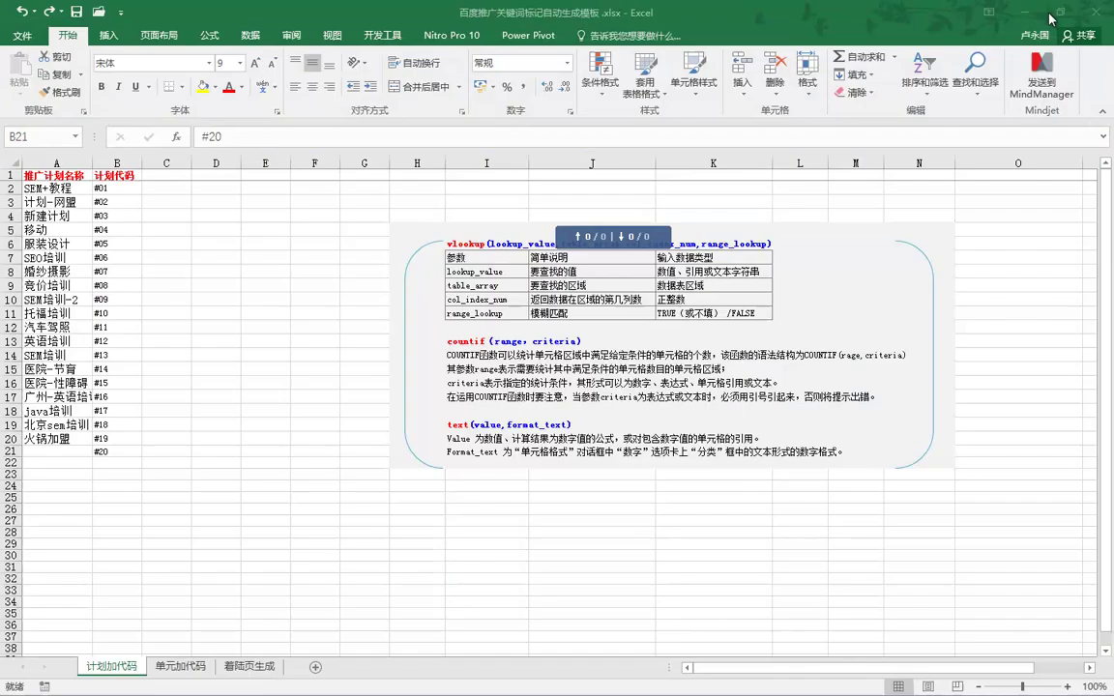
Replace the new workbook's plan list by pasting the keyword table at A1.
mouse_move(467, 680)
click(527, 604)
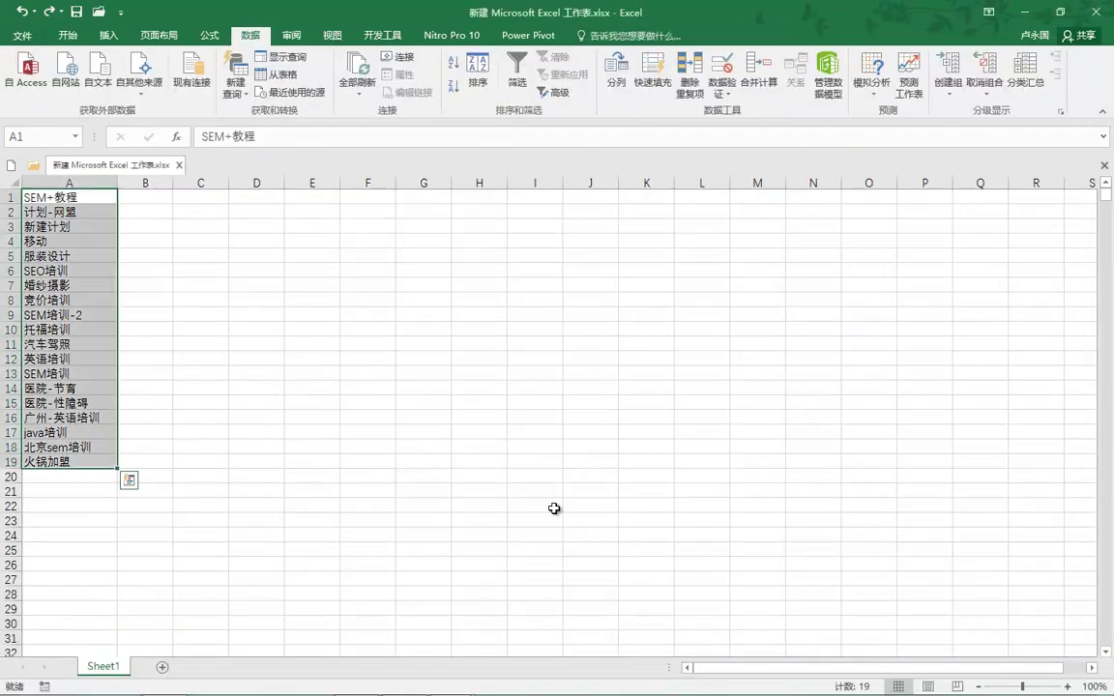
click(92, 198)
key(ctrl+z)
key(ctrl+v)
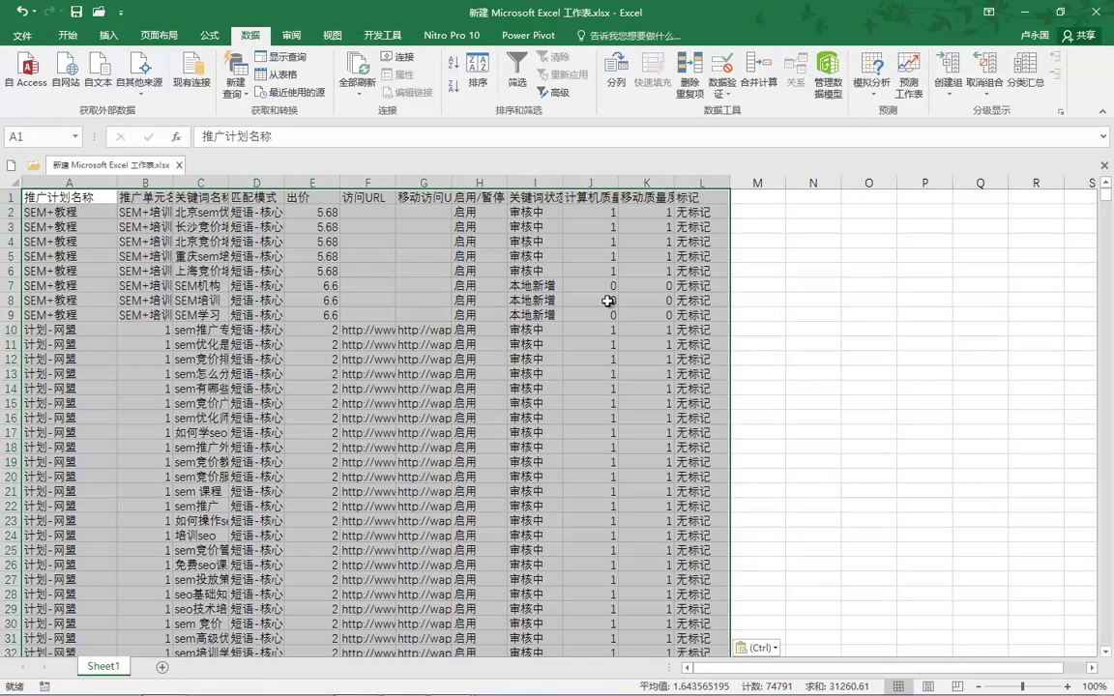
click(410, 680)
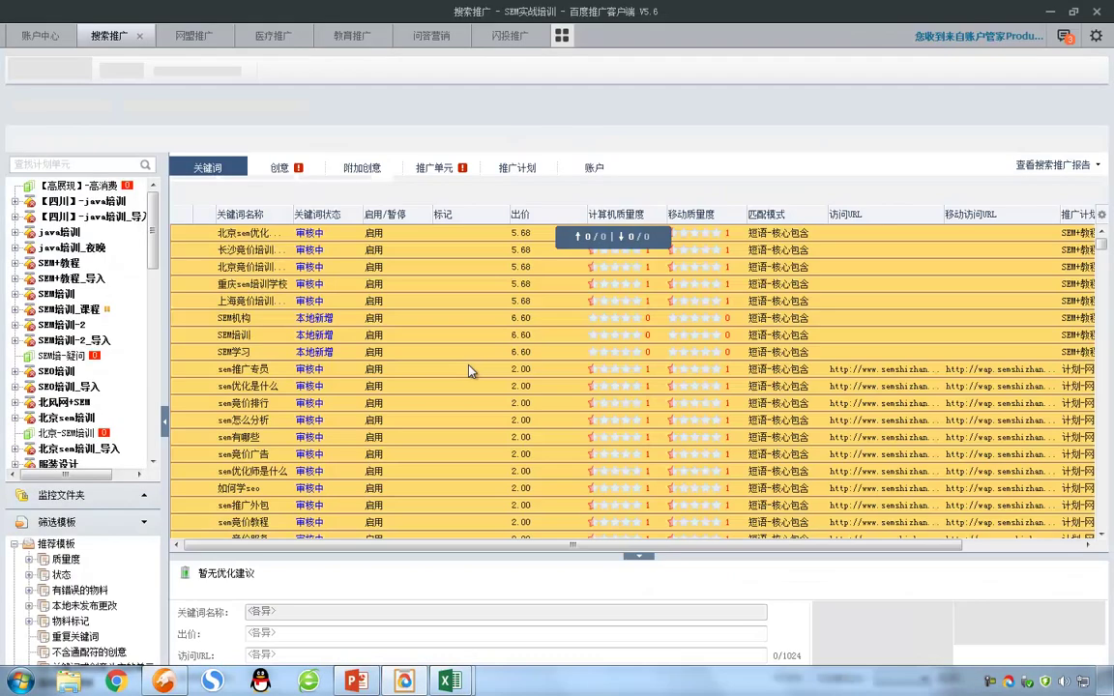
Glance at the 创意 and 关键词 lists in the Baidu client, then minimize it.
click(263, 165)
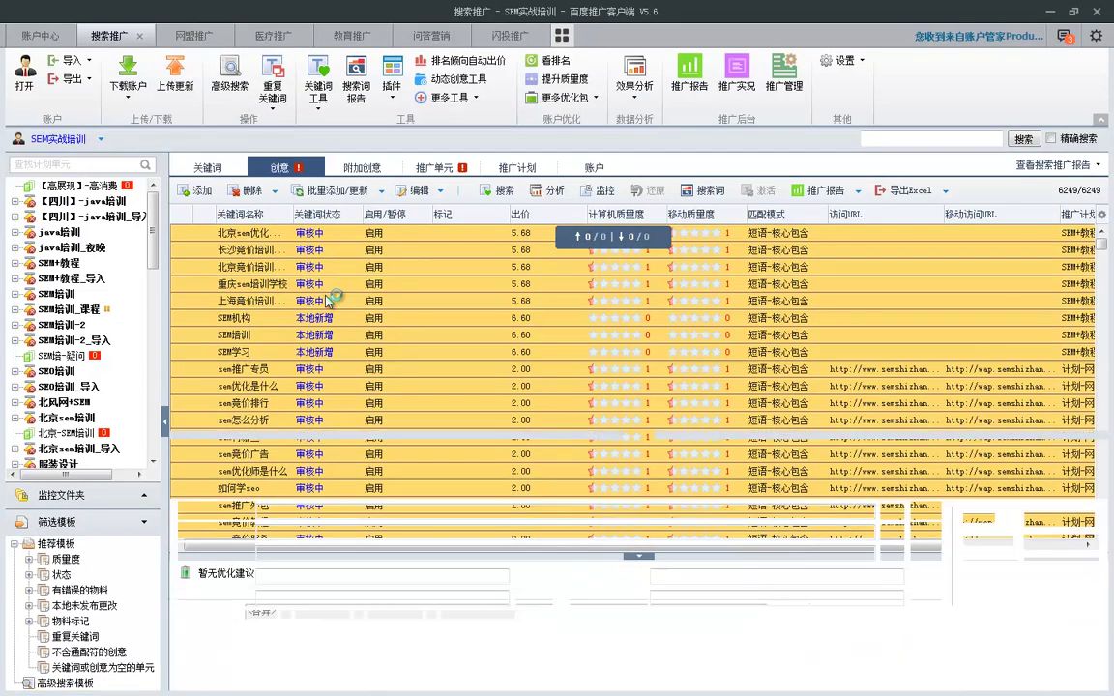
click(193, 166)
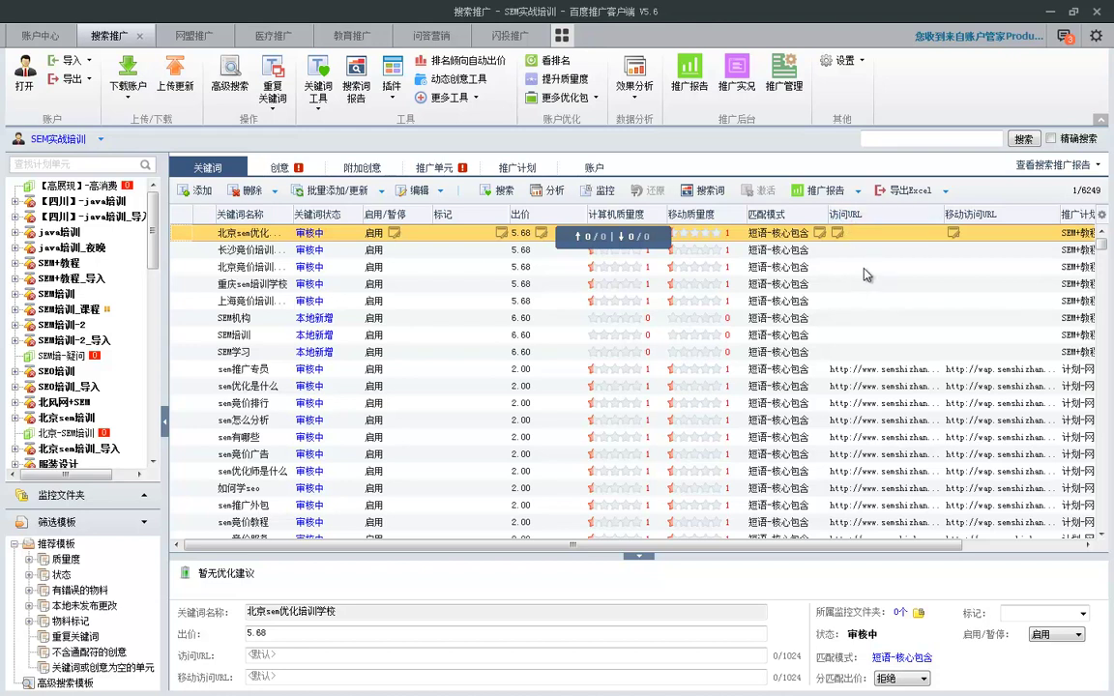
click(1052, 13)
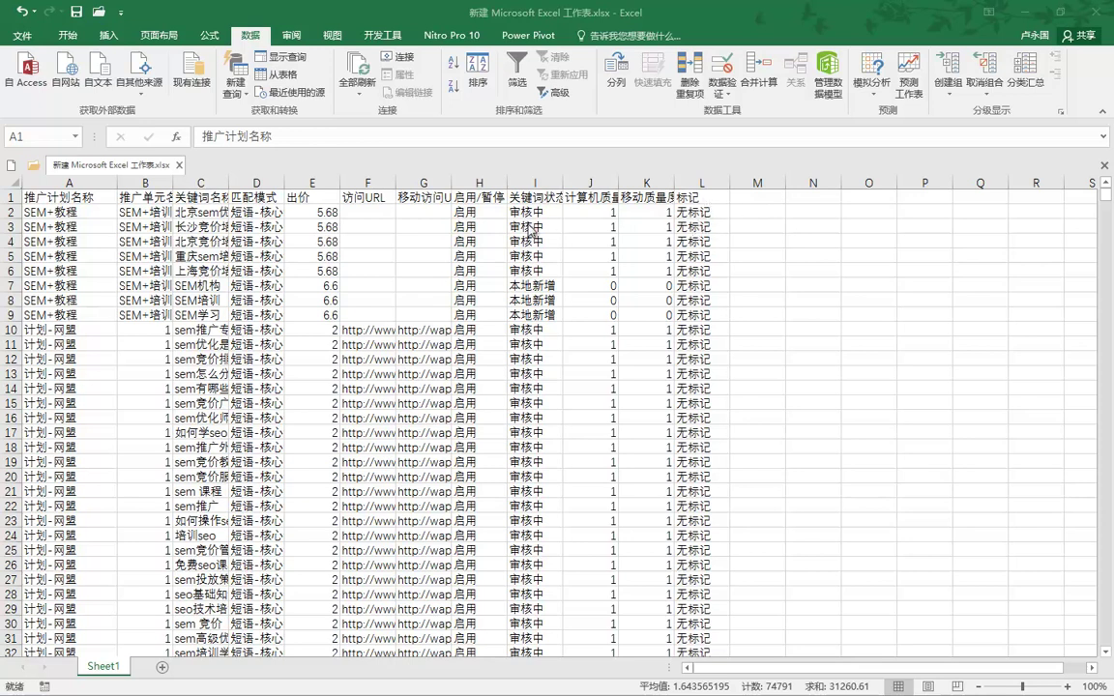
Paste the keyword report into the sheet and delete its header row.
key(ctrl+v)
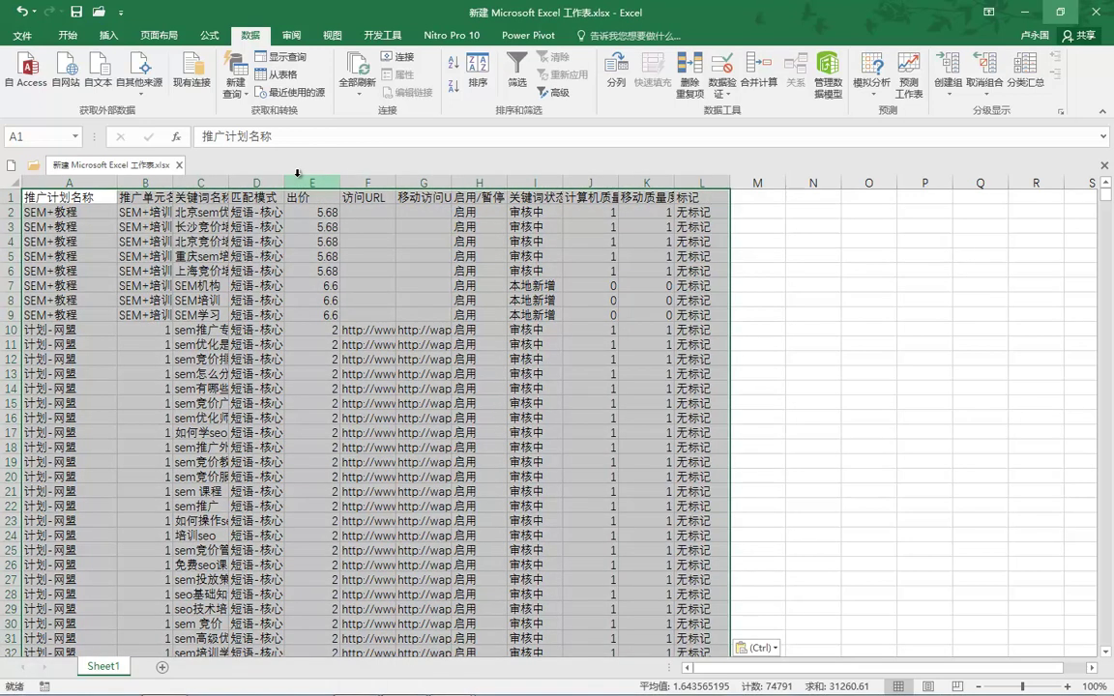
click(298, 176)
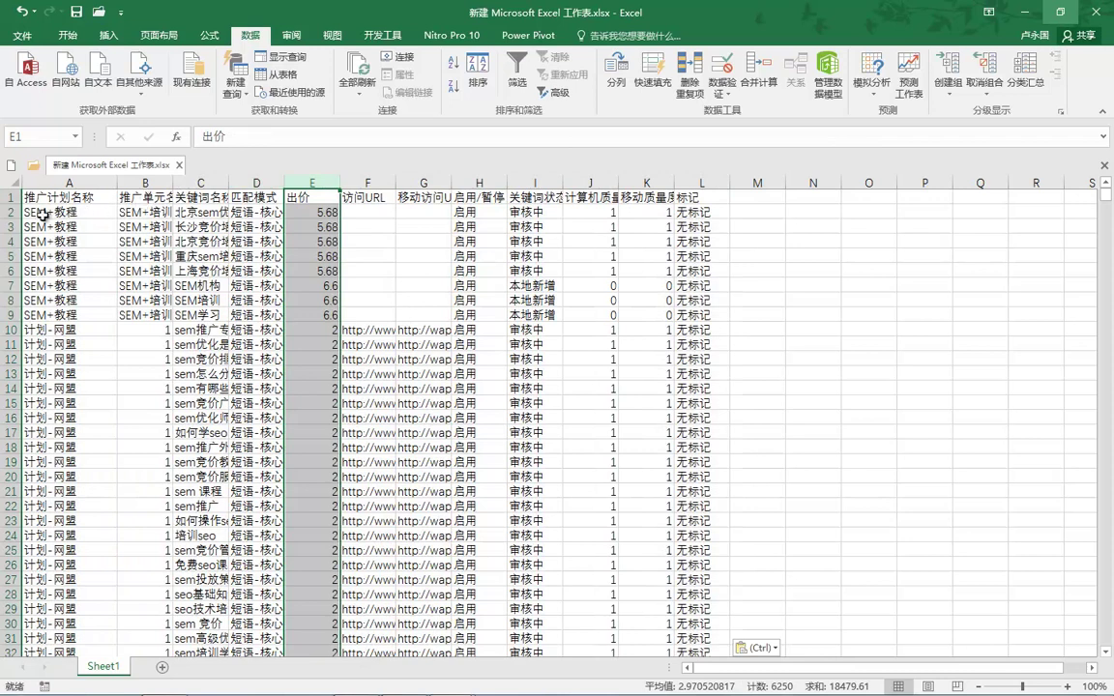
drag(31, 213, 150, 215)
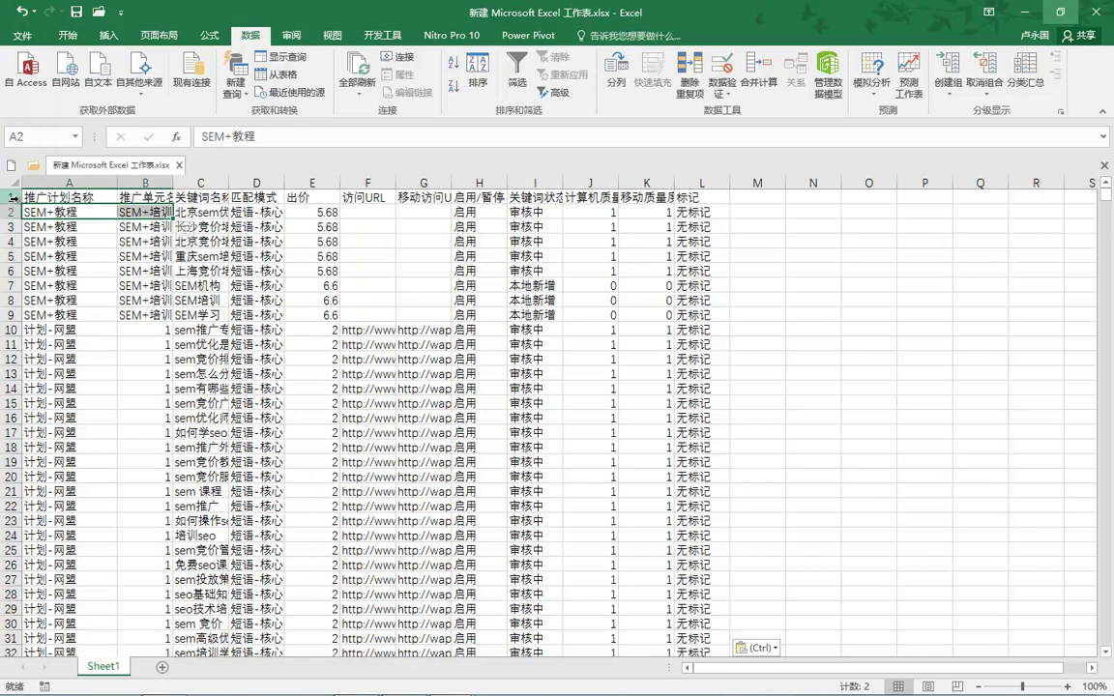
right_click(11, 198)
click(58, 325)
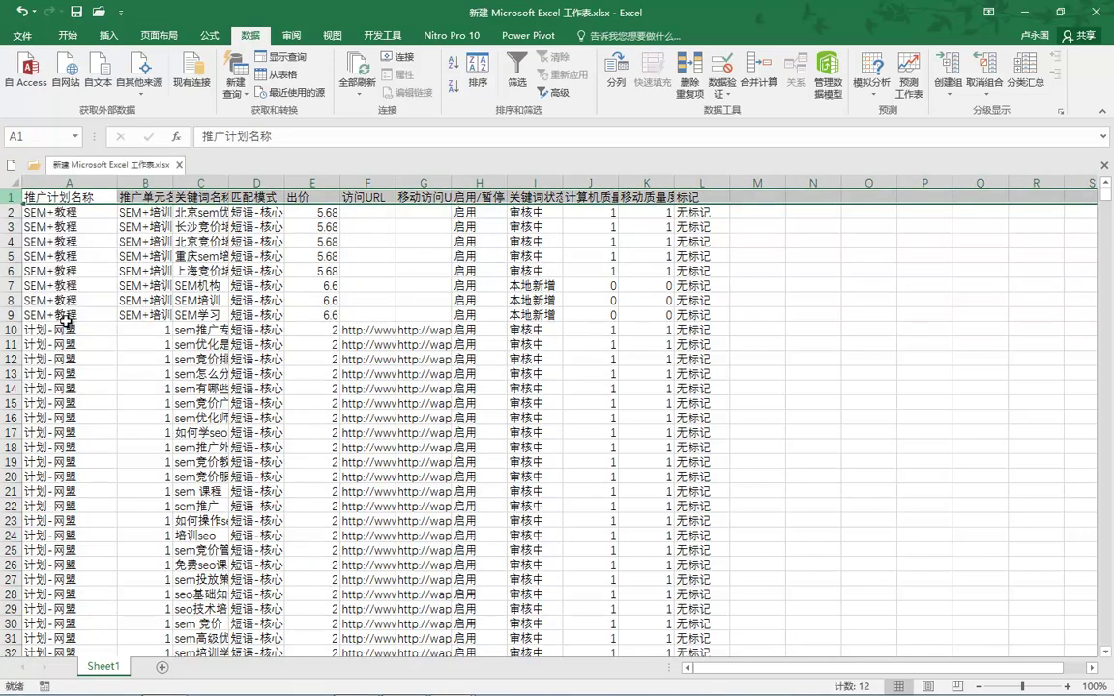
Delete columns C through L, leaving only plan and unit names in A–B.
drag(198, 183, 687, 181)
right_click(687, 181)
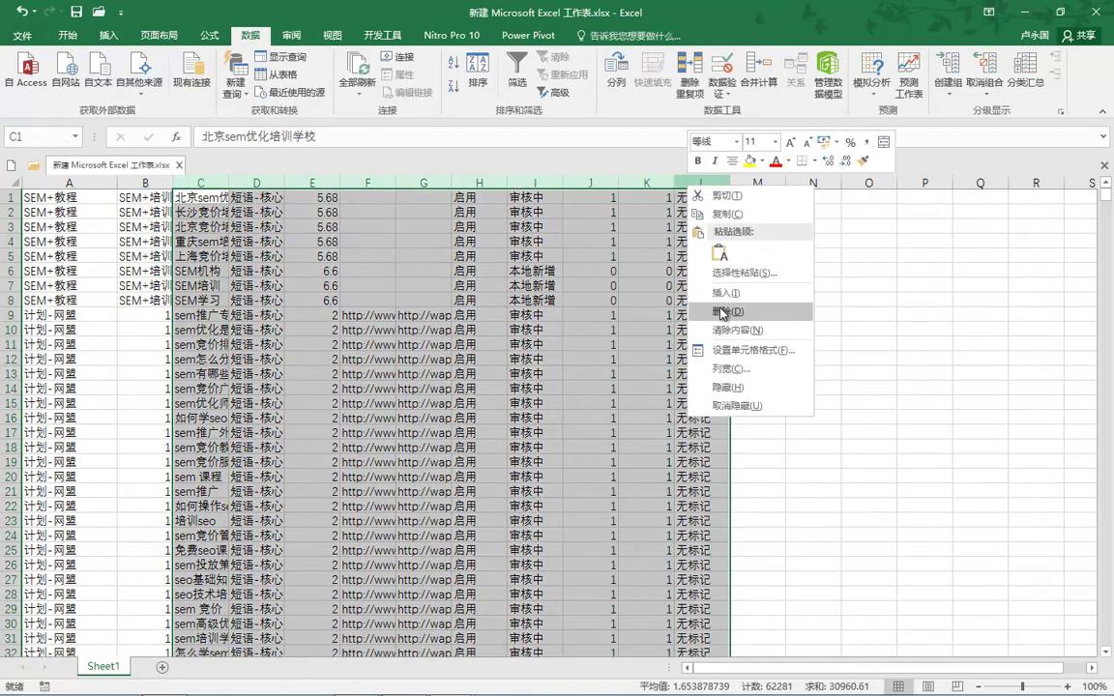
click(722, 311)
click(39, 196)
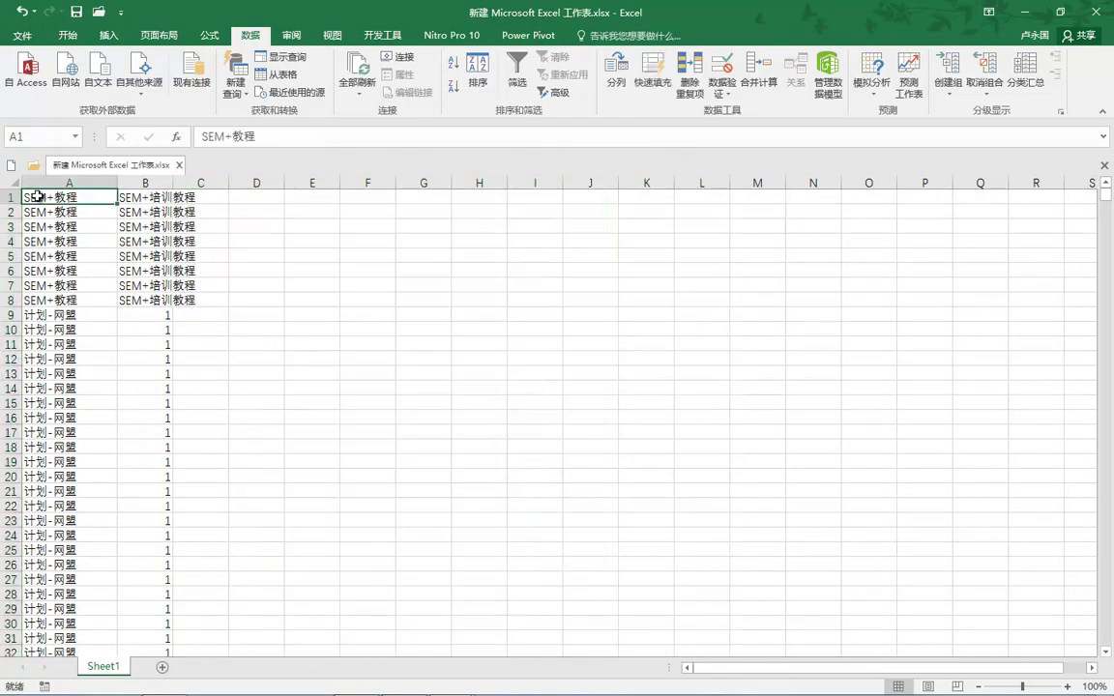
Copy the plan and unit names and paste them into columns A:B of 单元加代码.
key(ctrl+End)
key(ctrl+shift+Home)
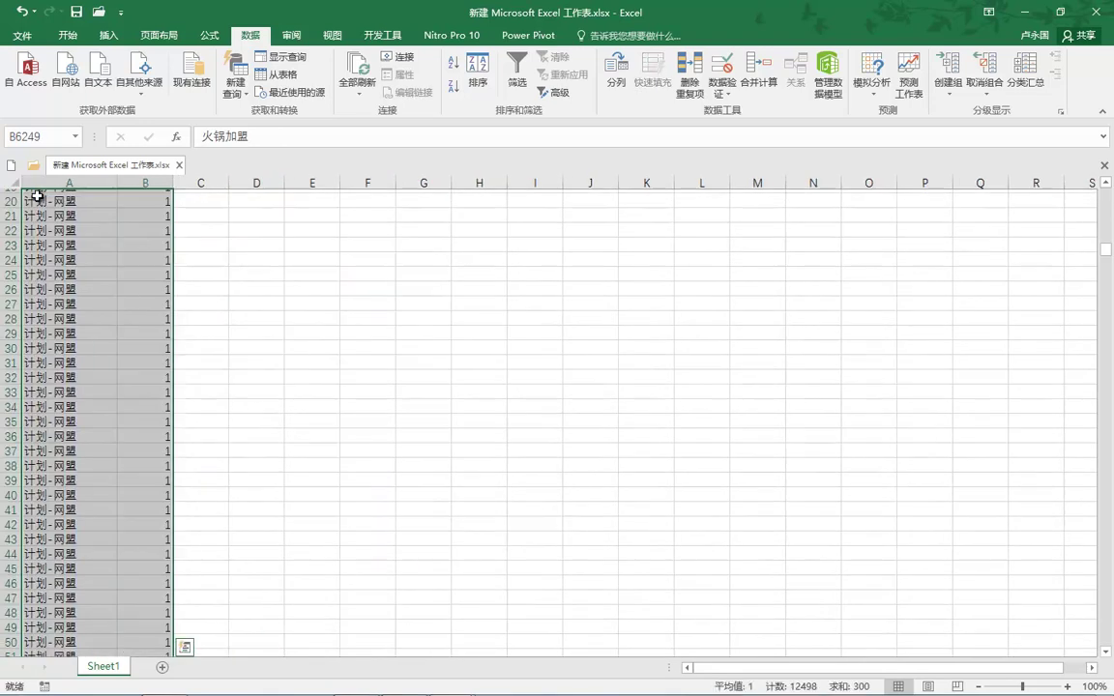
key(ctrl+c)
key(alt+Tab)
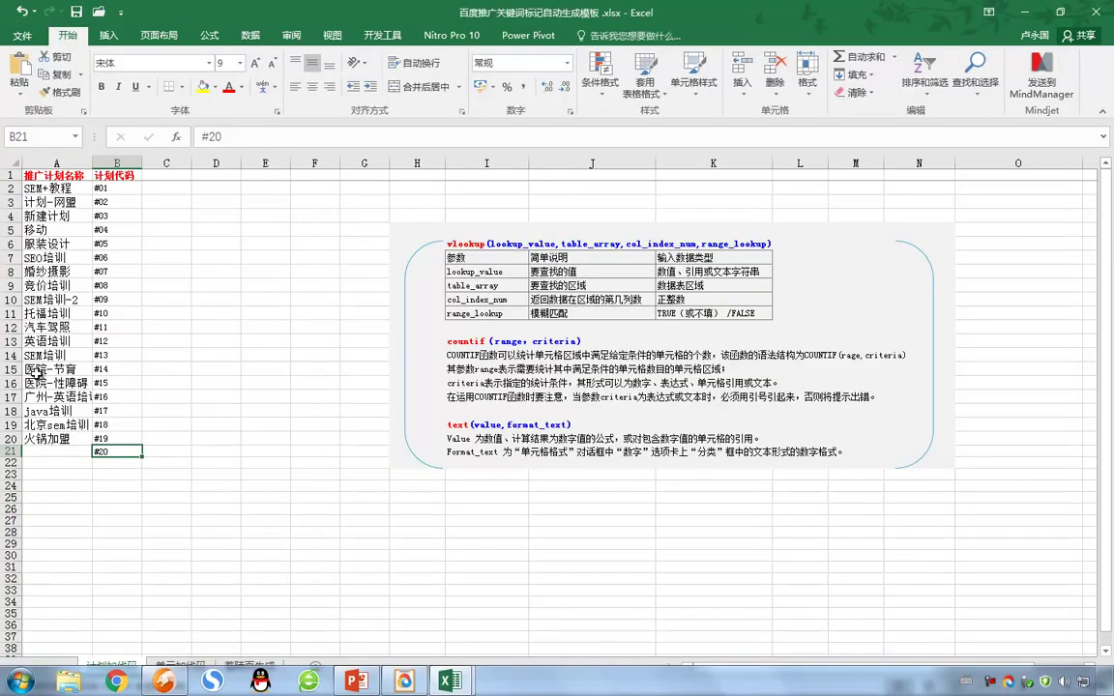
click(190, 667)
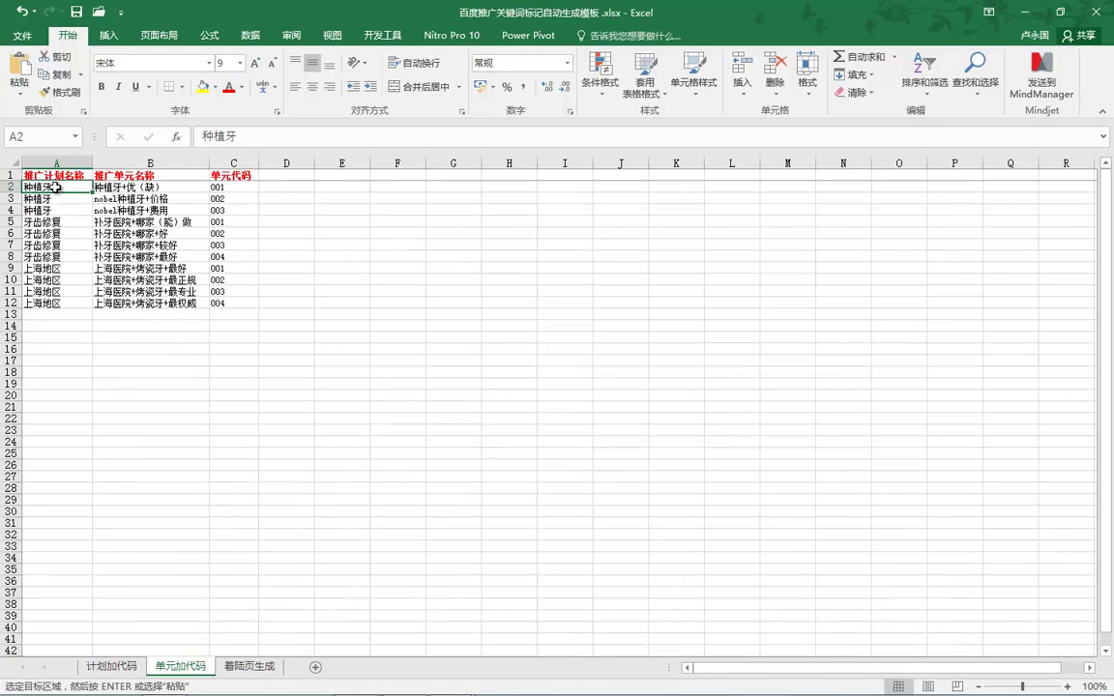
key(ctrl+v)
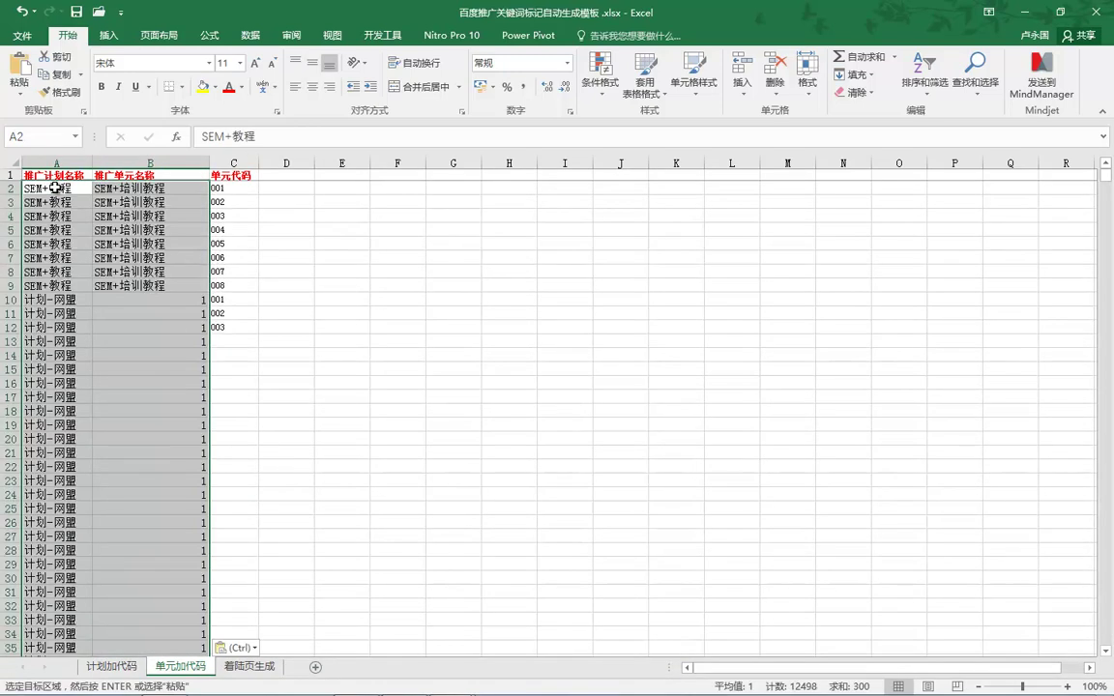
Fill the C2 unit-code formula down to C9 as copied cells, then return to the new workbook.
click(235, 188)
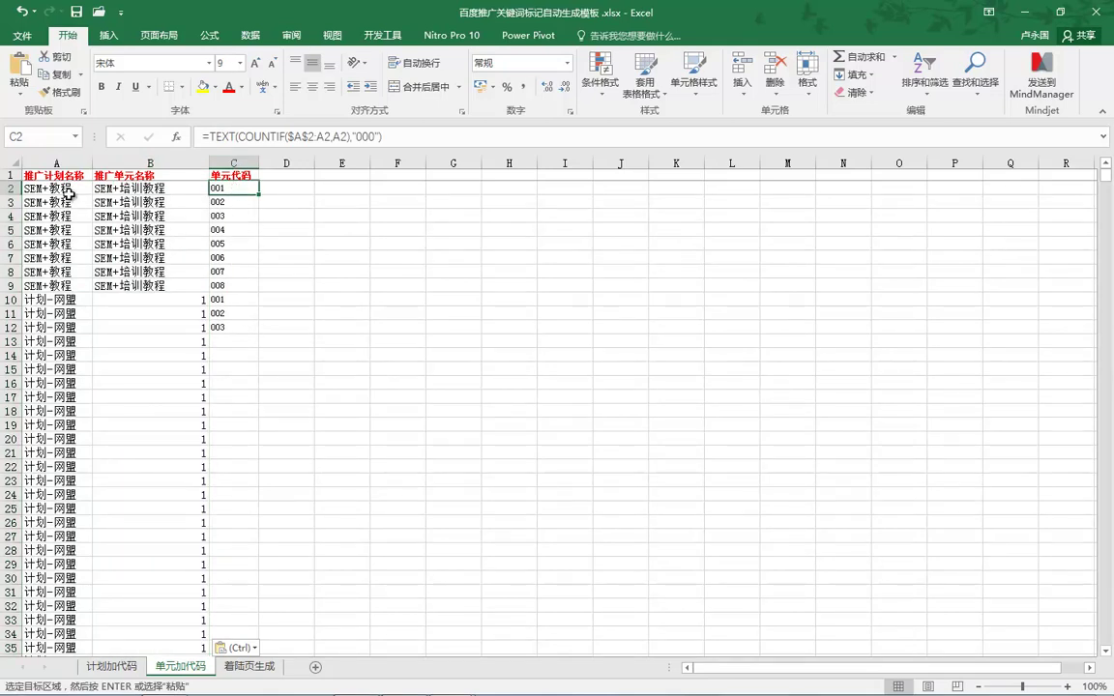
drag(259, 196, 261, 292)
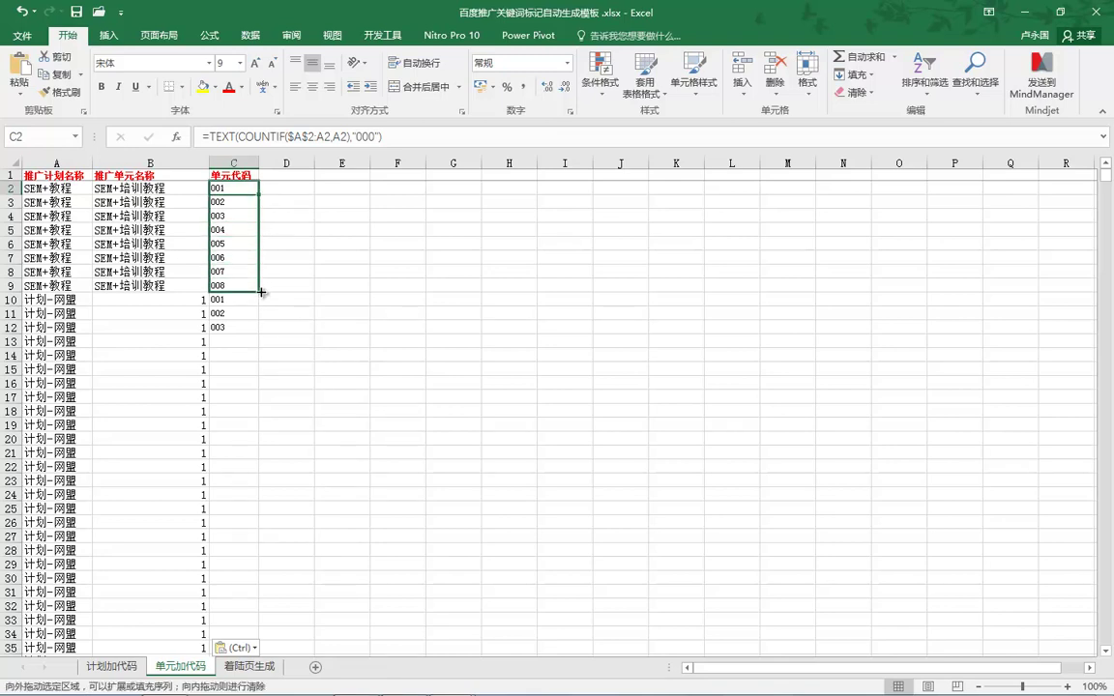
drag(261, 292, 261, 291)
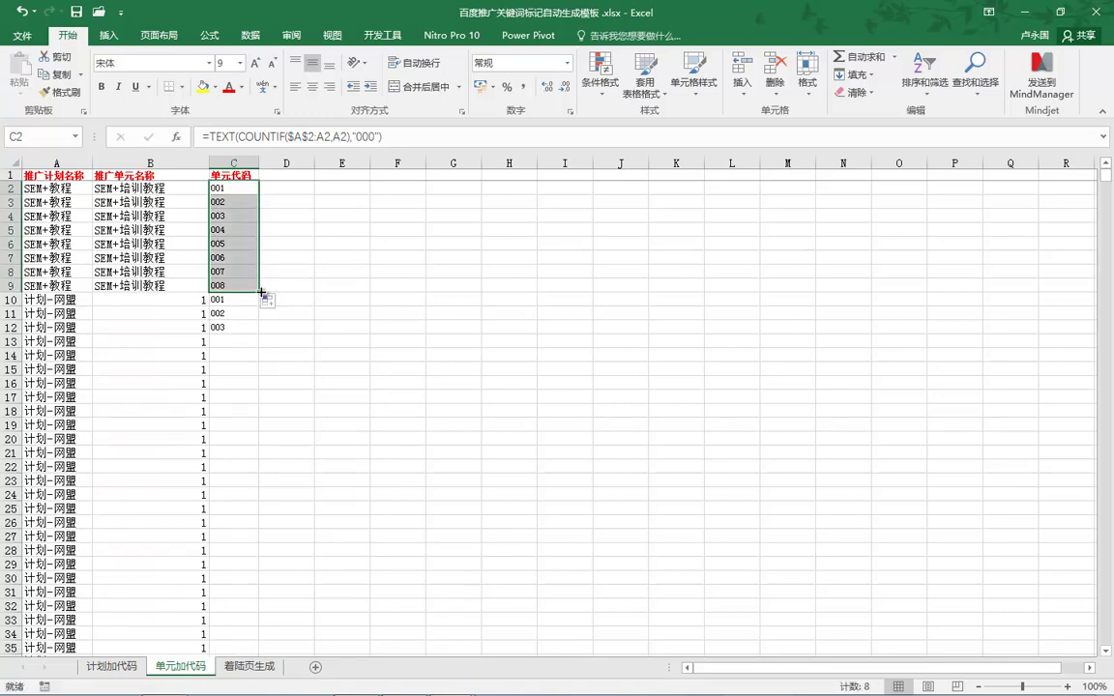
click(270, 301)
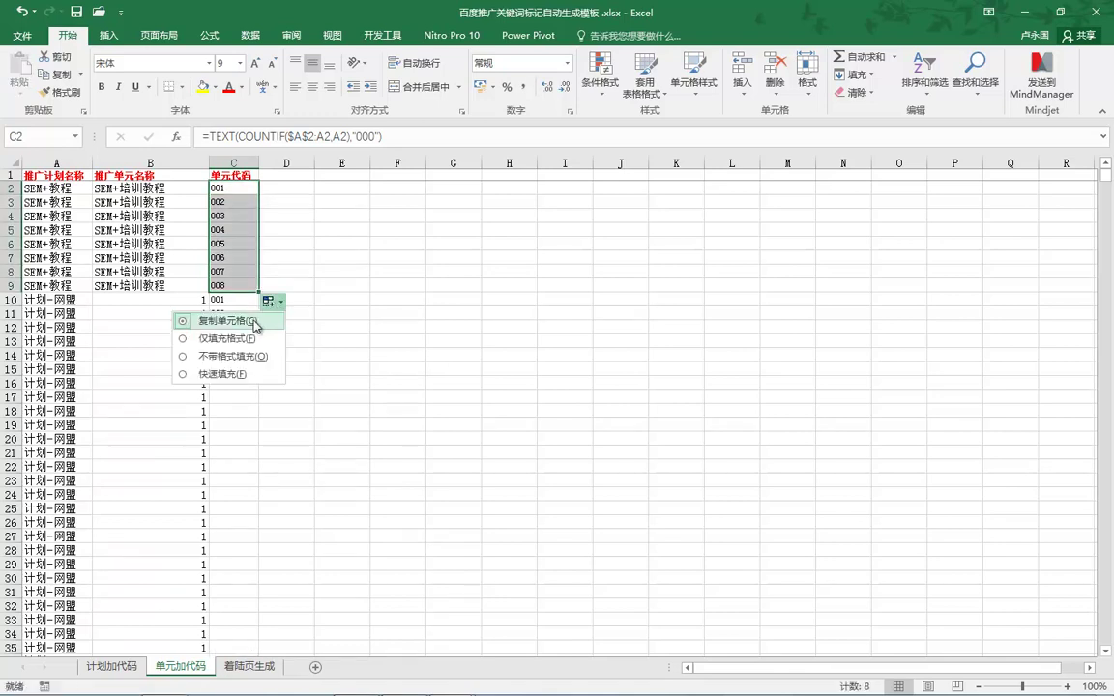
click(237, 322)
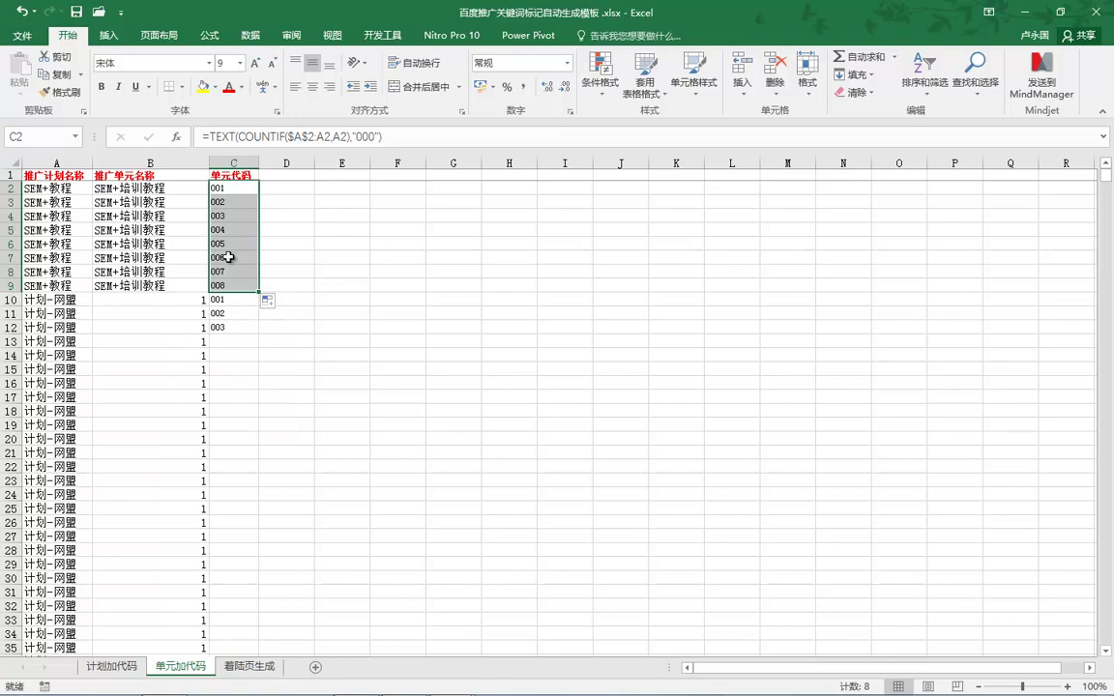
click(234, 188)
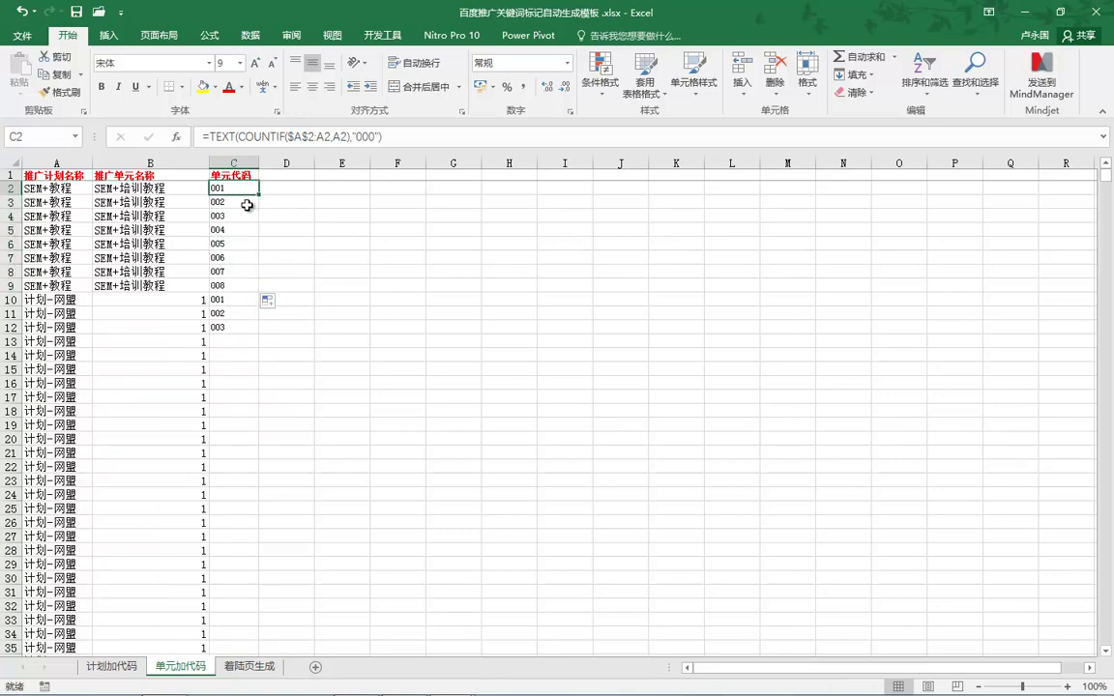
drag(260, 196, 266, 290)
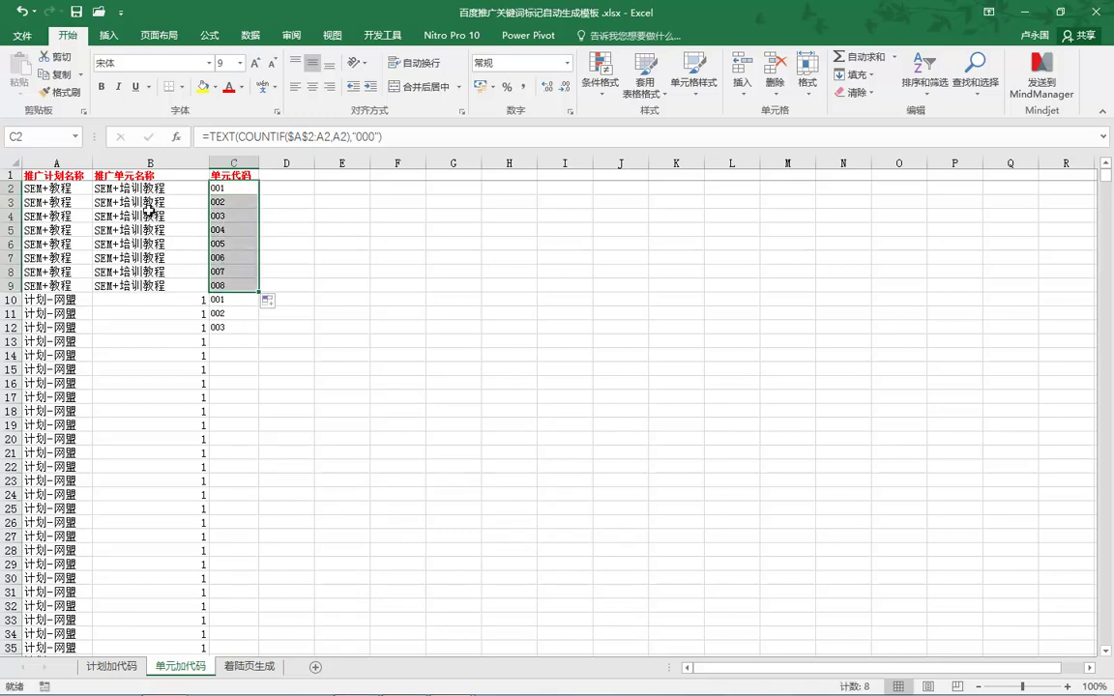
mouse_move(445, 682)
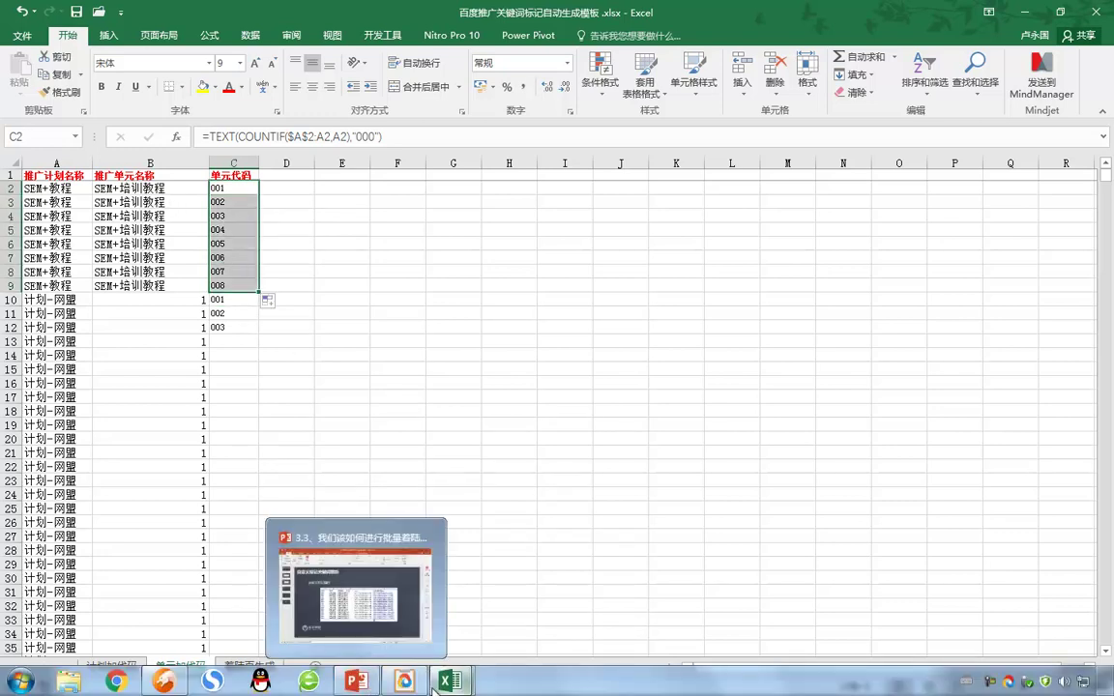
click(535, 585)
click(150, 182)
Remove duplicates using column B only, expanding the selection, leaving 230 unique rows.
right_click(159, 184)
key(Escape)
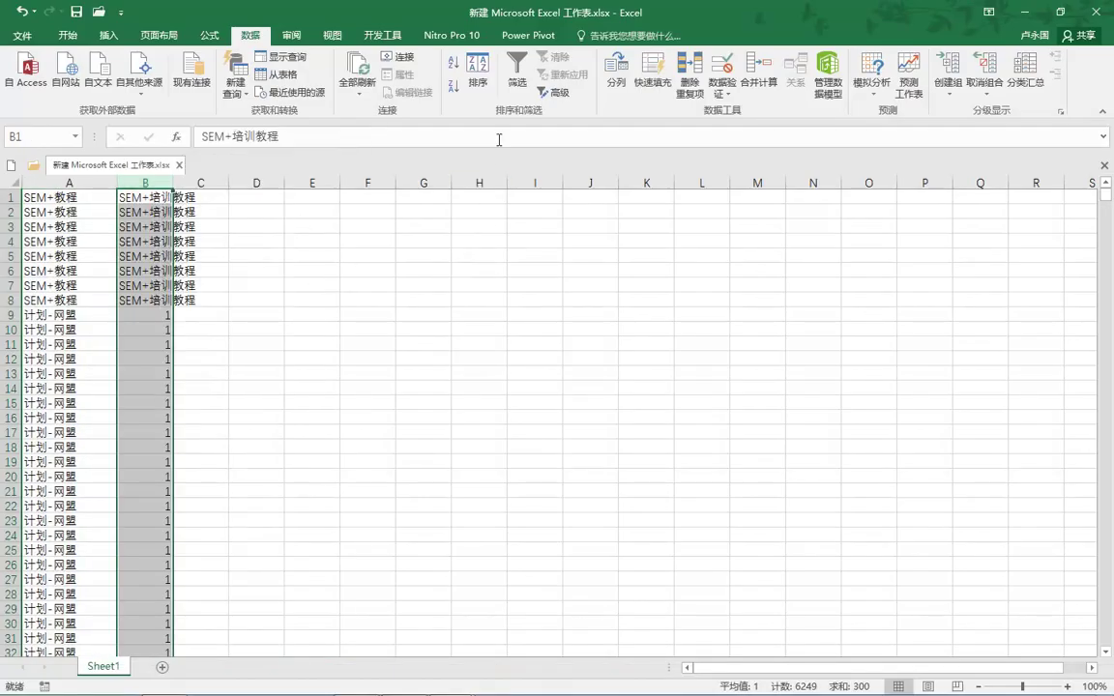
click(689, 76)
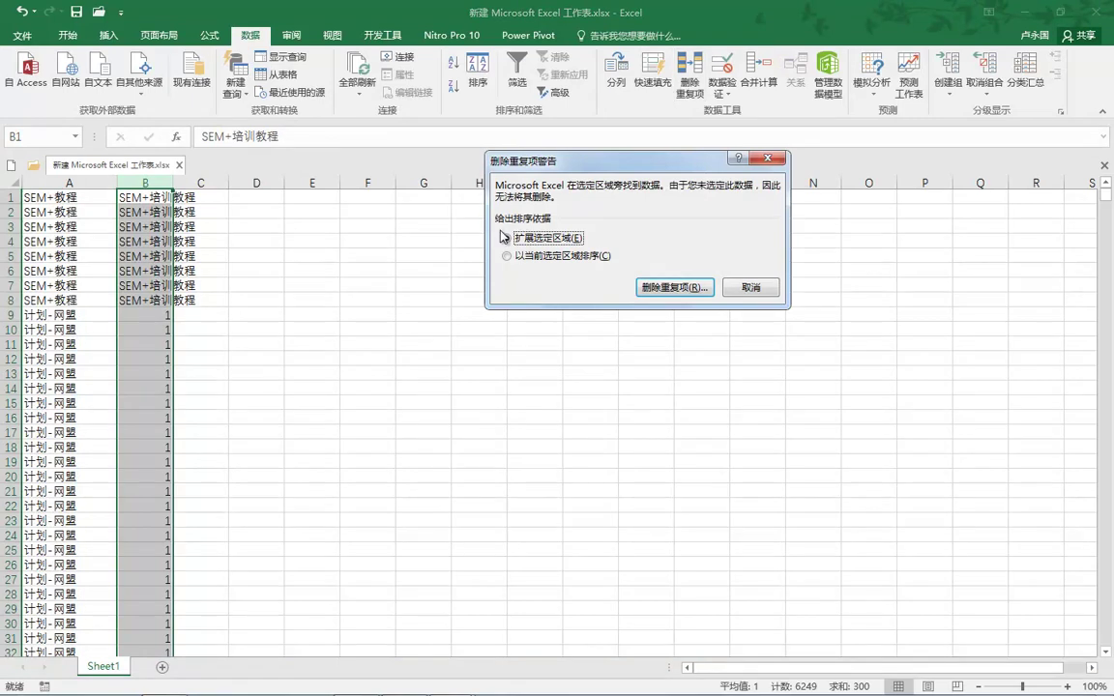
click(673, 287)
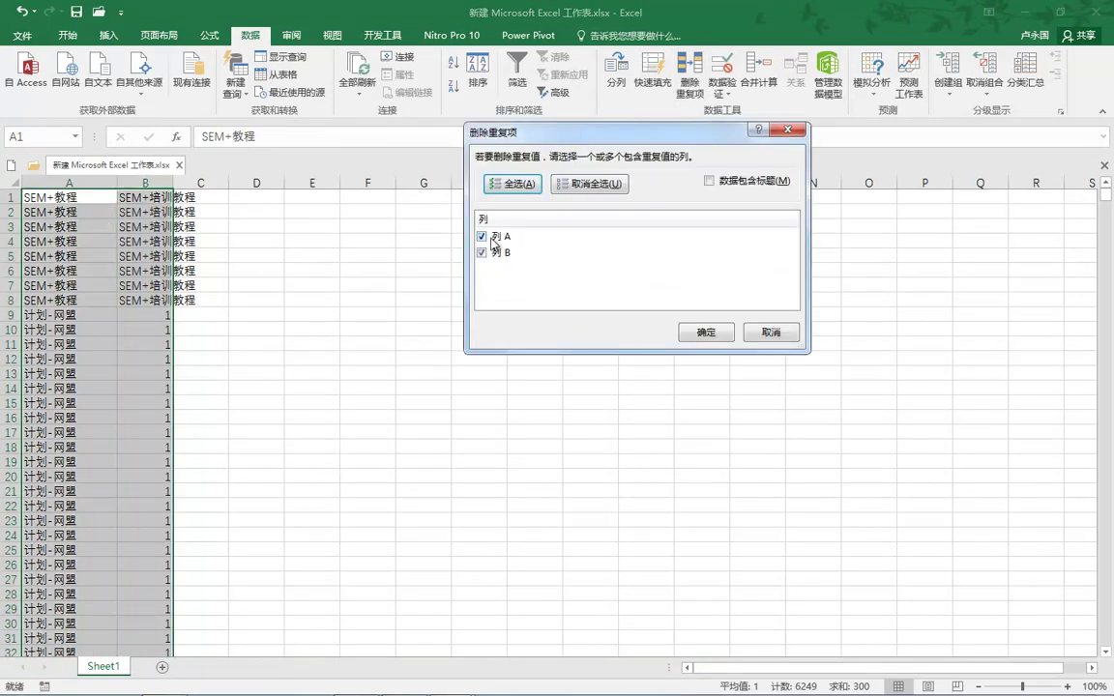
click(483, 237)
click(704, 334)
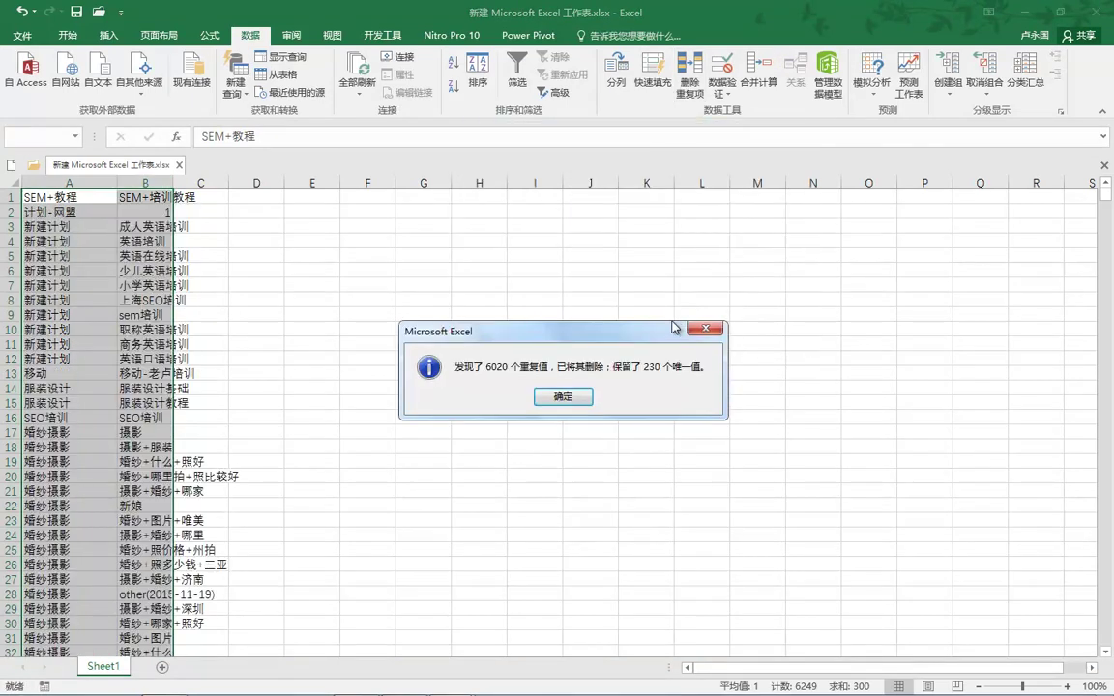
click(564, 398)
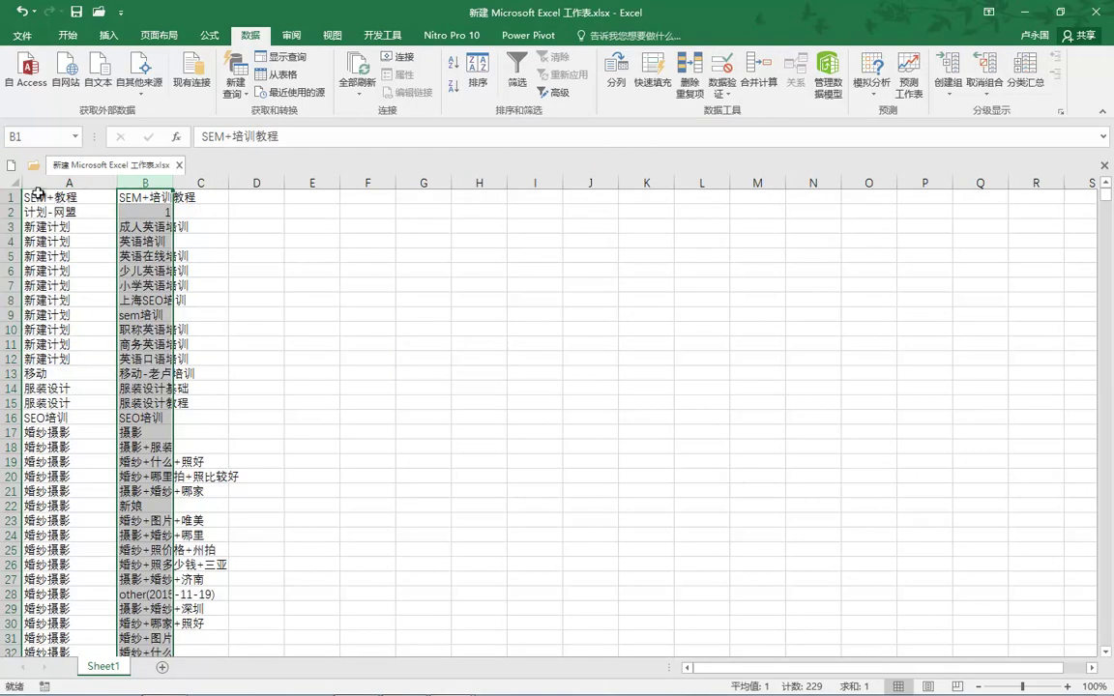
Copy the deduplicated plan and unit names and select A2 on the template's 单元加代码 sheet.
click(37, 193)
key(Right)
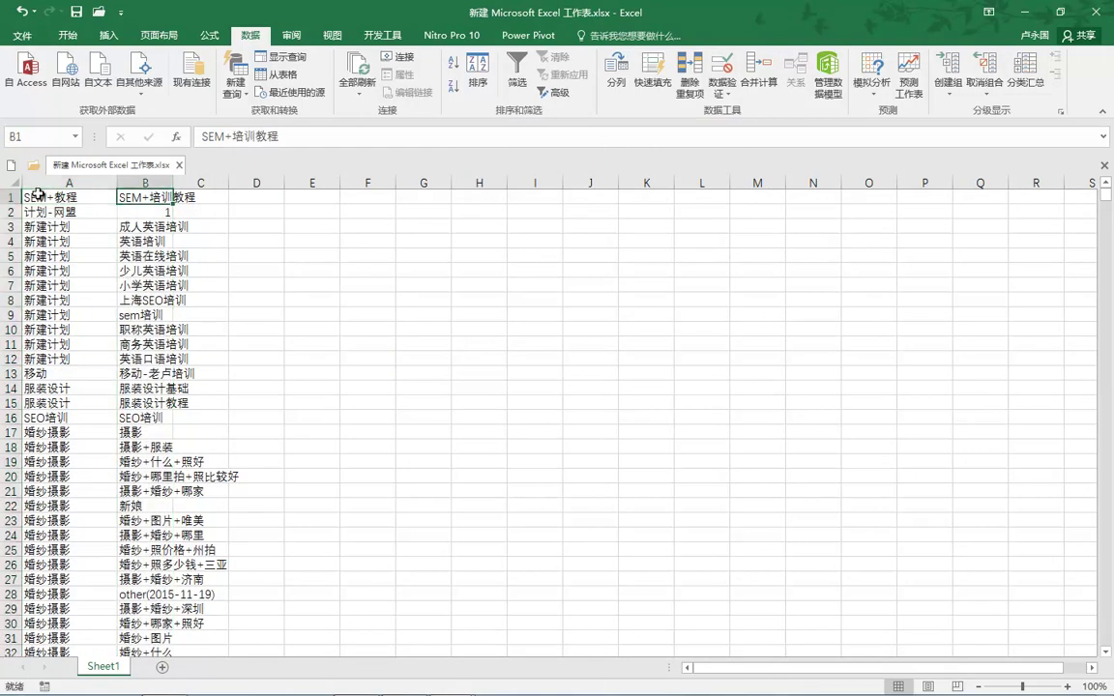
key(ctrl+Down)
key(ctrl+shift+Home)
key(ctrl+c)
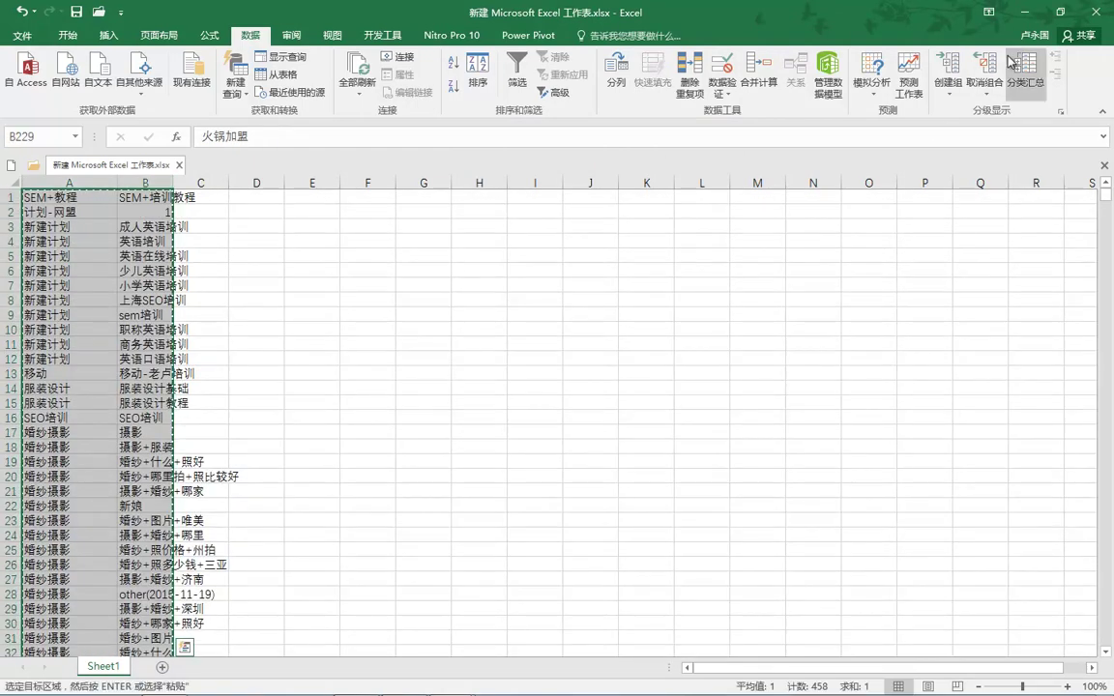
click(1024, 11)
click(48, 191)
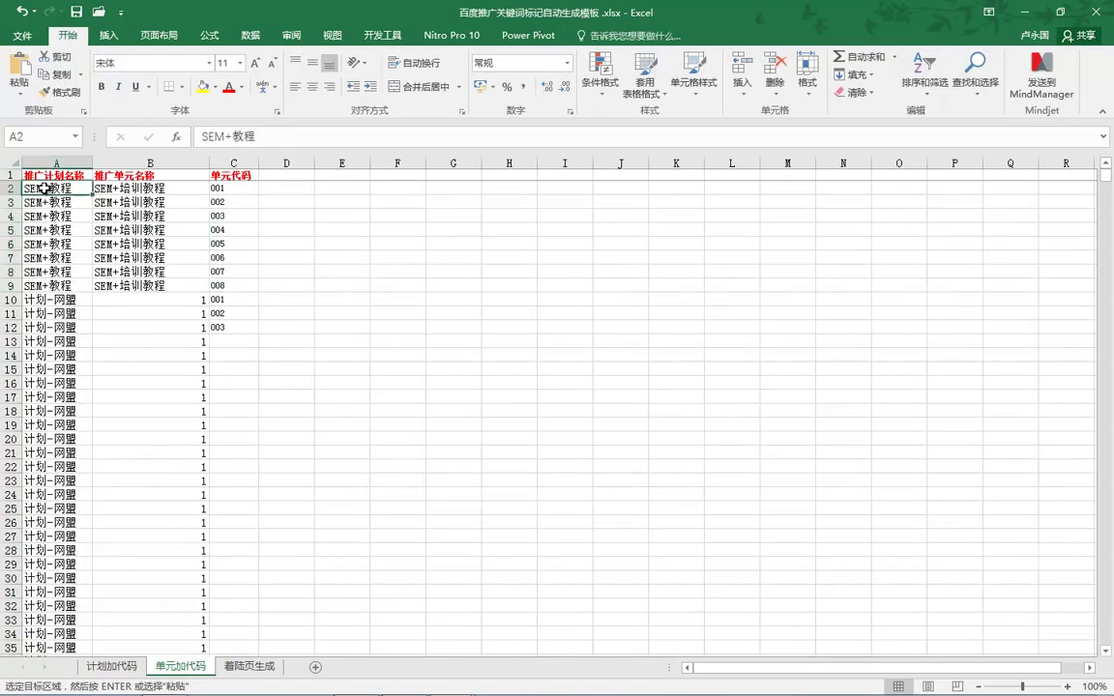
Paste the 230 deduplicated names at A2, check the C2 and C3 unit codes, and open 着陆页生成.
key(ctrl+v)
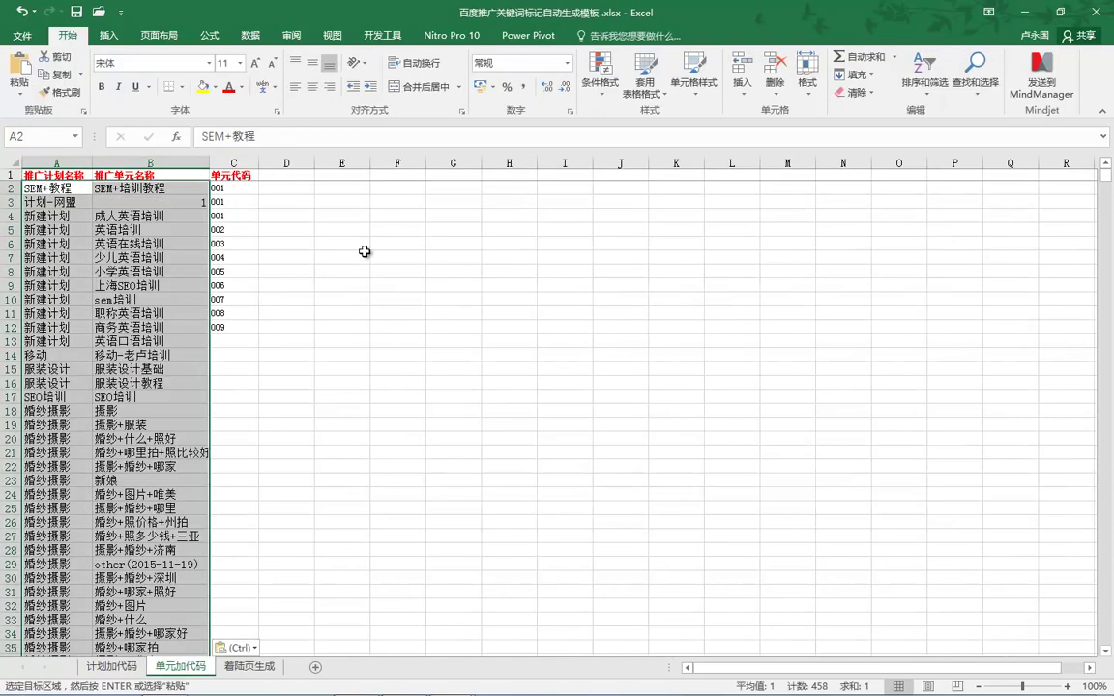
click(247, 186)
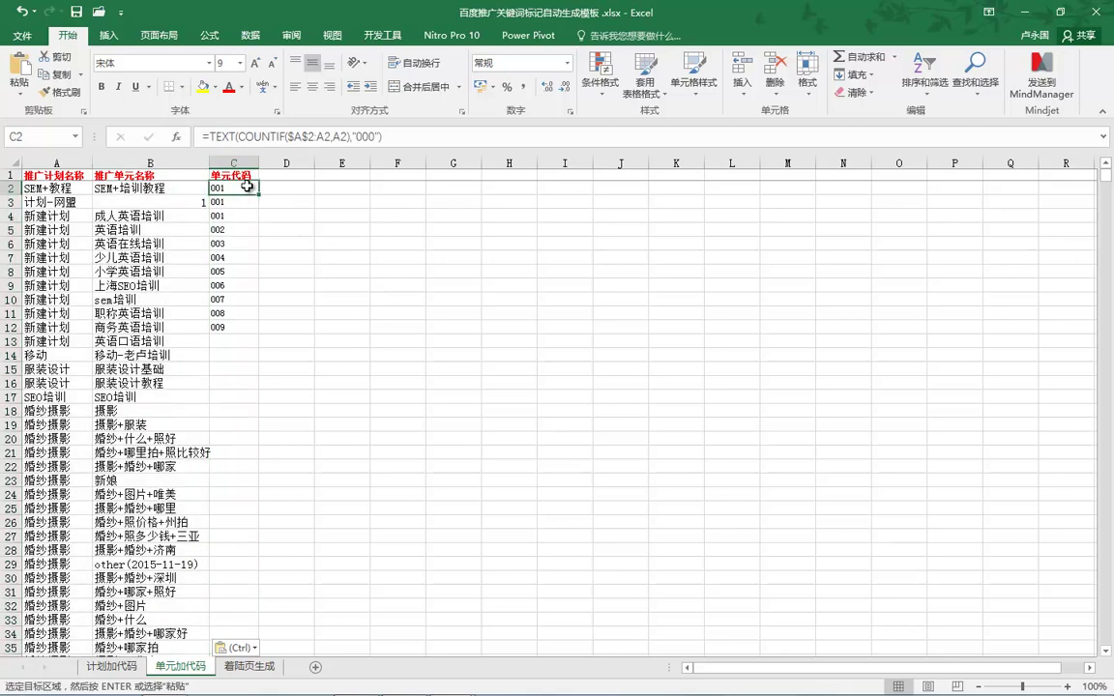
click(241, 203)
scroll(267, 276, down, 7)
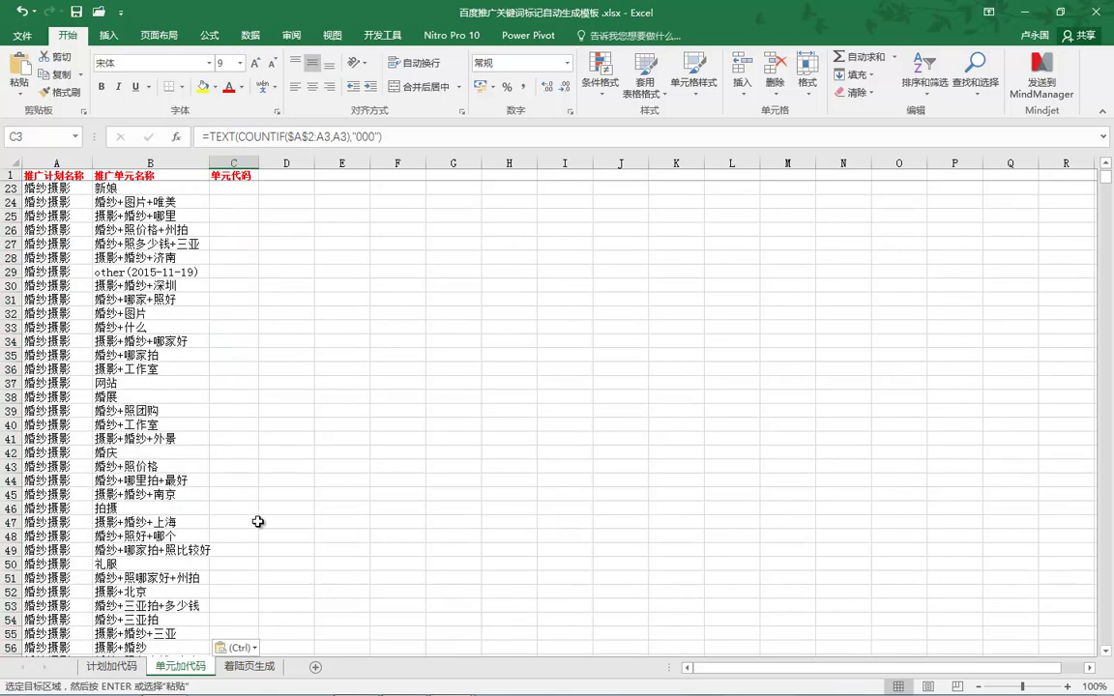
click(251, 668)
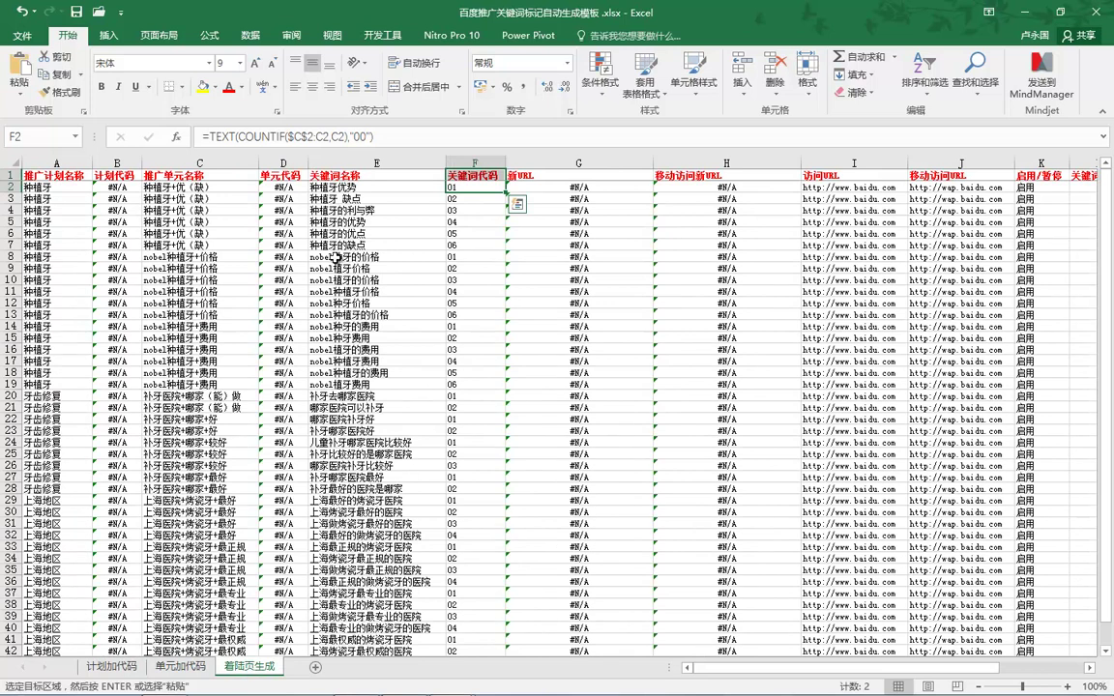
Review plan names A2:A16, the plan-code VLOOKUP in B2, and the column I visit URLs.
click(73, 186)
drag(73, 198, 77, 558)
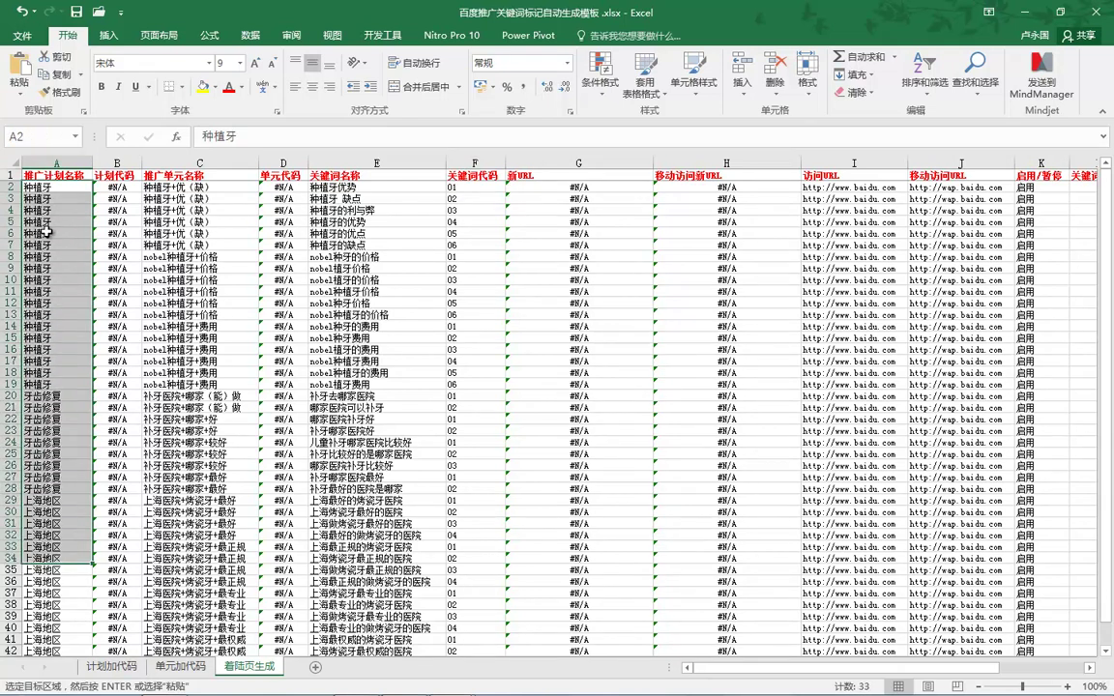
click(129, 187)
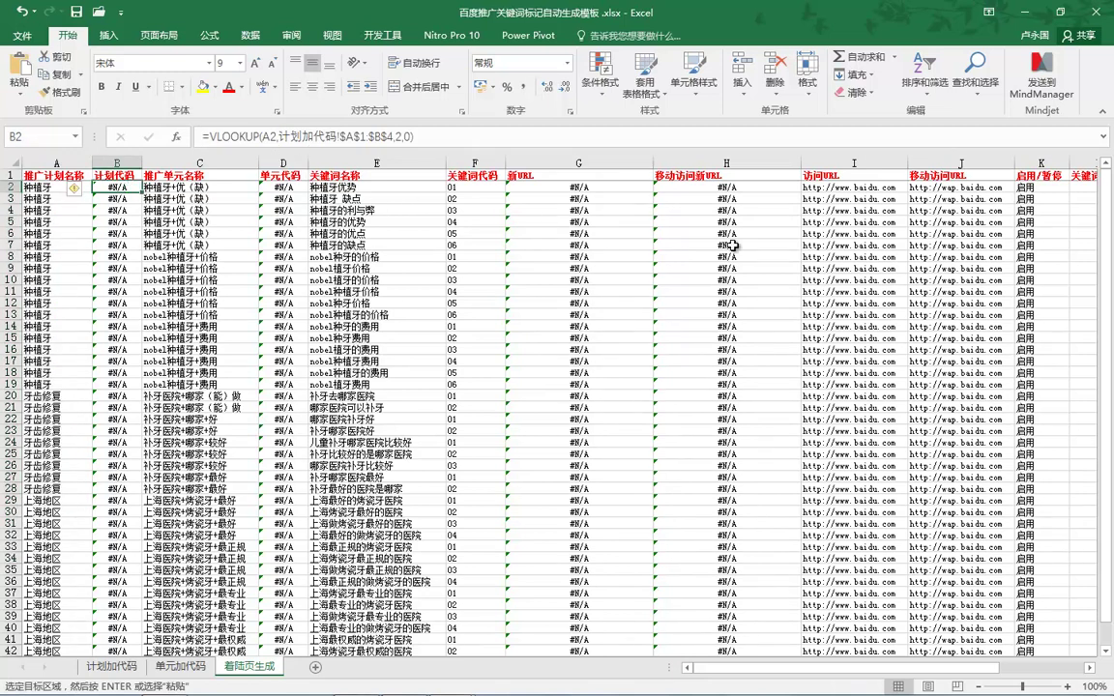
drag(842, 185, 867, 461)
drag(870, 574, 869, 581)
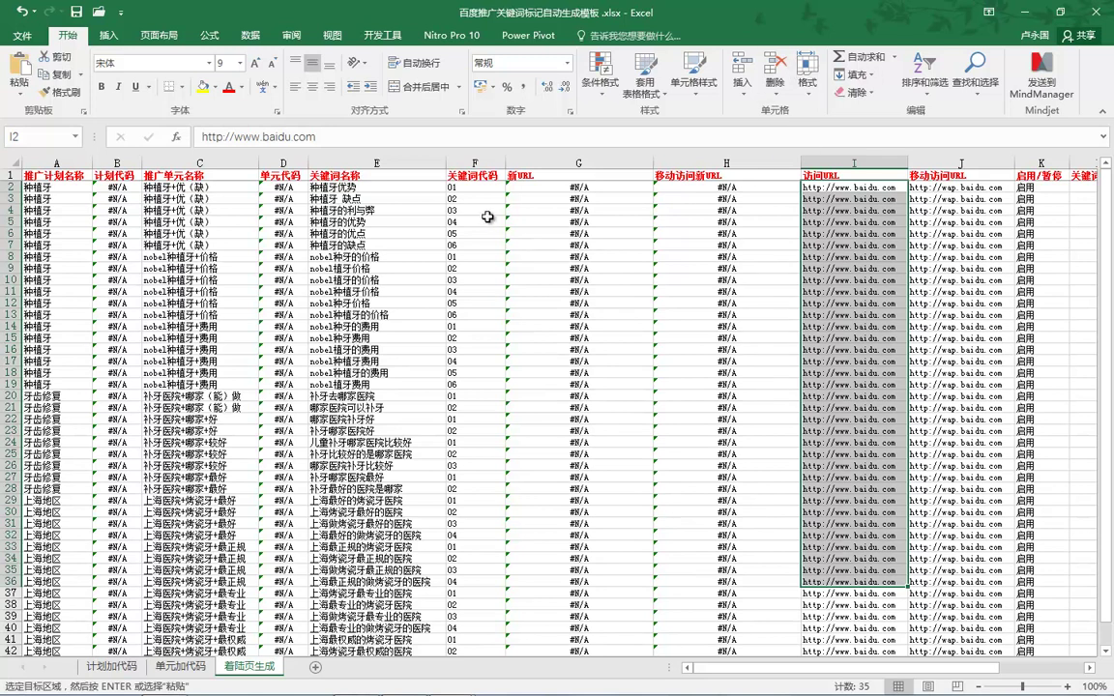
Inspect the unit-code VLOOKUP formula in D2, then go to the 单元加代码 sheet.
click(287, 187)
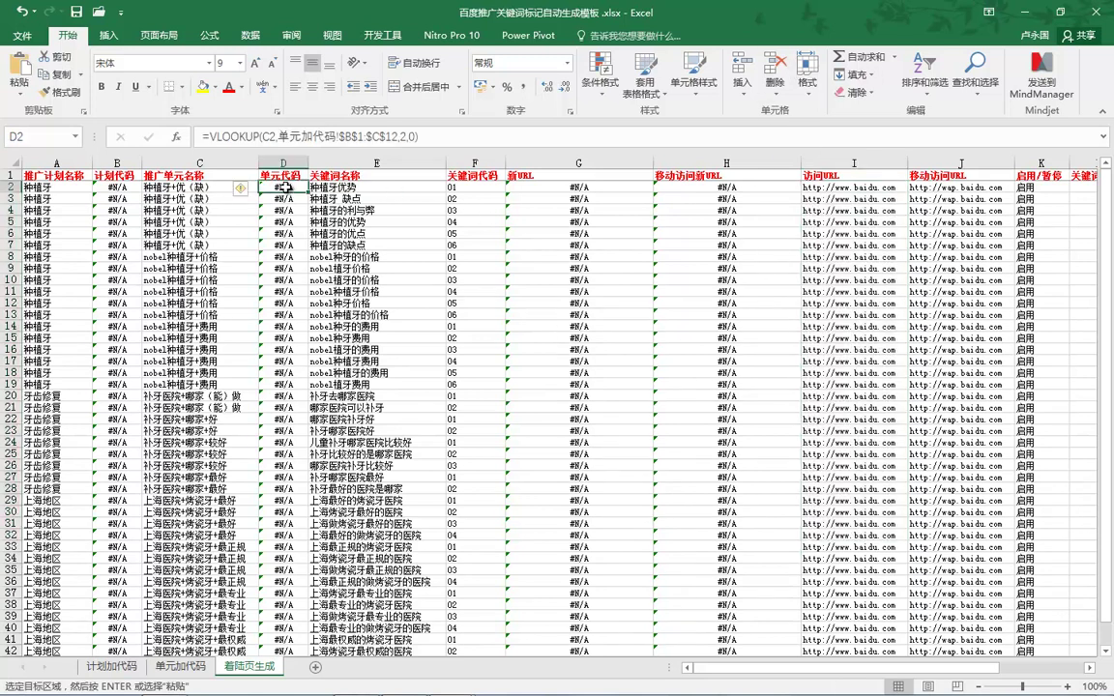
click(224, 185)
click(276, 186)
click(172, 668)
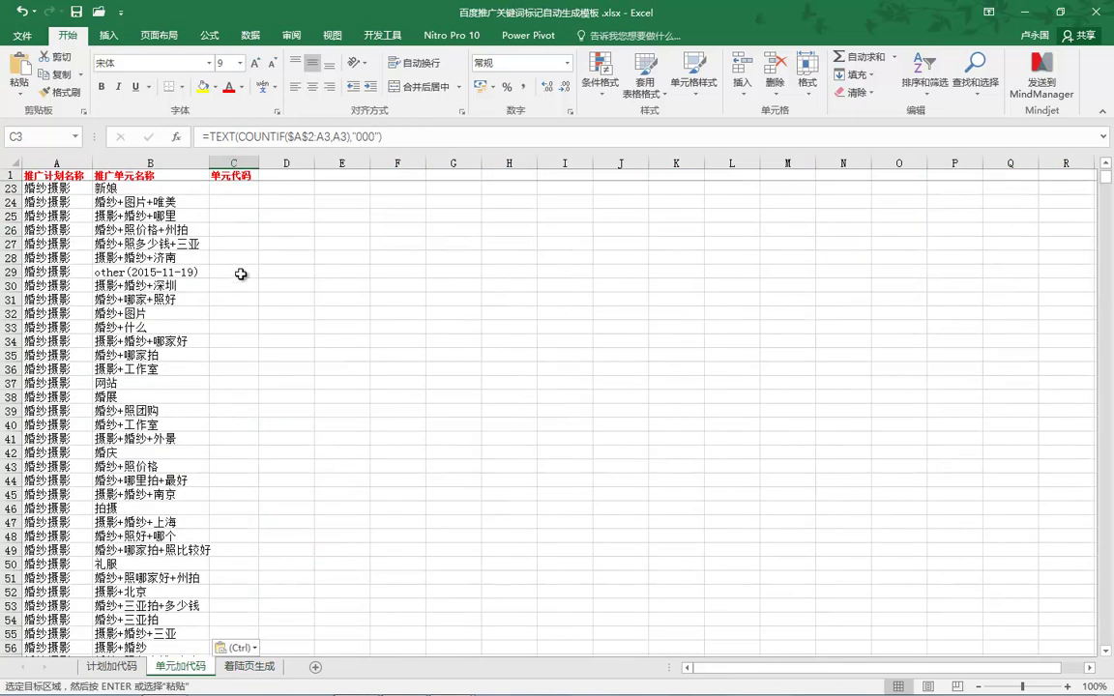
Check the empty unit-code cell C23 and the TEXT(COUNTIF) formula in C2.
click(233, 188)
scroll(231, 188, up, 7)
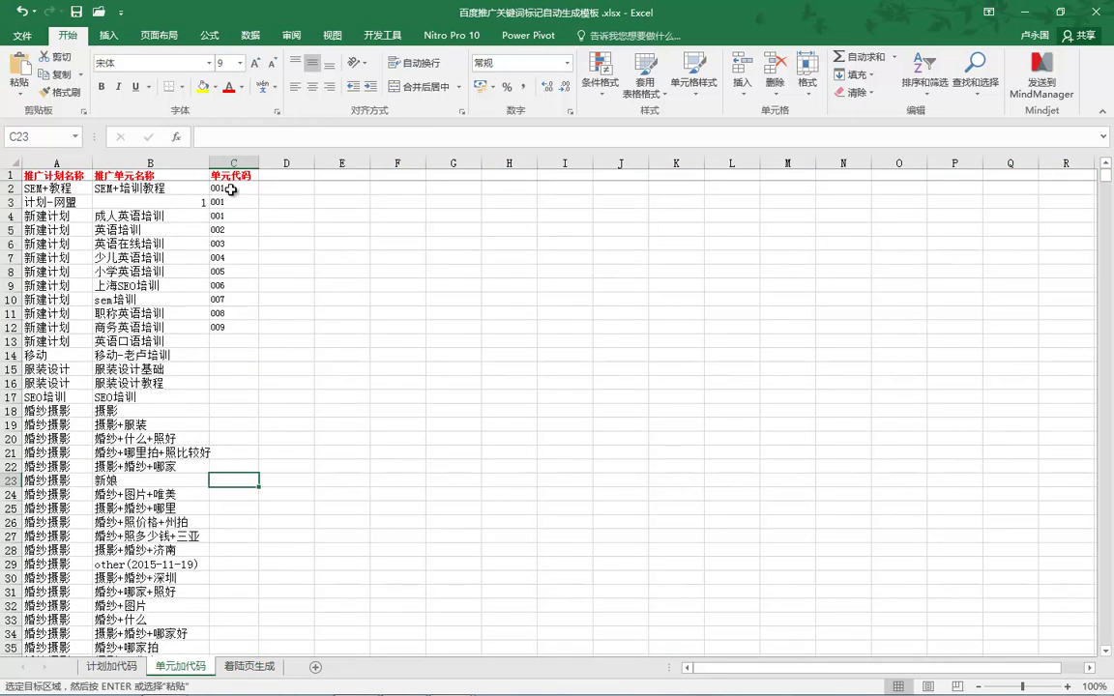
click(233, 190)
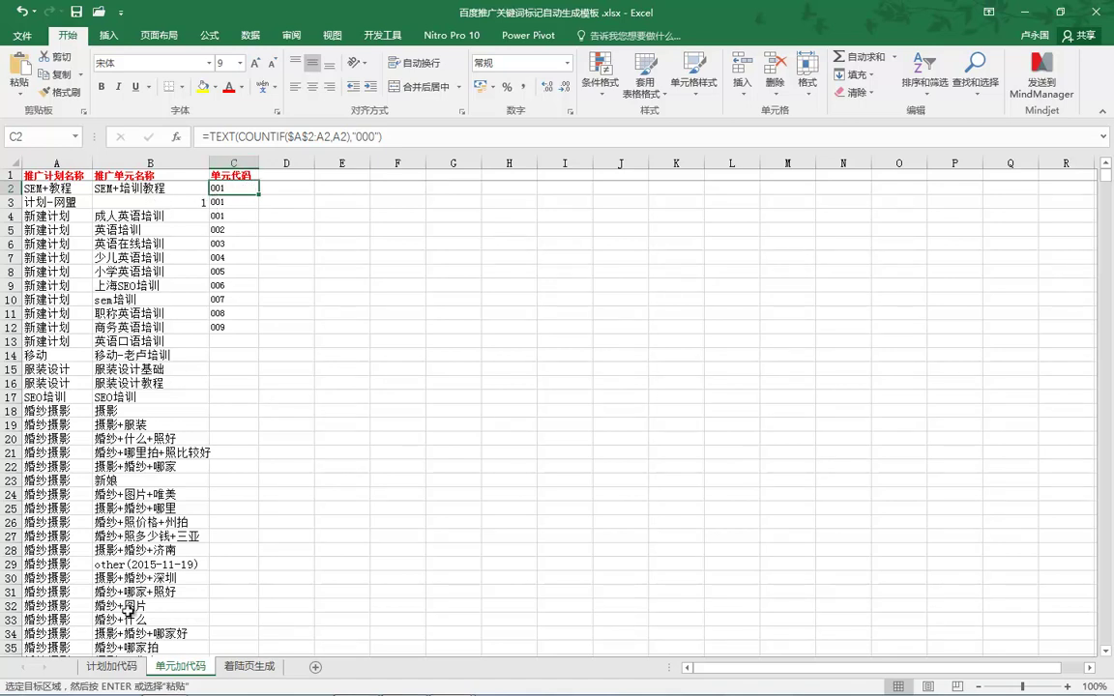
Copy the visit and mobile URLs in I2:J22 of 着陆页生成 and switch to the new workbook.
click(250, 667)
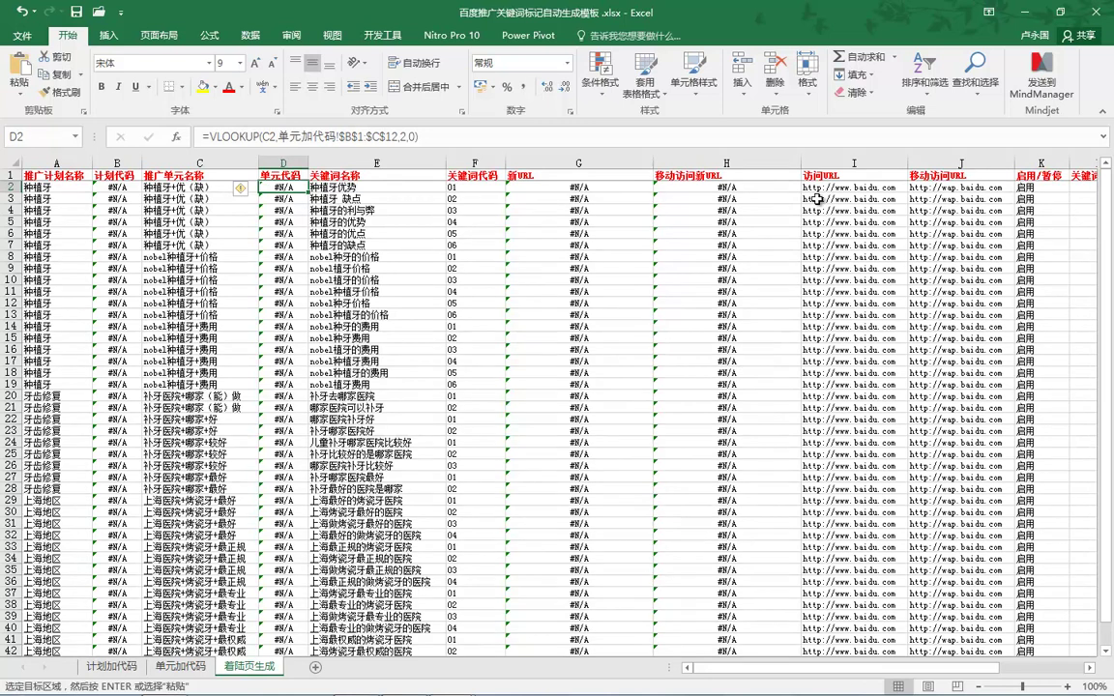
drag(810, 187, 983, 418)
key(ctrl+v)
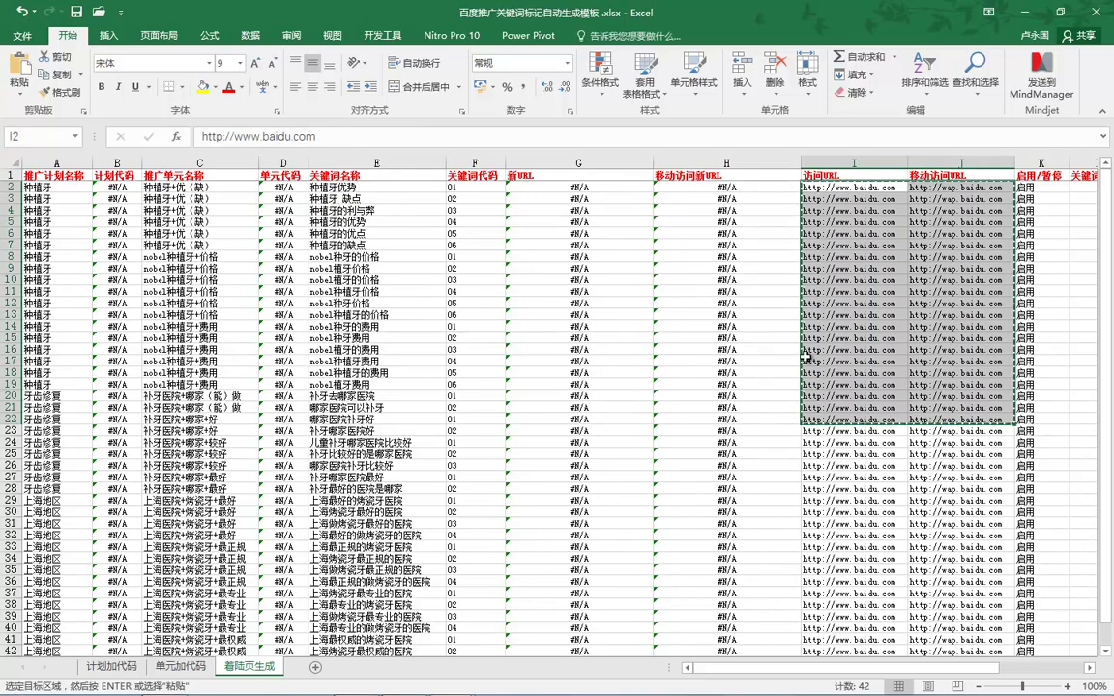
mouse_move(455, 682)
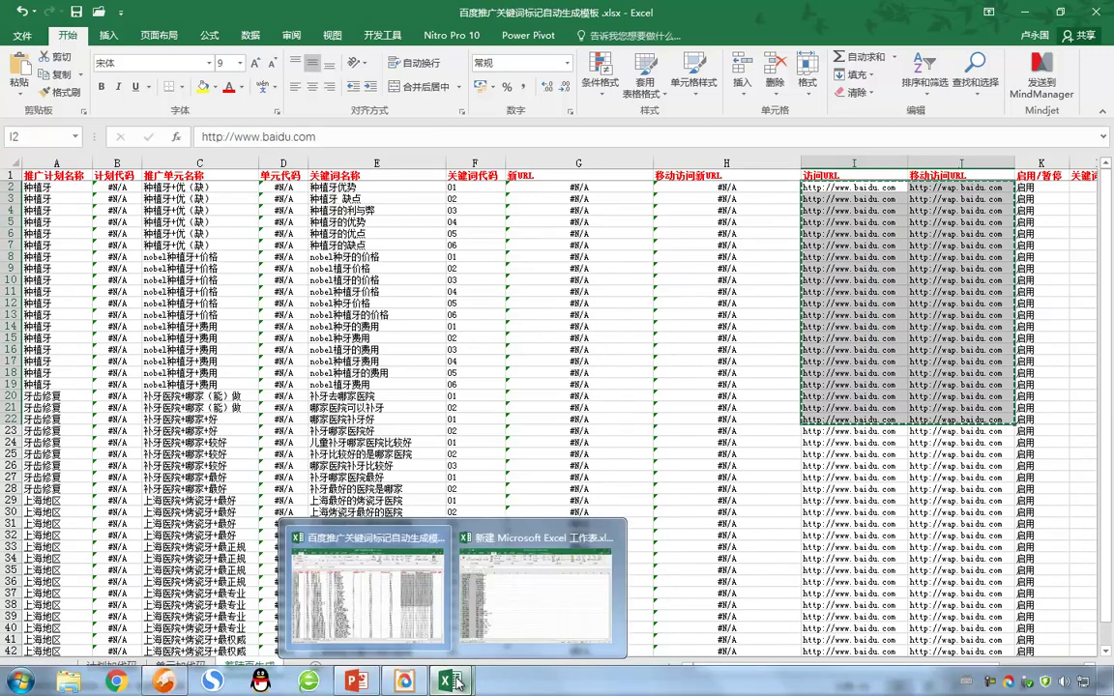
click(476, 554)
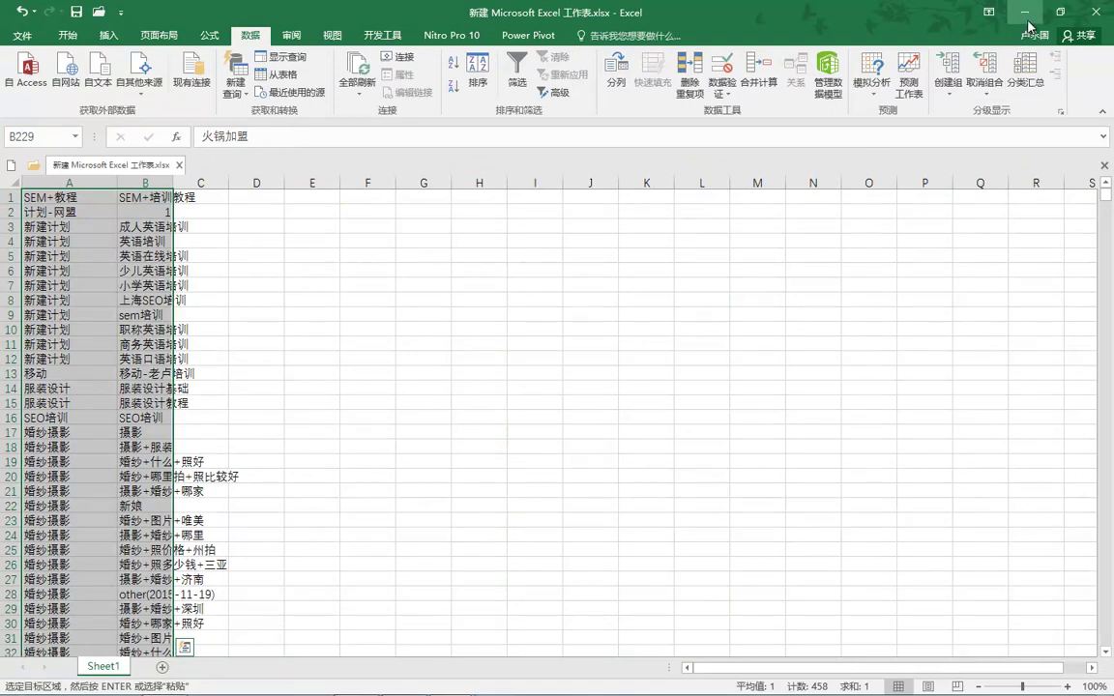
Minimize Excel, bring up the Baidu client, and open its 批量添加/更新 keyword dialog.
click(1040, 10)
click(1040, 10)
mouse_move(385, 683)
click(414, 579)
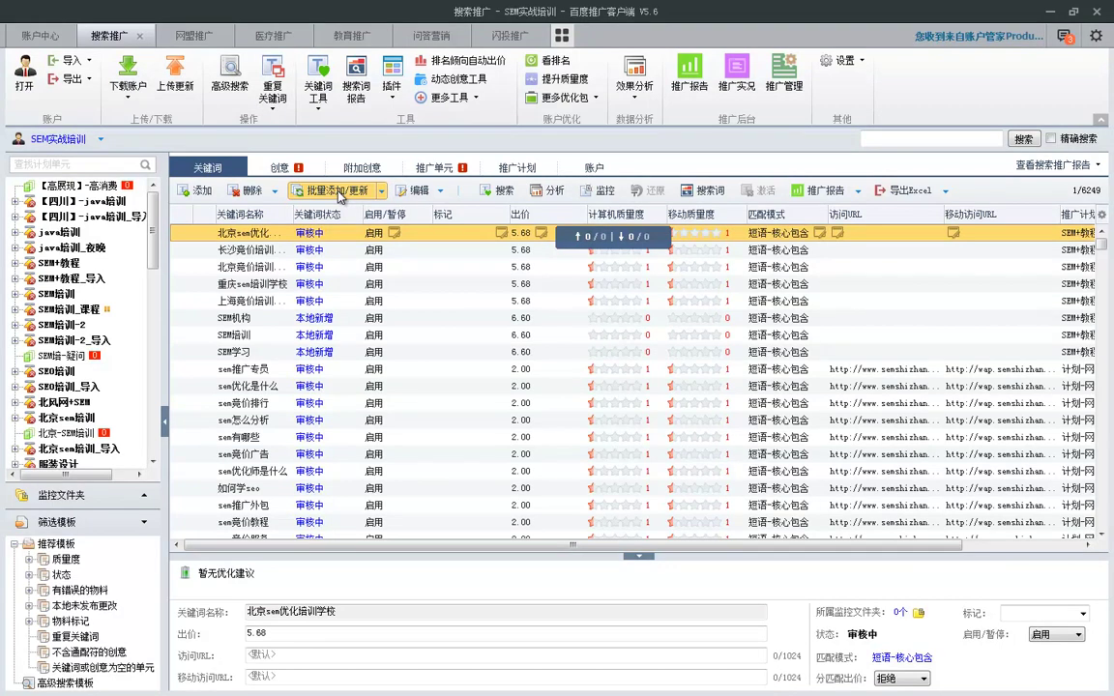
click(336, 191)
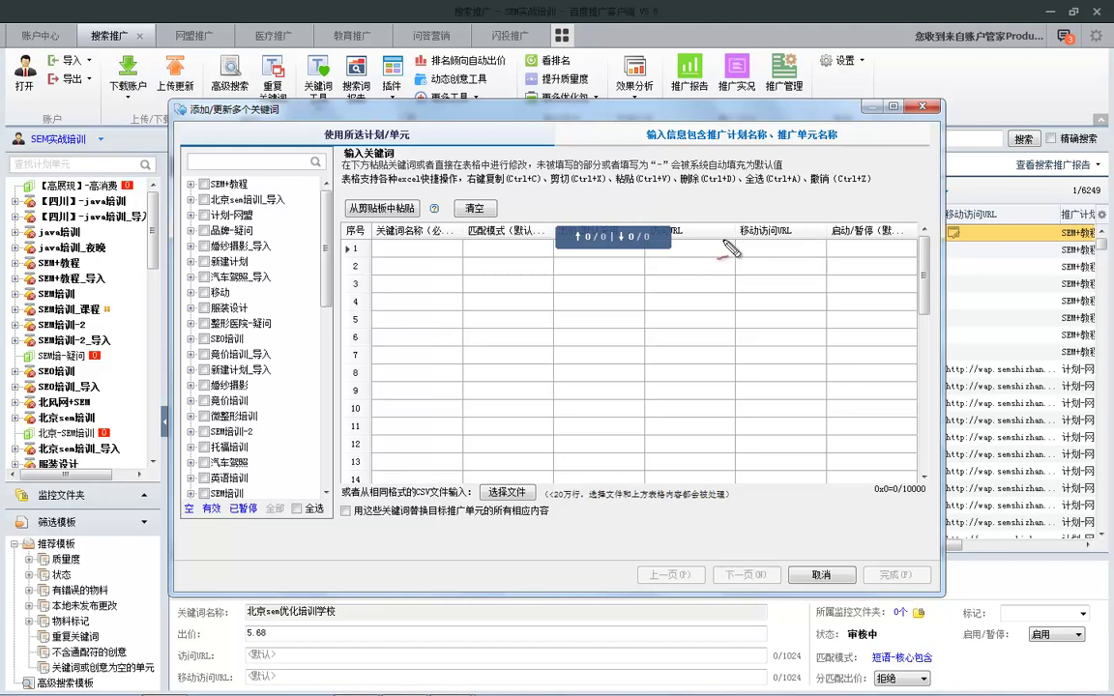
Annotate the grid's URL, keyword, match-mode and default-value columns and the shortcut note, then erase.
mouse_move(711, 204)
mouse_down()
mouse_move(595, 259)
mouse_move(811, 242)
mouse_move(711, 191)
mouse_up()
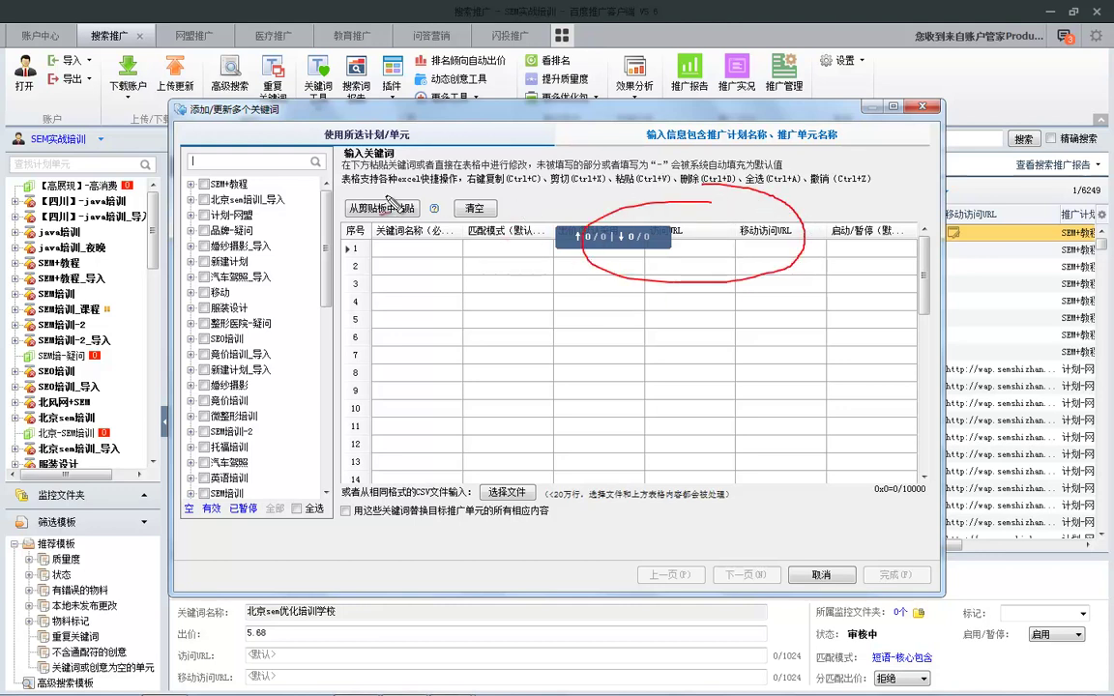
drag(545, 198, 558, 192)
drag(419, 184, 373, 185)
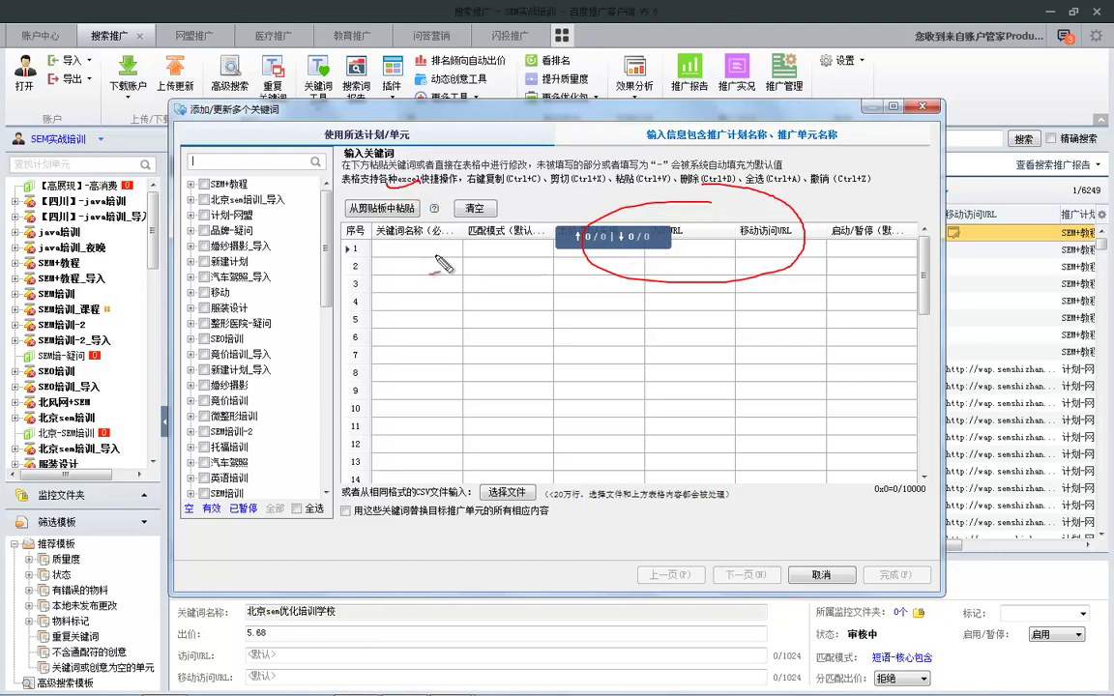
drag(407, 228, 406, 331)
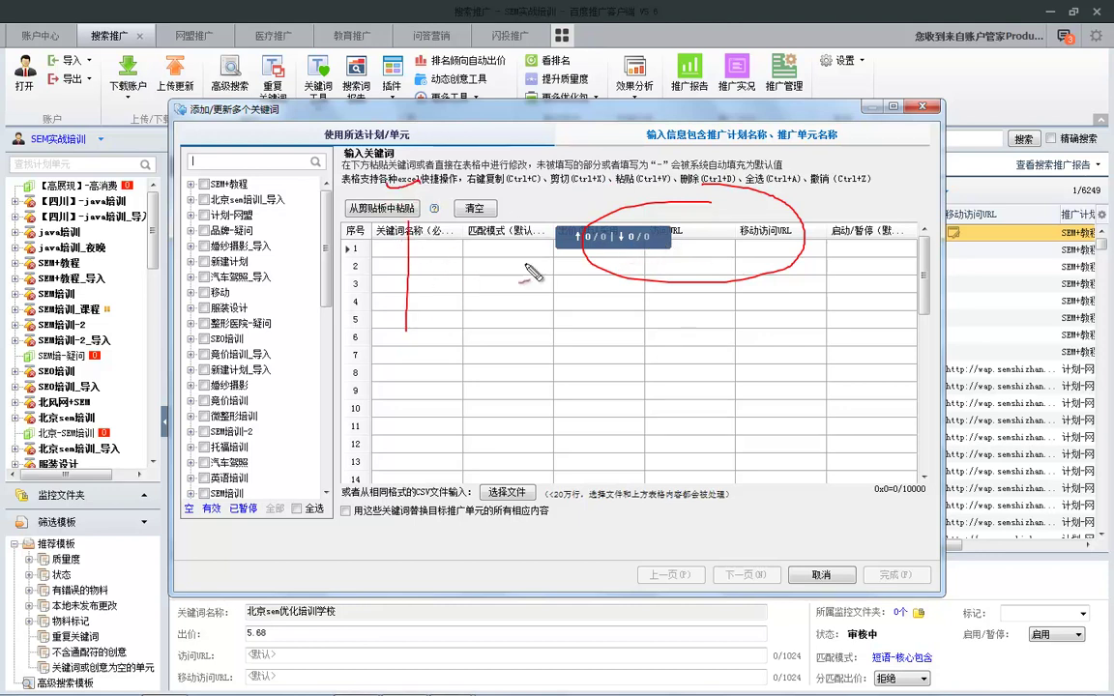
drag(512, 201, 511, 344)
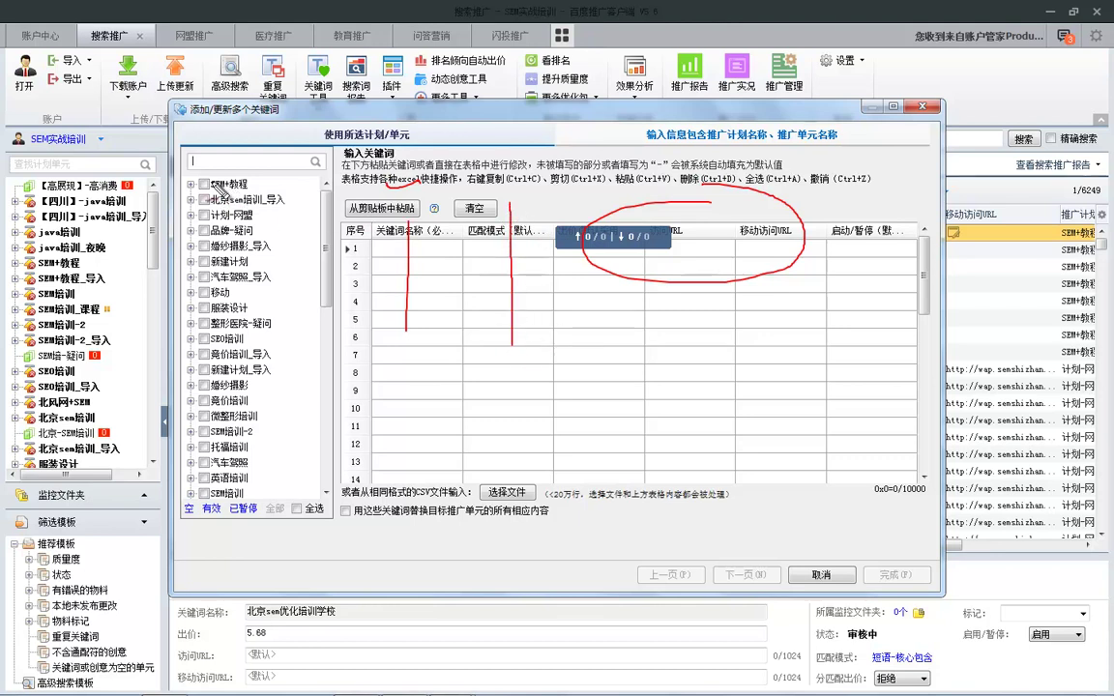
drag(546, 293, 556, 289)
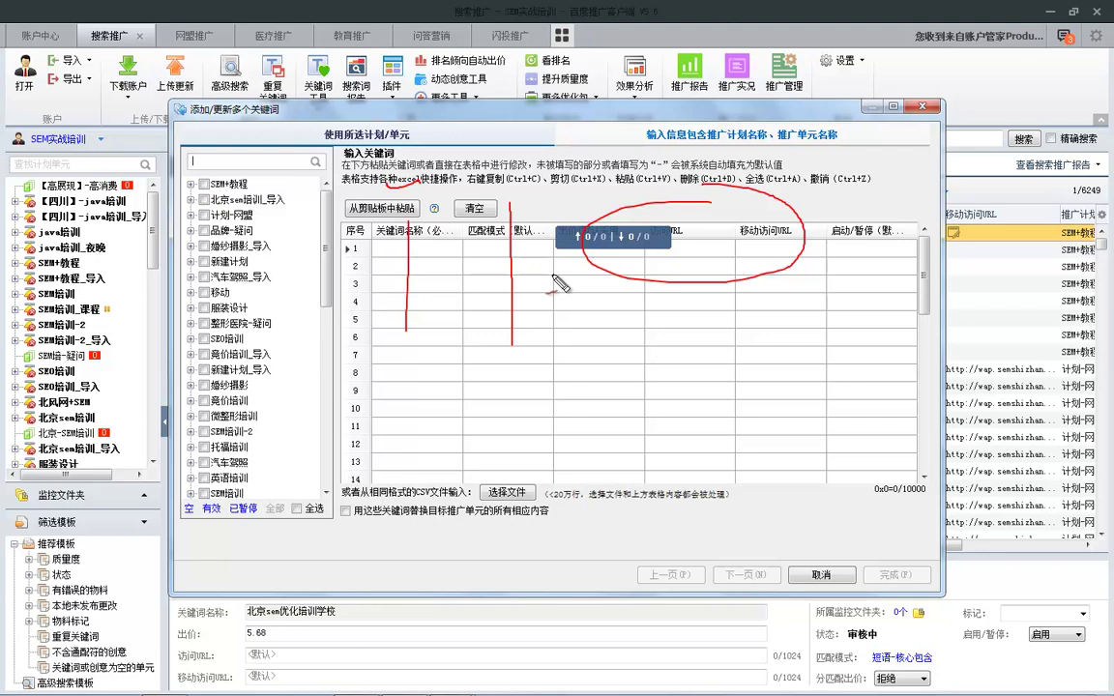
key(e)
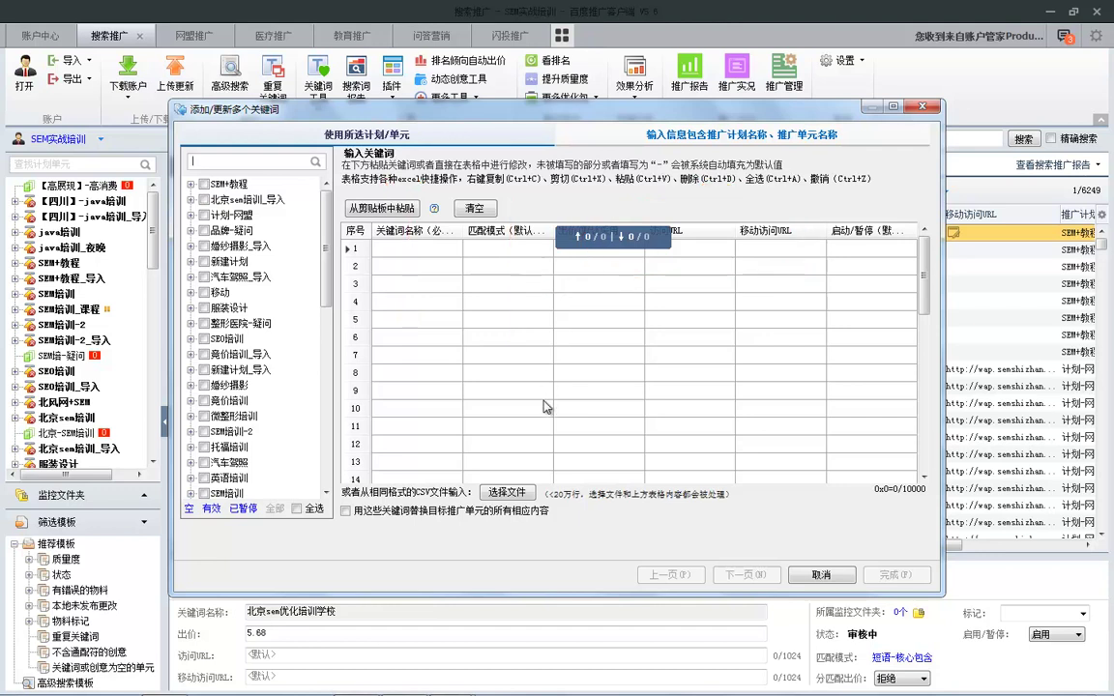
Highlight the CSV import option, cancel the batch keyword dialog, and minimize the client.
mouse_move(523, 463)
mouse_down()
mouse_move(476, 505)
mouse_move(530, 479)
mouse_move(520, 461)
mouse_up()
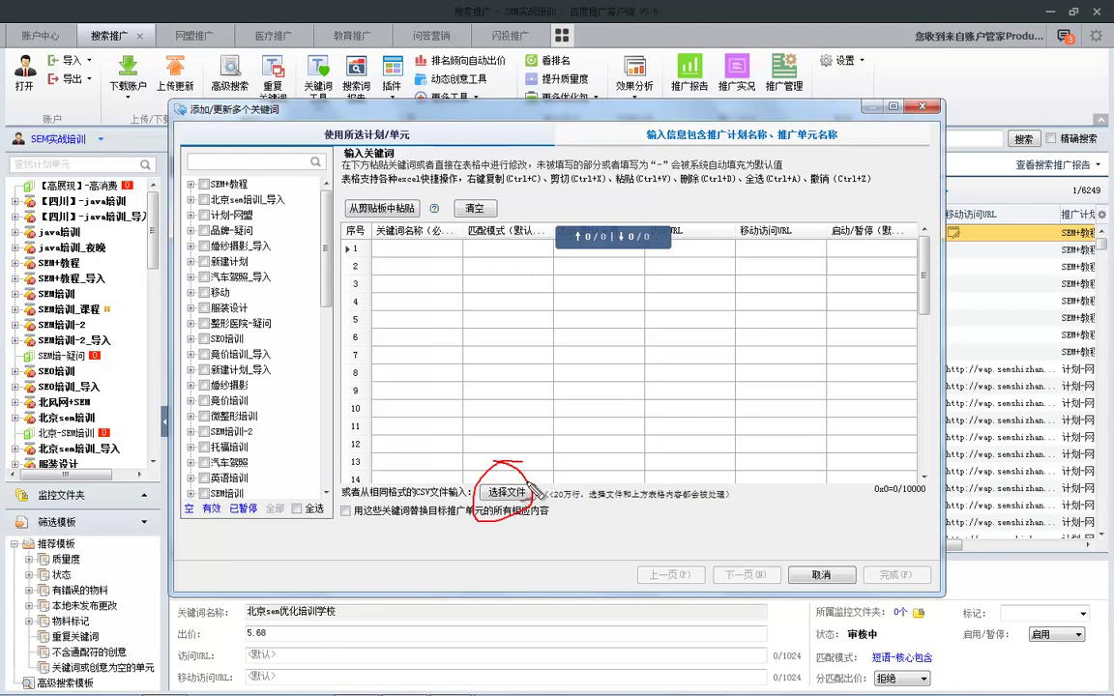
key(Escape)
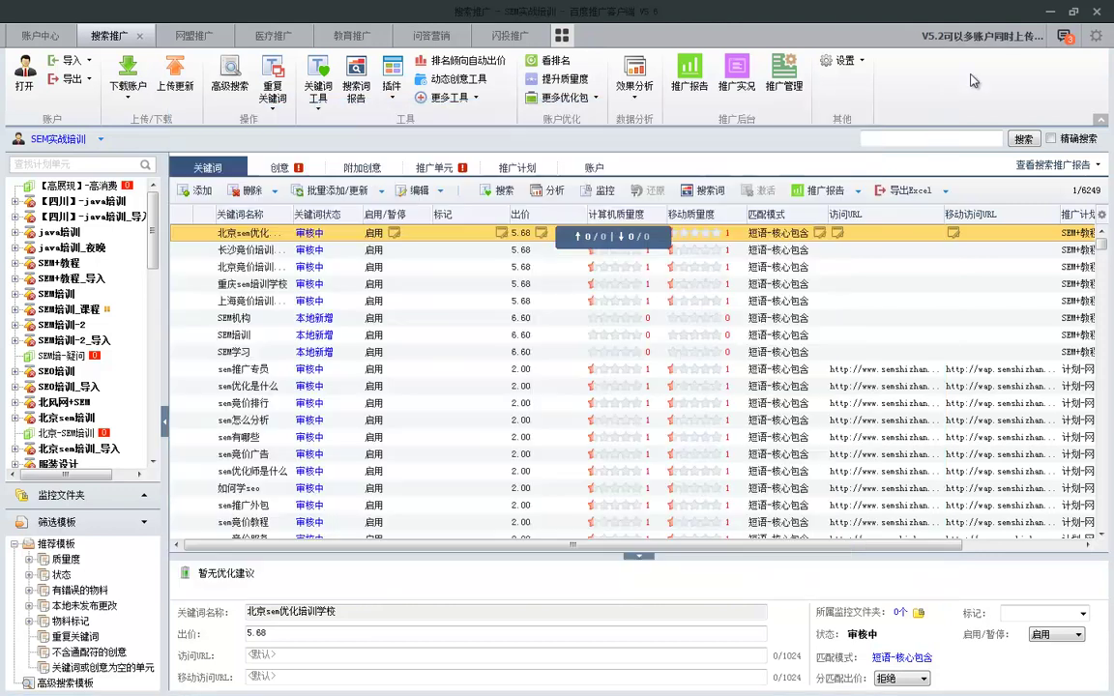
click(922, 106)
click(1050, 12)
Bring the keyword workbook back and start Save As with the Desktop as the location.
mouse_move(476, 680)
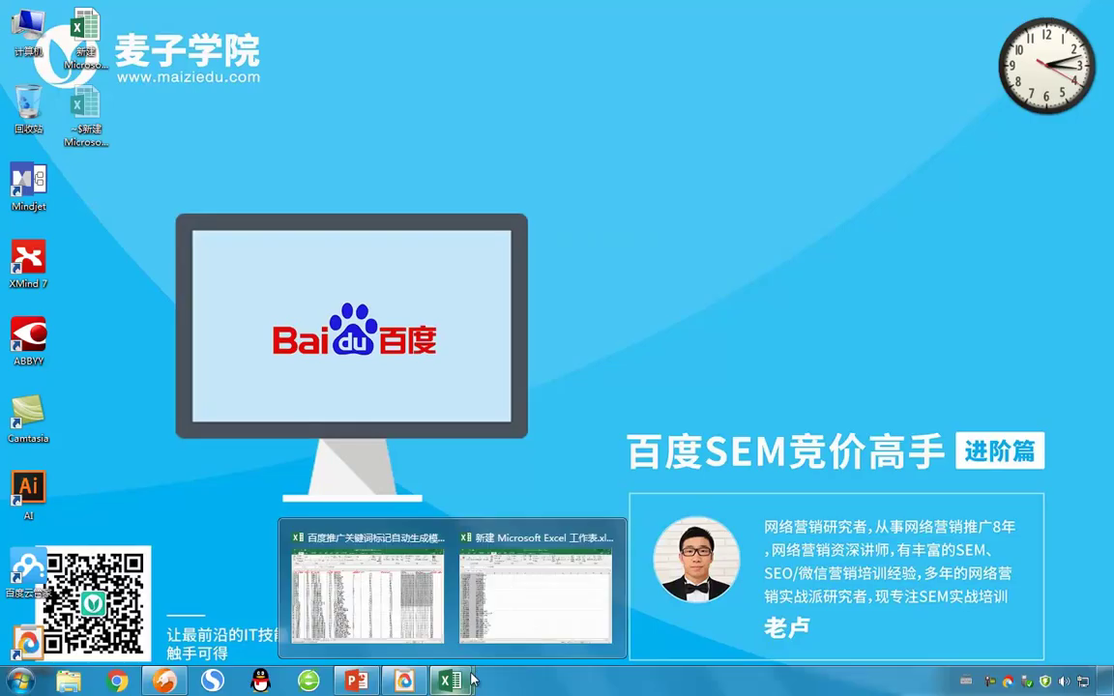
click(513, 580)
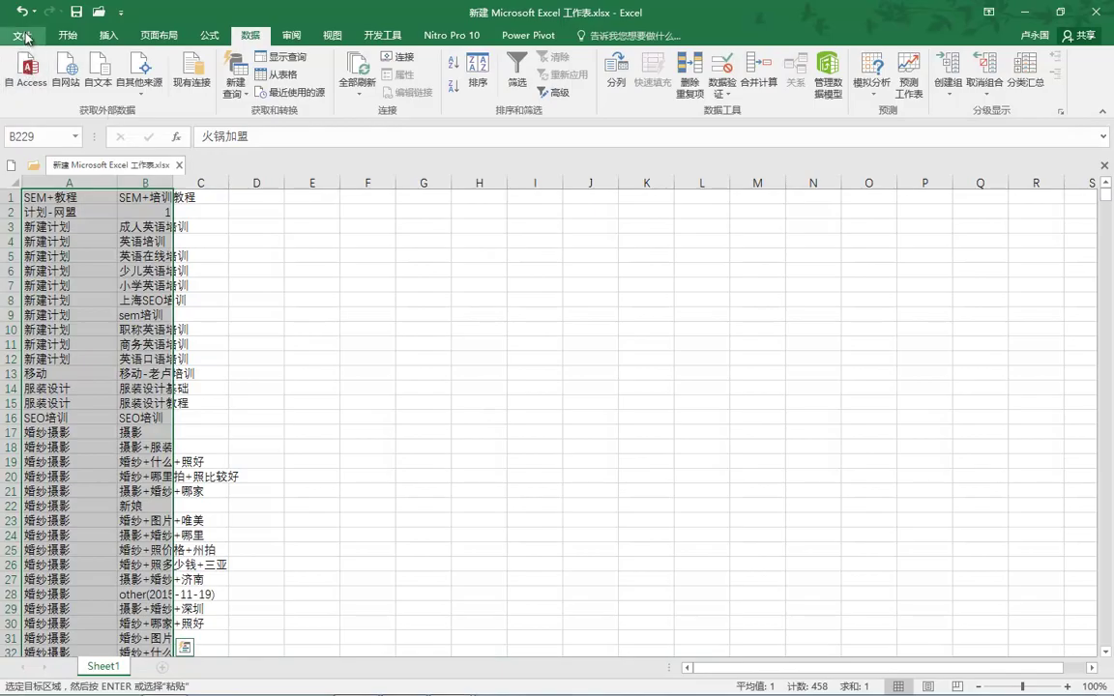
click(21, 35)
click(37, 188)
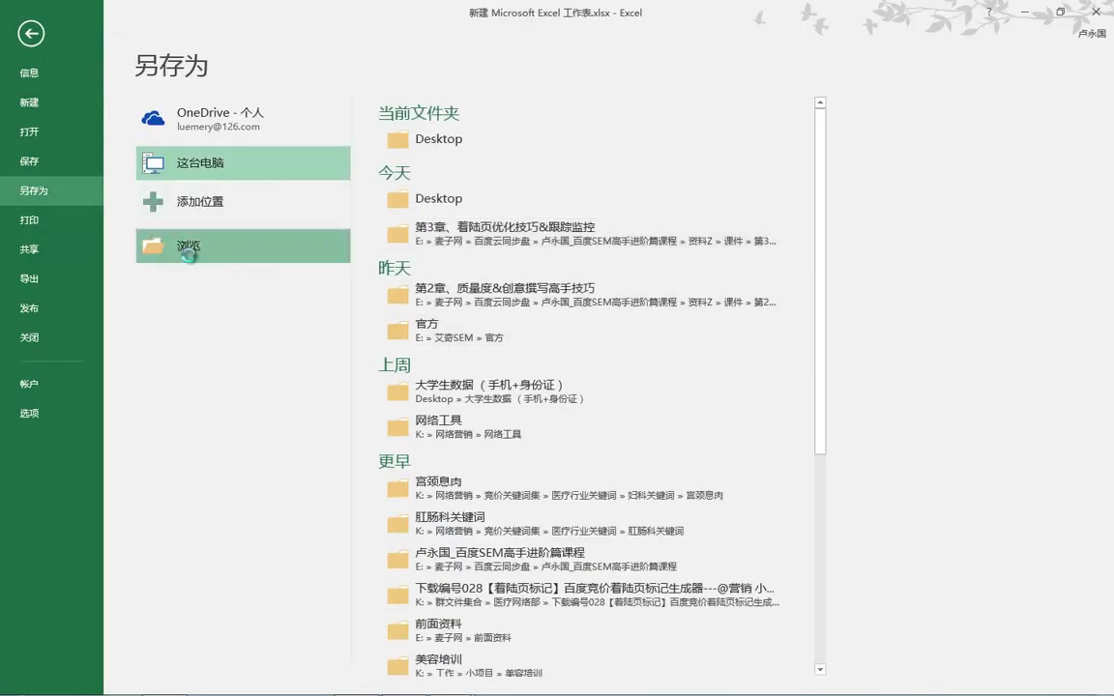
click(464, 200)
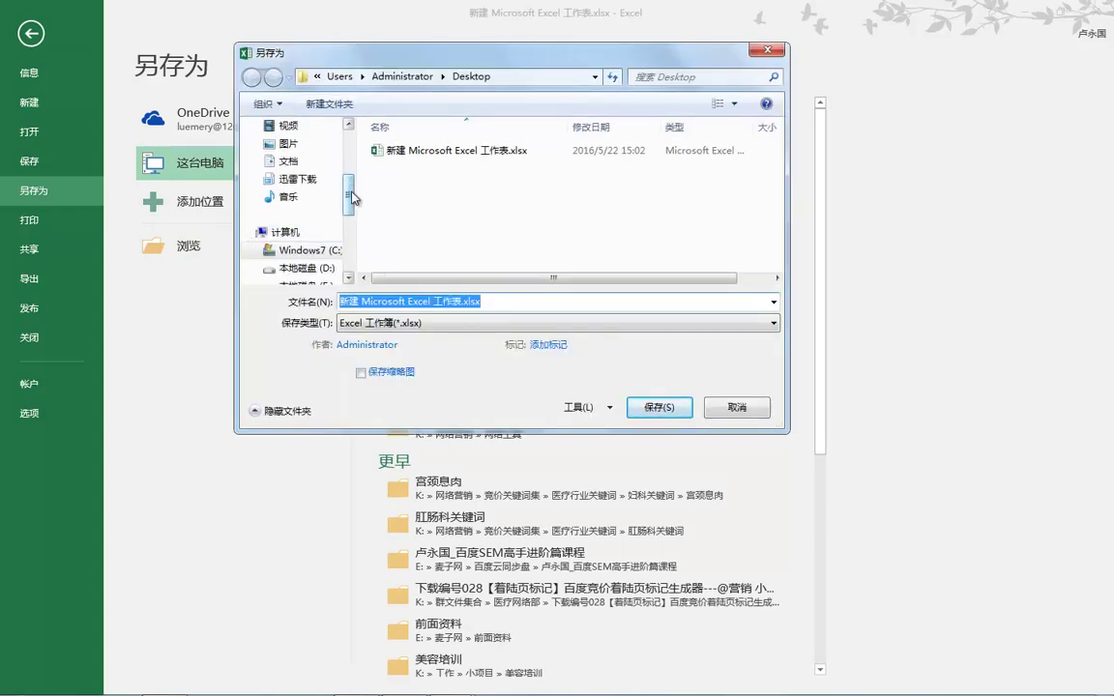
drag(349, 204, 348, 159)
click(288, 204)
Save the workbook as a CSV file, keeping CSV format despite lost features.
click(460, 323)
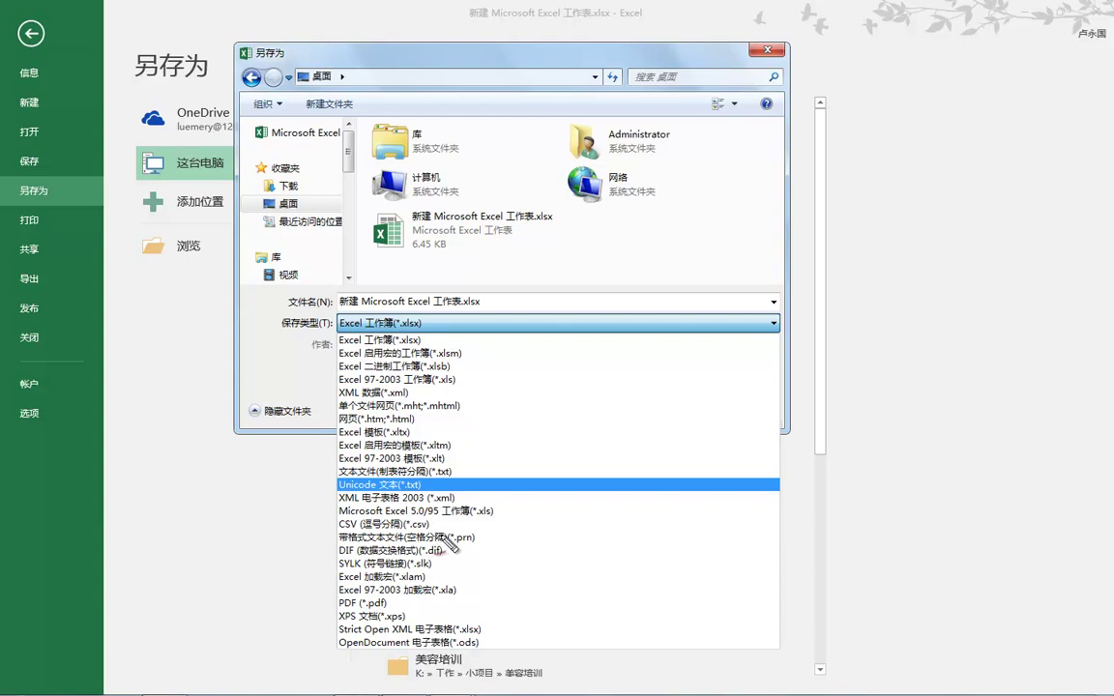
mouse_move(405, 514)
mouse_down()
mouse_move(336, 533)
mouse_move(387, 539)
mouse_move(399, 517)
mouse_up()
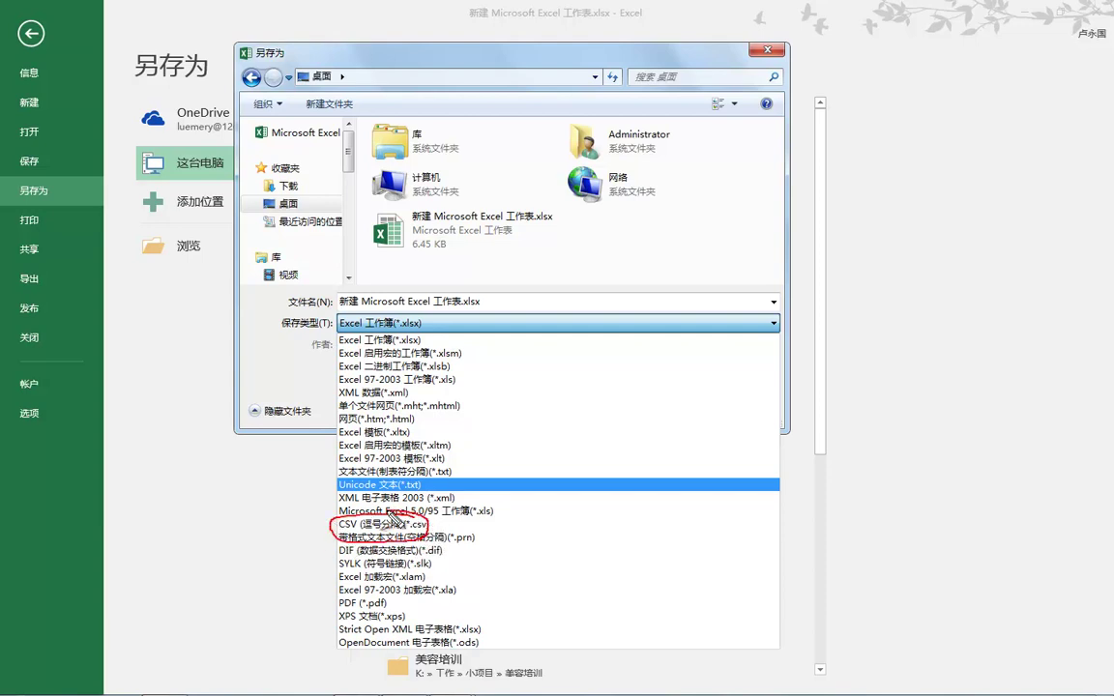
key(Escape)
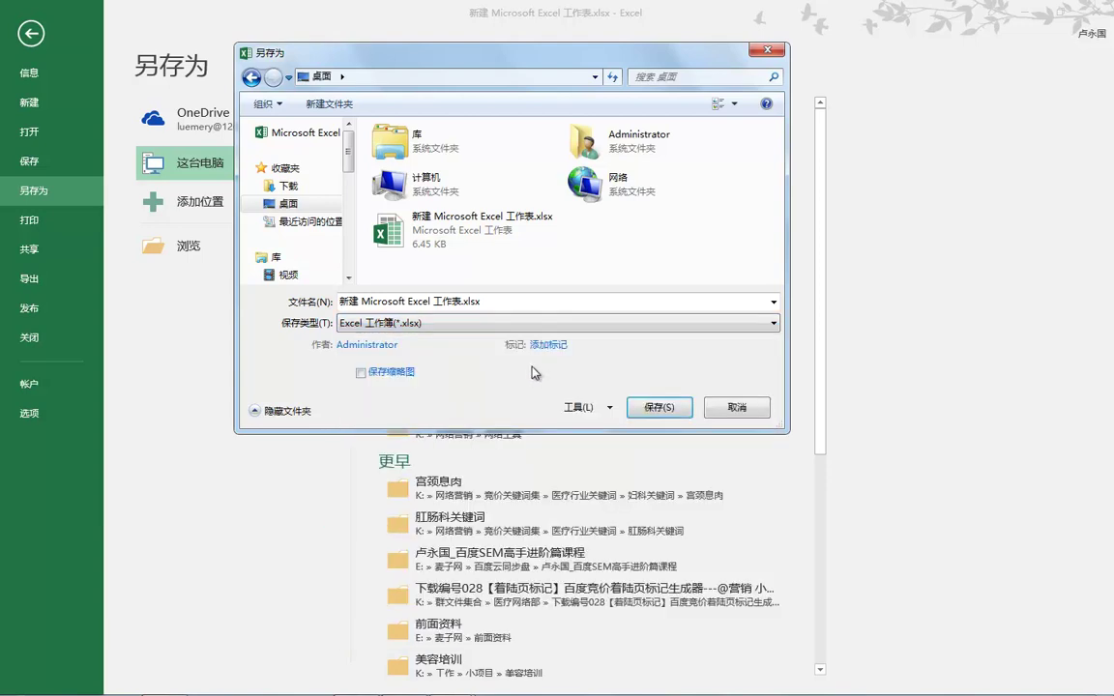
click(501, 323)
click(385, 479)
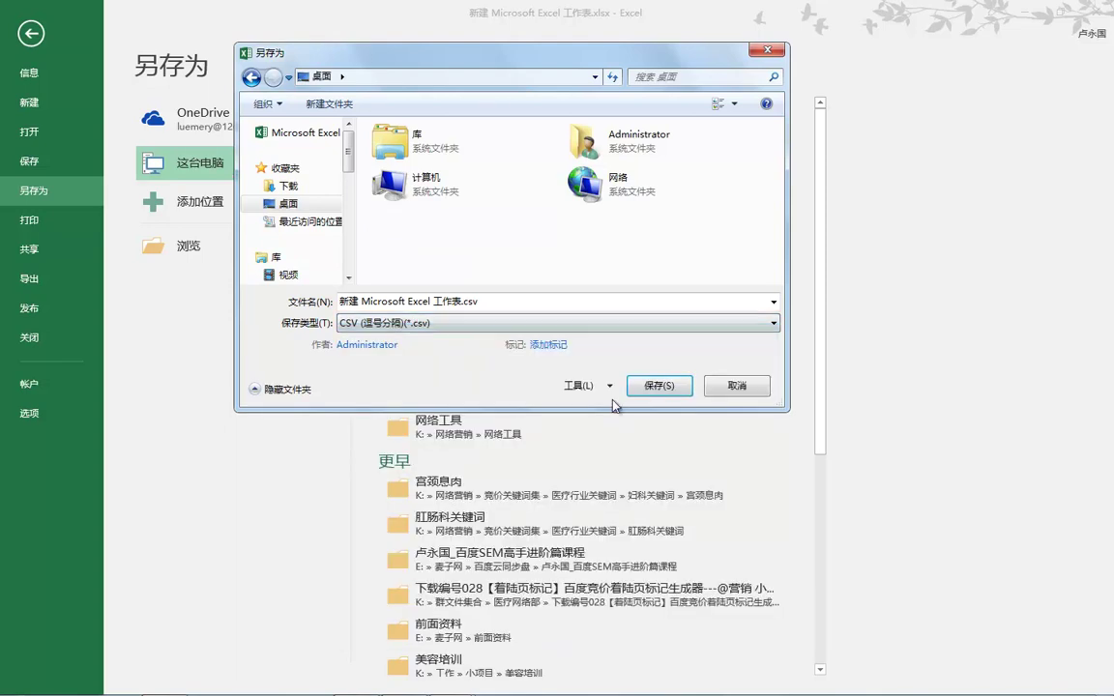
click(650, 387)
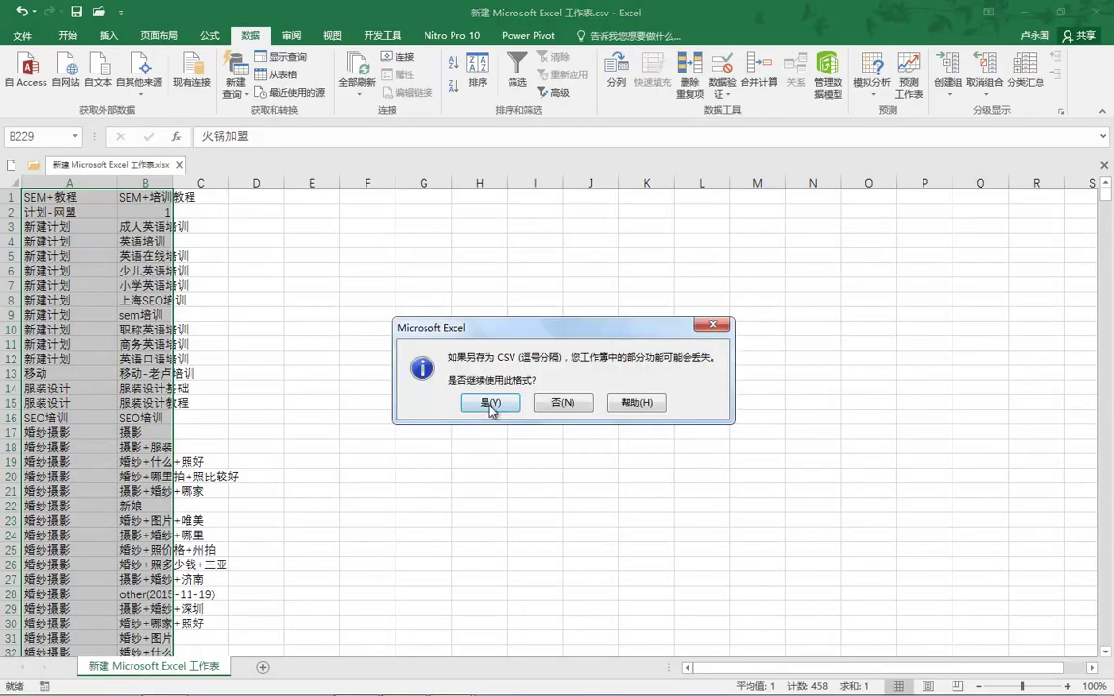
click(491, 404)
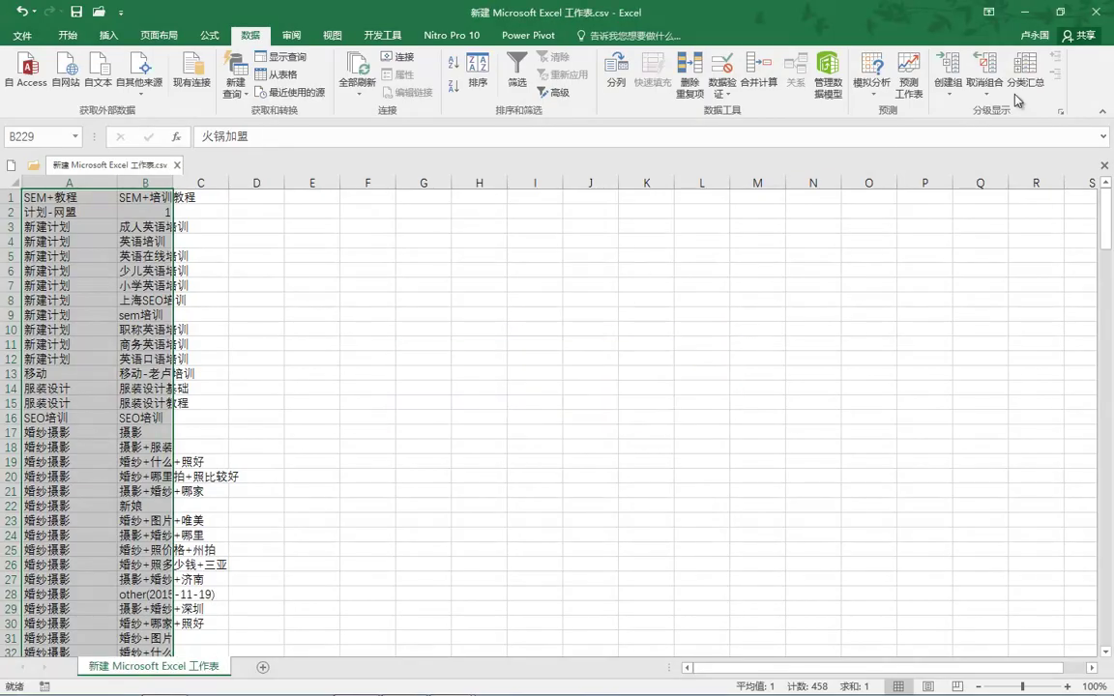
Close the CSV workbook, saving changes and keeping the CSV format.
click(1096, 12)
click(491, 377)
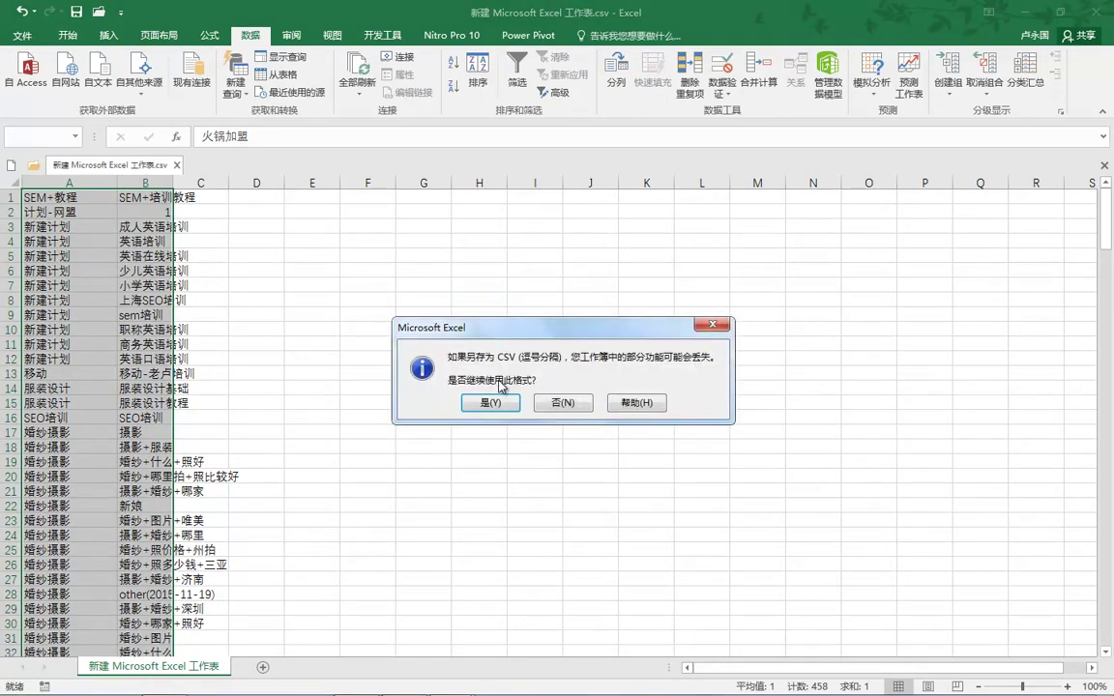
click(487, 405)
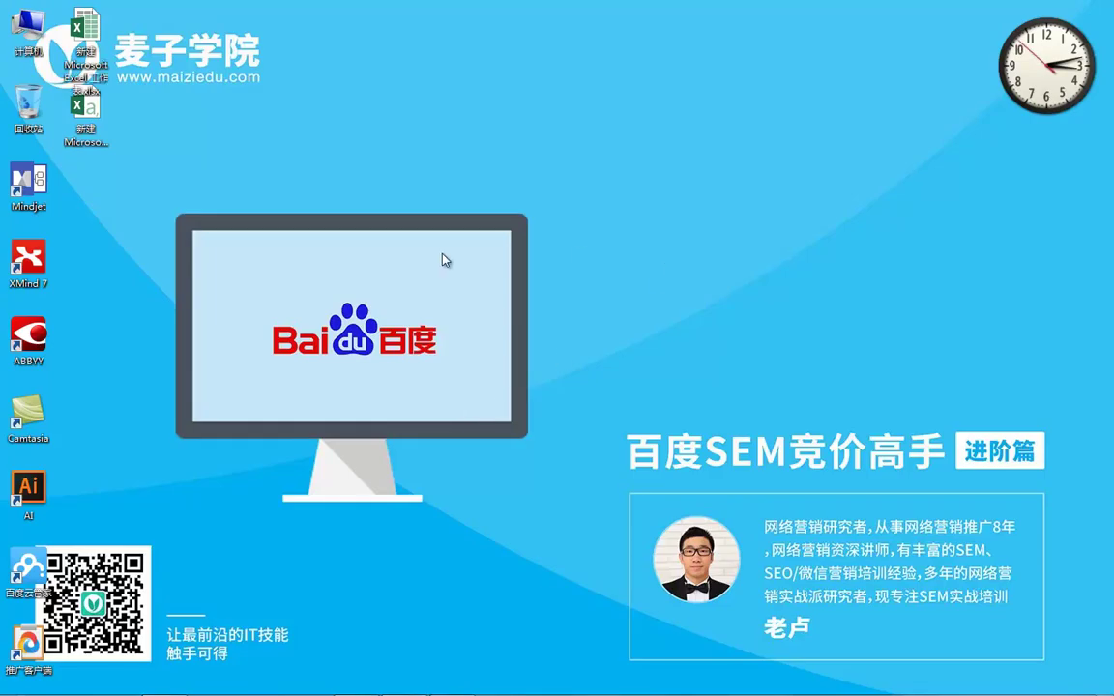
Rename the desktop CSV keyword file to 2.csv.
click(97, 142)
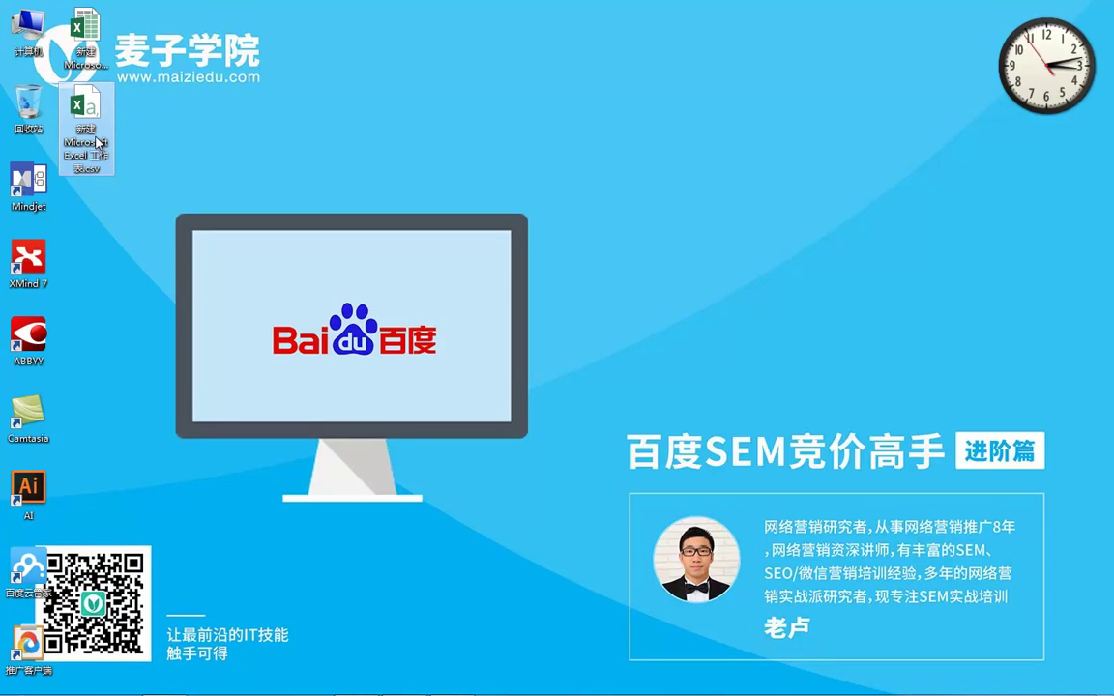
key(F2)
text(2)
click(126, 166)
Rename the Excel workbook on the desktop to 1.xlsx.
click(78, 36)
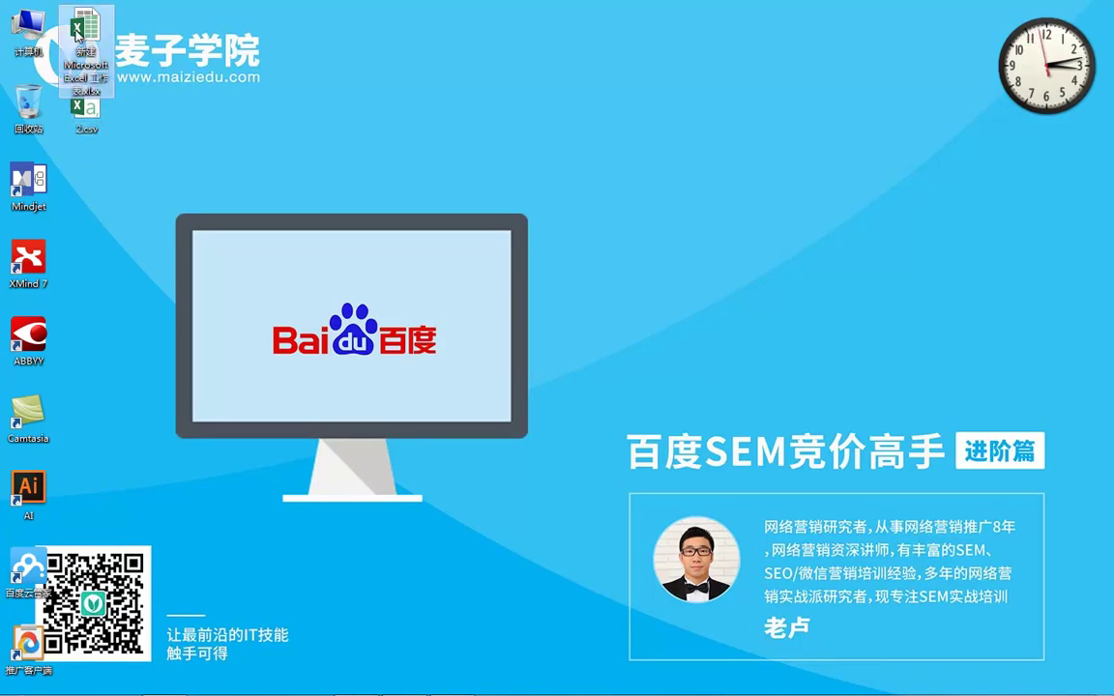
key(F2)
text(1)
key(Return)
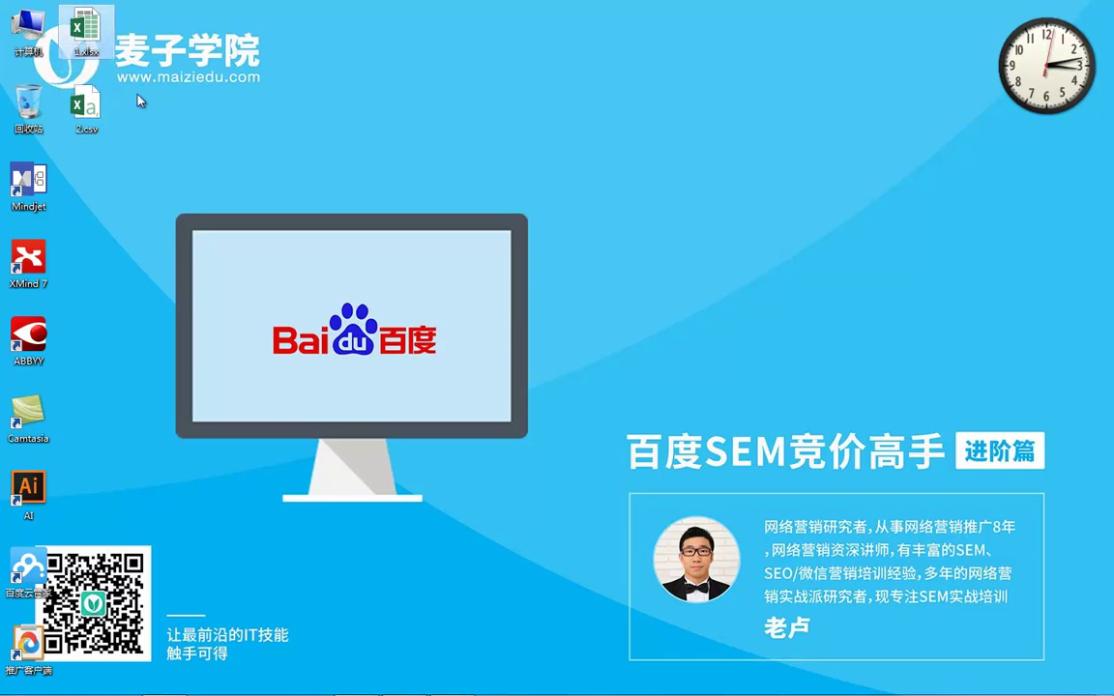
click(176, 126)
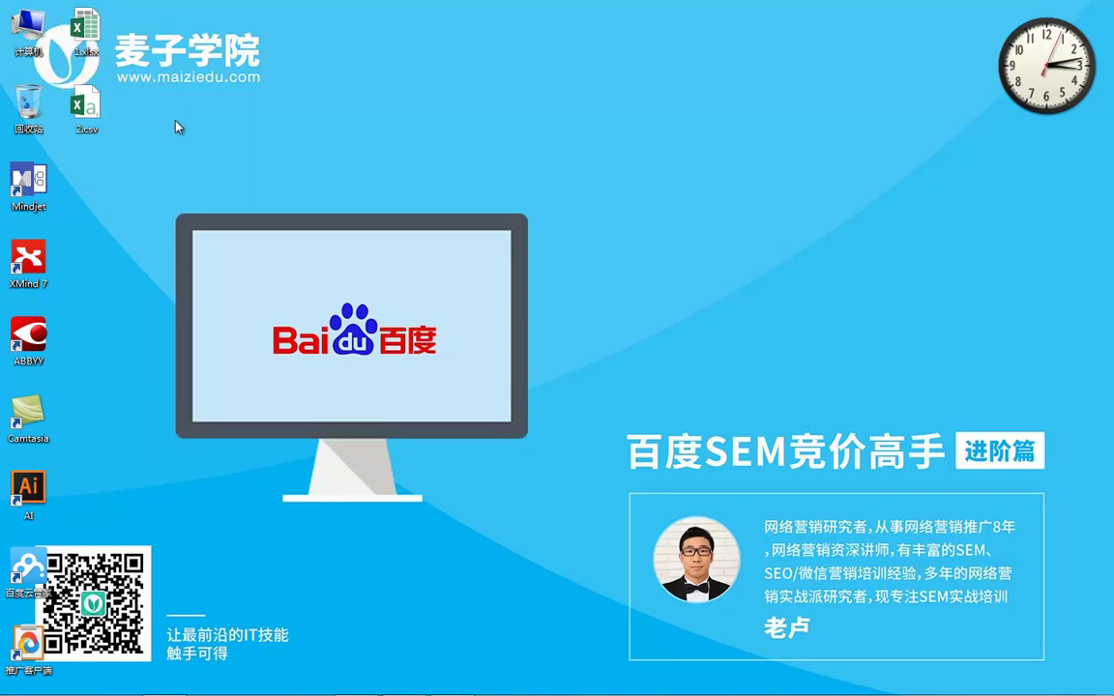
In 百度推广客户端, start 批量添加/更新 keyword import and pick 2.csv.
mouse_move(403, 685)
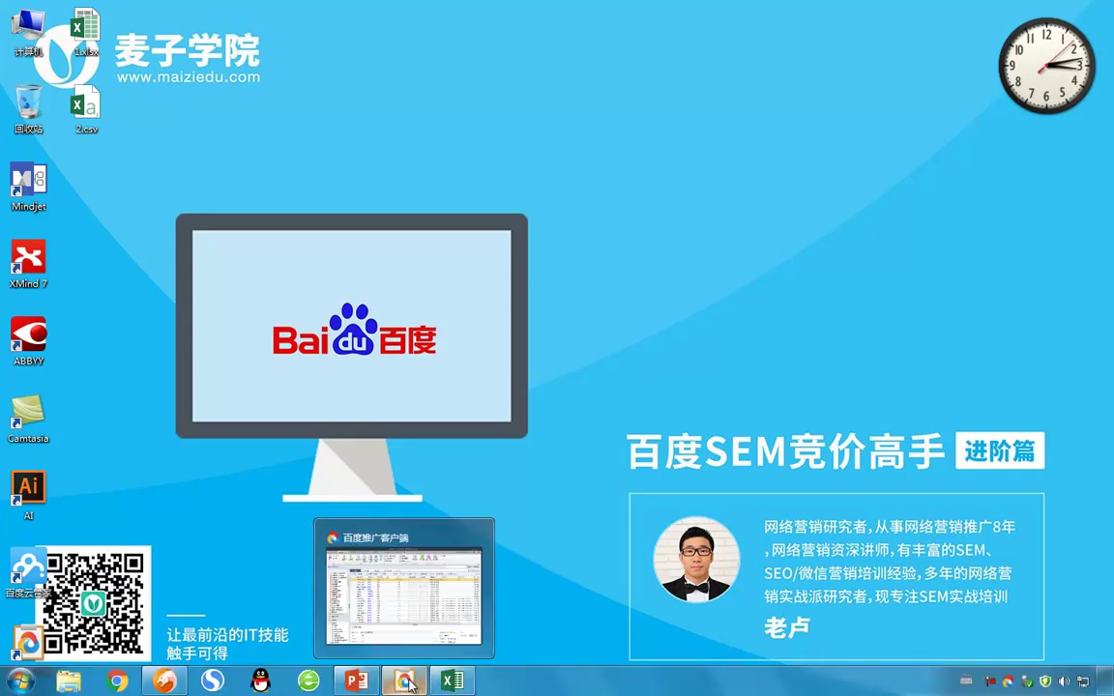
click(368, 608)
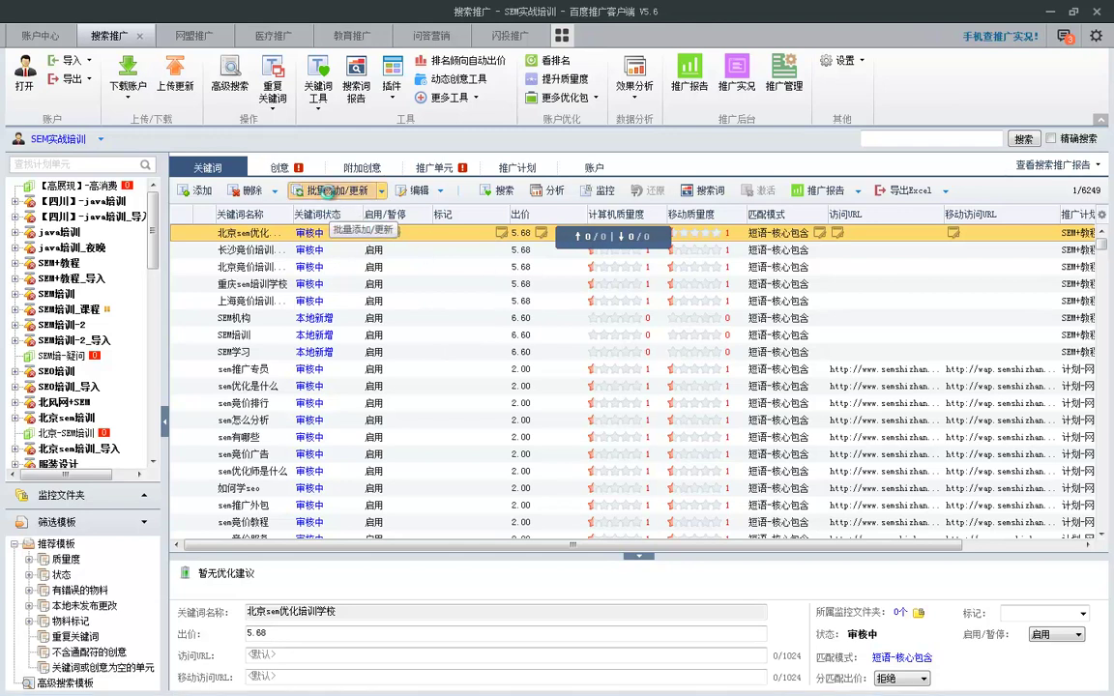
click(328, 191)
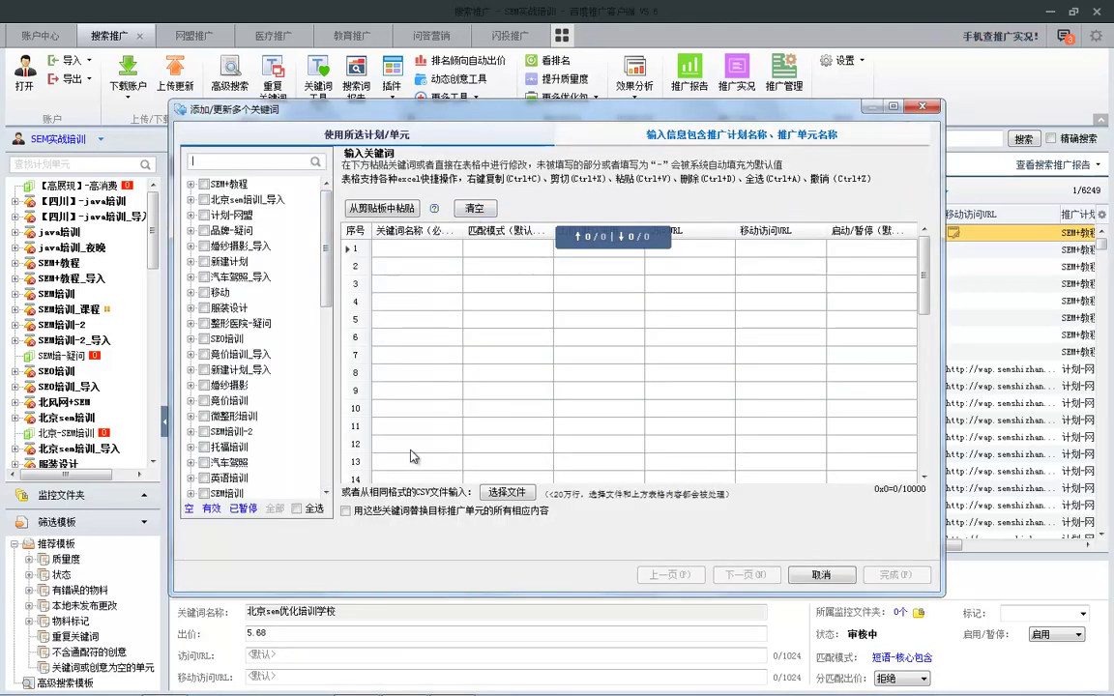
click(506, 493)
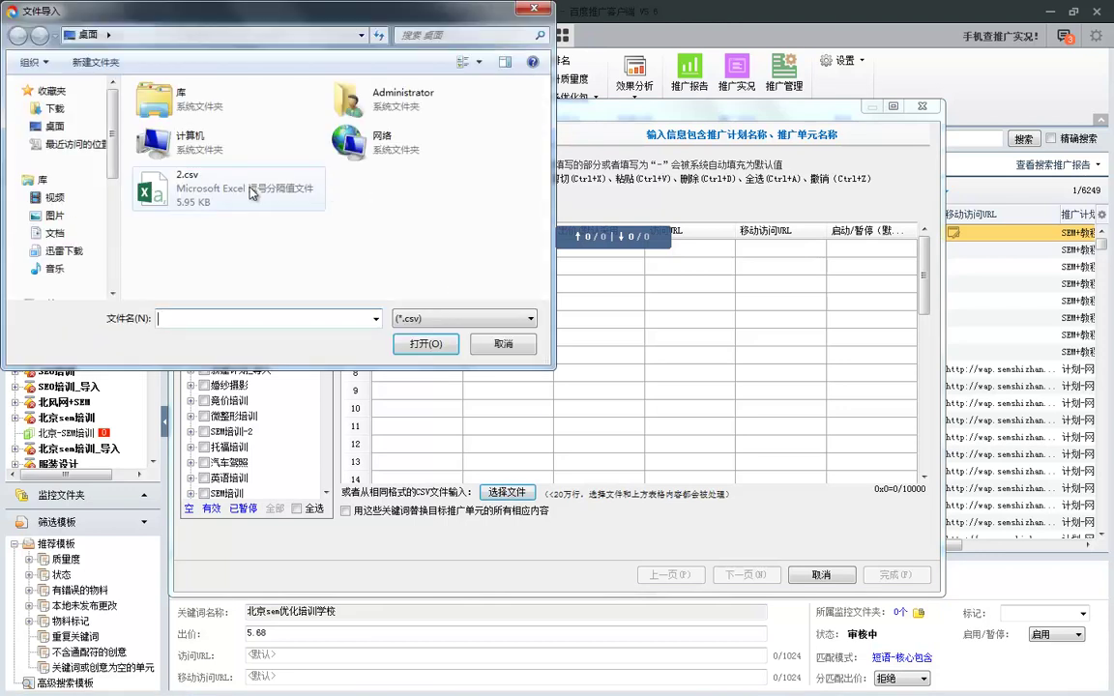
click(189, 188)
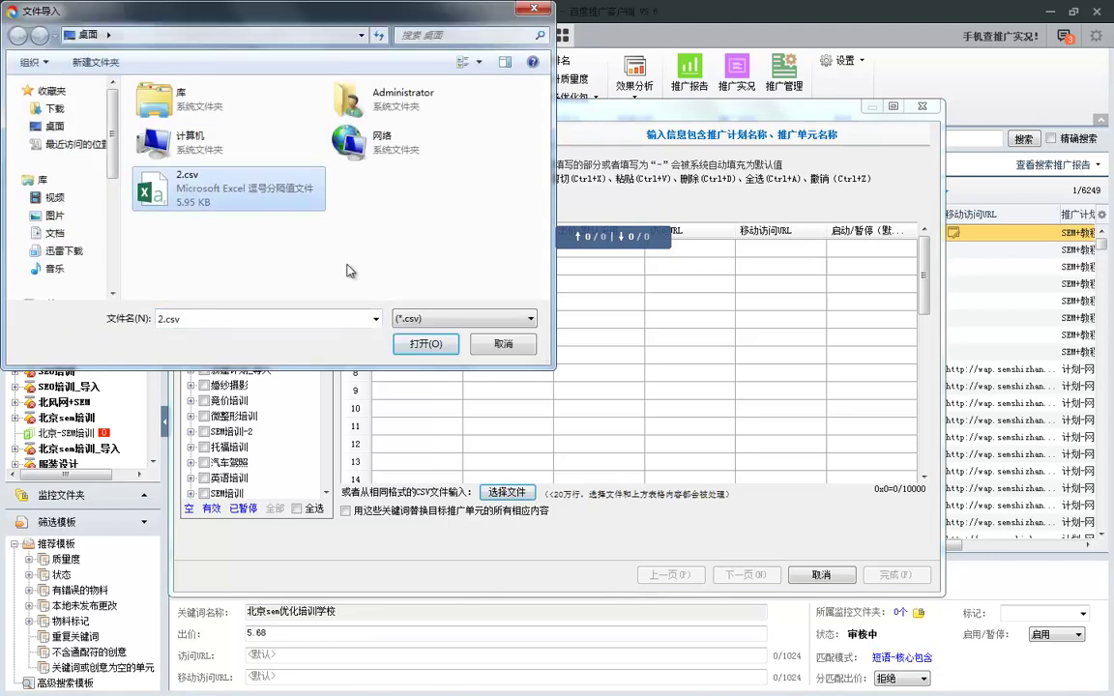
Confirm (*.csv) is an accepted file type, then cancel both import dialogs.
click(527, 319)
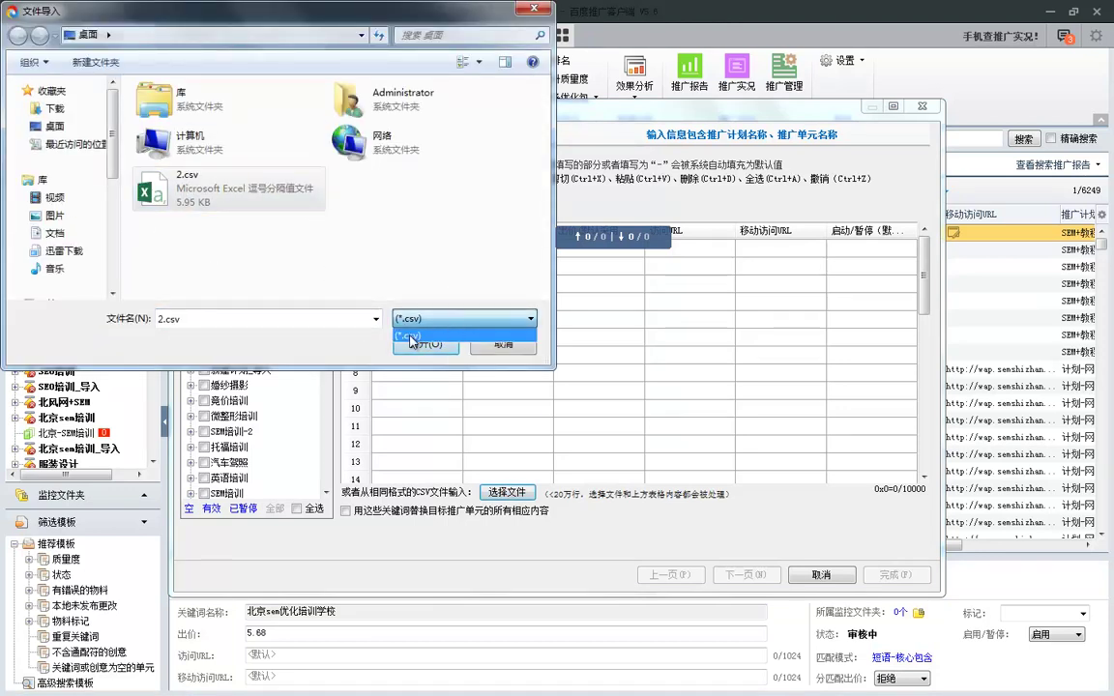
mouse_move(399, 295)
mouse_down()
mouse_move(379, 329)
mouse_move(435, 334)
mouse_move(394, 306)
mouse_move(393, 320)
mouse_up()
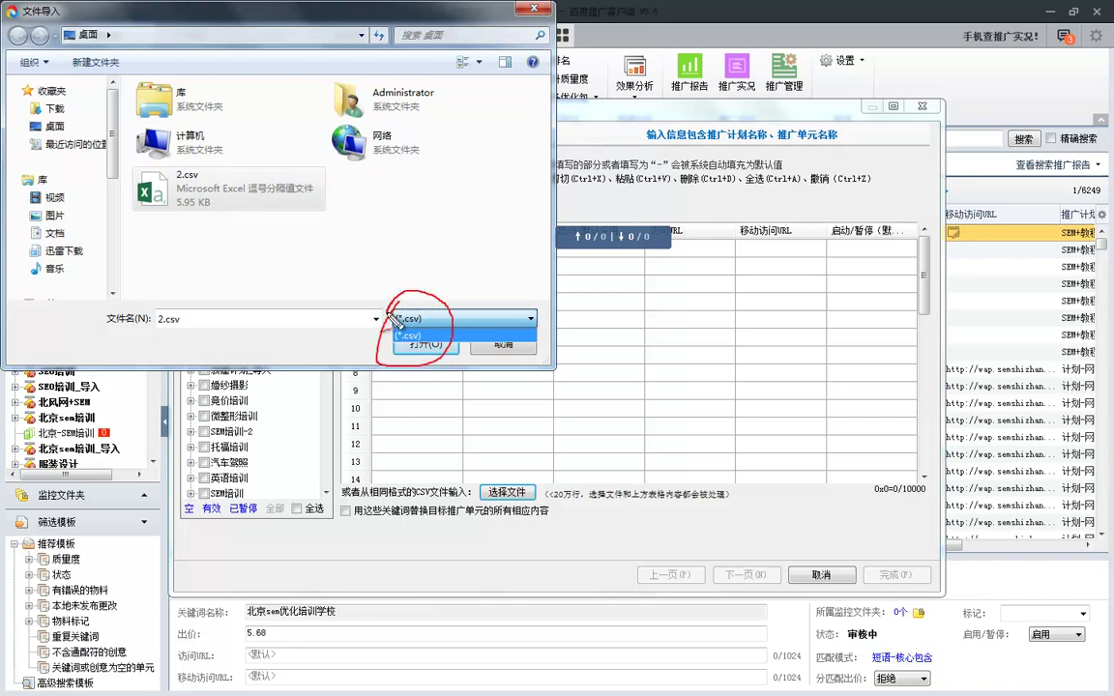
key(Escape)
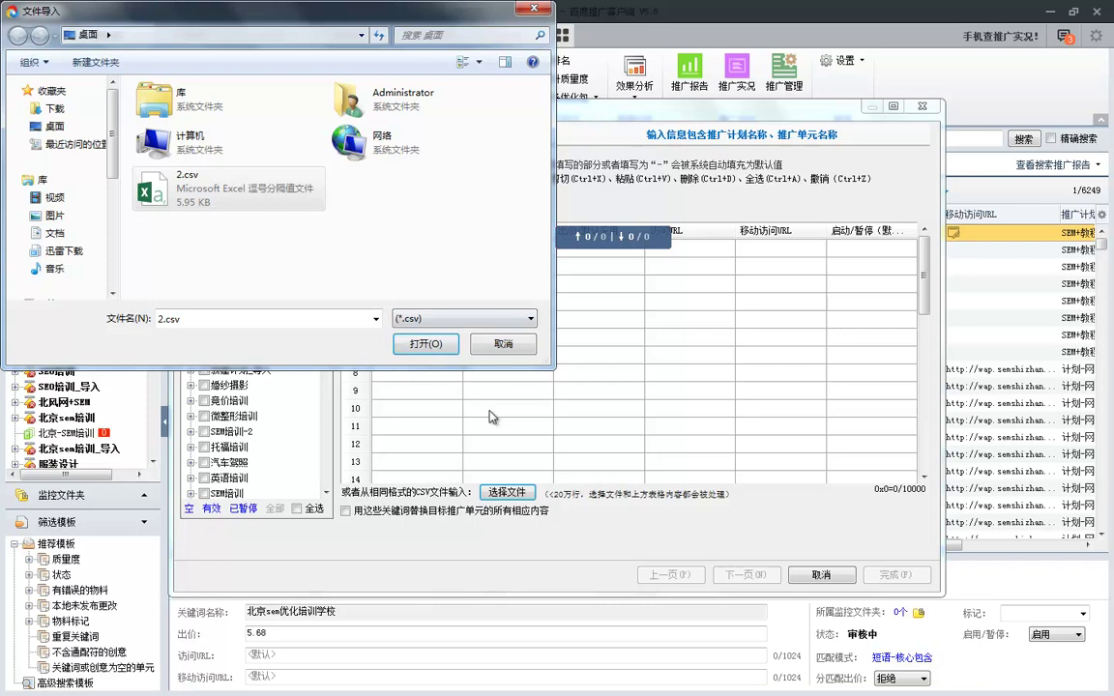
click(504, 345)
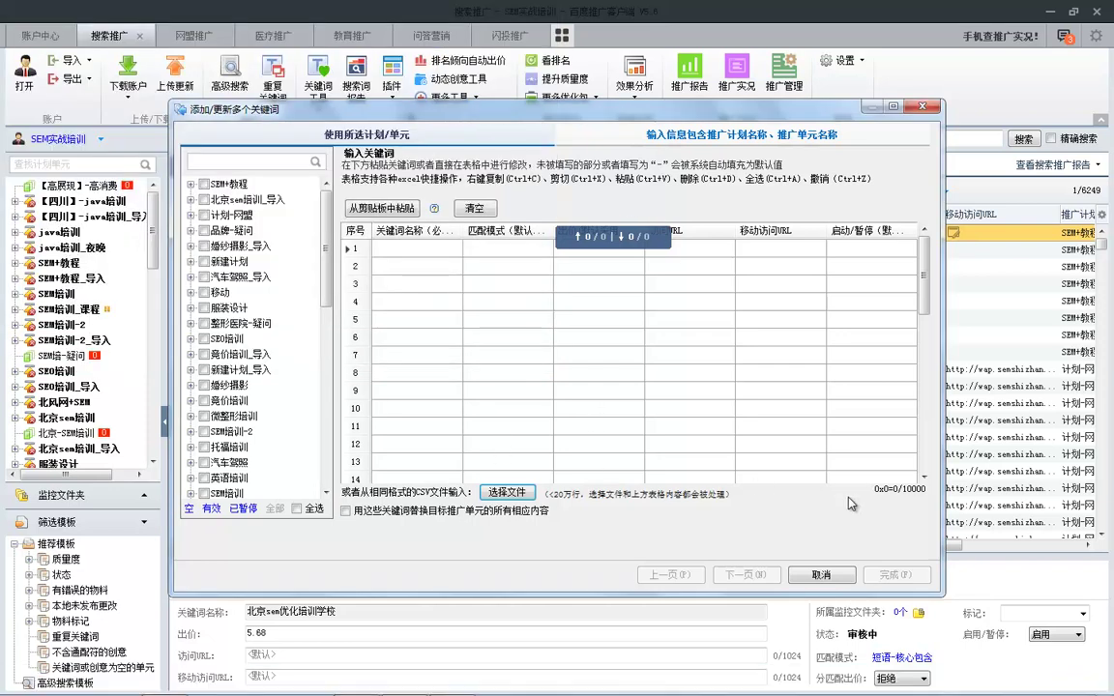
click(834, 576)
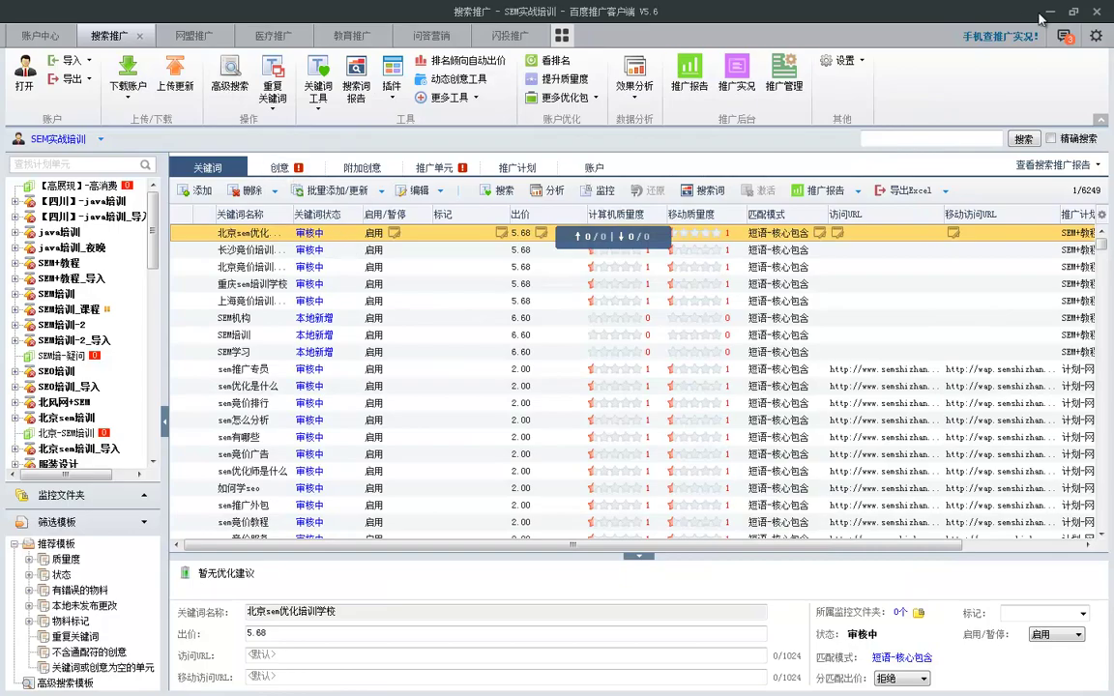
Present PowerPoint slide 4 and follow its 点我吧! link to open url标记生成(全).xlsm.
click(1048, 11)
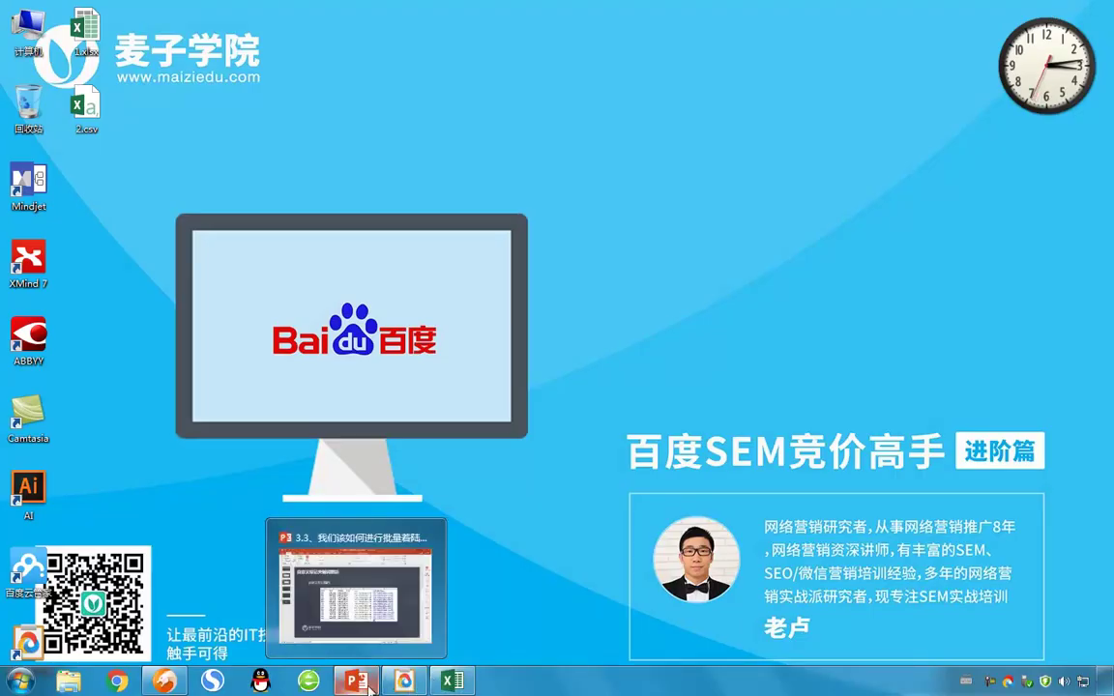
click(358, 682)
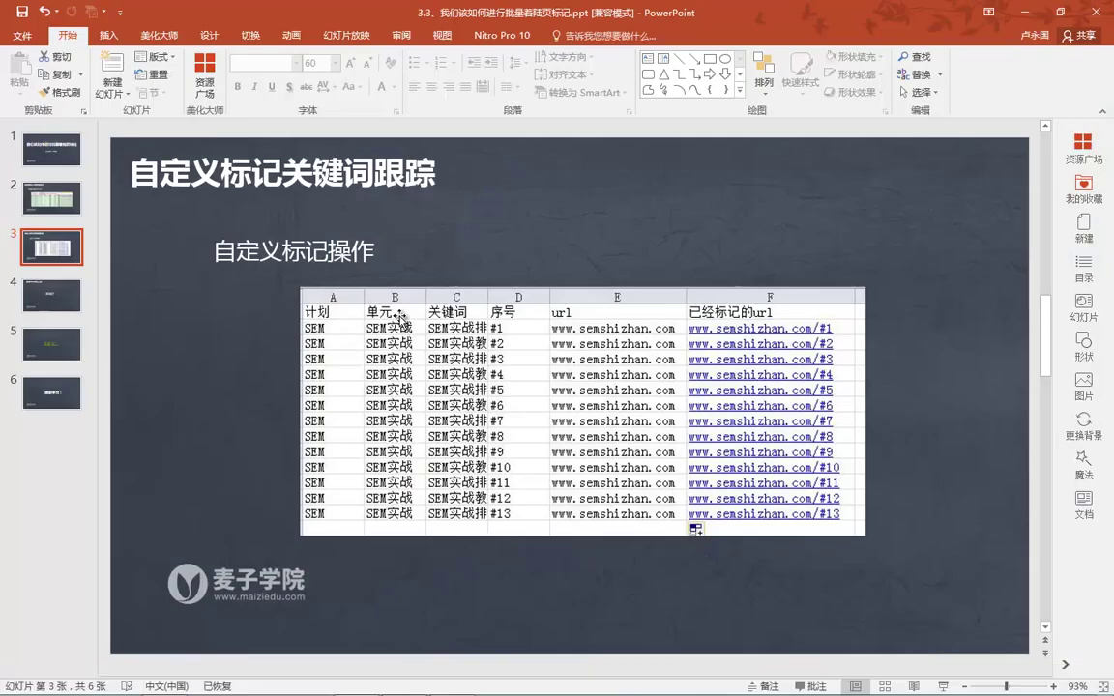
click(65, 304)
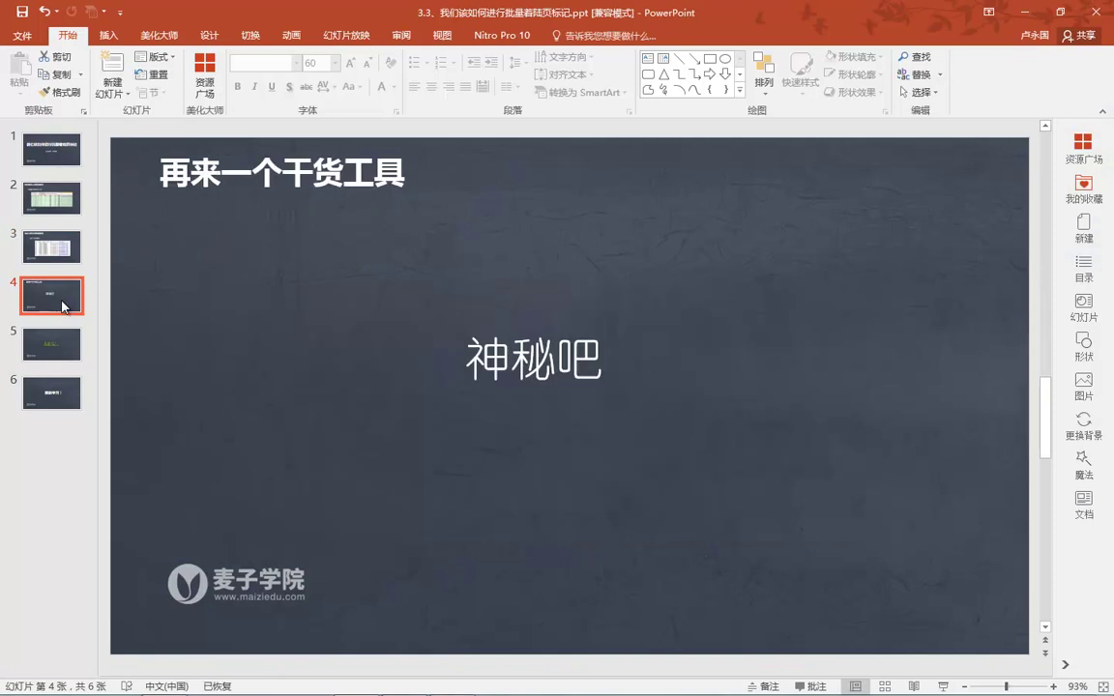
key(shift+F5)
click(63, 307)
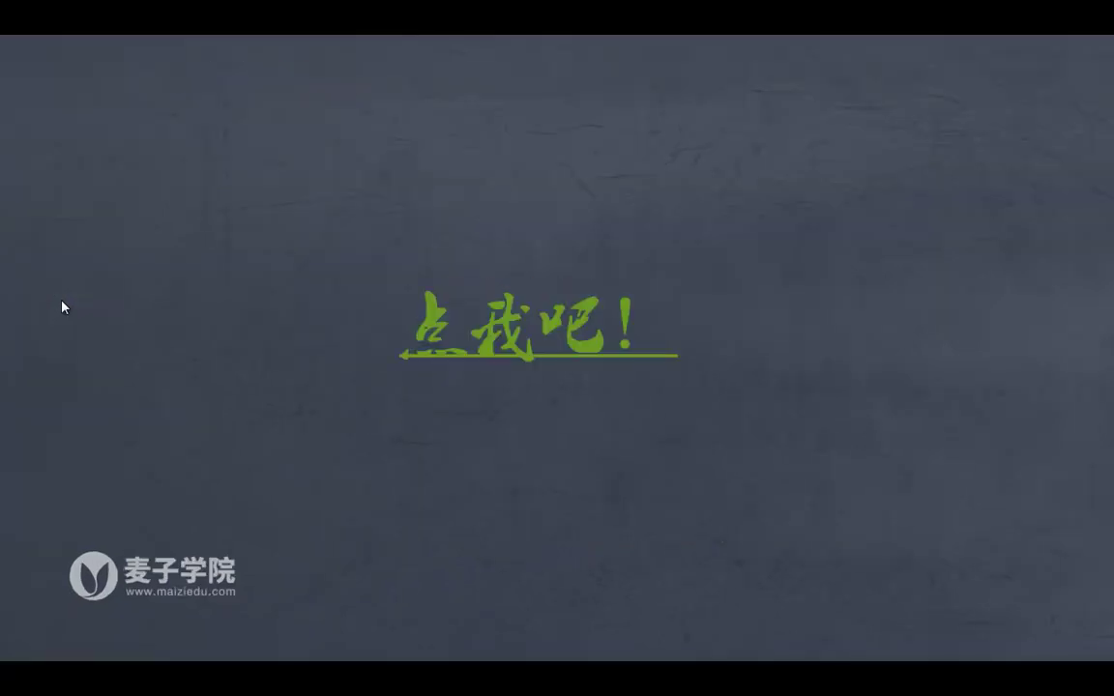
click(476, 353)
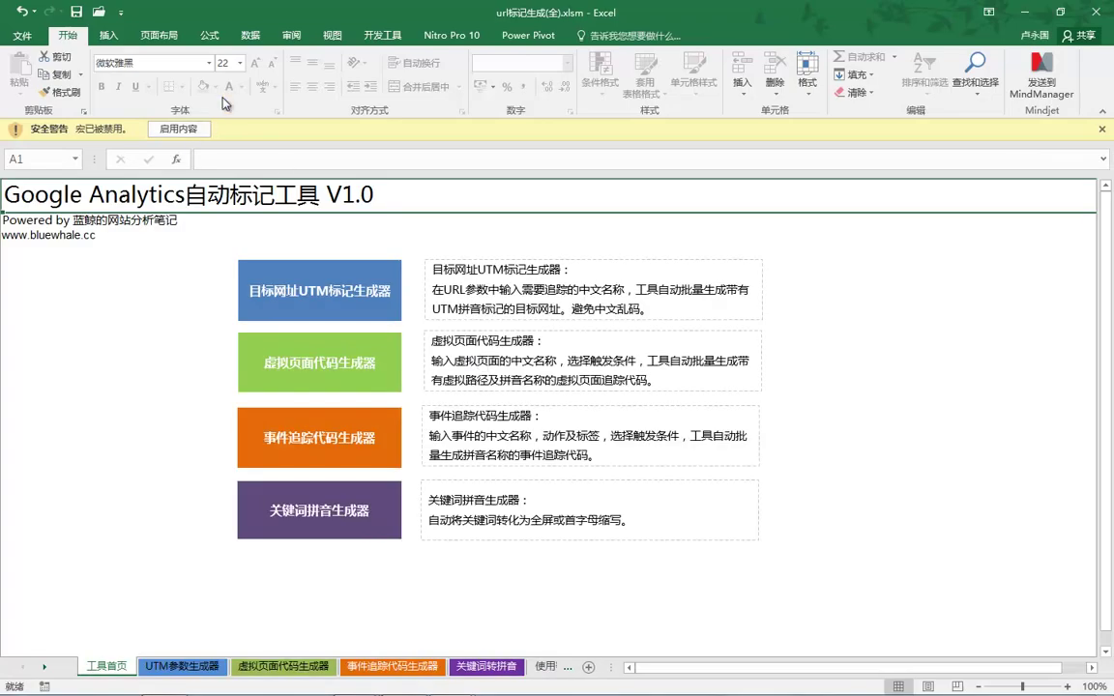
Leave the Open view and click 启用内容 to enable macros in url标记生成(全).xlsm.
key(ctrl+o)
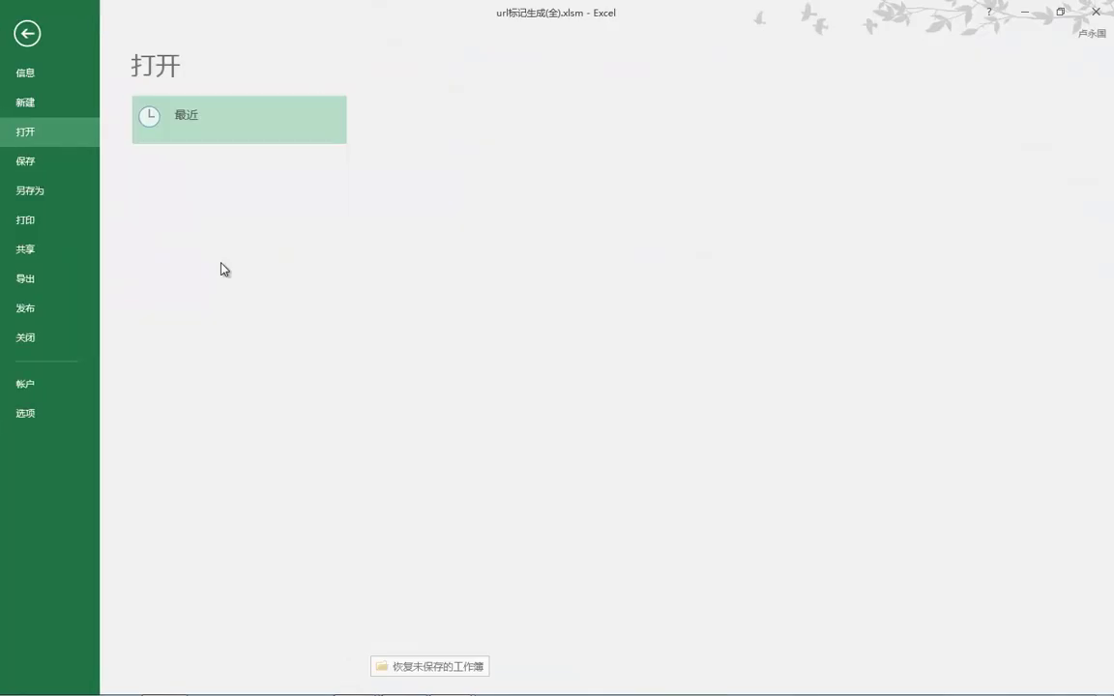
click(29, 38)
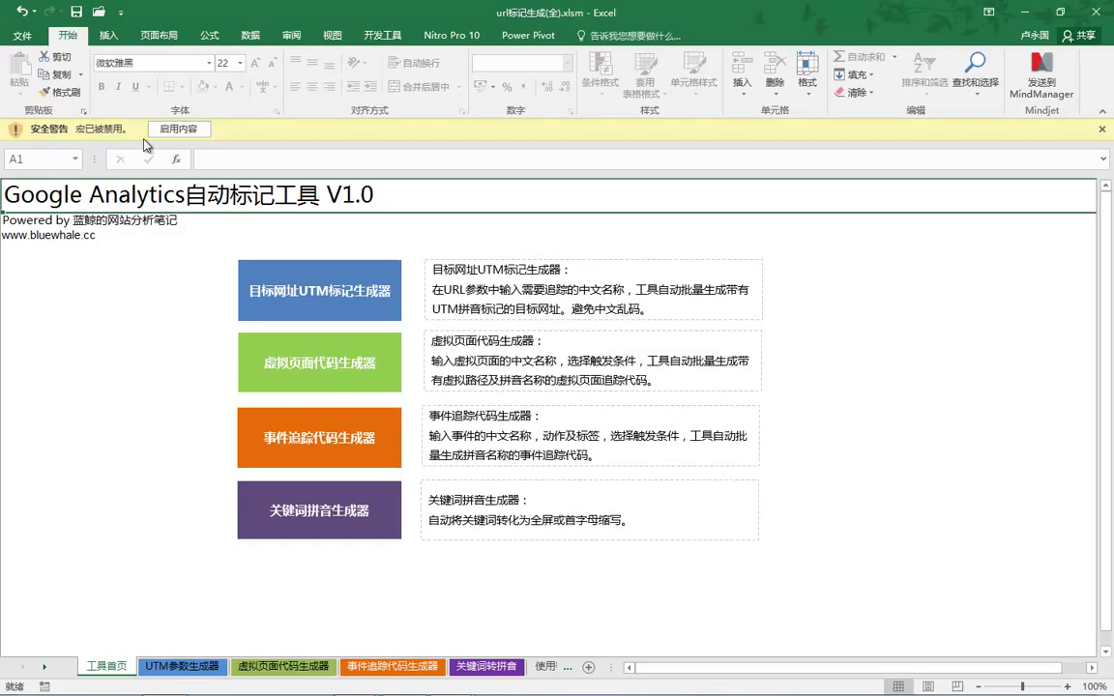
mouse_move(150, 118)
mouse_down()
mouse_move(201, 134)
mouse_move(174, 108)
mouse_move(165, 118)
mouse_up()
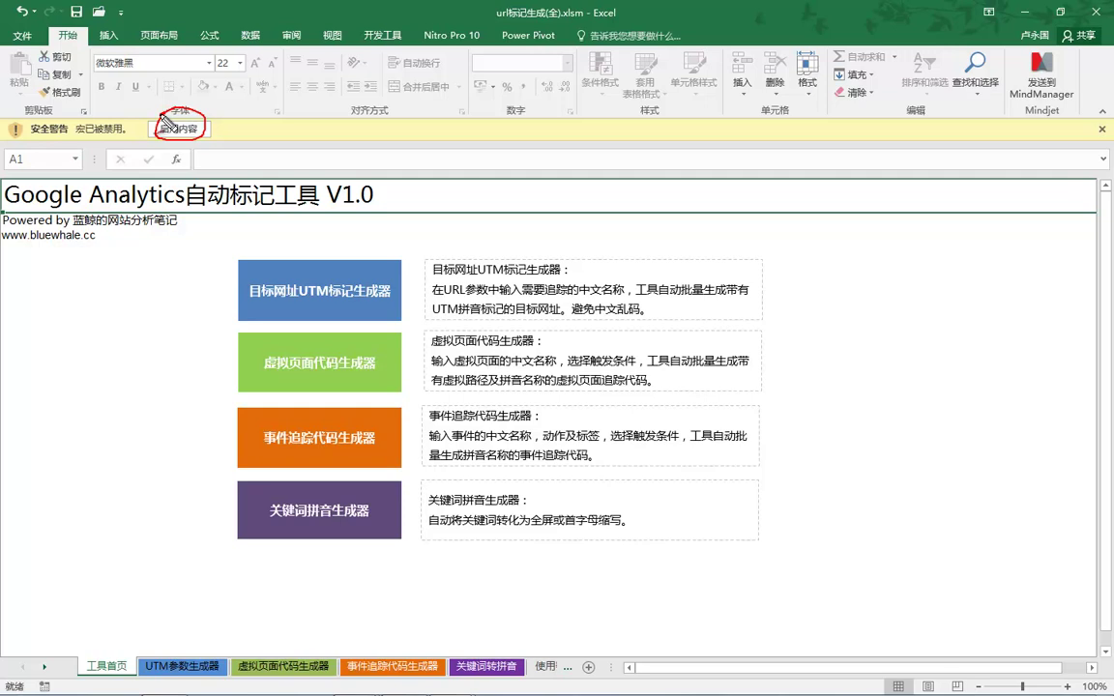
key(Escape)
click(166, 128)
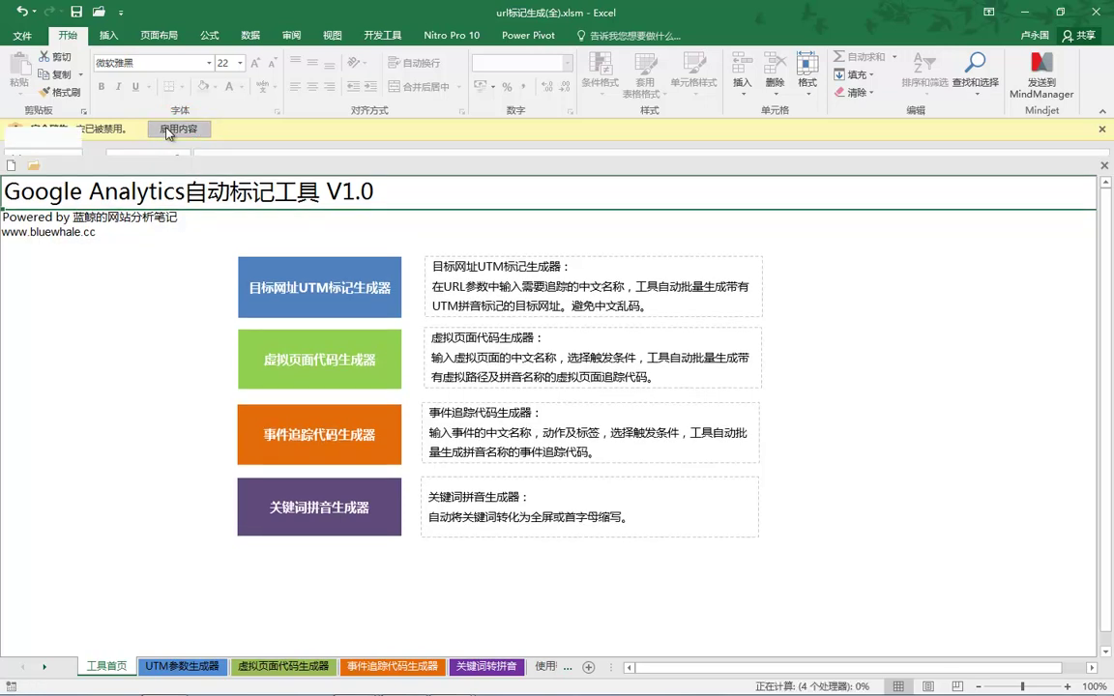
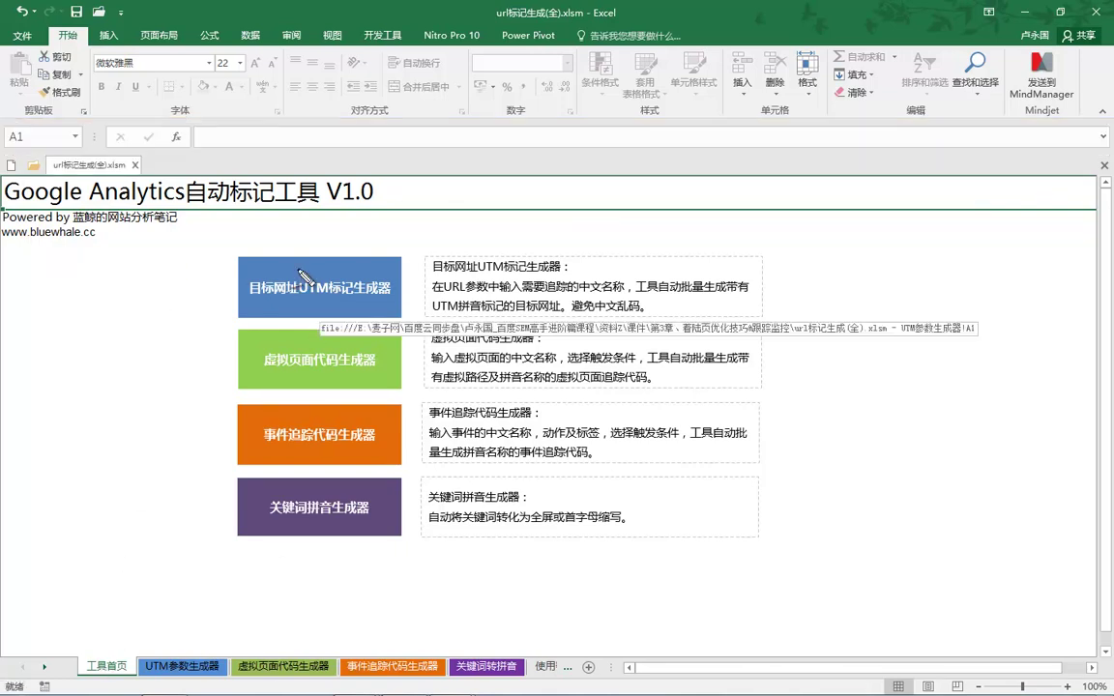
Circle the UTM, virtual-page and keyword-pinyin generators on screen, then clear the annotations.
mouse_move(334, 247)
mouse_down()
mouse_move(252, 276)
mouse_move(348, 250)
mouse_up()
mouse_move(315, 371)
mouse_down()
mouse_move(254, 360)
mouse_move(349, 334)
mouse_move(290, 458)
mouse_move(310, 392)
mouse_up()
drag(261, 498, 302, 487)
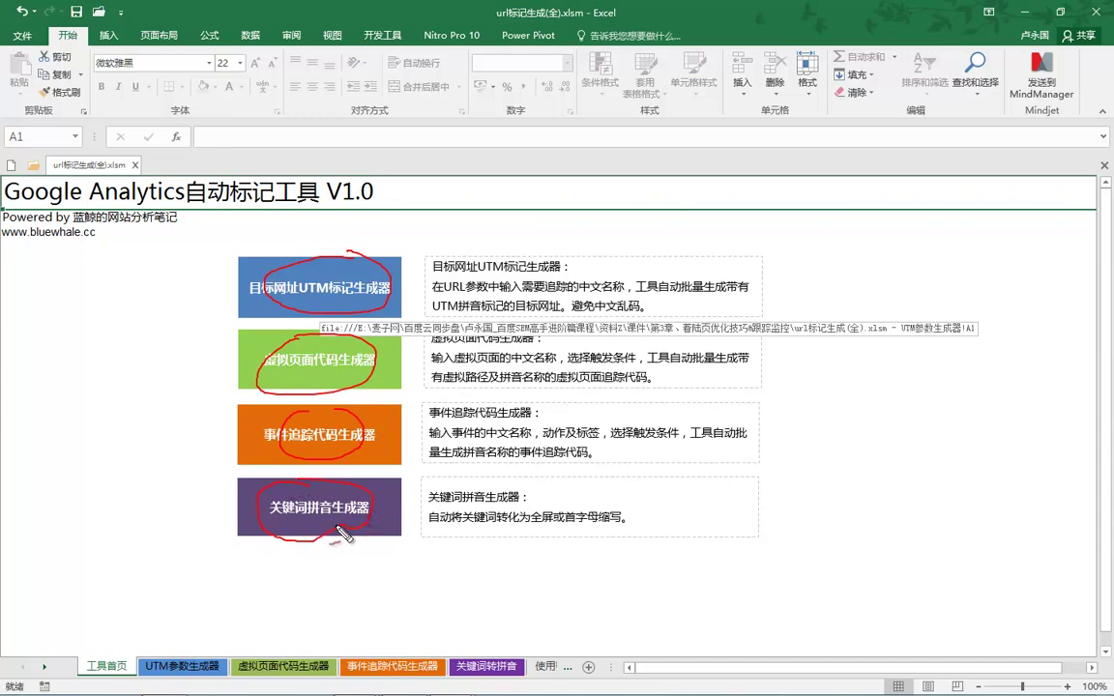
drag(949, 102, 966, 96)
key(Escape)
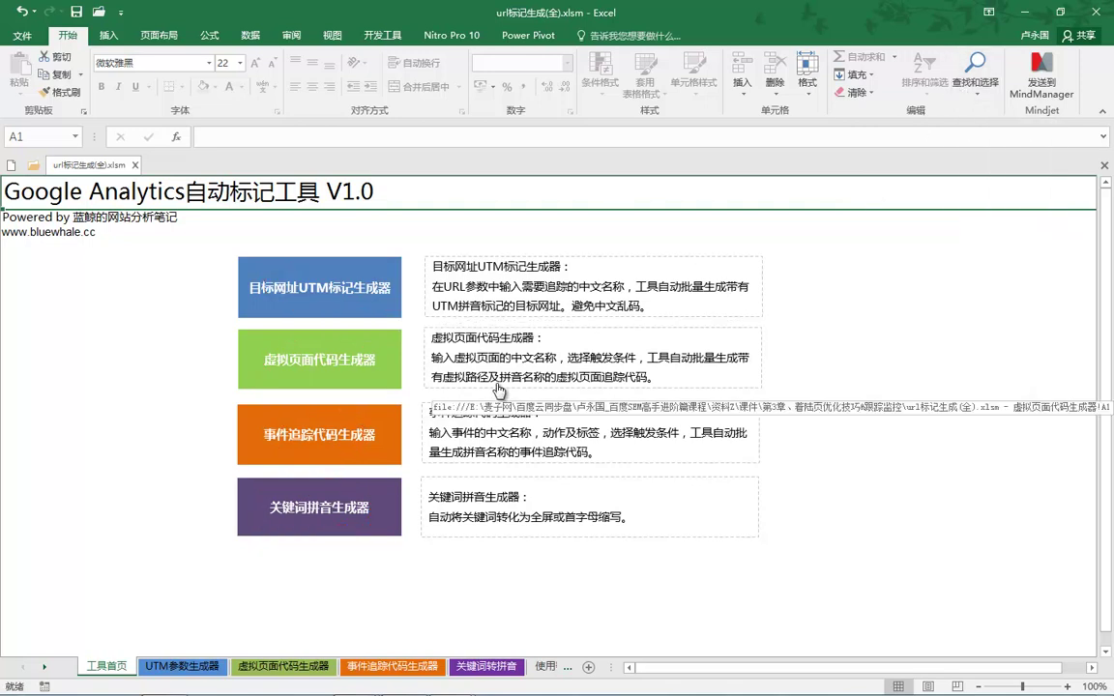
Tour the UTM参数生成器, 虚拟页面代码生成器 and 事件追踪代码生成器 sheets, ending on 关键词转拼音.
click(194, 667)
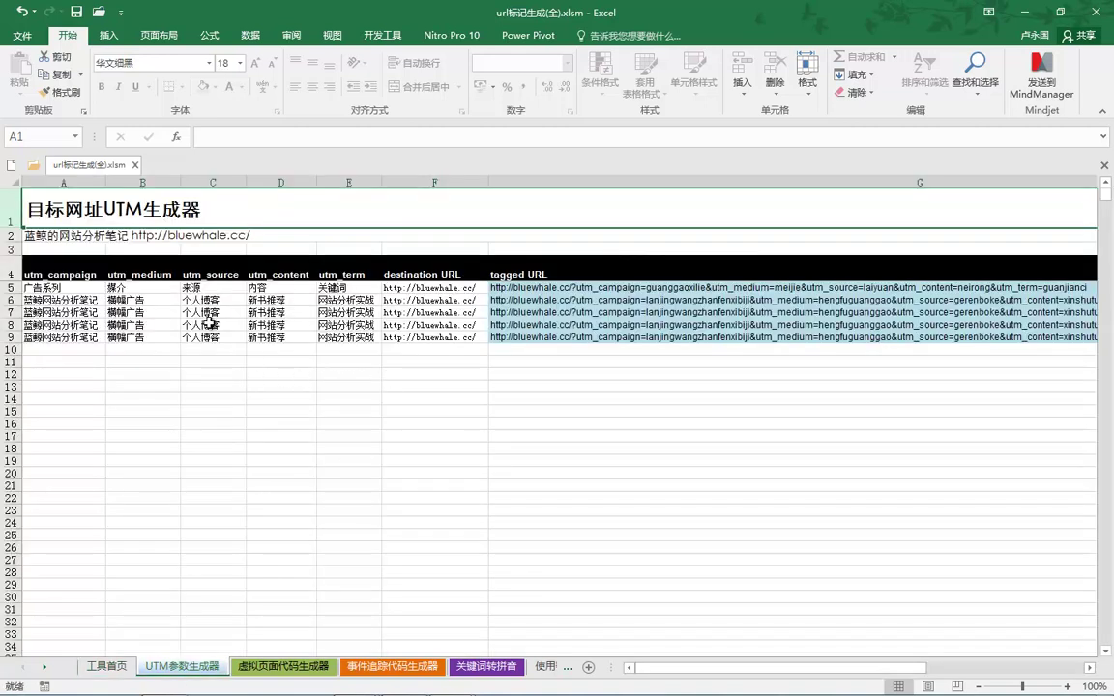
drag(137, 300, 132, 376)
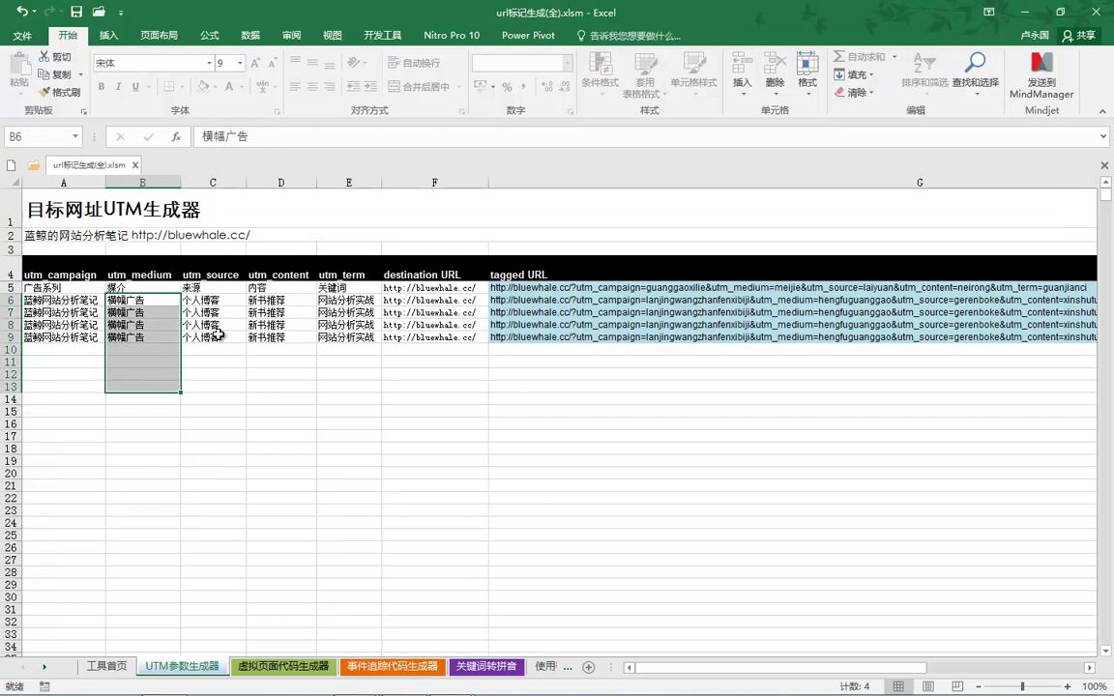
drag(213, 301, 224, 359)
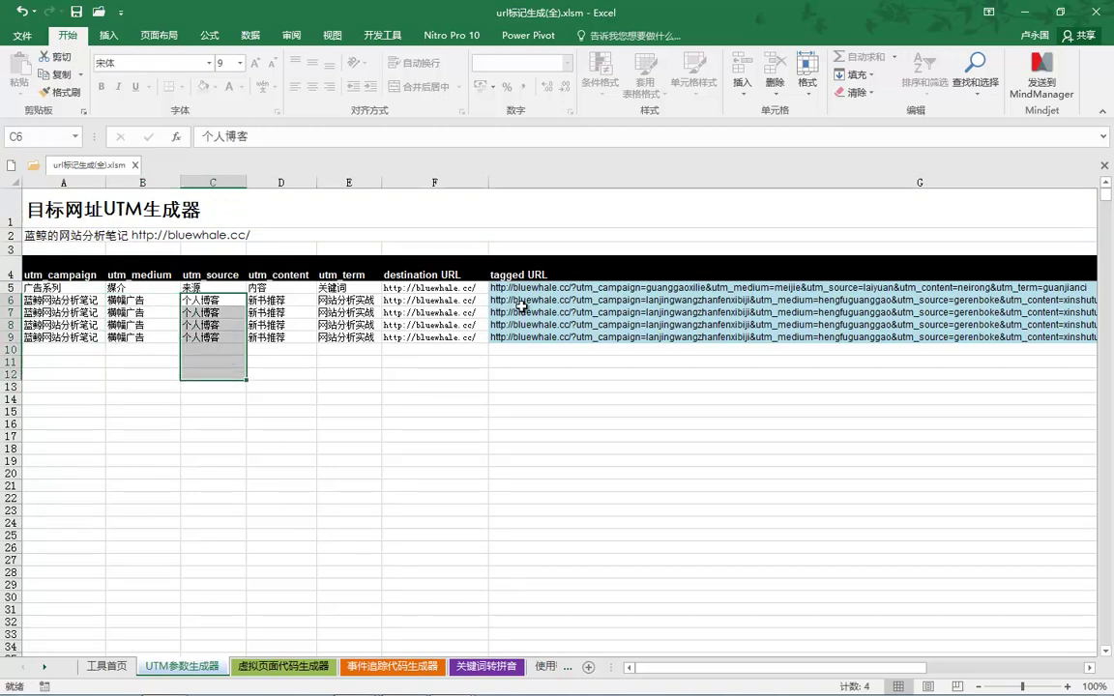
click(284, 667)
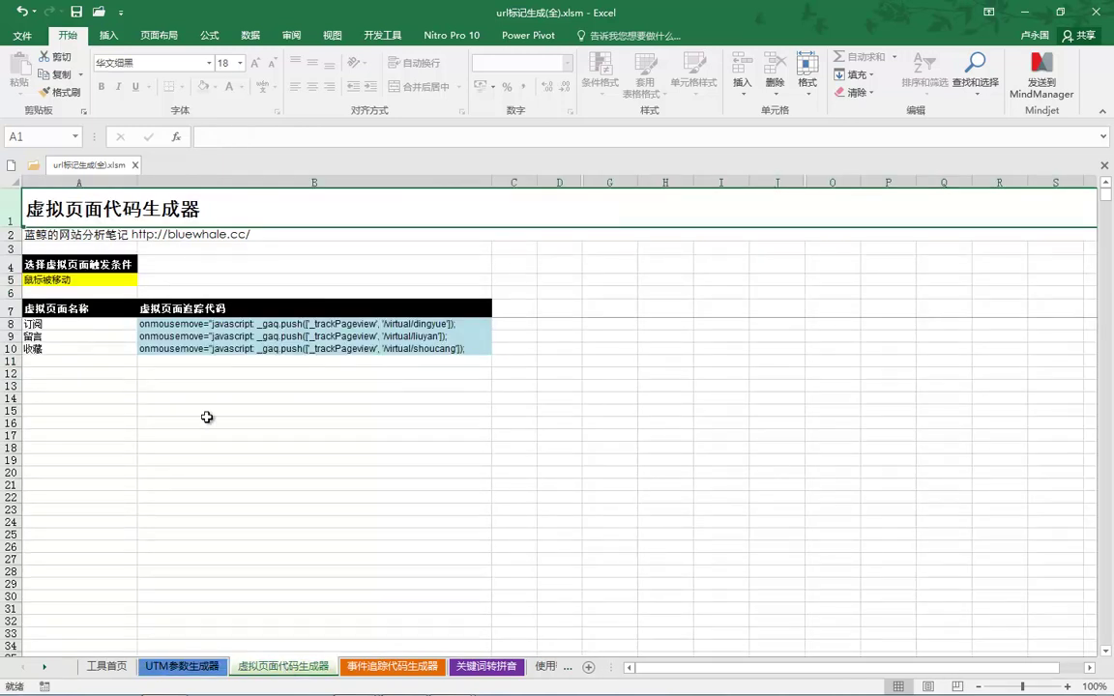
click(372, 667)
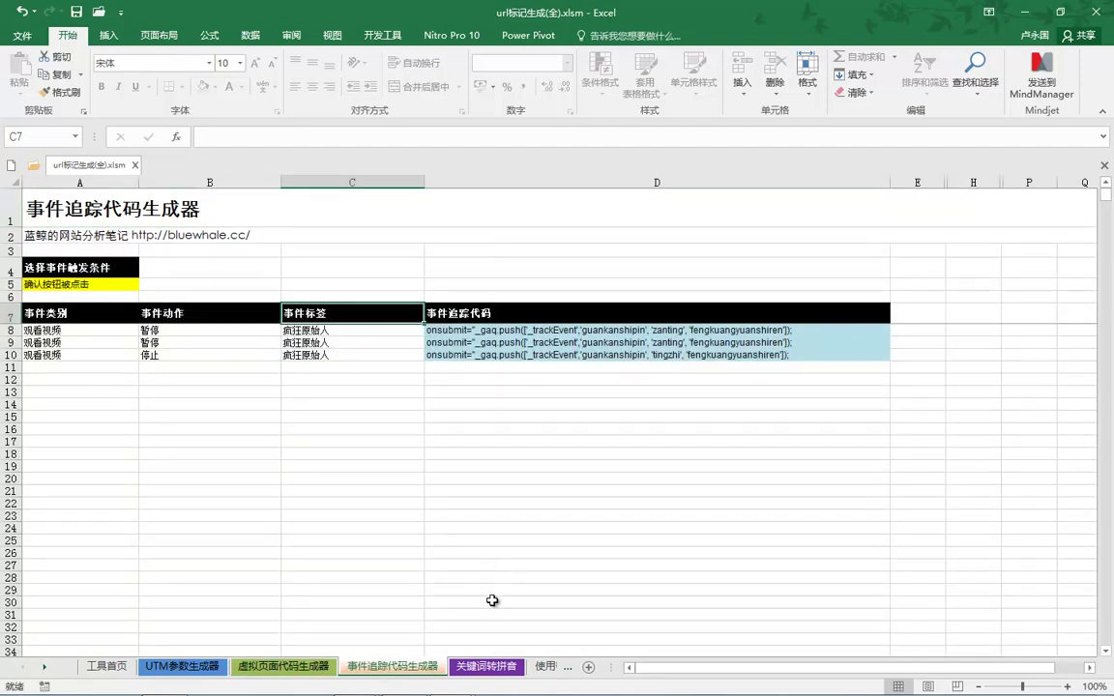
click(490, 667)
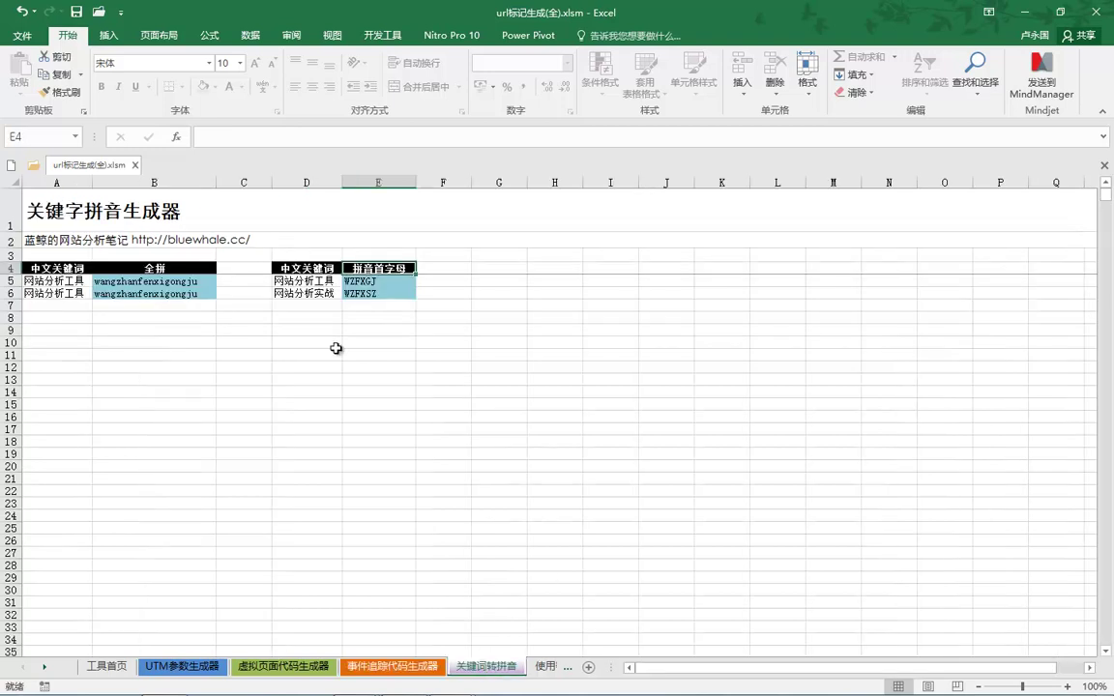
Replace the A5 keyword with a person's name entered in Chinese characters.
click(56, 280)
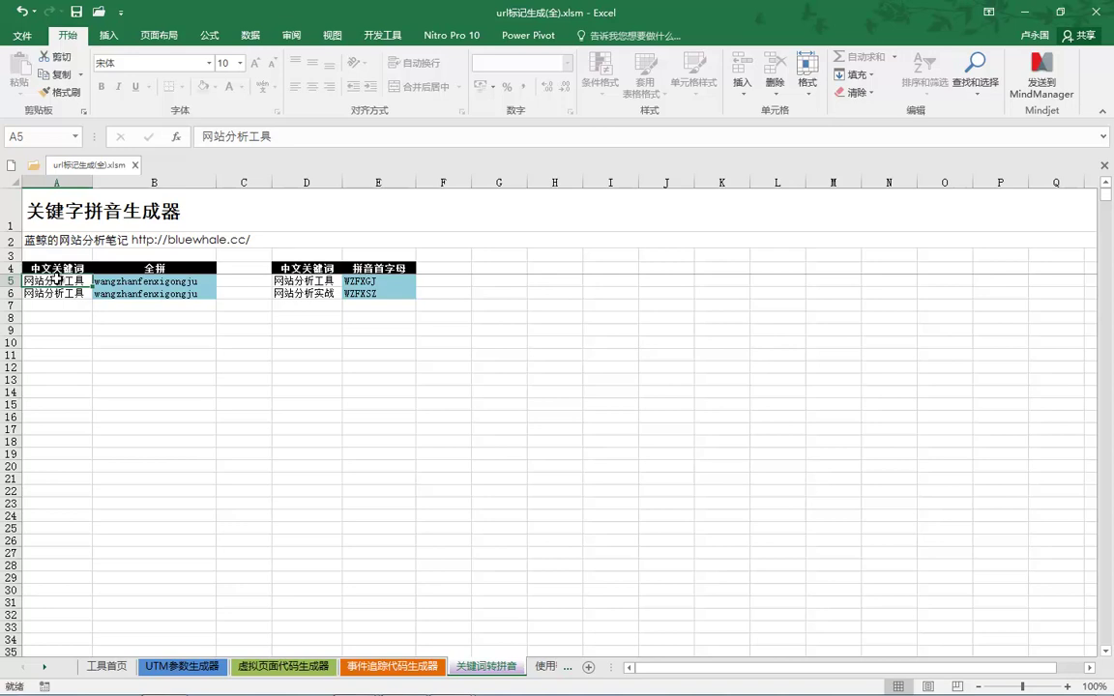
key(BackSpace)
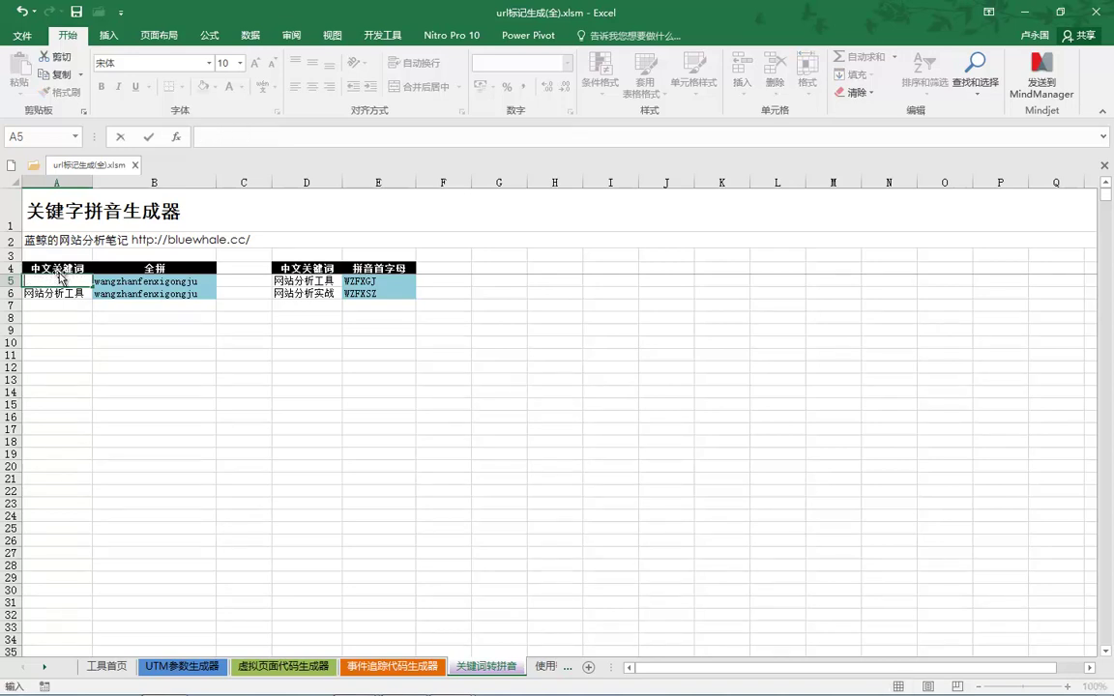
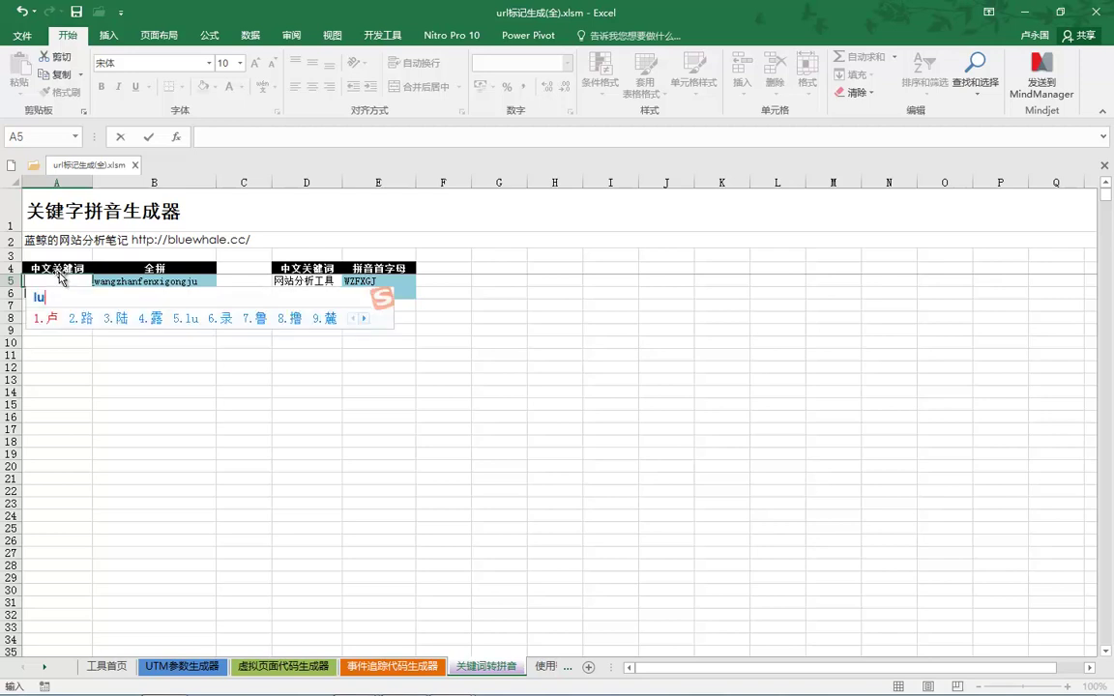
key(space)
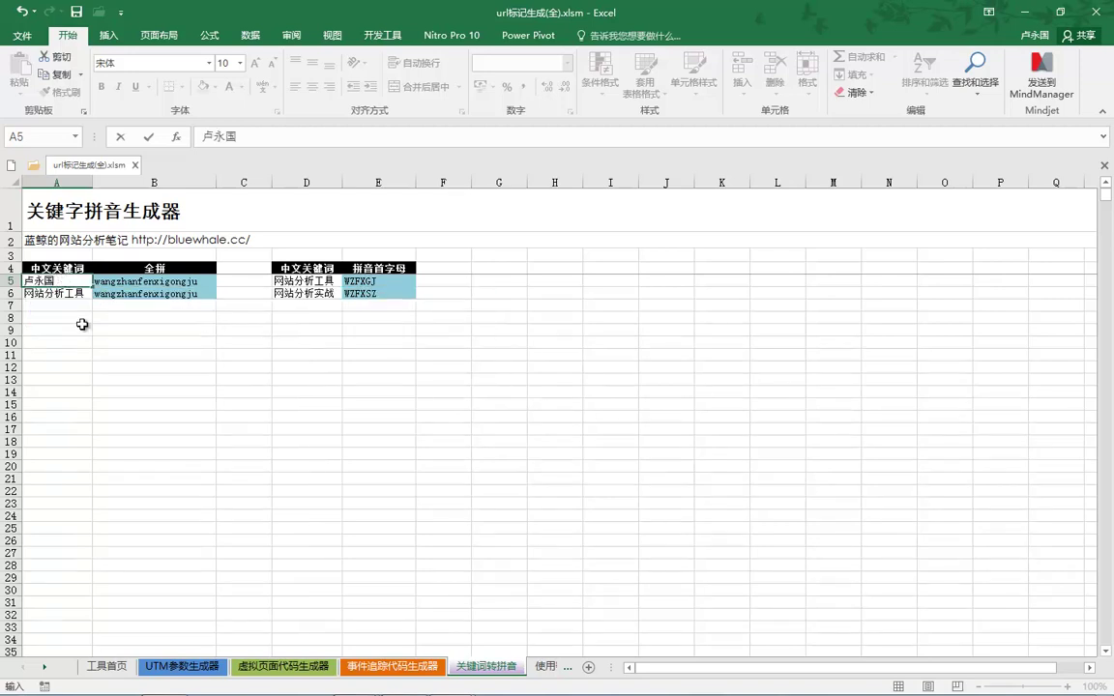
click(84, 327)
Enter 麦子学院 as the A6 keyword so B6 shows maizixueyuan.
click(70, 290)
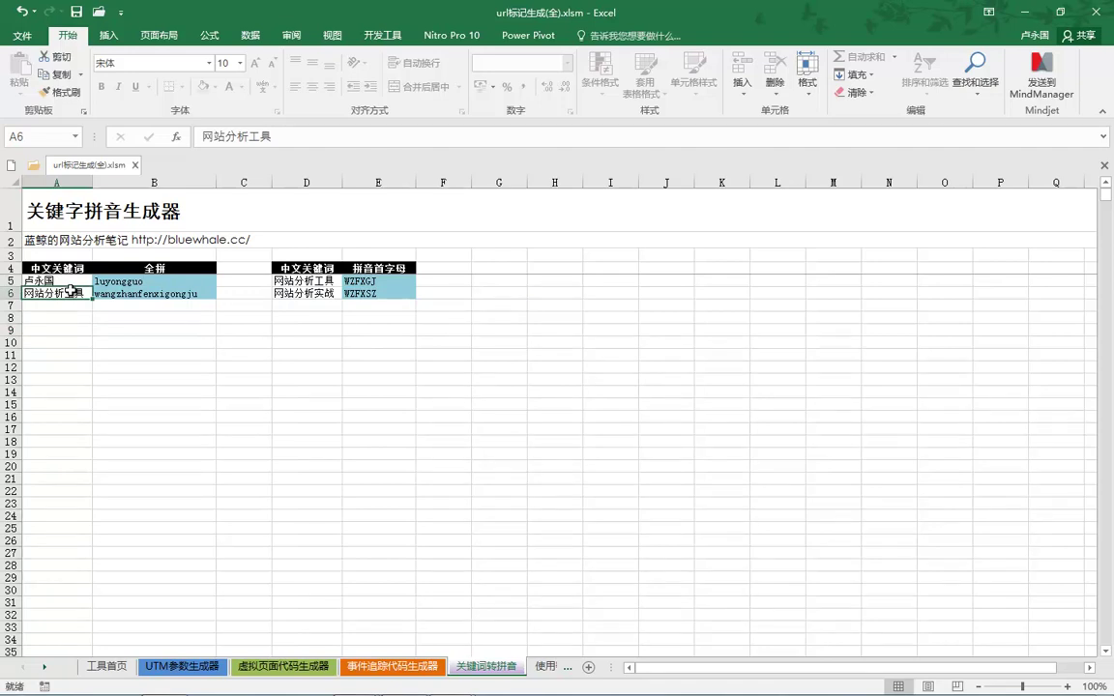
text(maizi)
key(space)
text(xueyuan2)
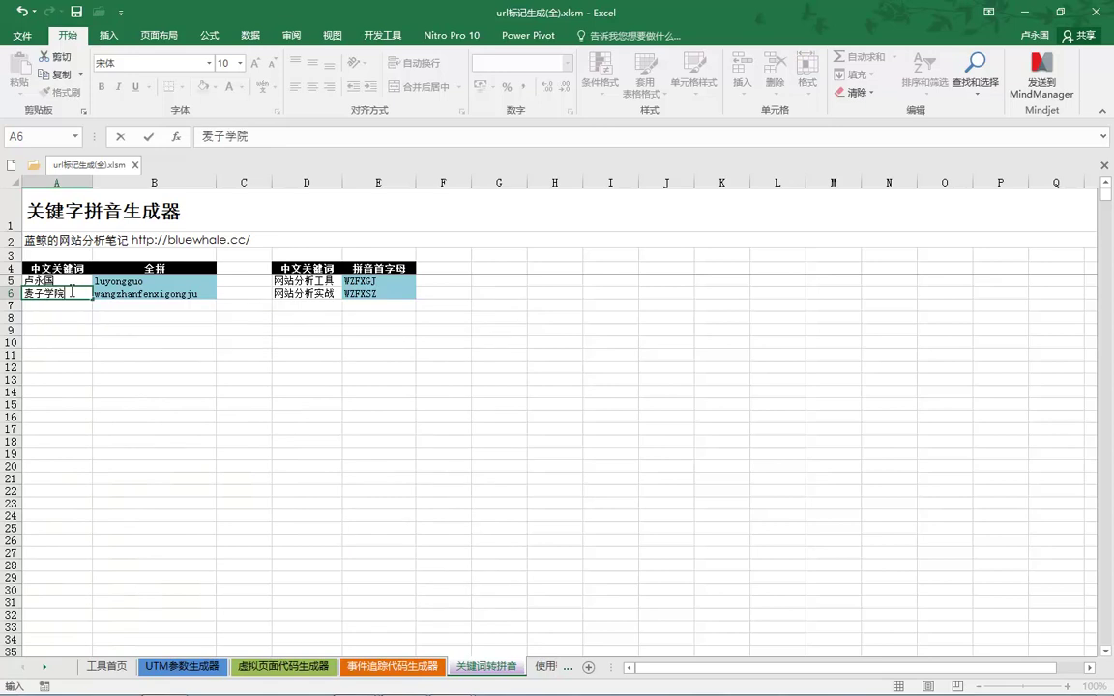
key(Return)
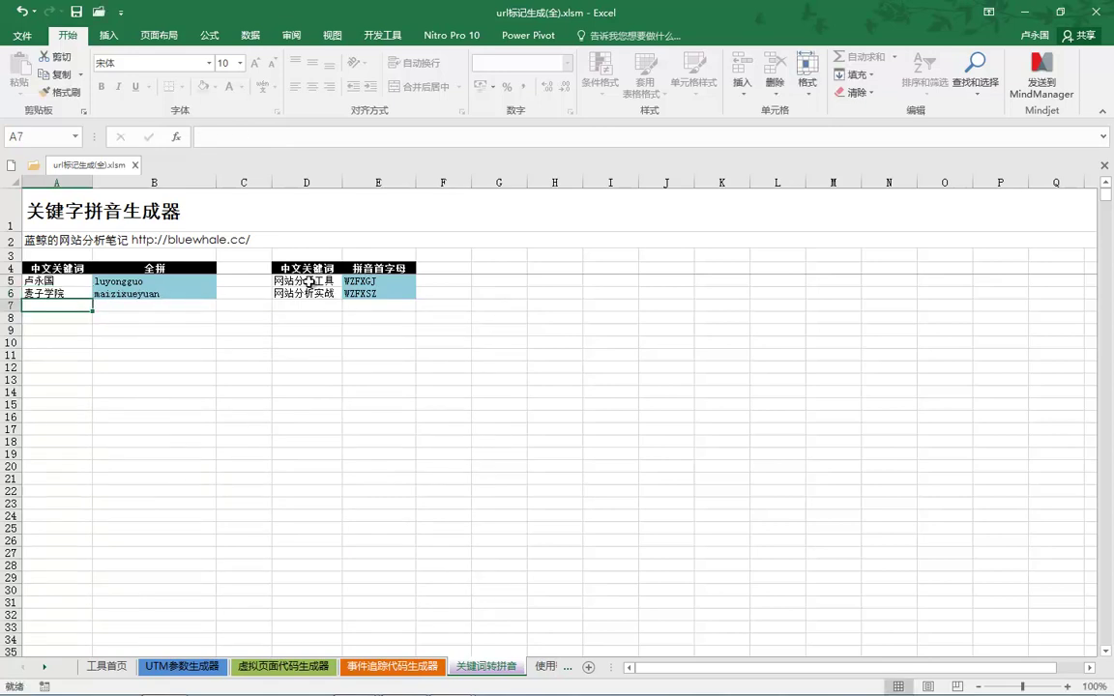
click(307, 282)
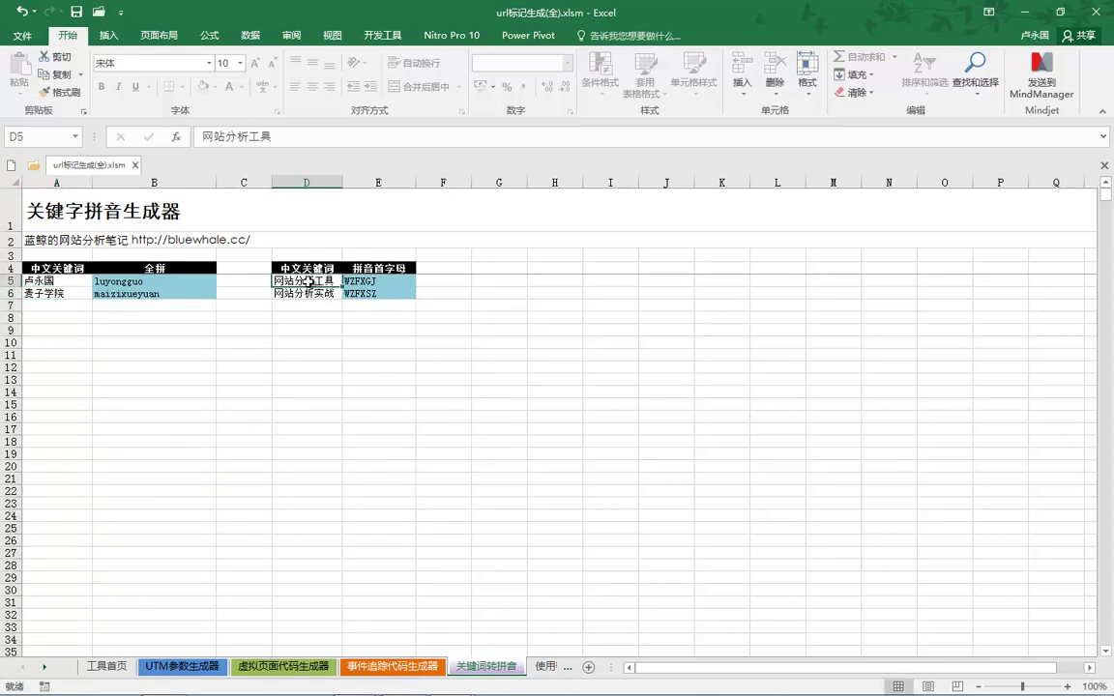
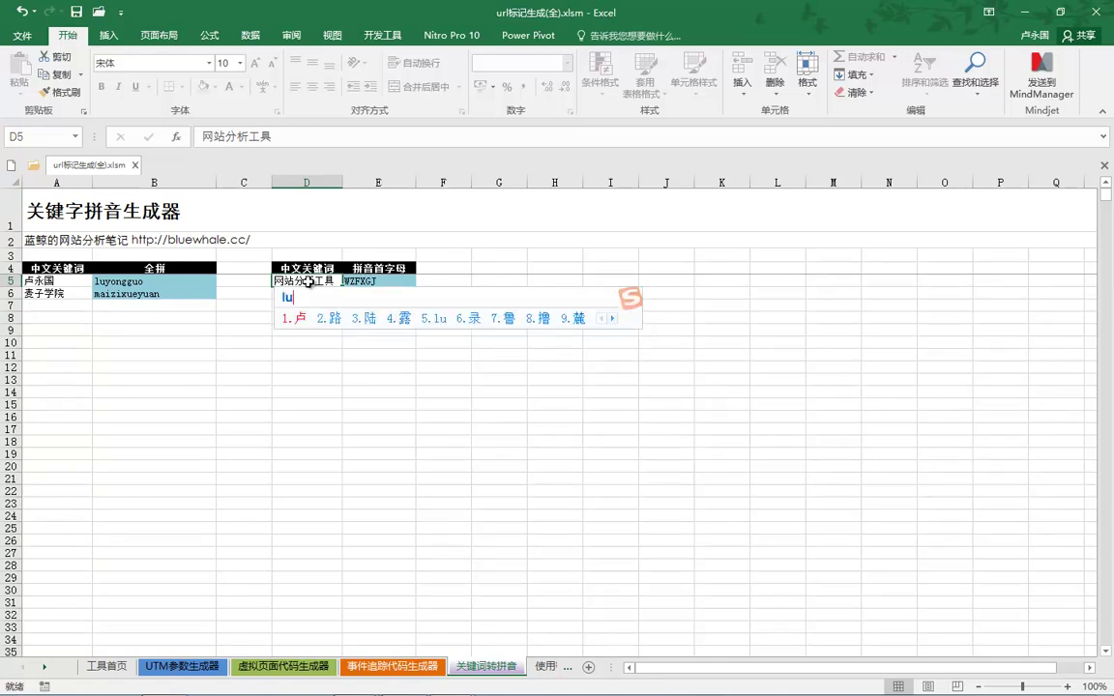
Enter a person's name followed by SEM as the D5 keyword.
key(space)
text(SEM)
click(309, 307)
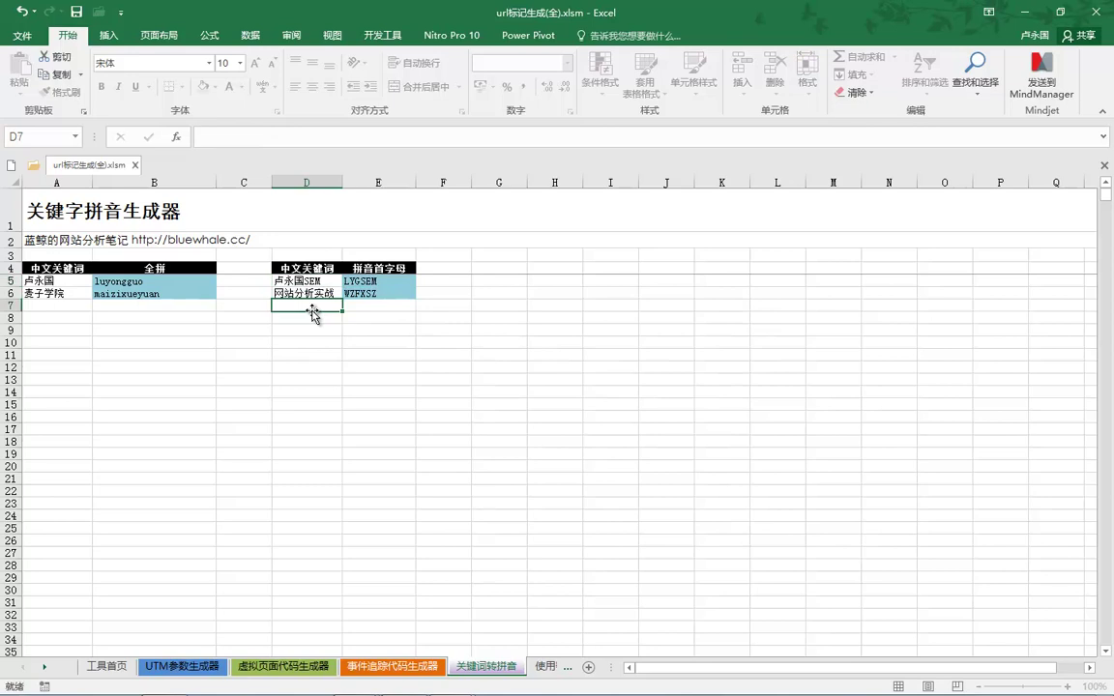
Enter 麦子学院视频 as the D6 keyword so its initials code recalculates.
click(300, 294)
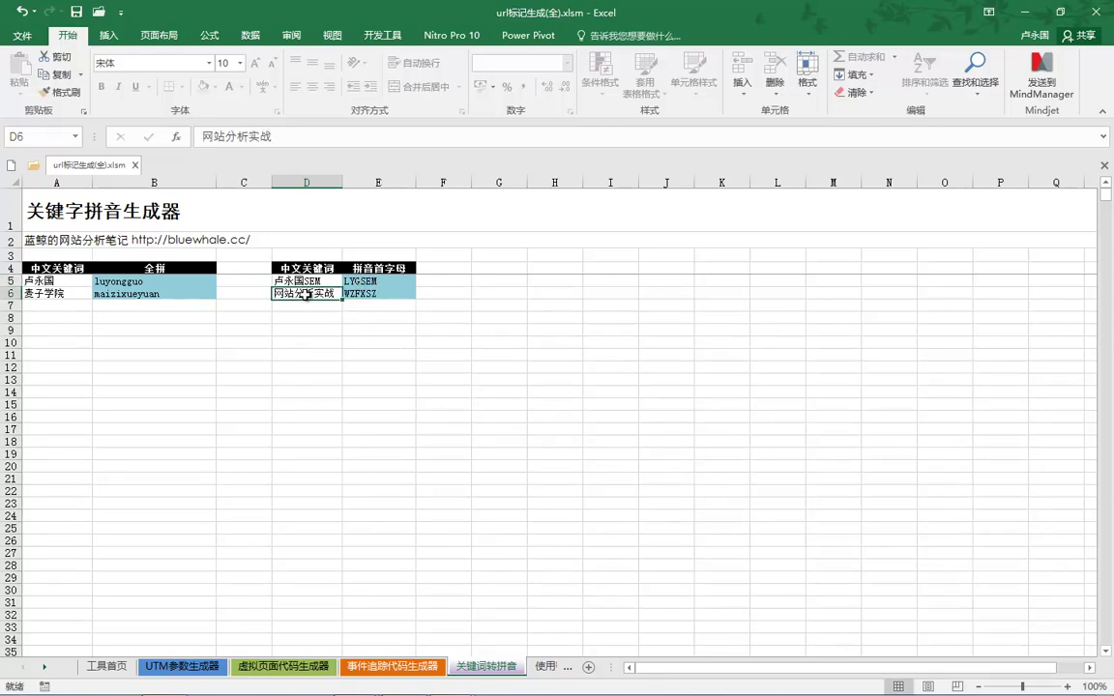
text(maizi)
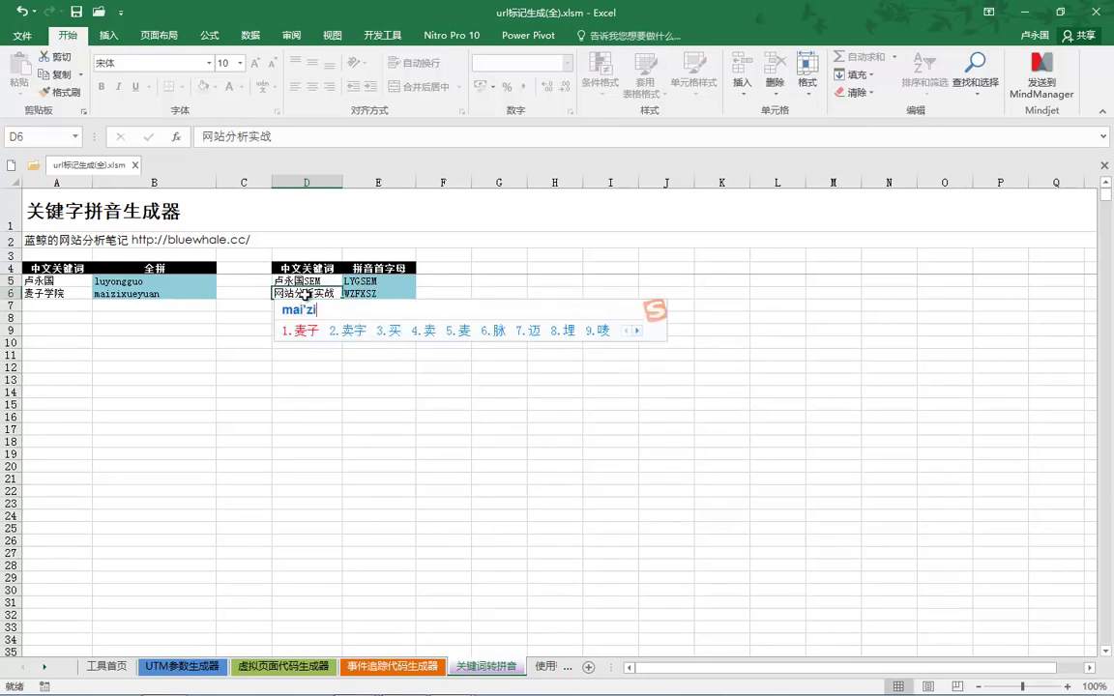
key(space)
text(xueyuan)
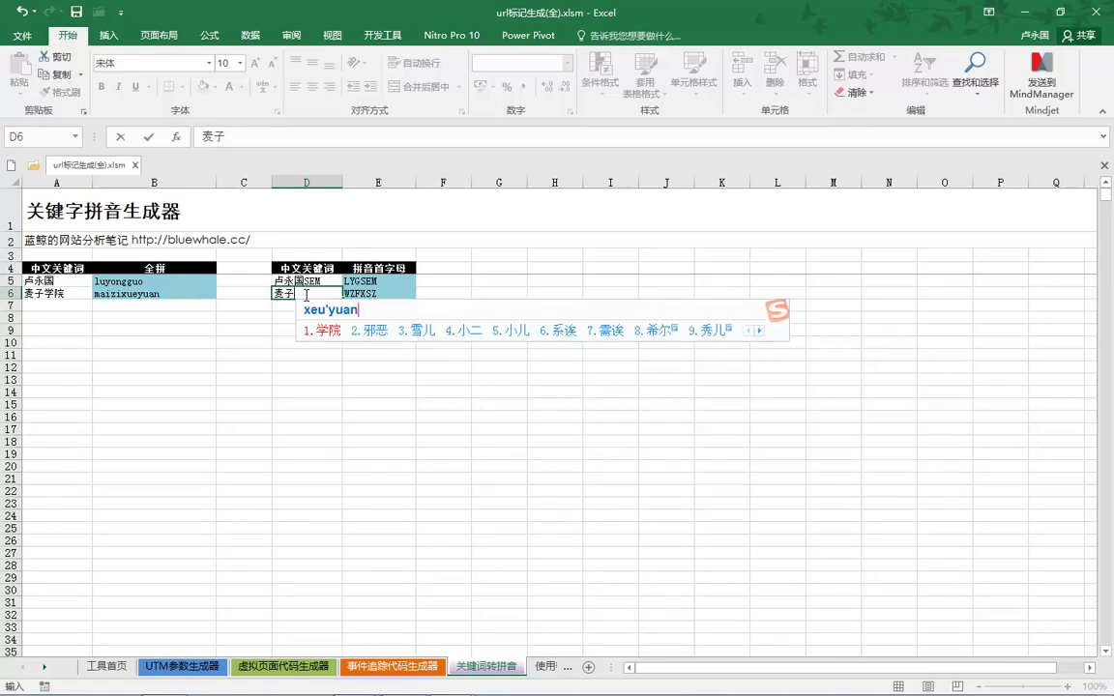
key(space)
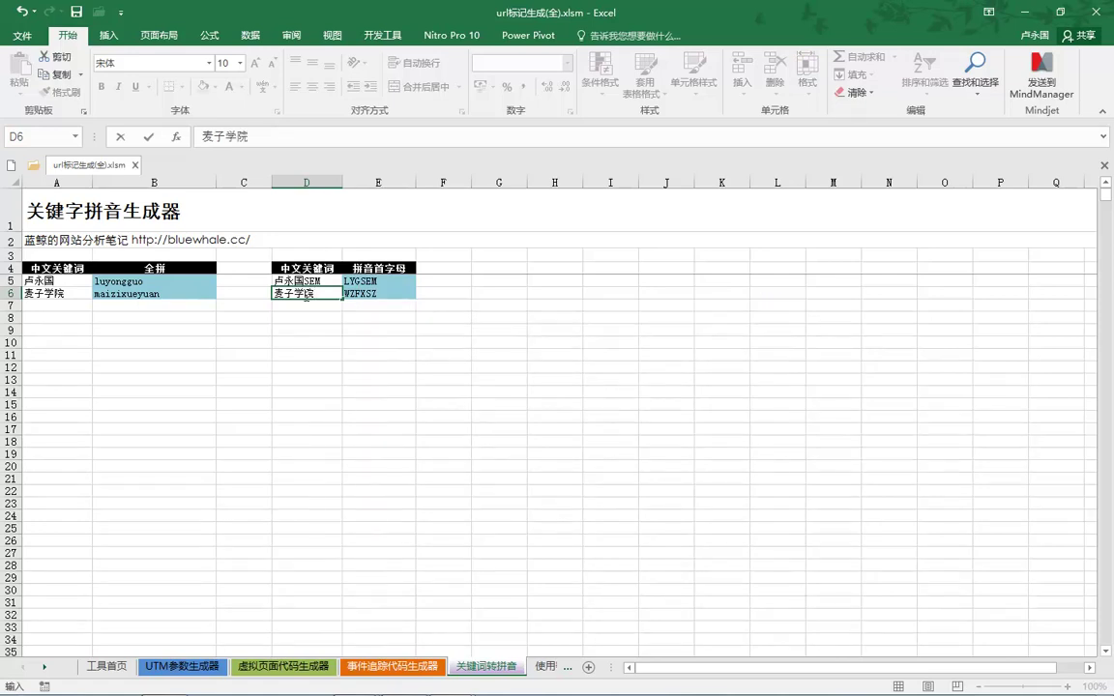
text(shipin)
key(space)
click(427, 340)
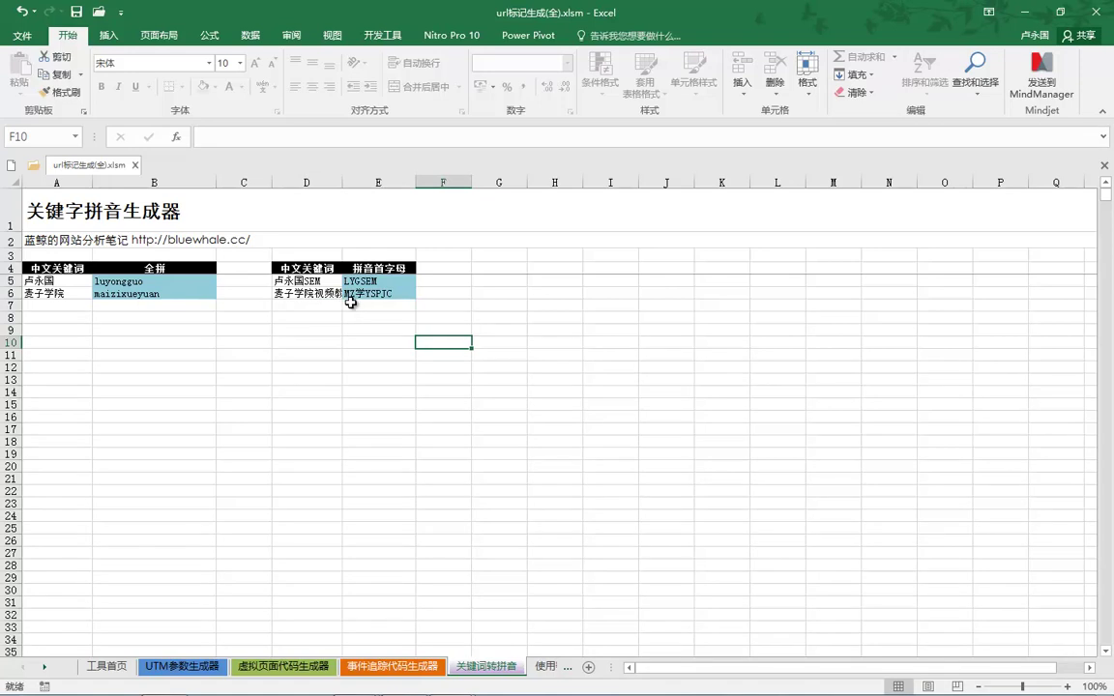
Try editing the E6 initials code and dismiss the protected-sheet warning.
click(364, 293)
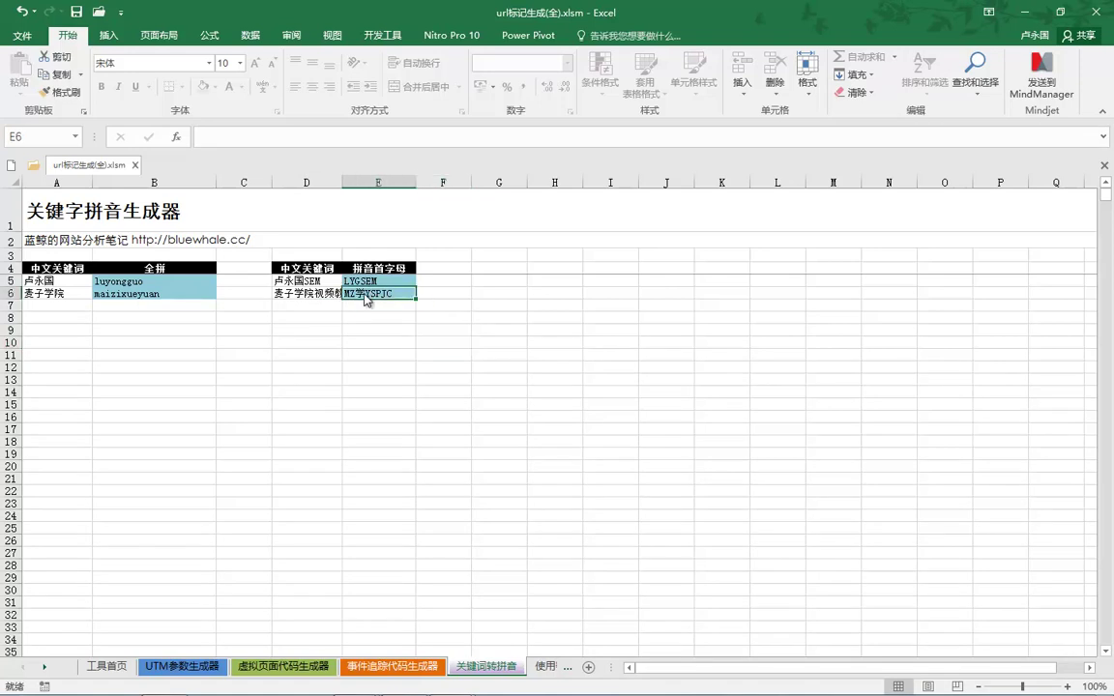
double_click(364, 293)
click(564, 397)
Edit D6 to swap 学院 for 教育, giving 麦子教育视频教程 and code MZJYSPJC.
double_click(308, 292)
key(BackSpace)
key(BackSpace)
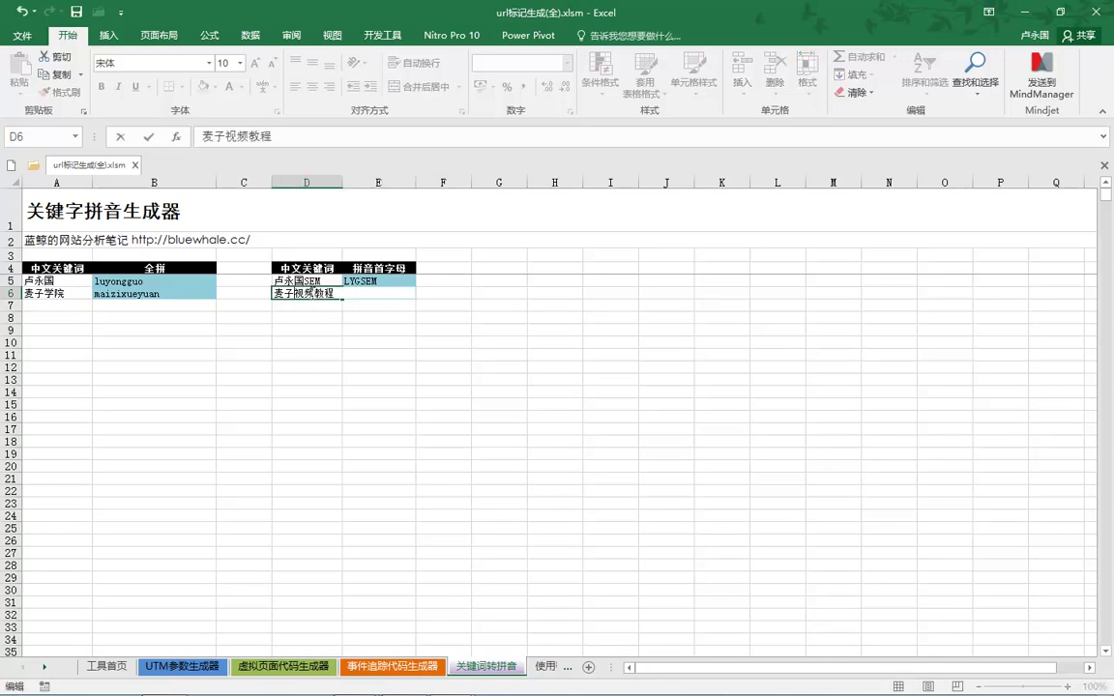
text(jiweiyu)
key(space)
key(BackSpace)
key(BackSpace)
key(BackSpace)
text(jiaoyu)
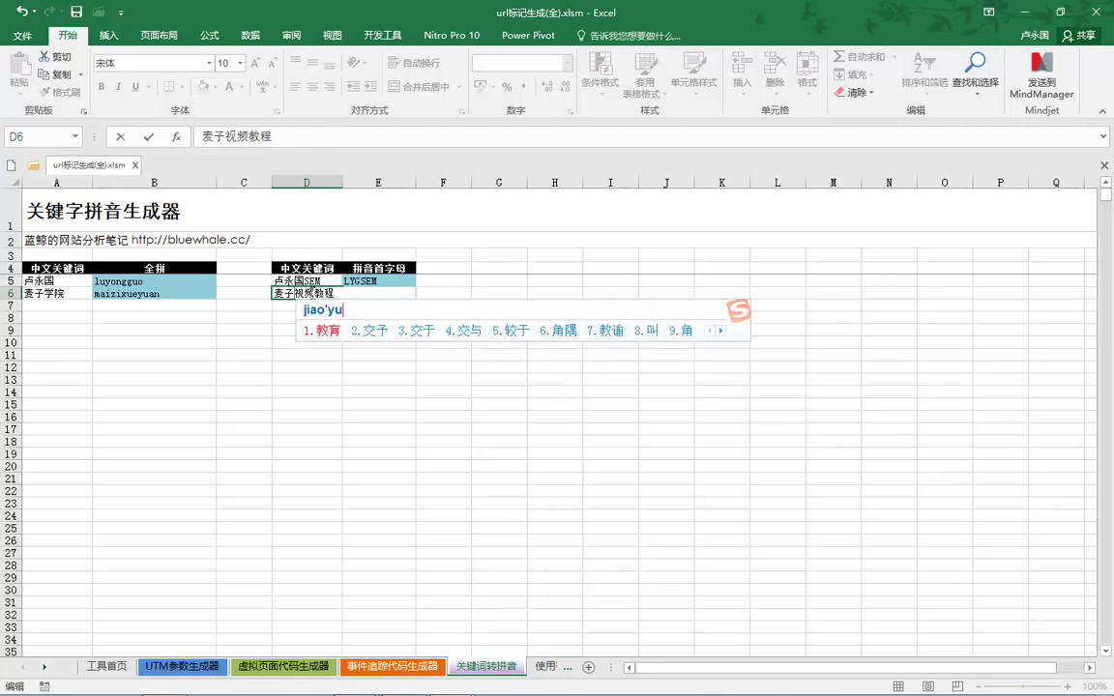
key(space)
key(Return)
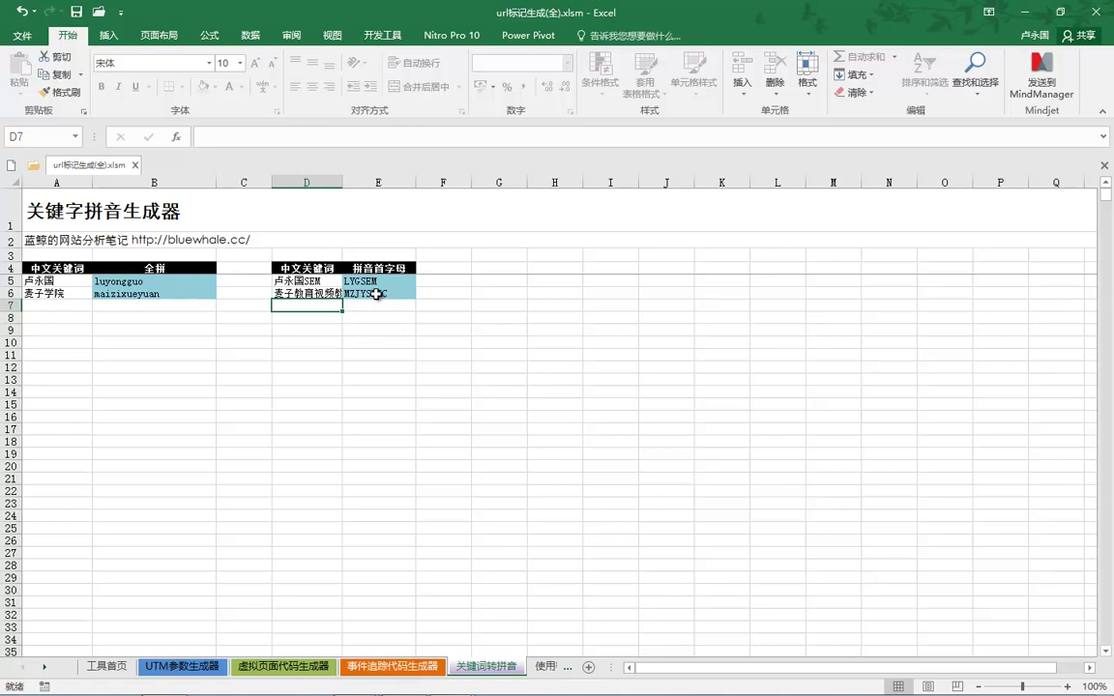
click(376, 293)
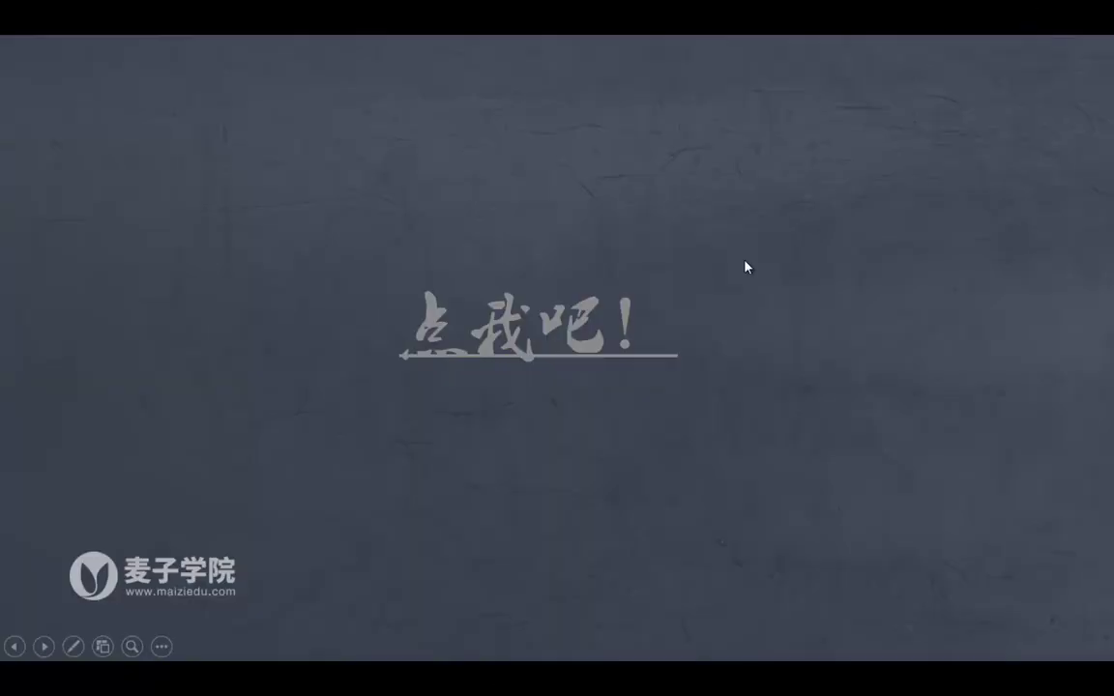
End the full-screen PowerPoint slideshow.
key(Escape)
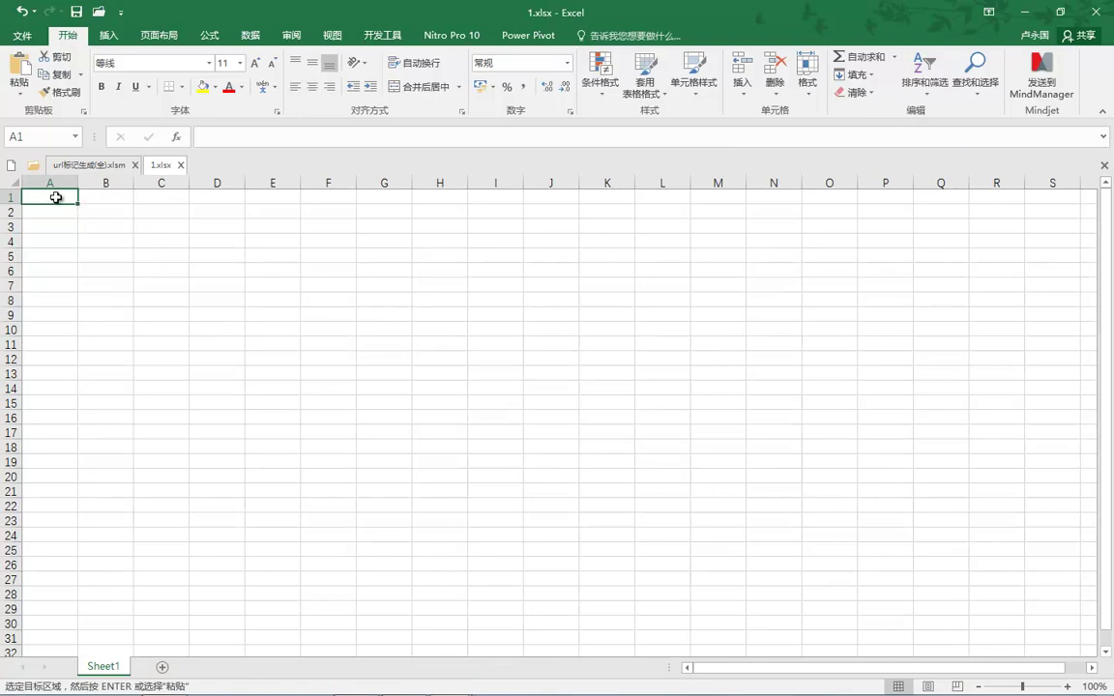
Enter the headers 推广单元 in A1, 关键词 in B1 and 代码 in D1 of 1.xlsx.
text(tuiguang)
text(danyuan)
key(space)
key(Tab)
text(guanjianci)
key(space)
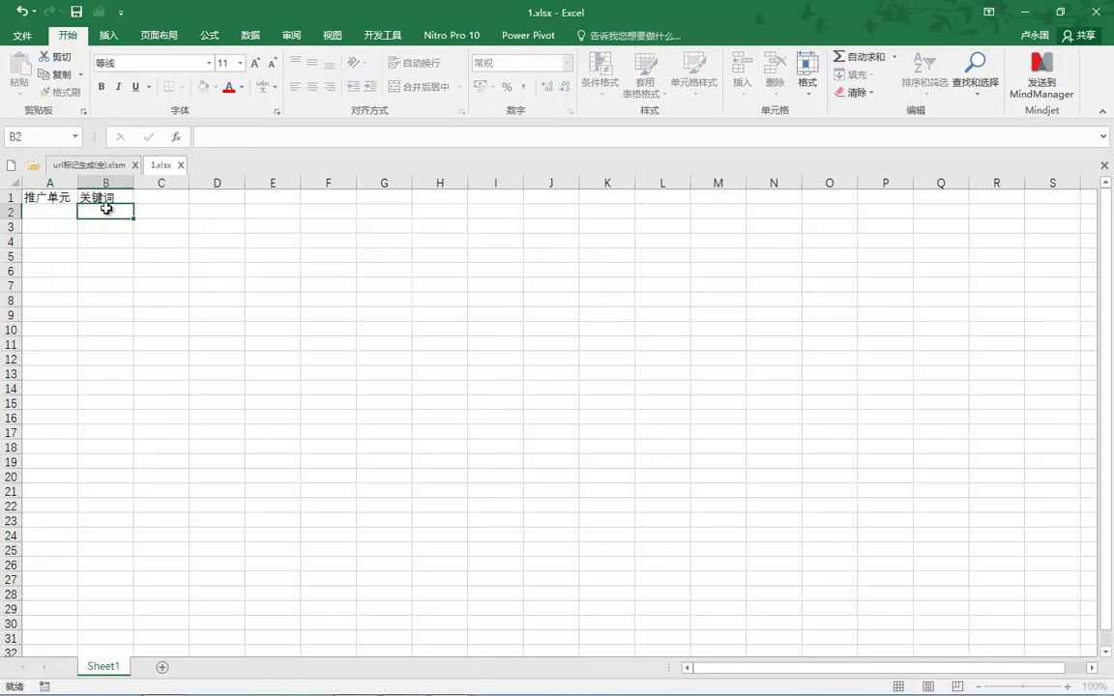
click(217, 197)
text(daima)
key(space)
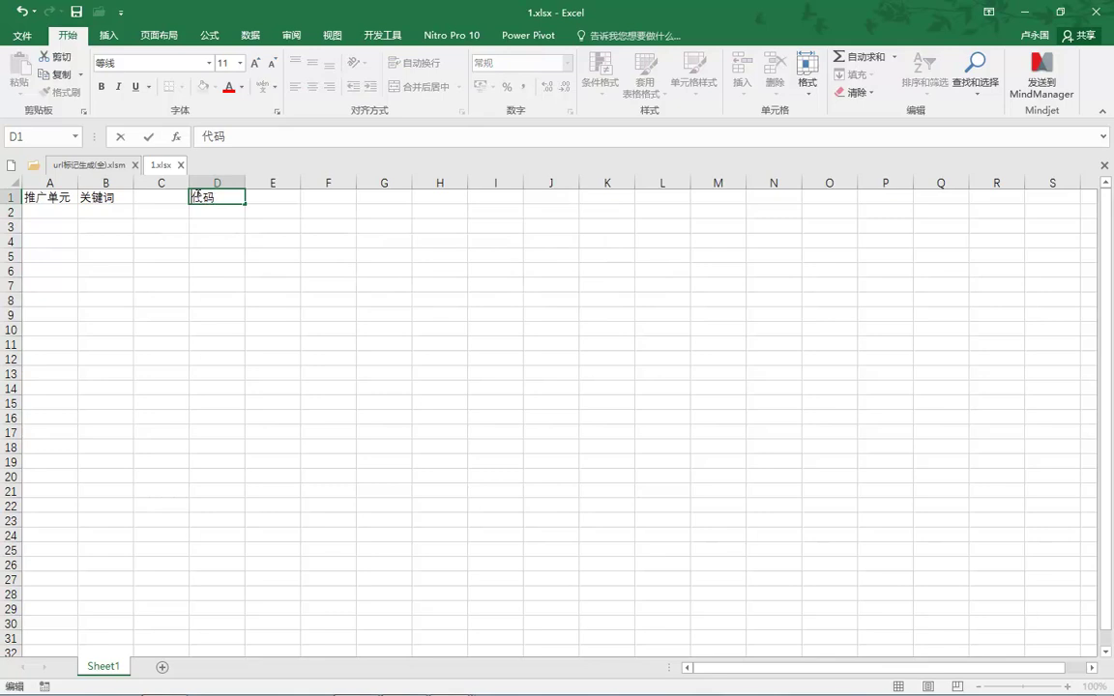
Change the D1 header to GJC代码, correcting the mistyped letters.
click(198, 193)
text(GJV)
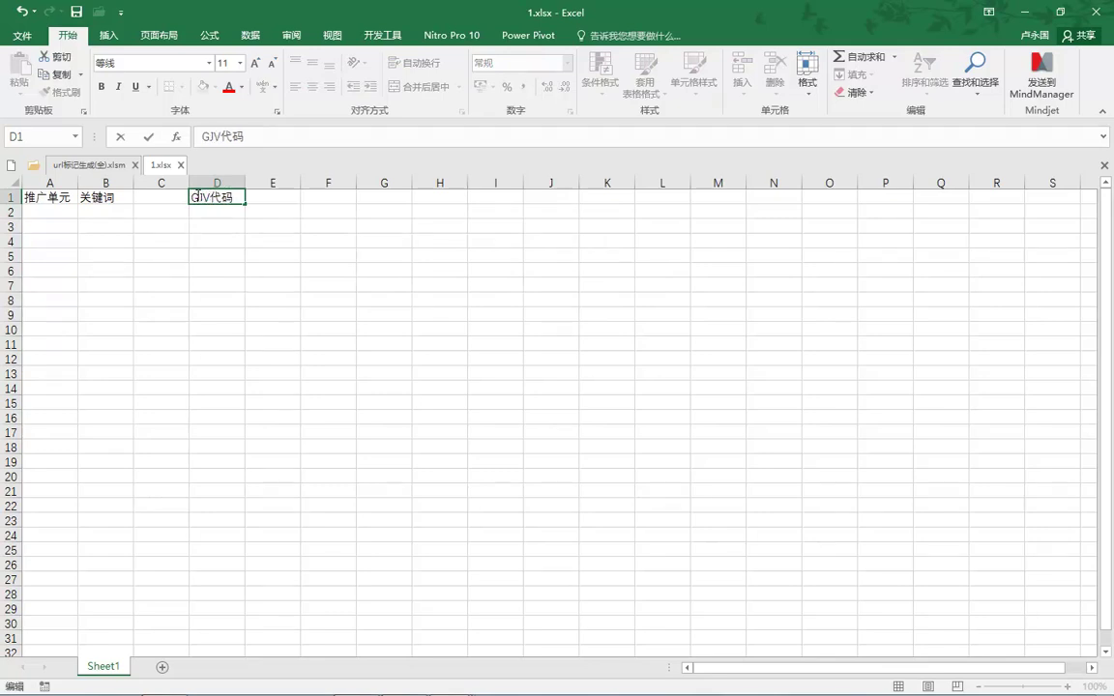
key(BackSpace)
key(BackSpace)
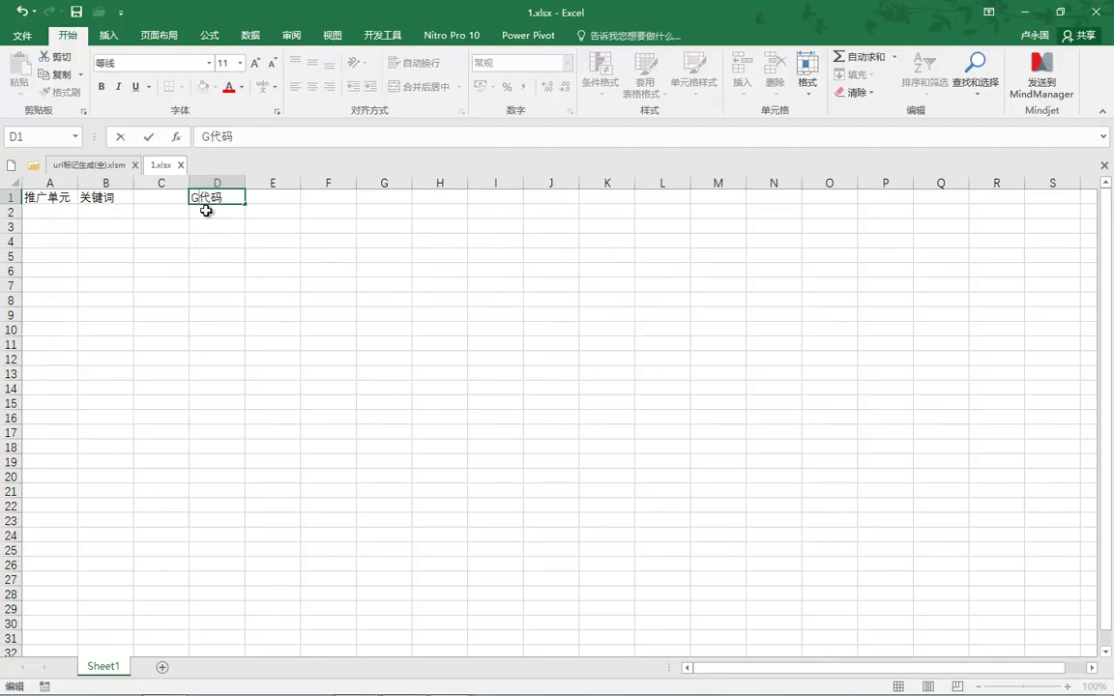
text(jc)
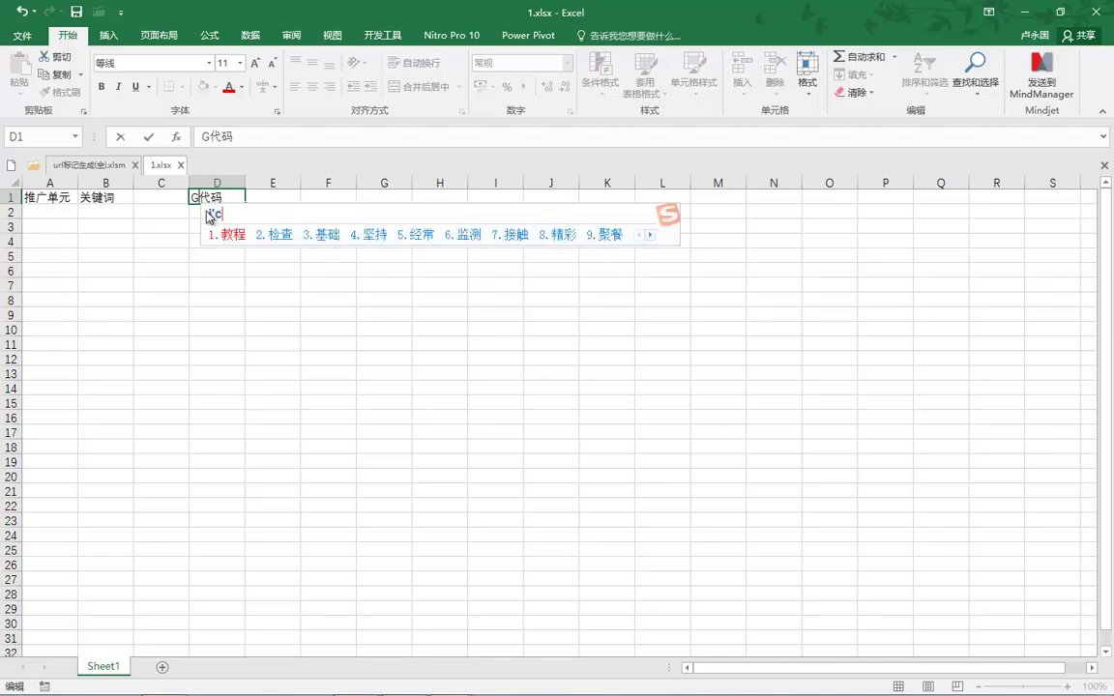
key(BackSpace)
key(BackSpace)
text(j)
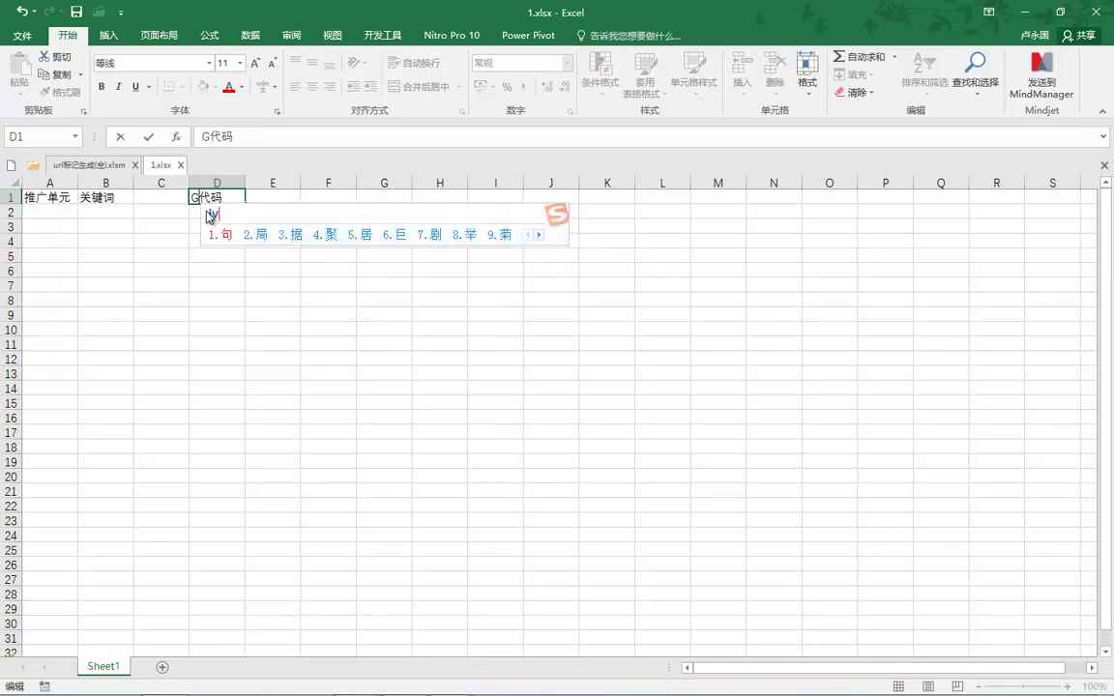
key(BackSpace)
text(JC)
key(Return)
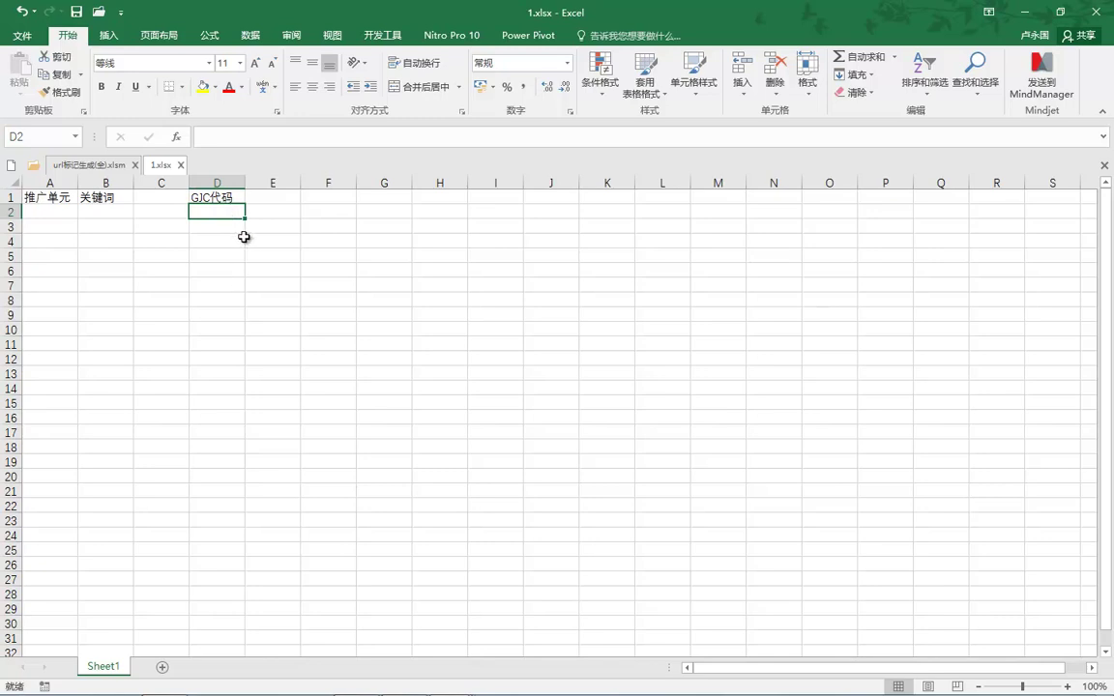
mouse_move(329, 682)
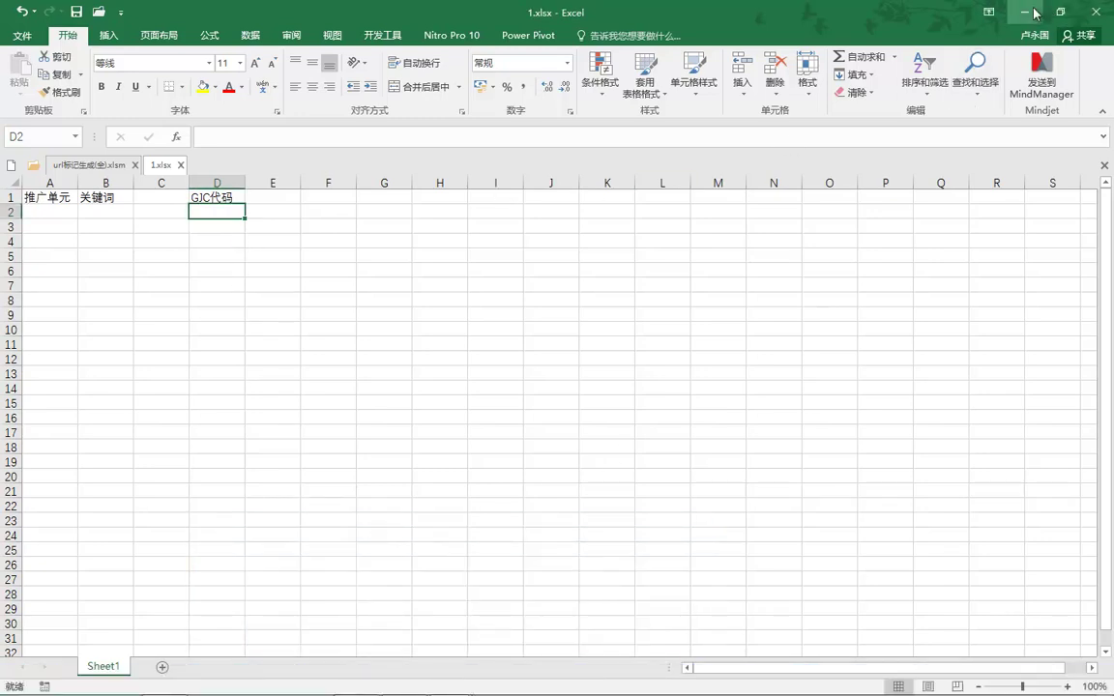
Copy the two pinyin-initial codes in E5:E6 of the URL-tagging workbook.
key(ctrl+Tab)
click(373, 280)
double_click(374, 280)
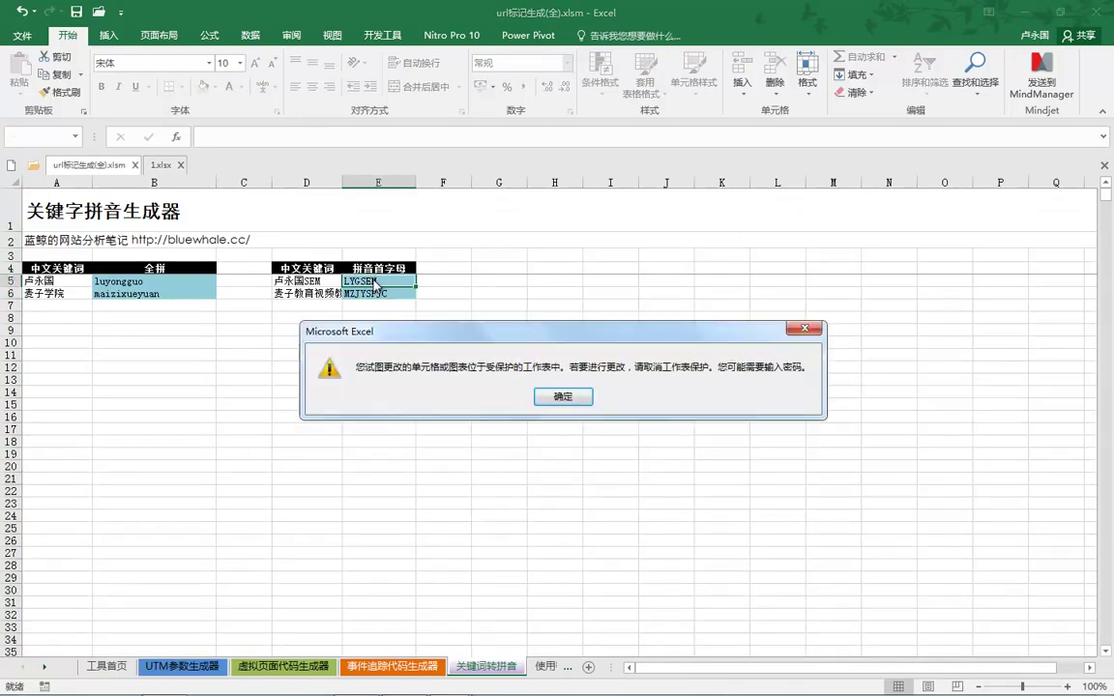
click(559, 396)
drag(396, 278, 397, 303)
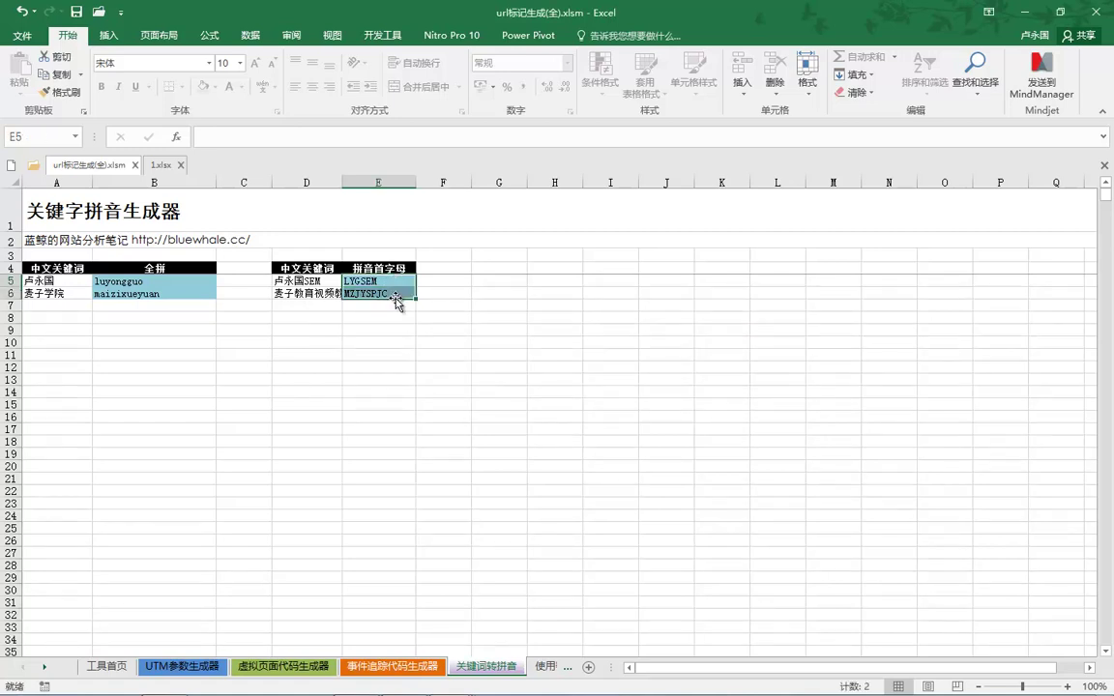
right_click(397, 297)
click(425, 317)
Paste the codes as values into D2:D3 of 1.xlsx, then return to the URL-tagging workbook.
click(1022, 13)
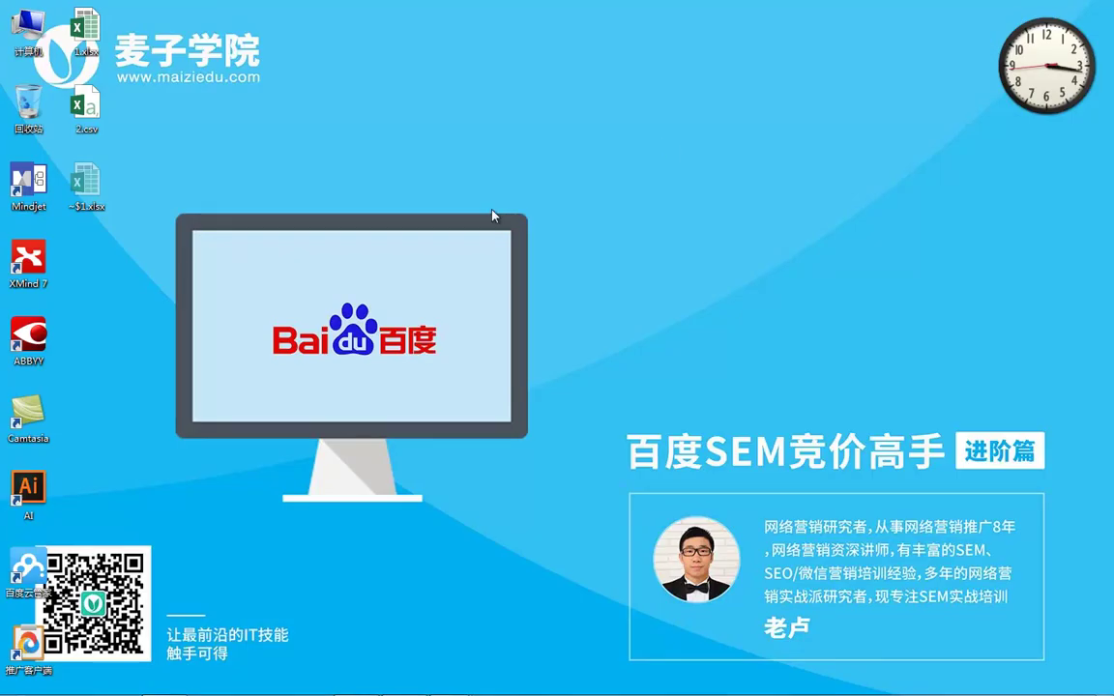
mouse_move(449, 680)
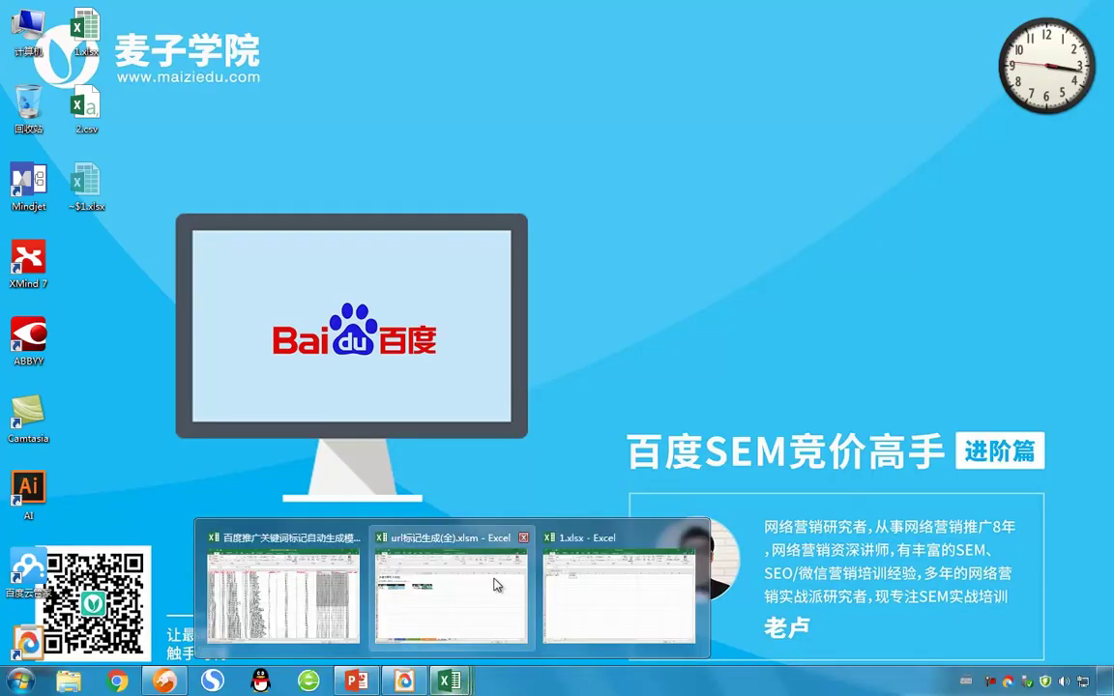
click(595, 581)
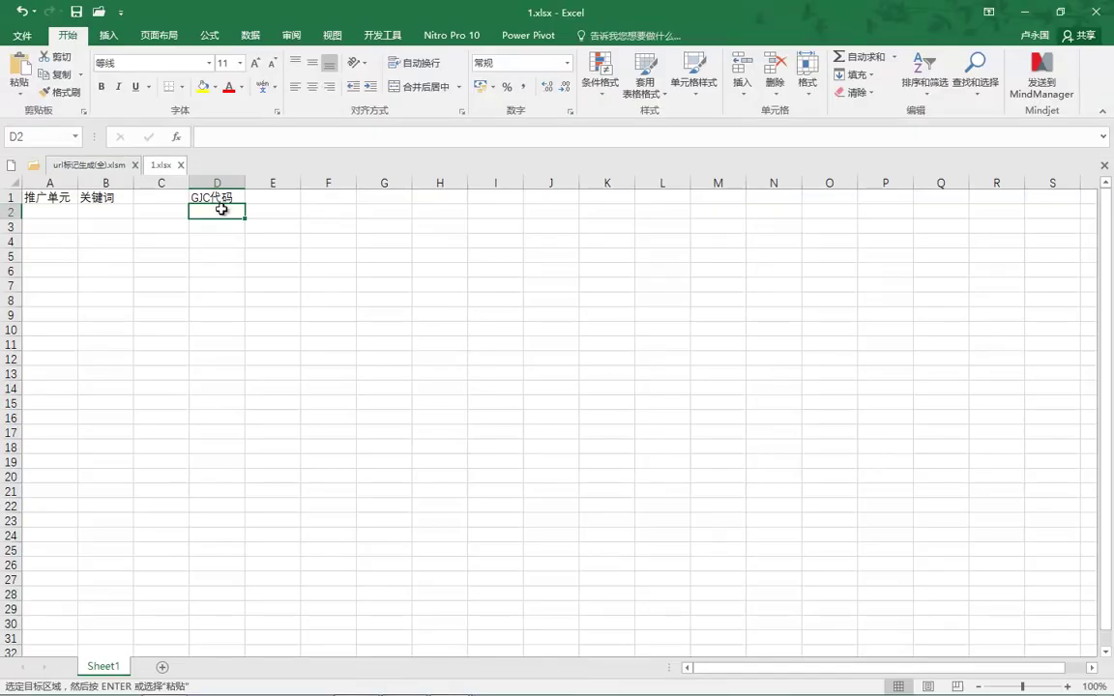
text(LYGSEM)
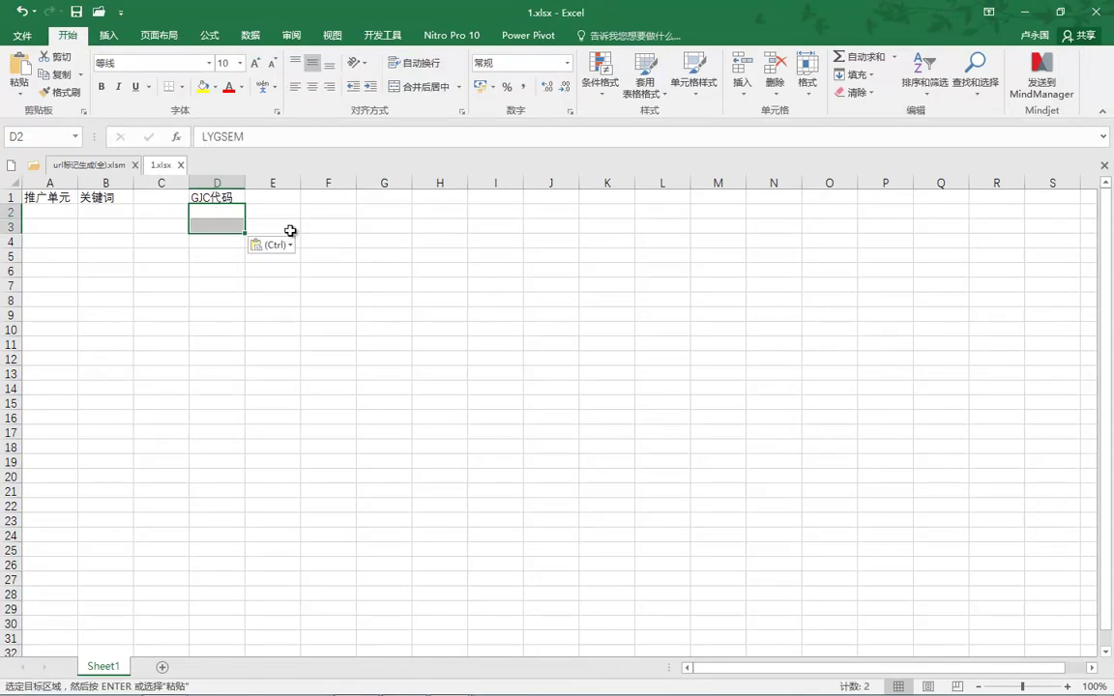
click(290, 247)
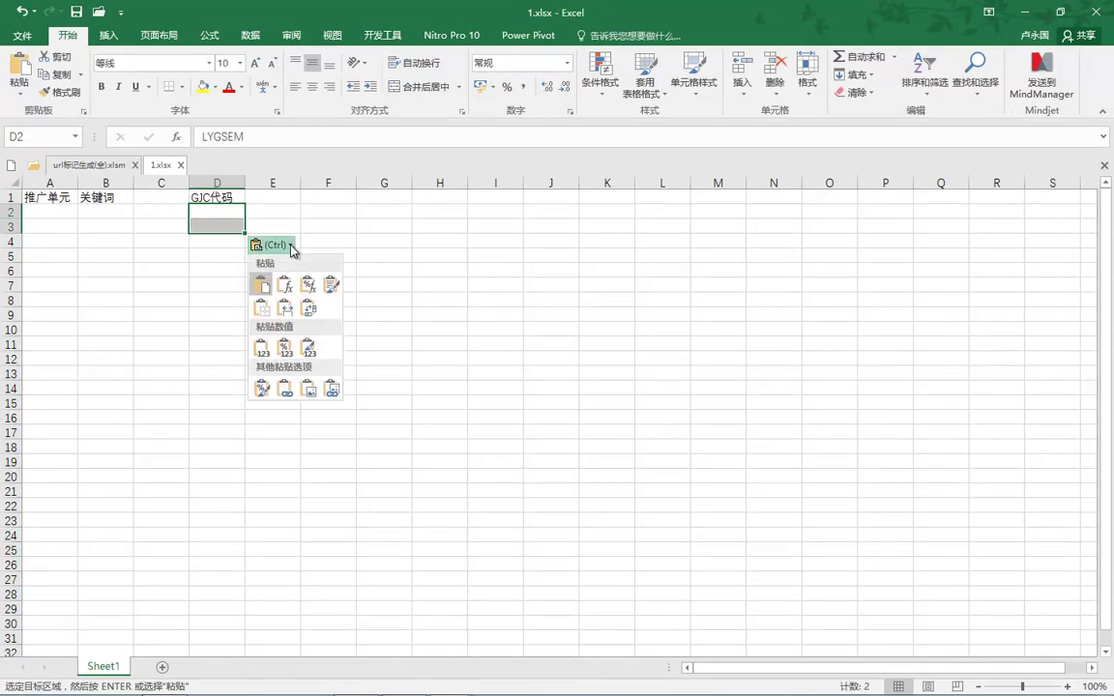
click(304, 345)
click(354, 316)
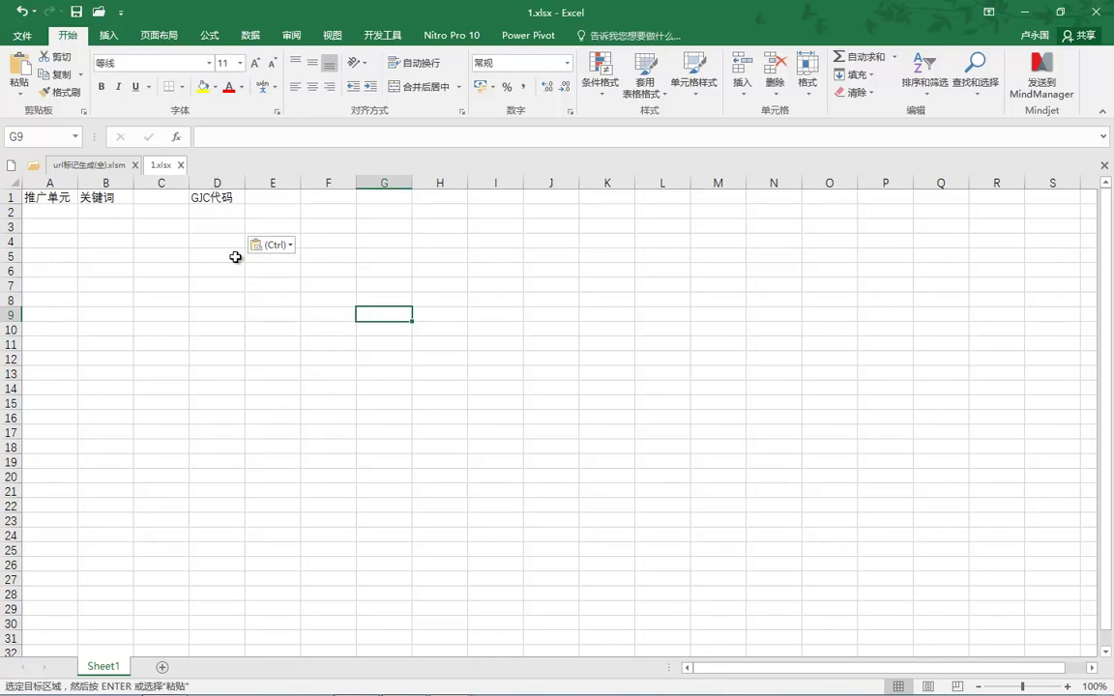
click(213, 206)
mouse_move(448, 682)
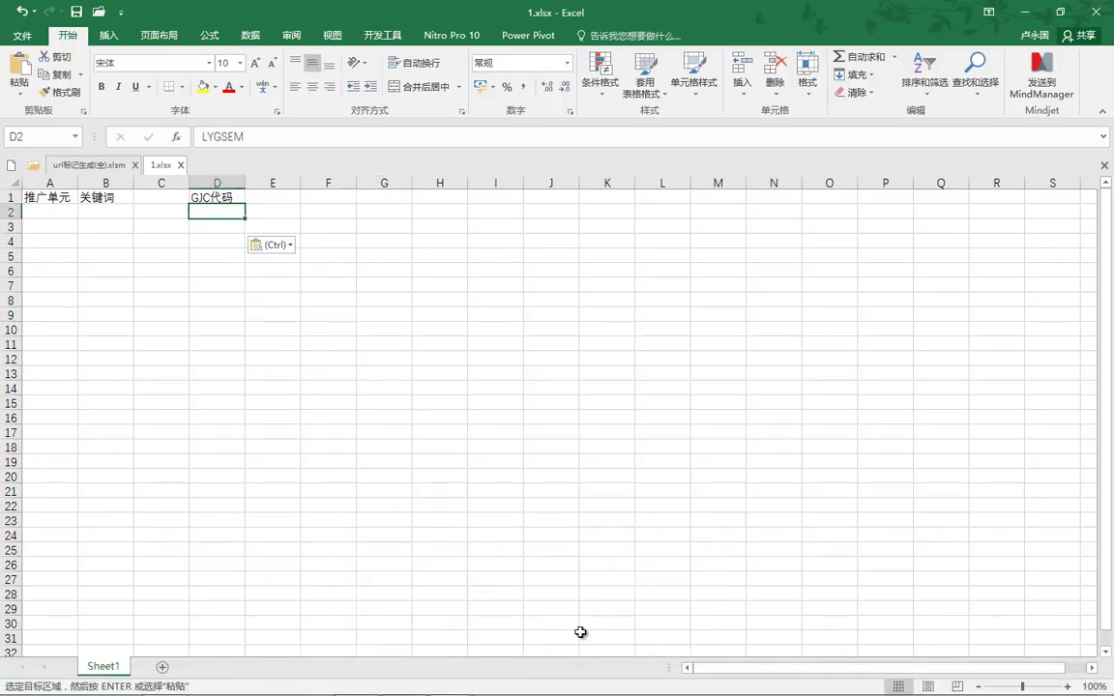
click(435, 610)
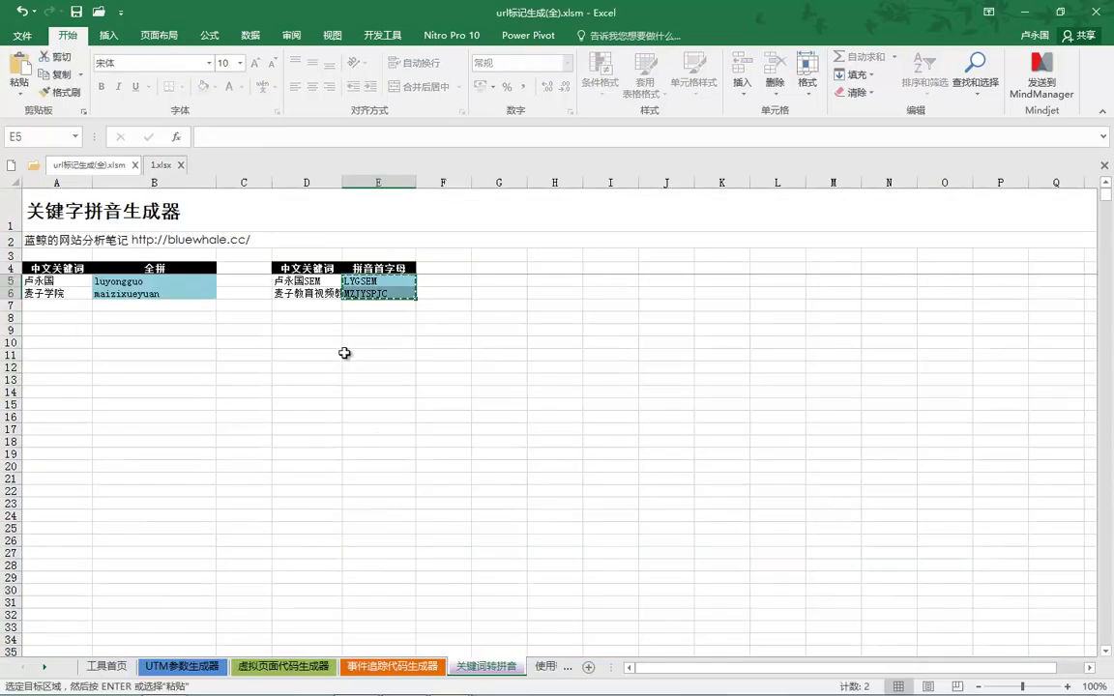
Copy E5:E6 again and add a new blank Sheet1 after 使用帮助.
right_click(383, 290)
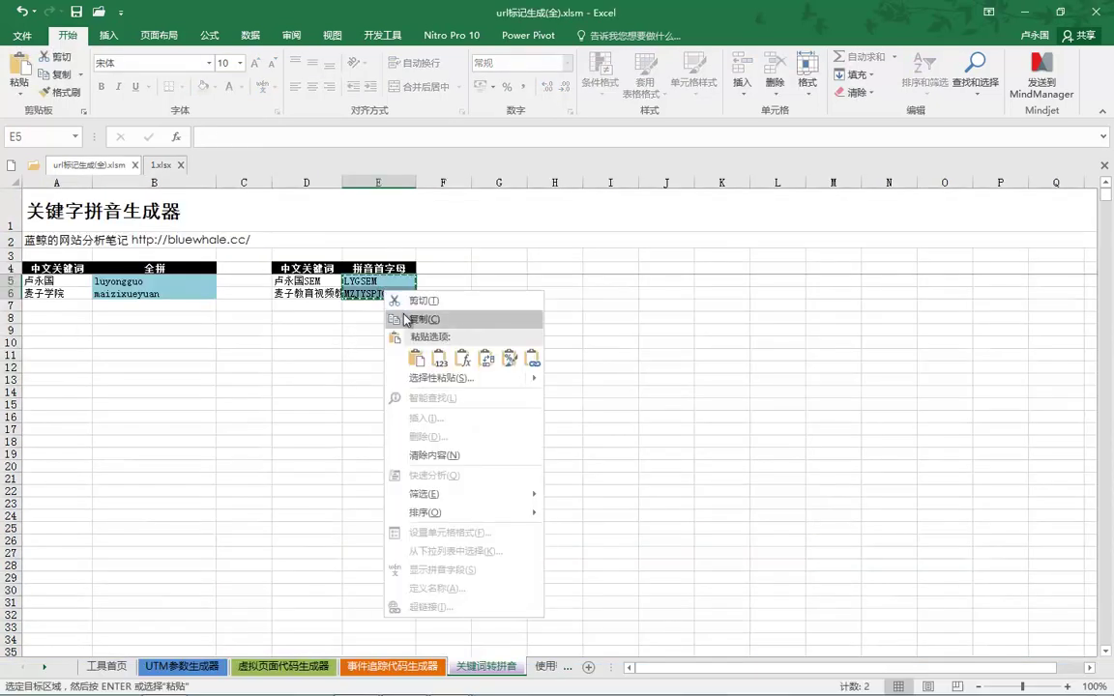
click(401, 317)
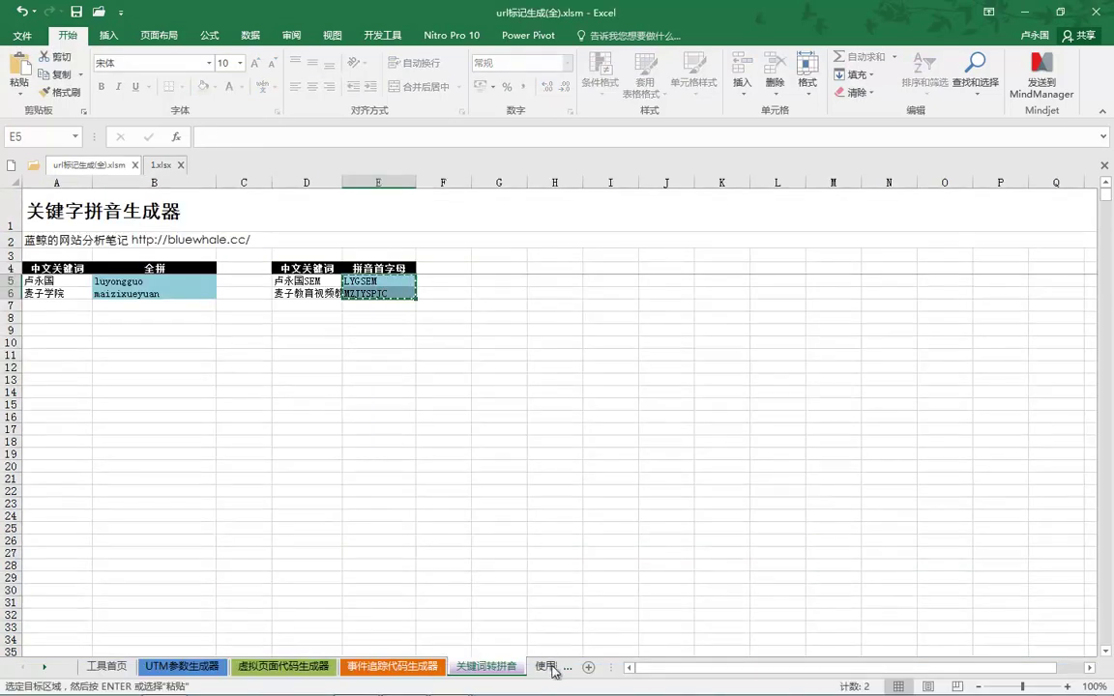
click(546, 667)
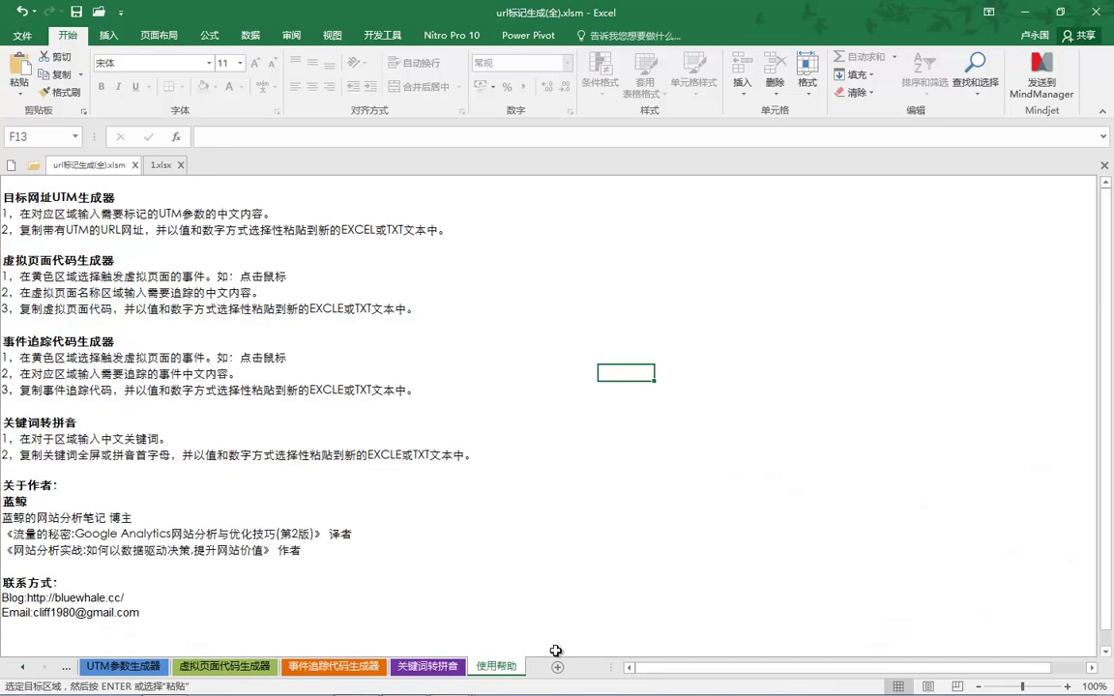
click(557, 669)
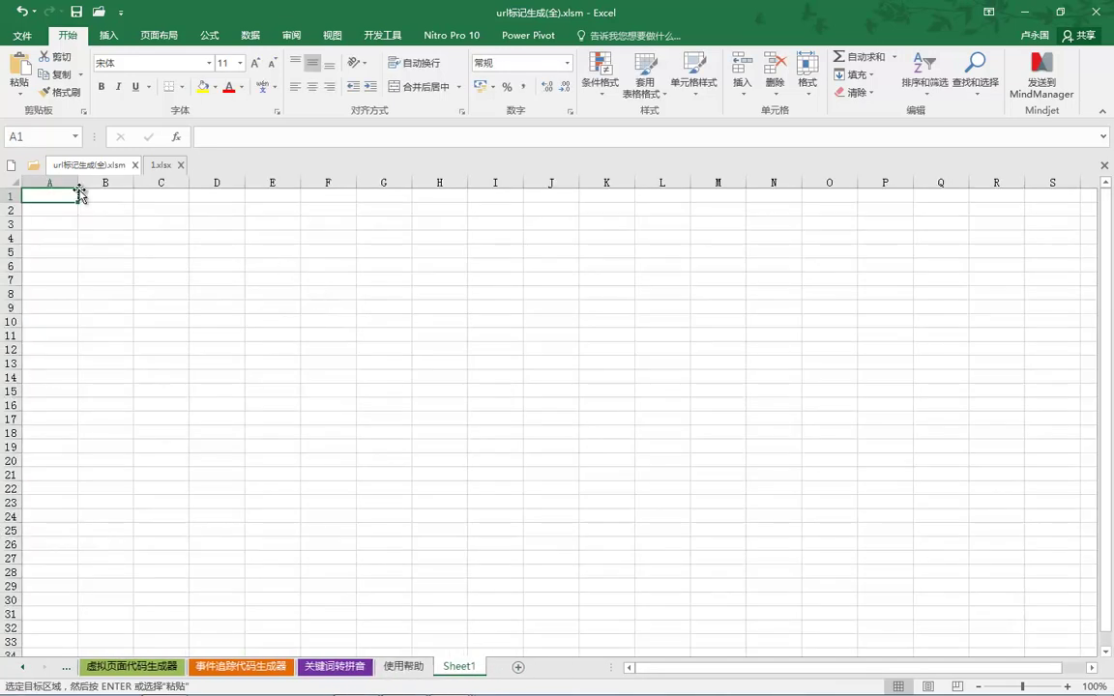
Paste the codes as values into A1:A2 of Sheet1 and close the workbook.
text(LYGSEM)
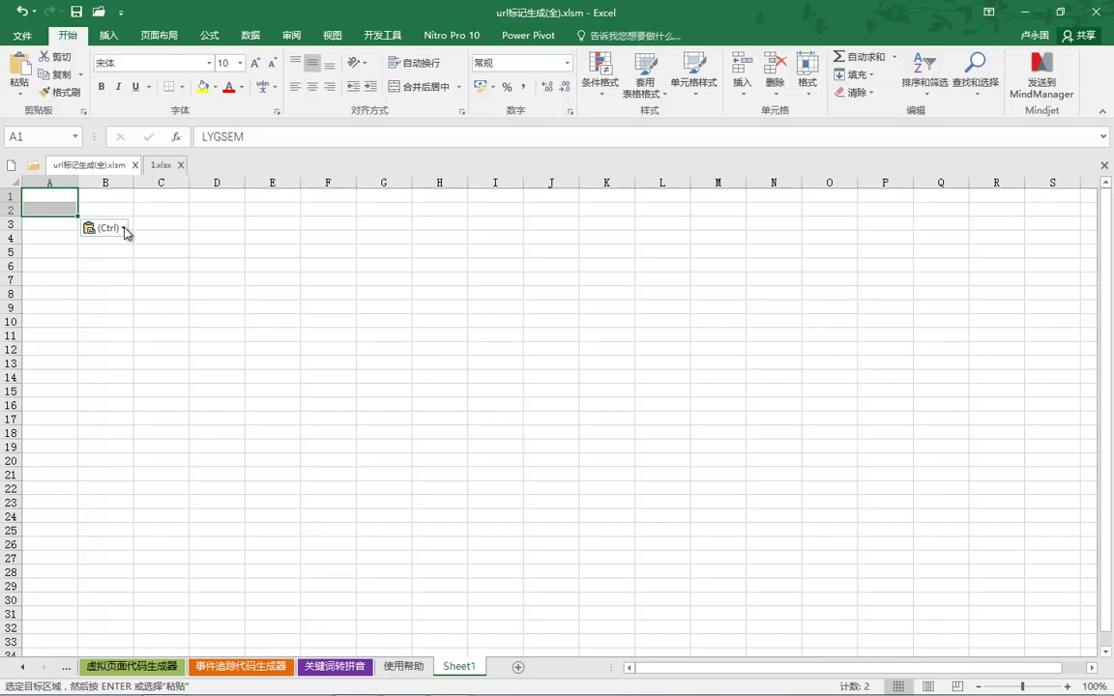
click(118, 228)
click(142, 331)
click(263, 293)
click(75, 199)
click(366, 248)
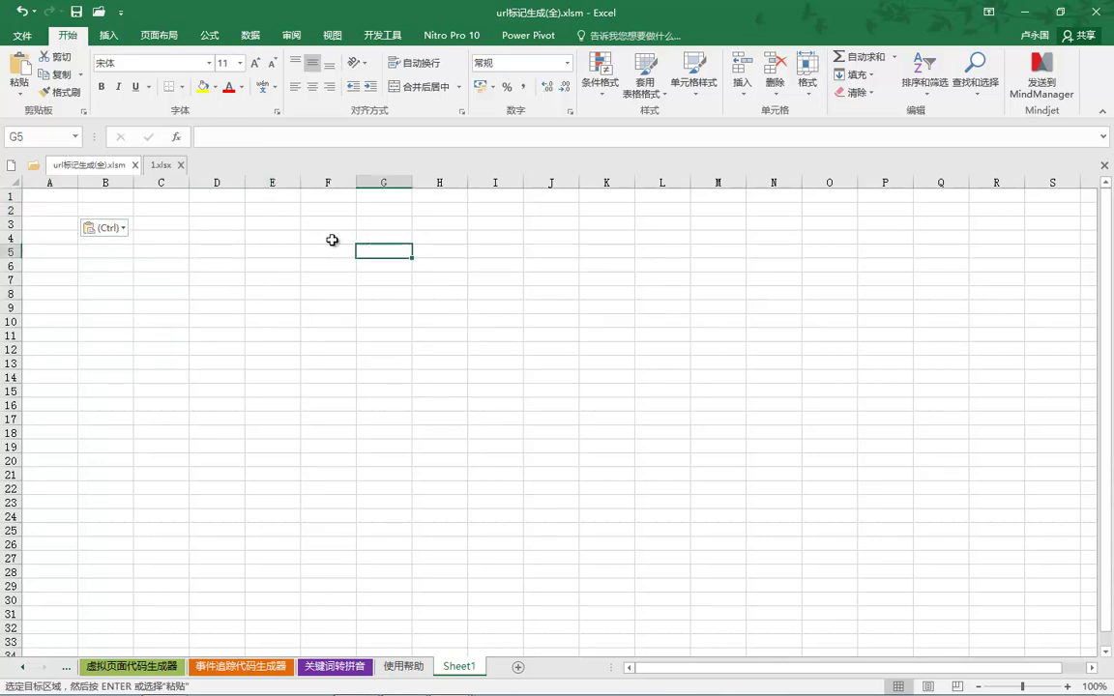
key(ctrl+w)
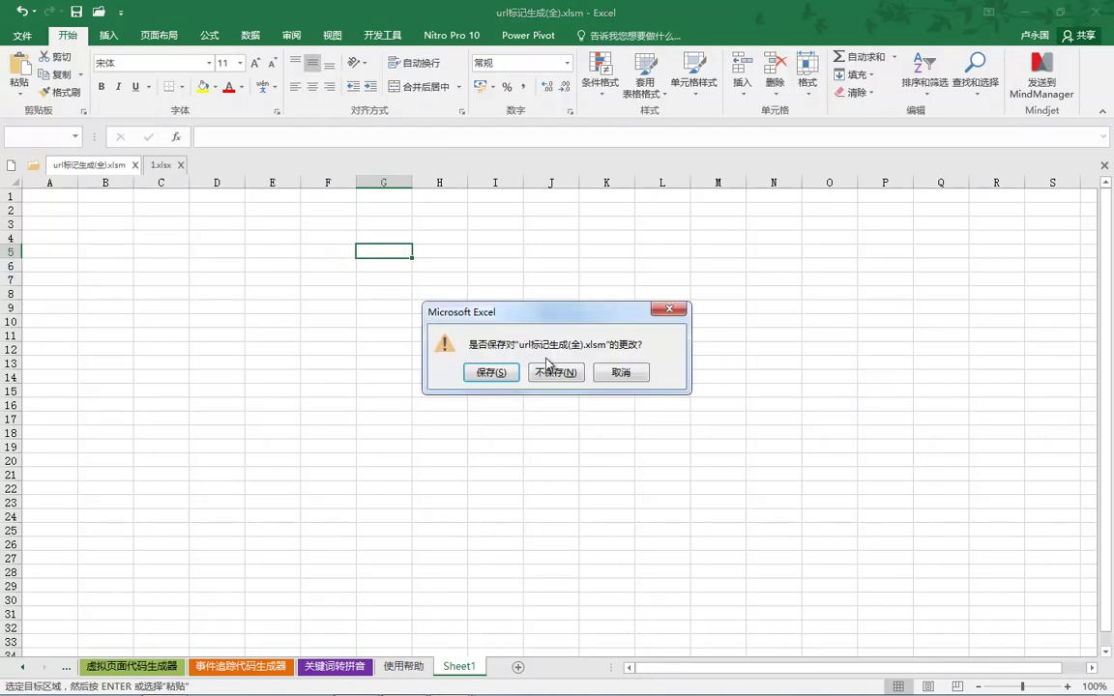
Close url标记生成(全).xlsm and 1.xlsx, both without saving.
click(556, 373)
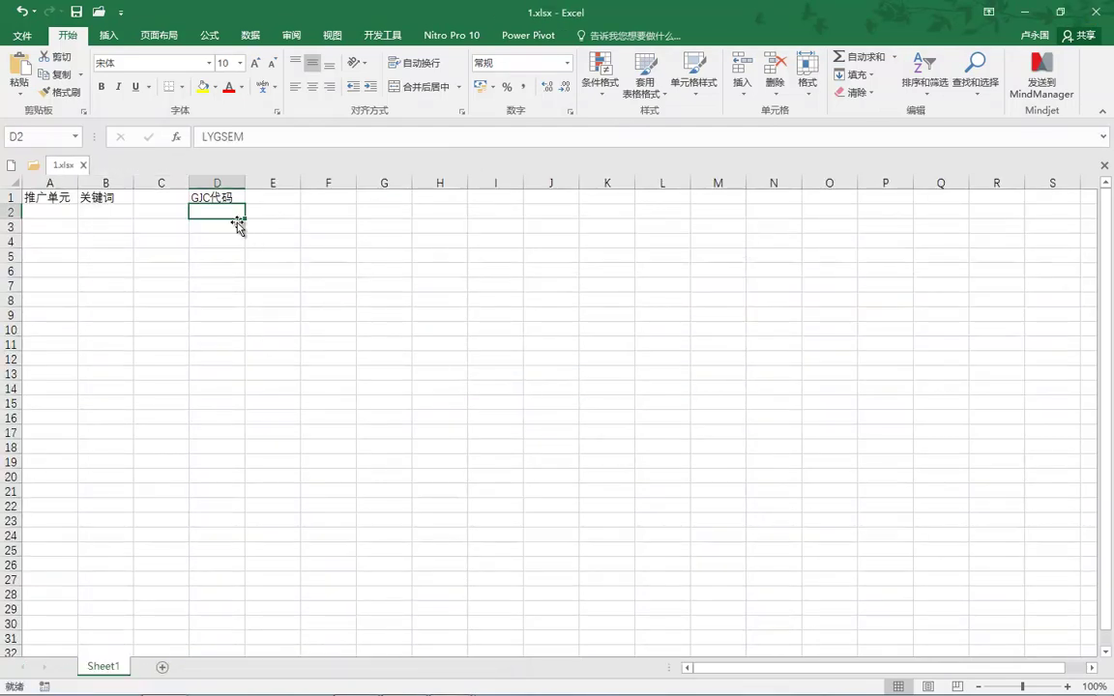
key(ctrl+w)
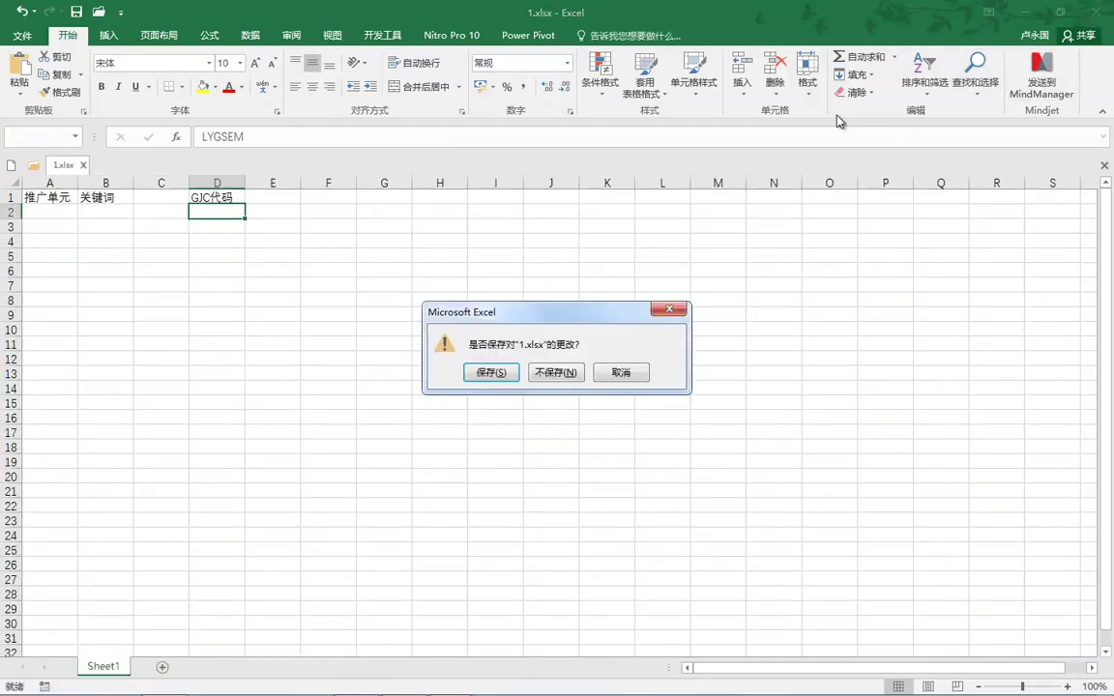
click(555, 372)
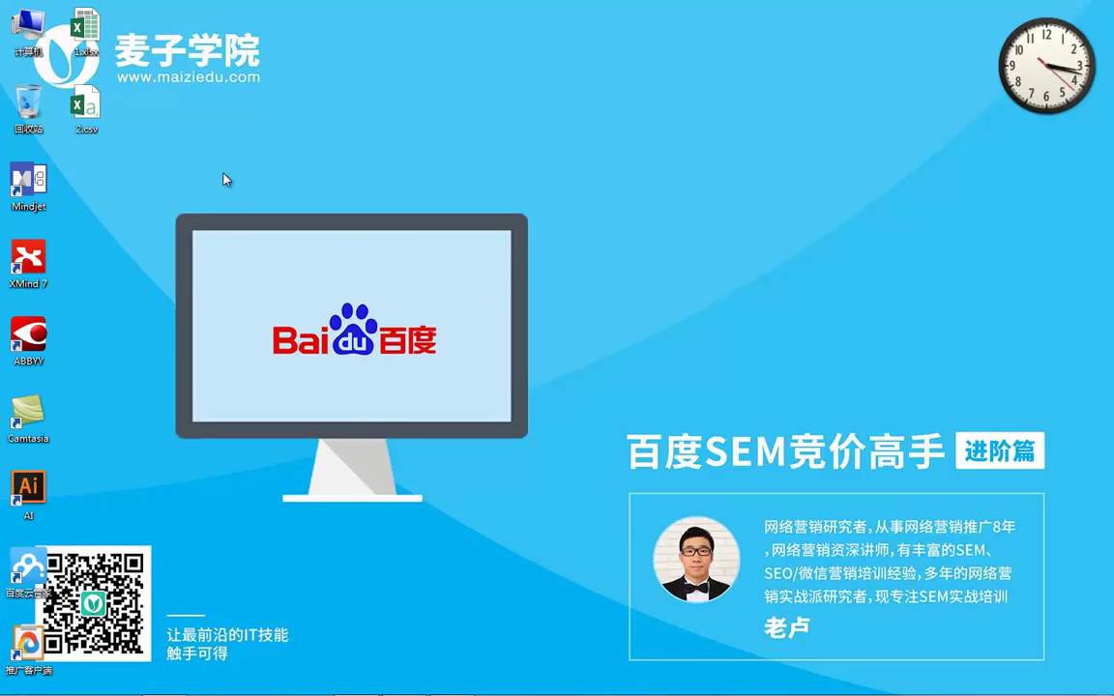
Return to PowerPoint and run the slide show from the current slide.
mouse_move(456, 684)
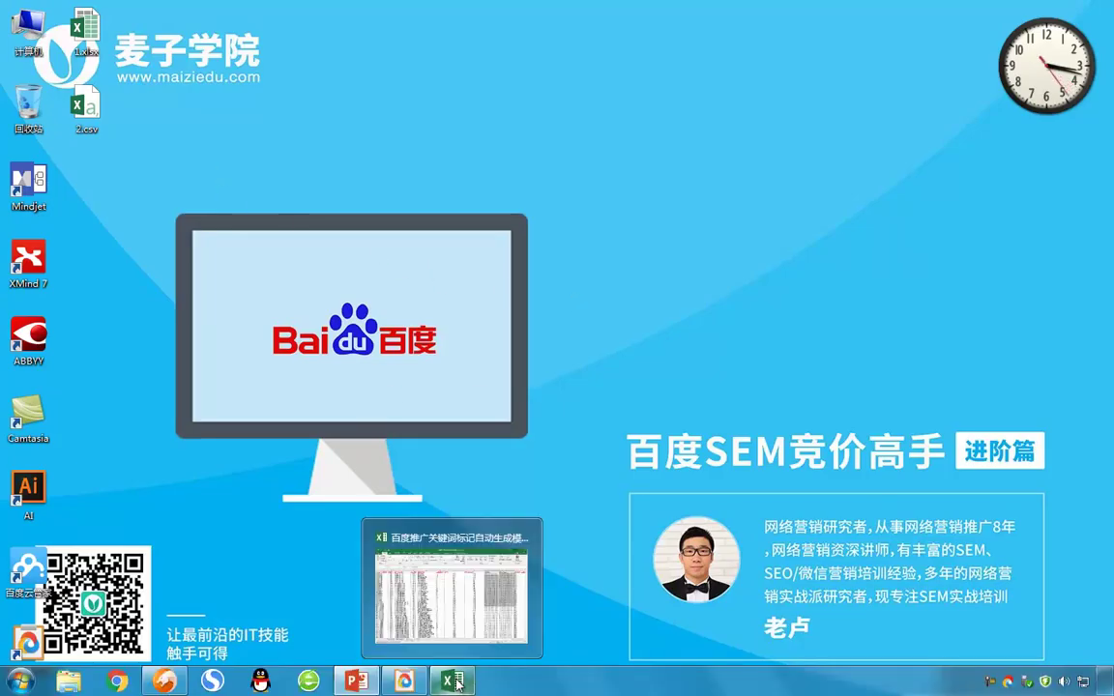
click(356, 682)
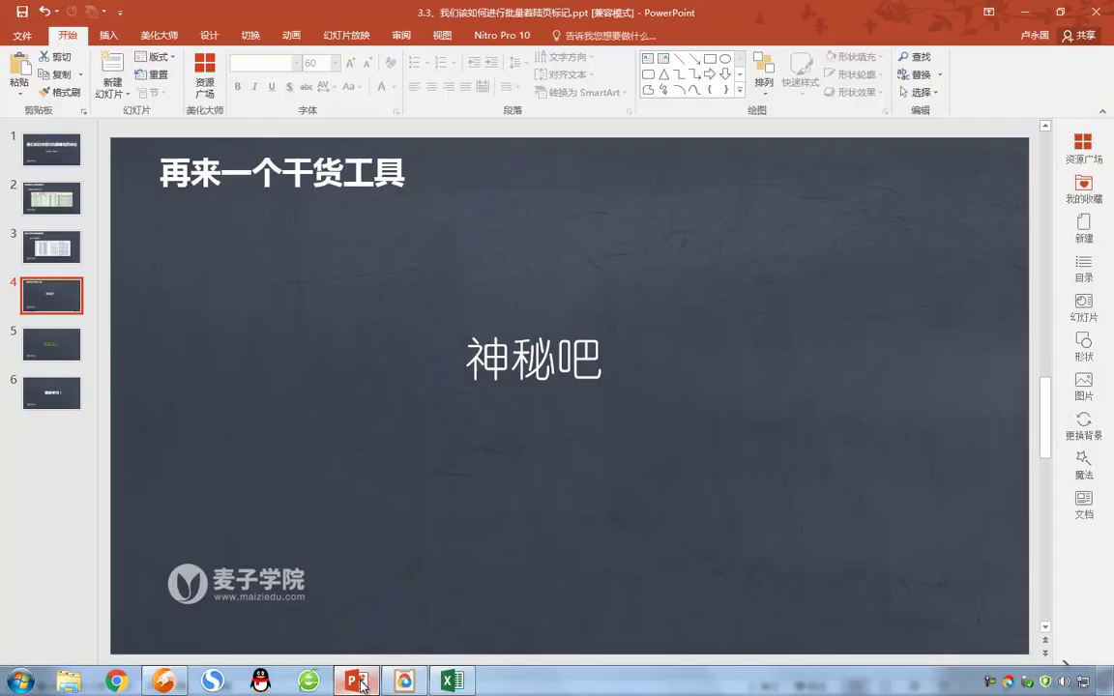
click(271, 376)
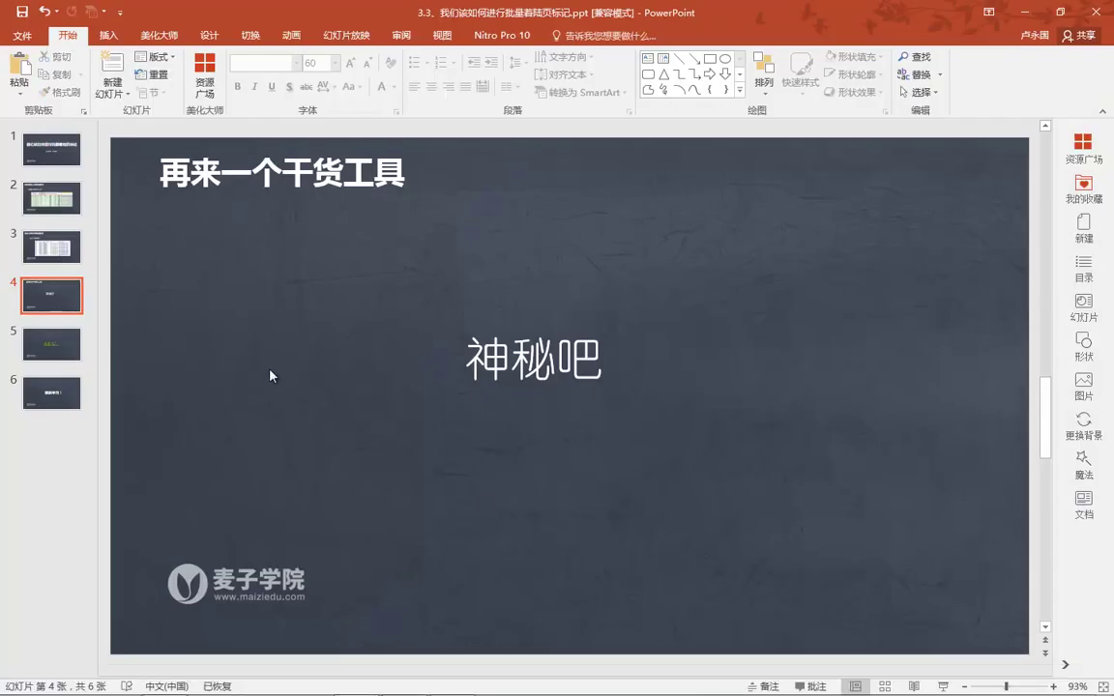
key(shift+F5)
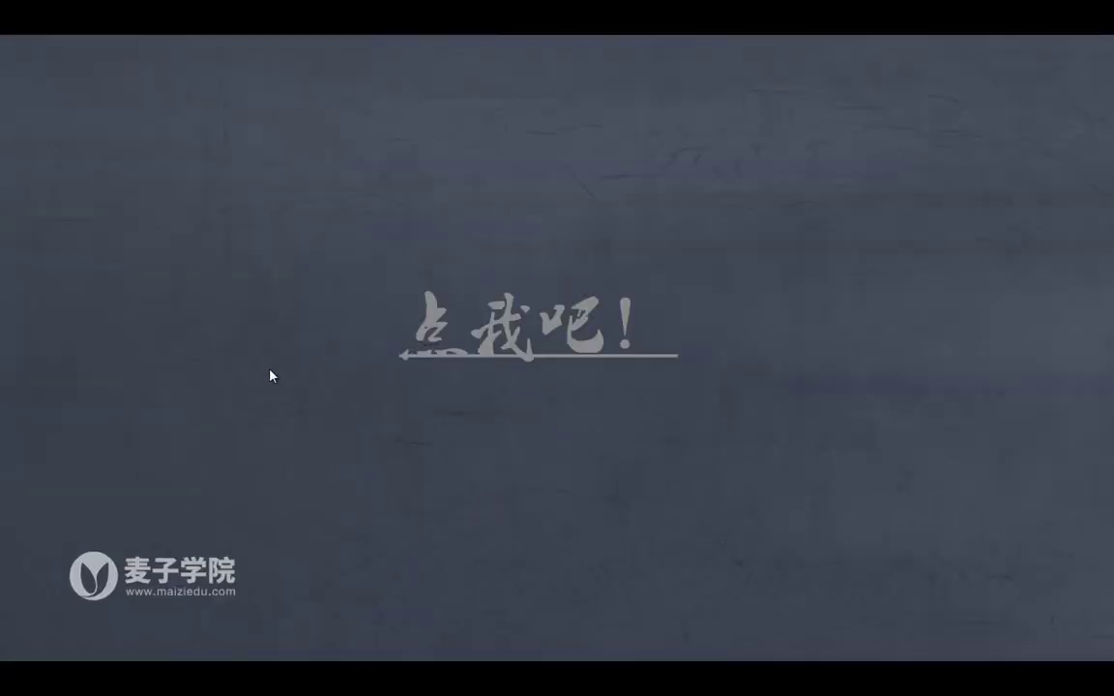